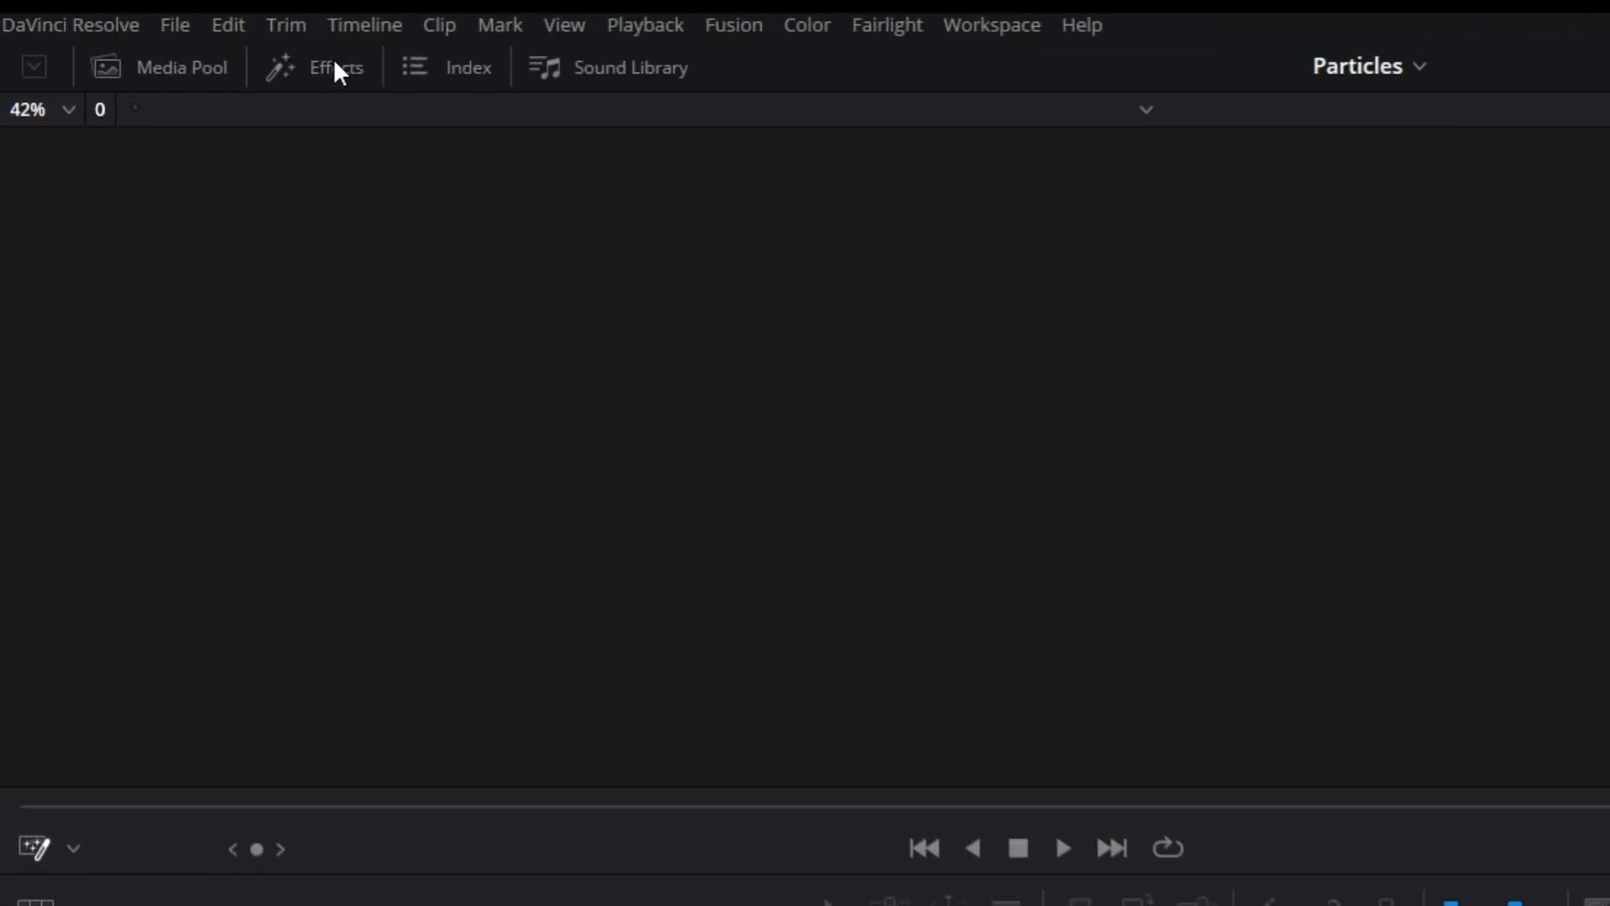
Step: Add a Fusion Composition from the effects library at the start of video track V1
click(195, 50)
click(94, 95)
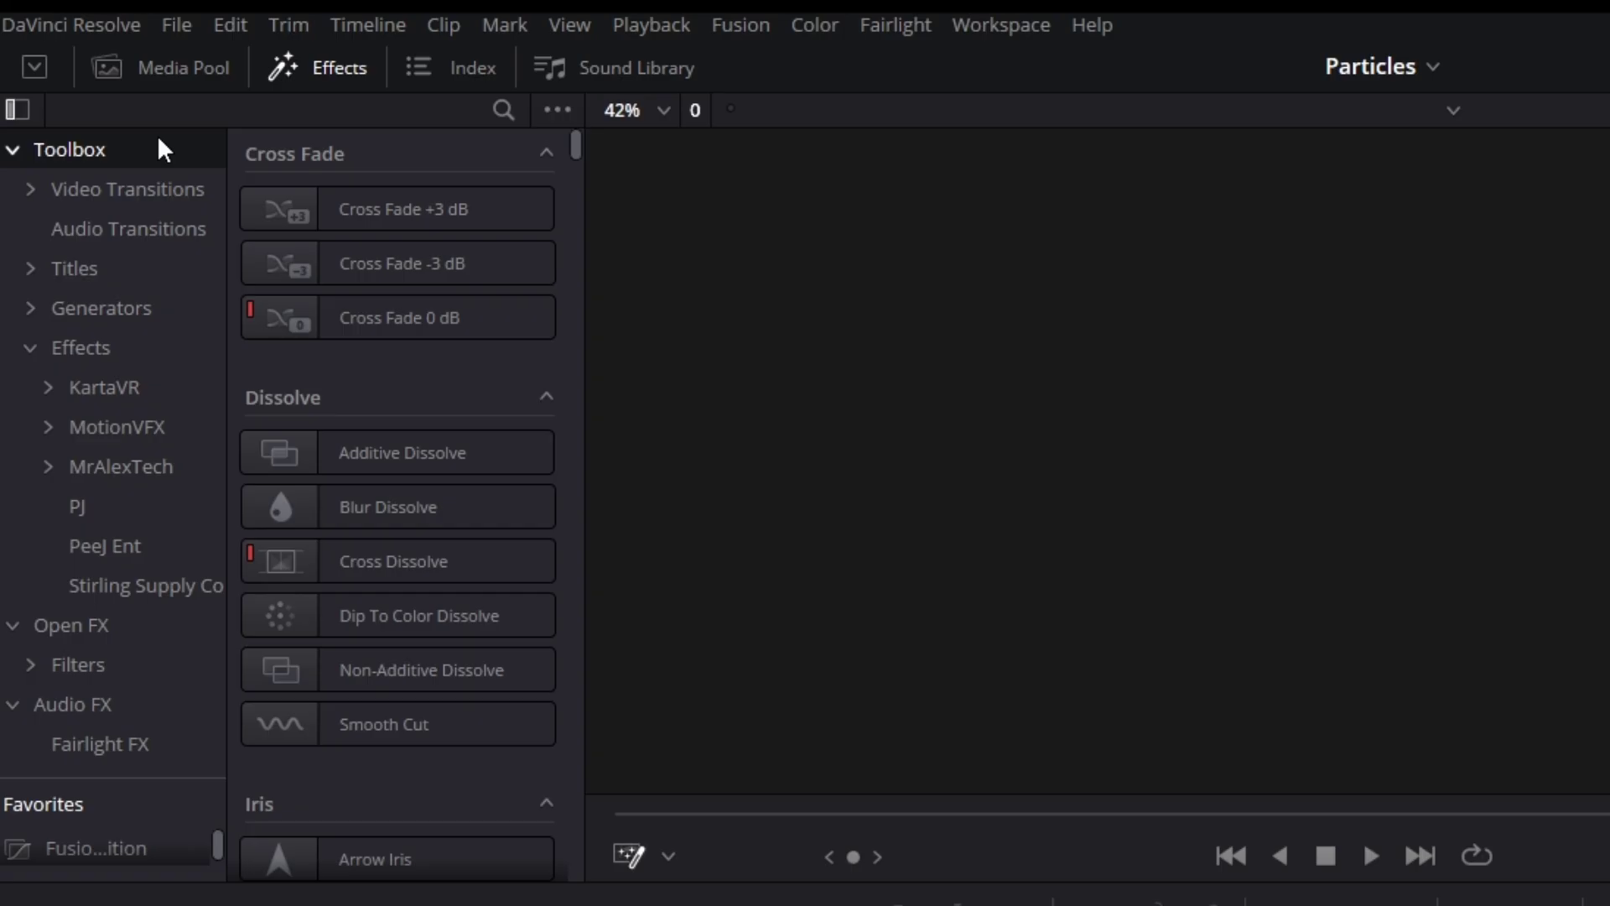
click(91, 347)
click(334, 254)
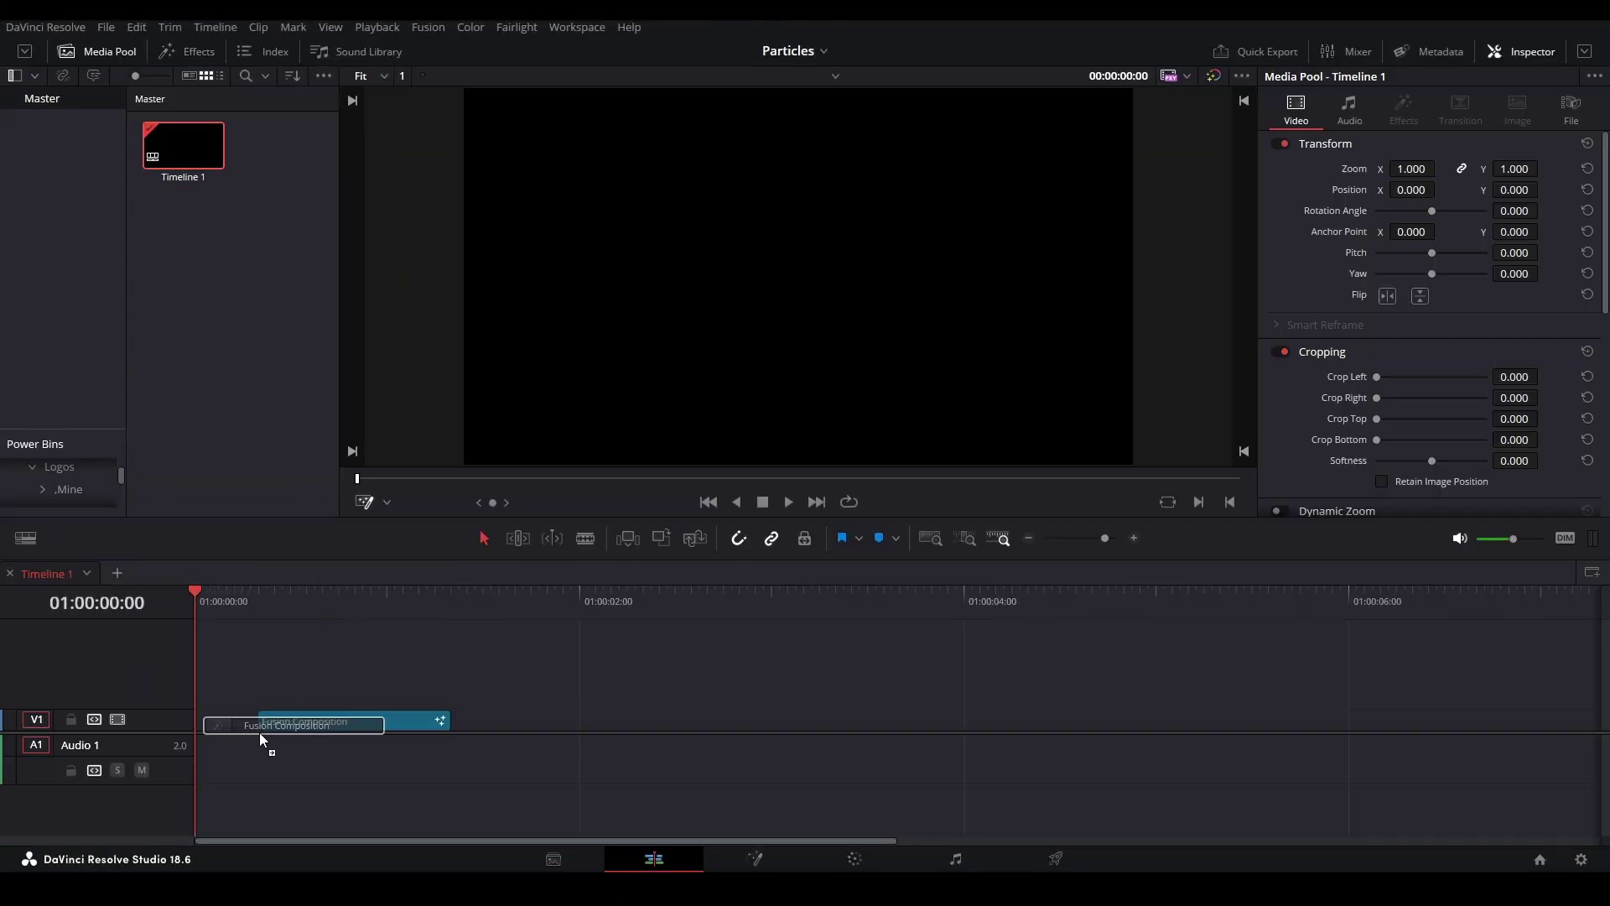
drag(259, 732, 203, 732)
Step: Extend the Fusion Composition clip on the timeline to a duration of 8 seconds, ending at 01:00:08:00
click(383, 592)
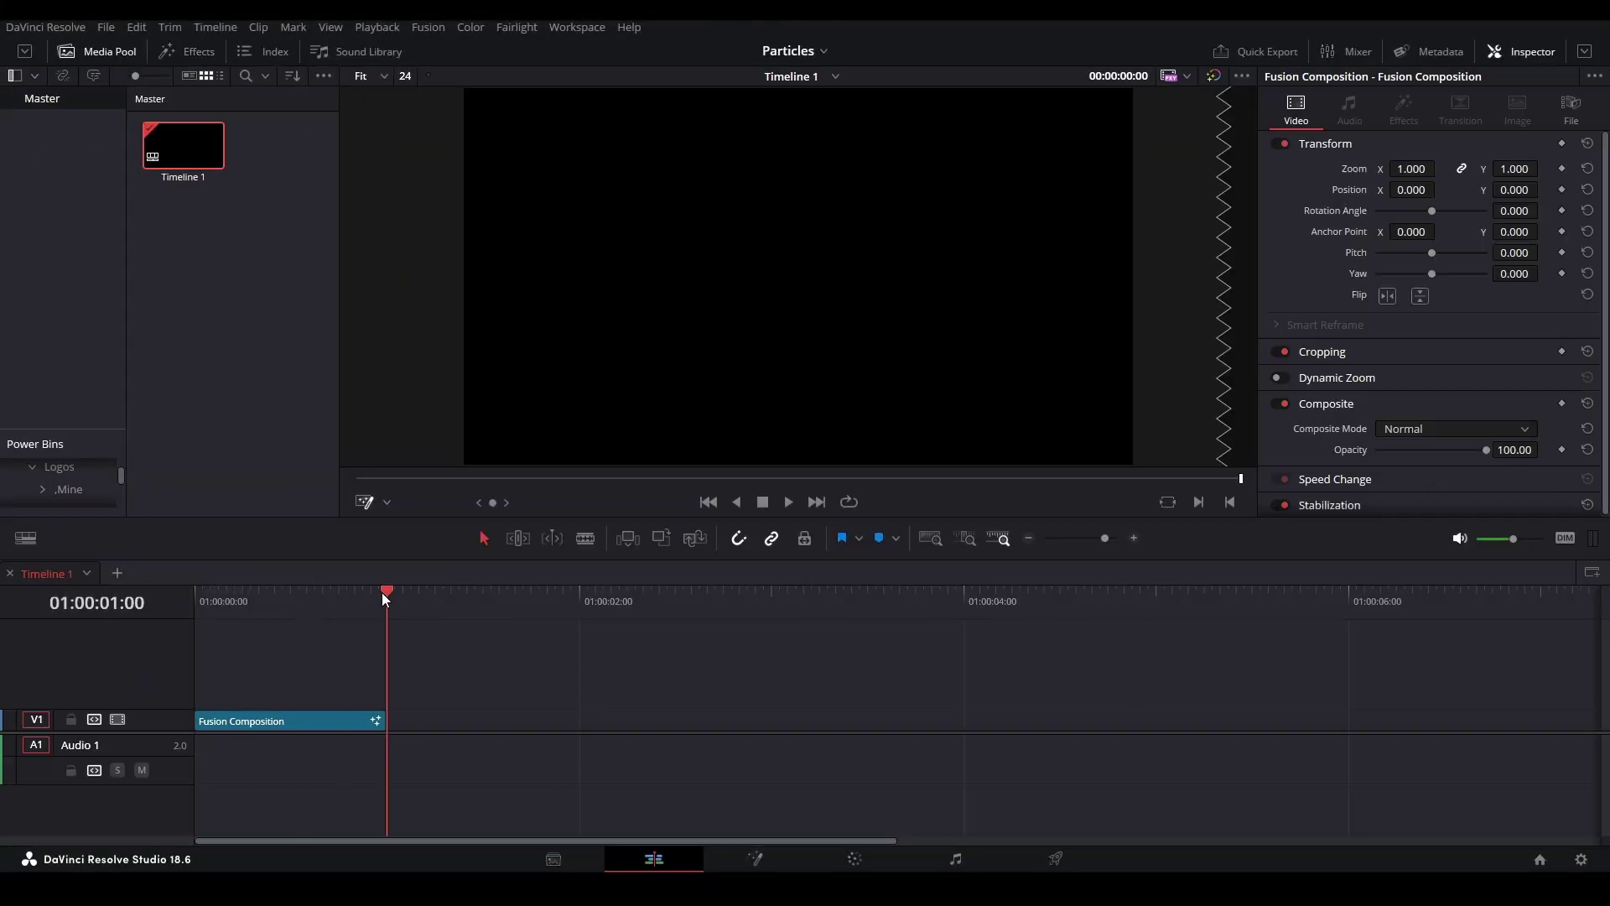
click(390, 592)
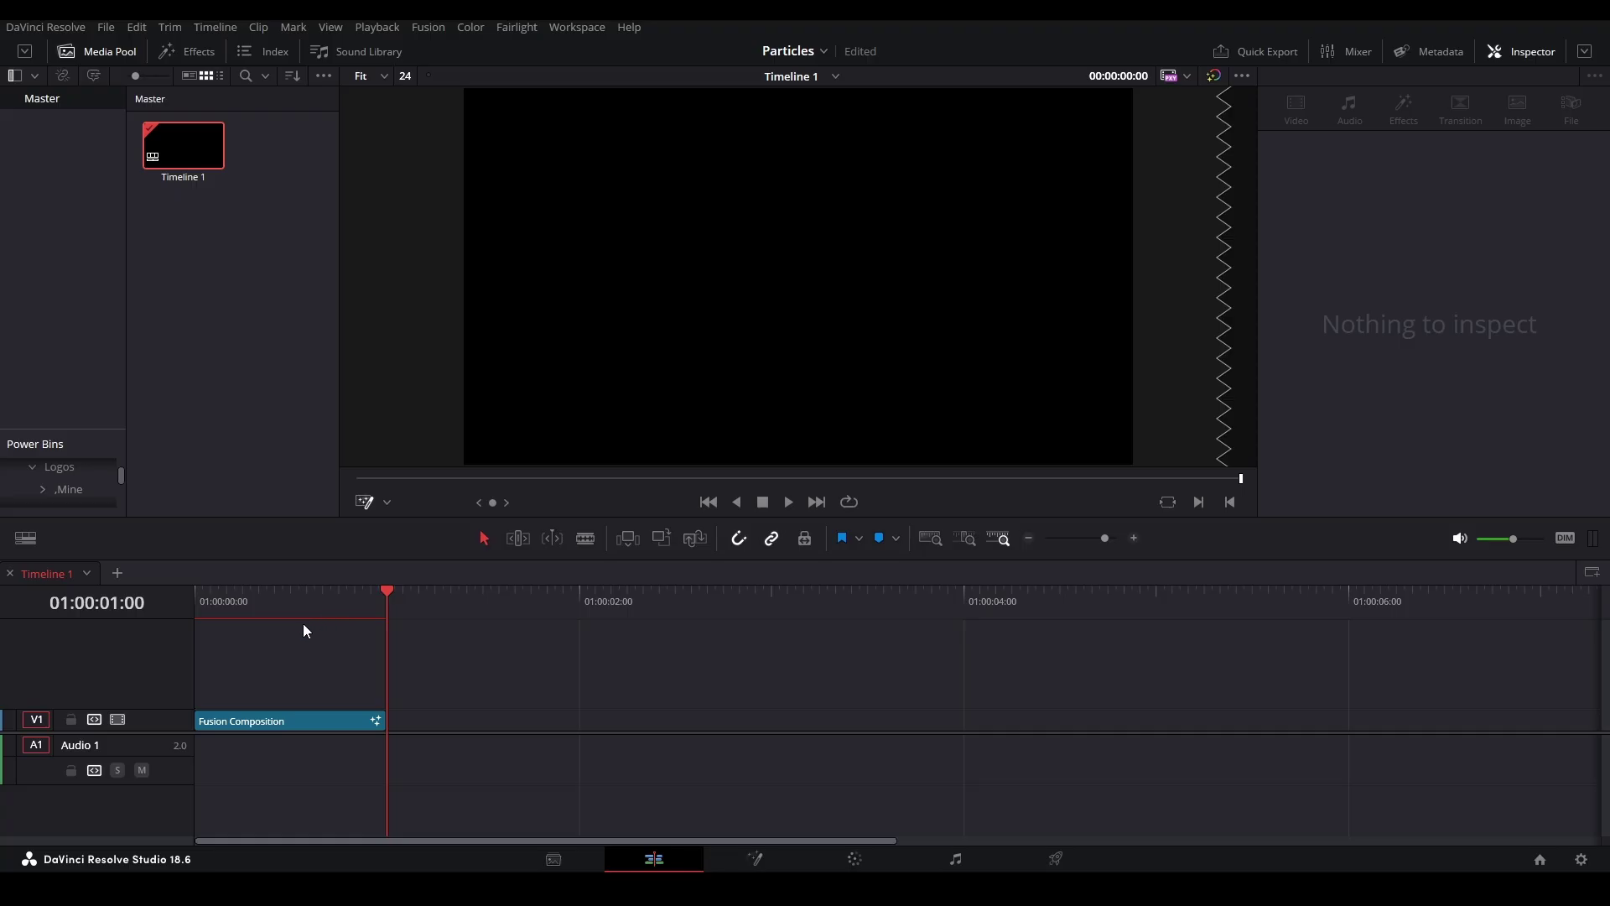
key(Home)
click(947, 601)
key(Home)
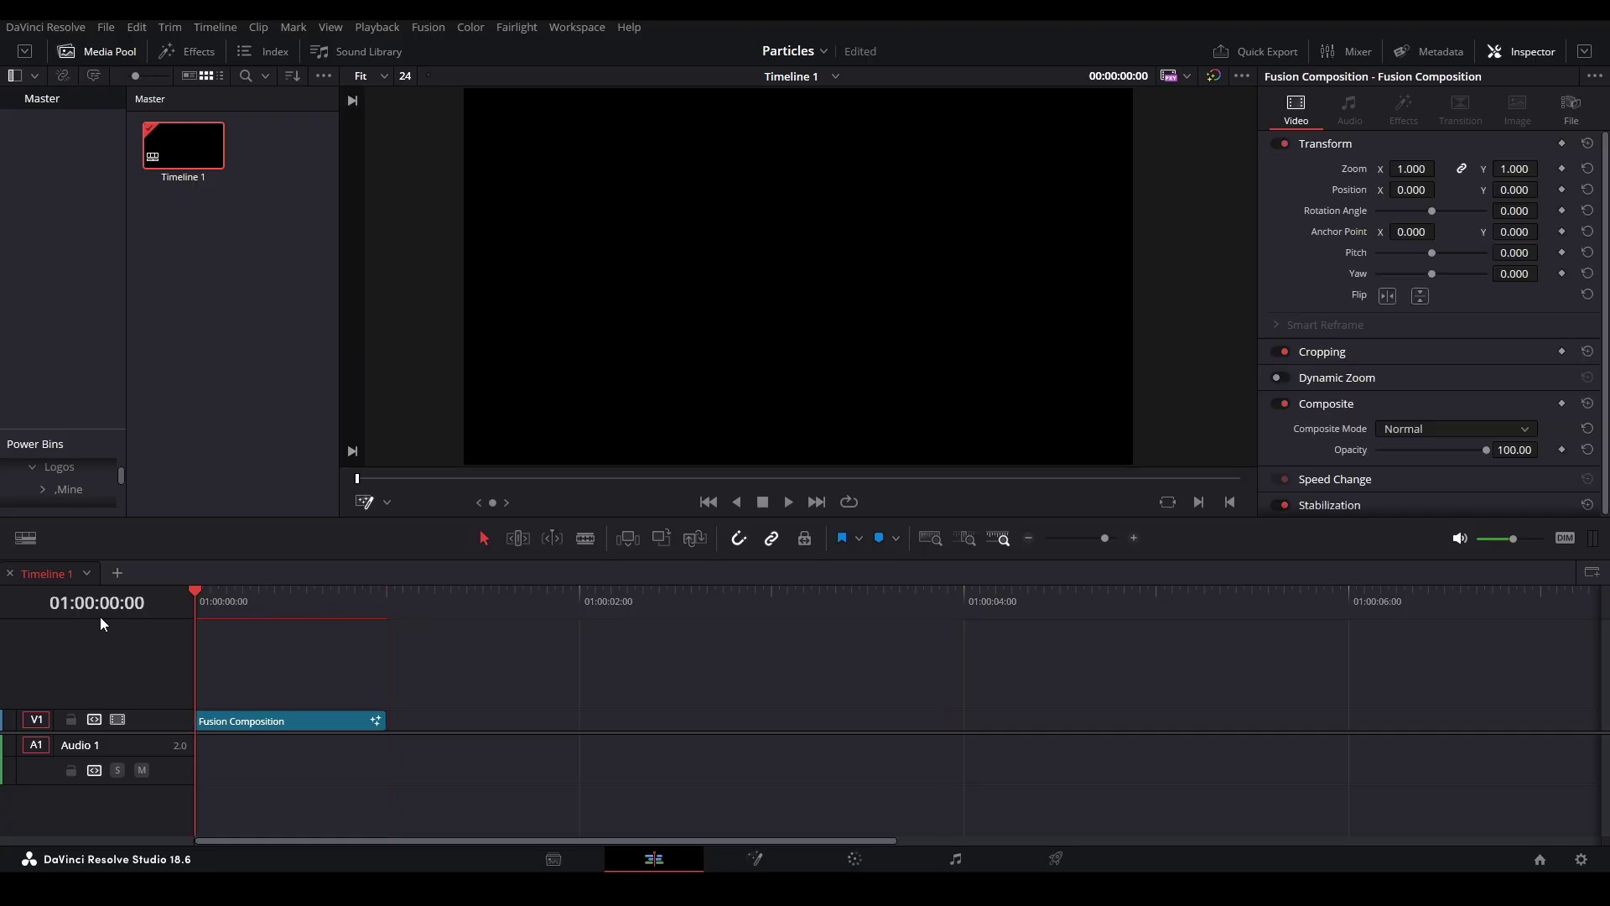
key(shift+Right)
key(shift+Right)
key(shift+Right)
key(shift+Right)
key(shift+Right)
key(shift+Right)
key(shift+Right)
key(shift+Right)
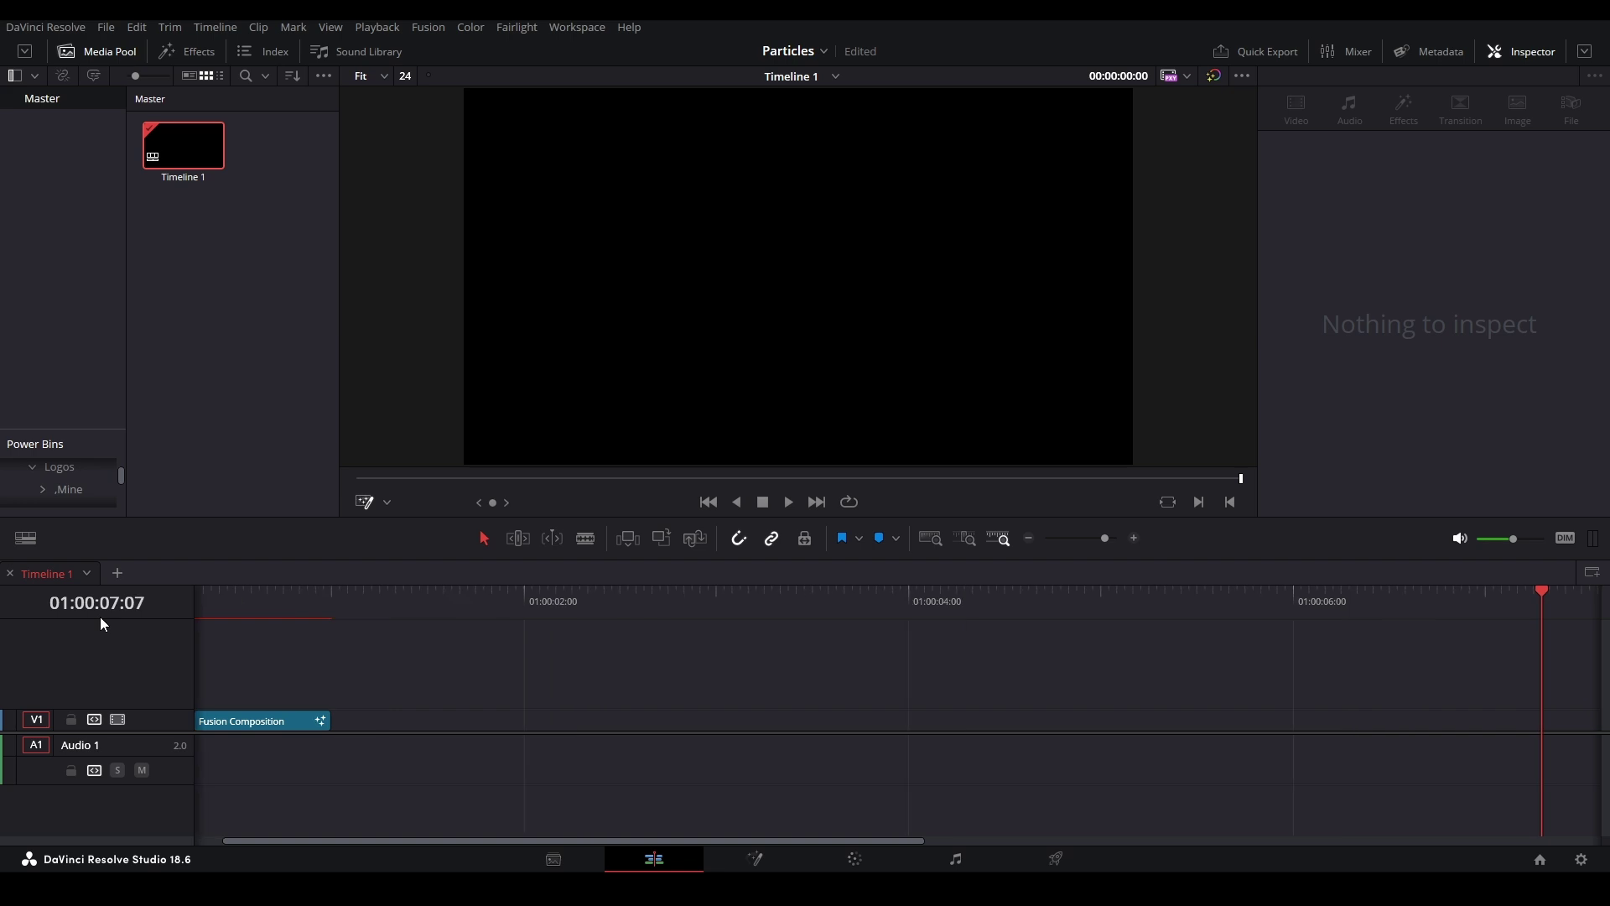
key(ctrl+minus)
drag(315, 720, 1149, 720)
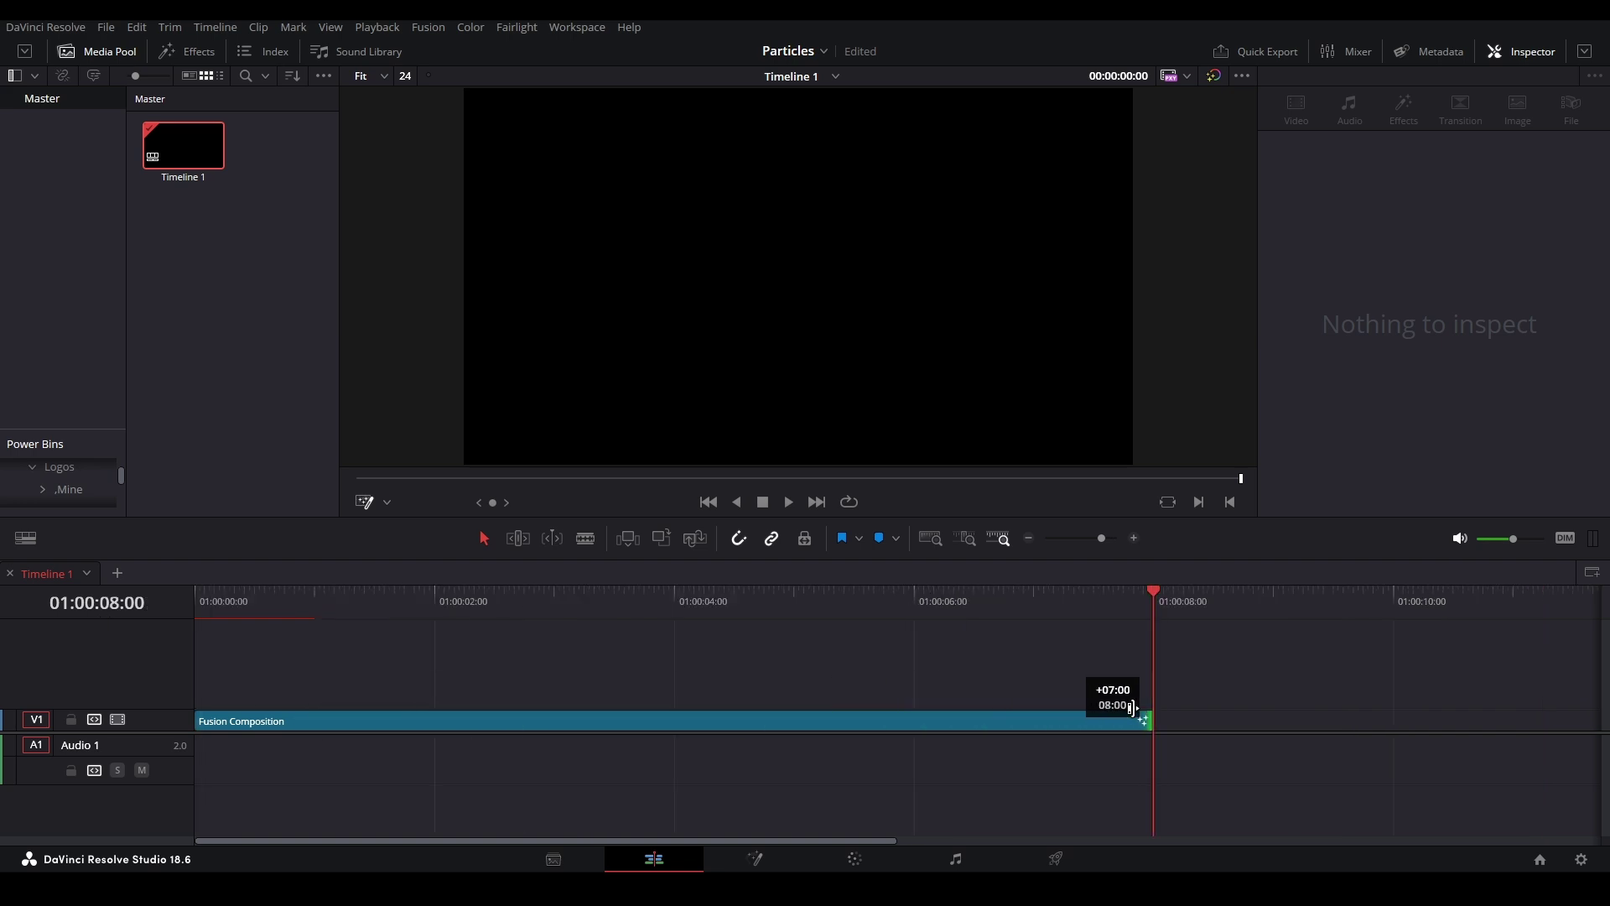
Step: Return to the start of the timeline and open the Fusion Composition clip on the Fusion page
key(Home)
click(270, 726)
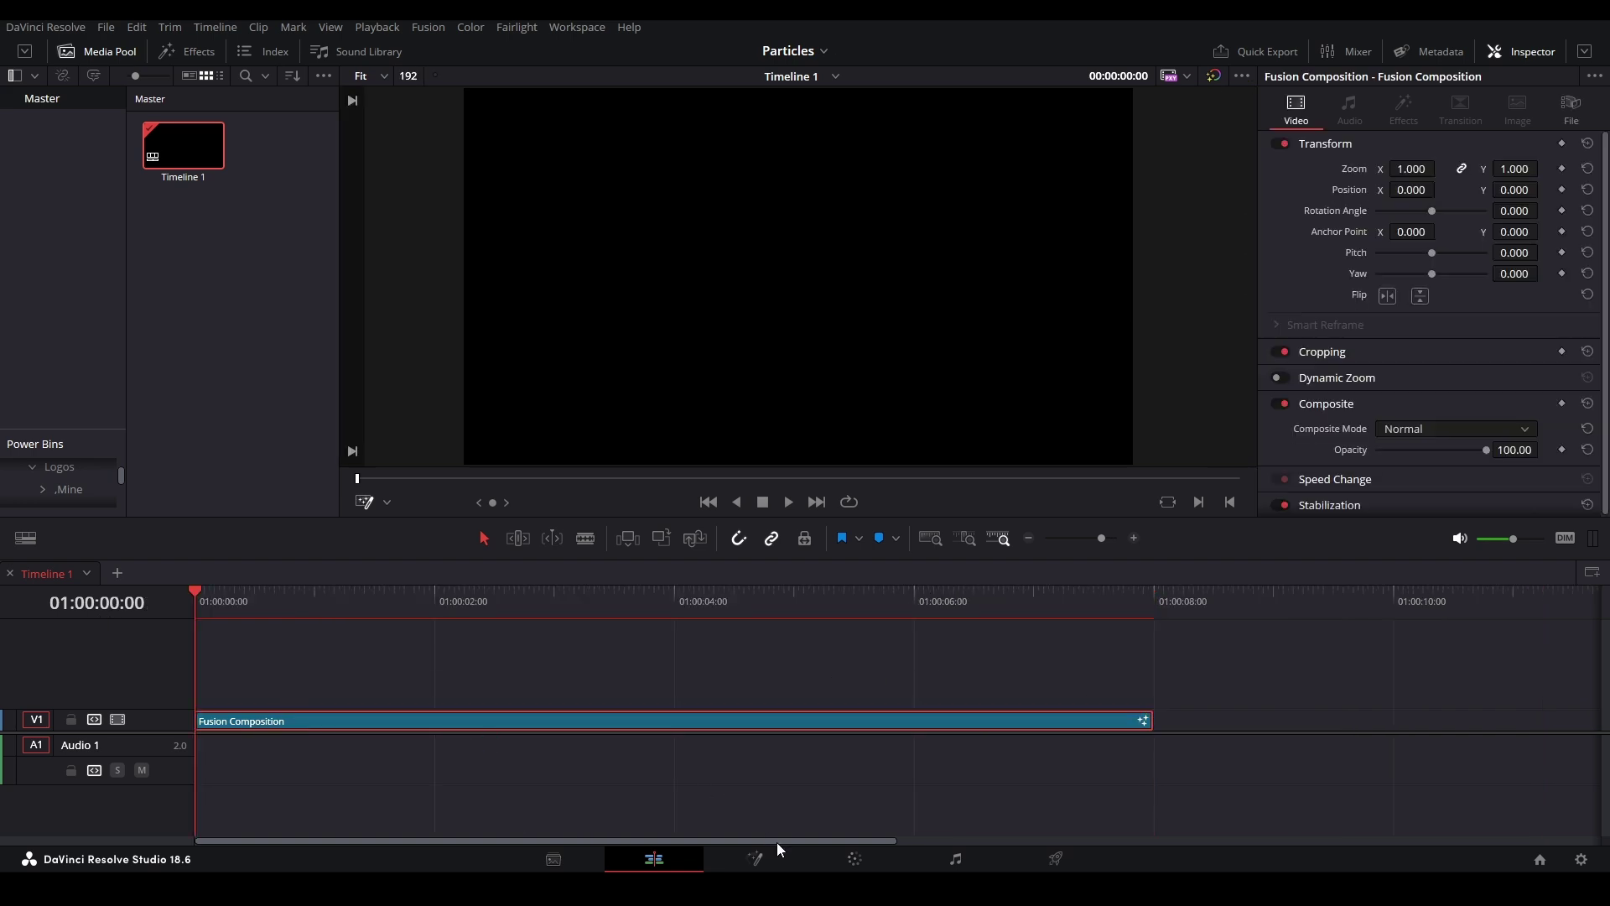
click(754, 858)
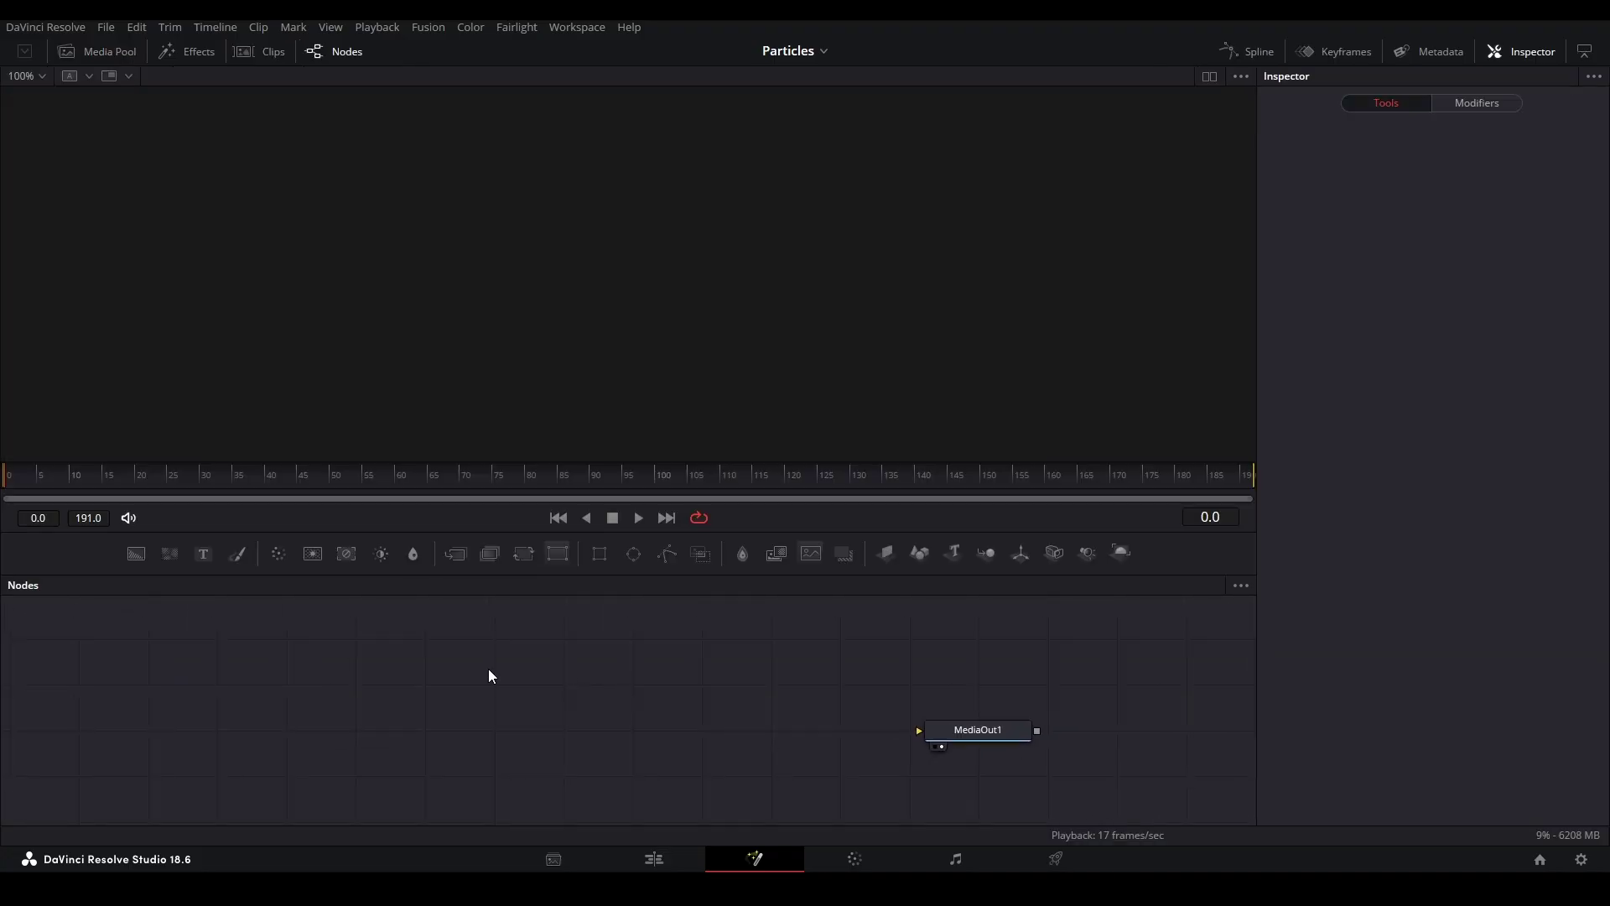
Step: Add a pEmitter node to the empty composition and place it well before MediaOut1
key(shift+space)
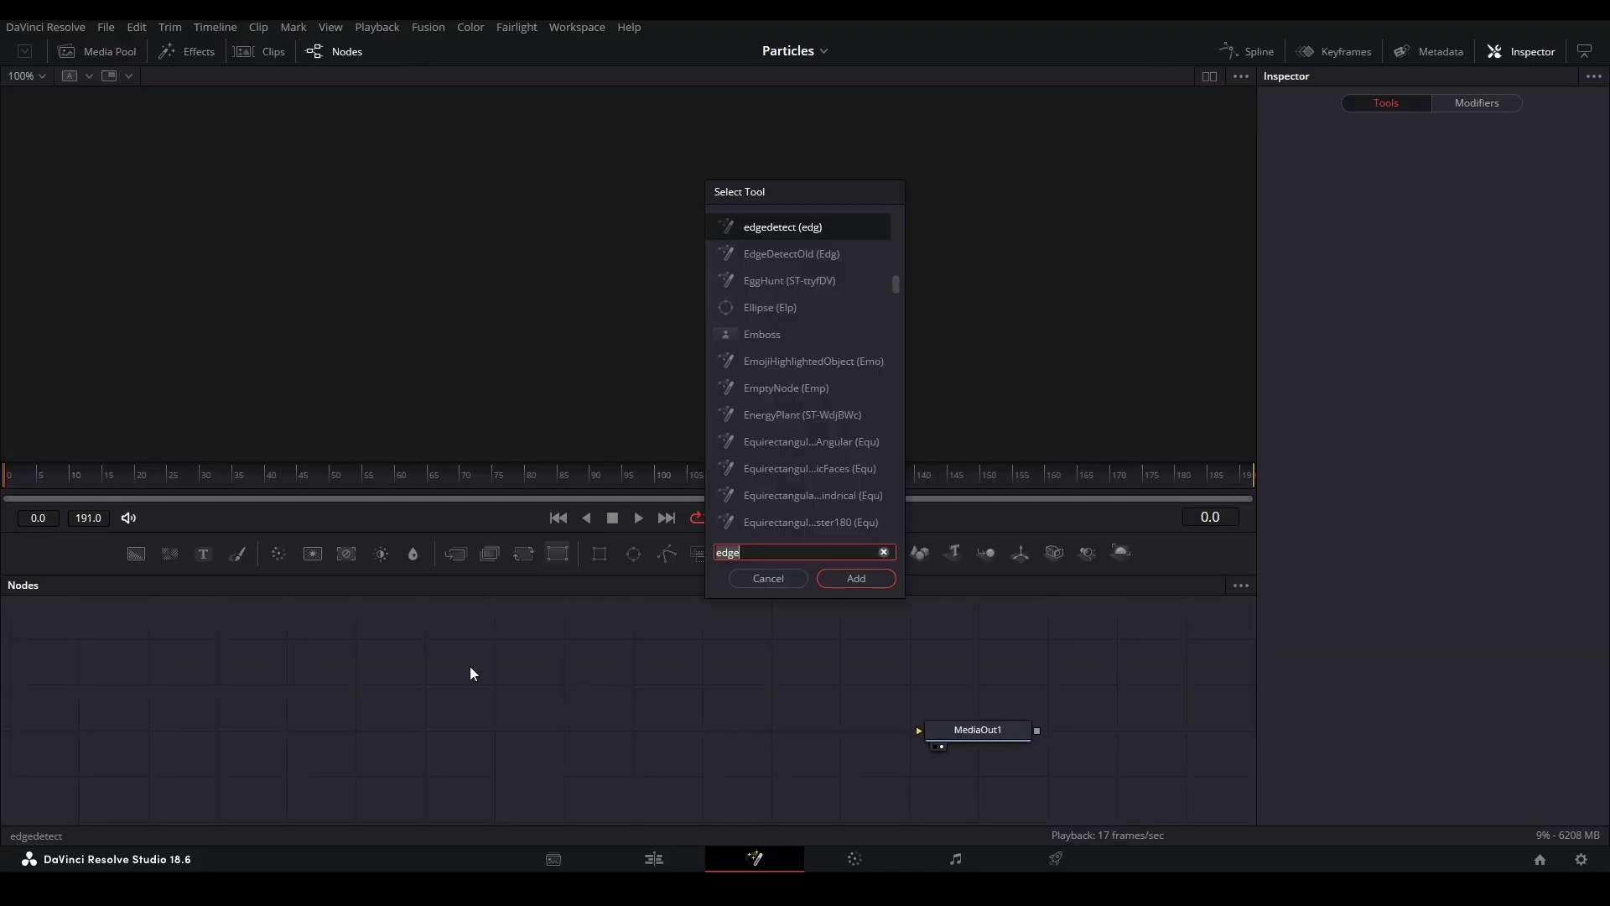
text(pemit)
key(Return)
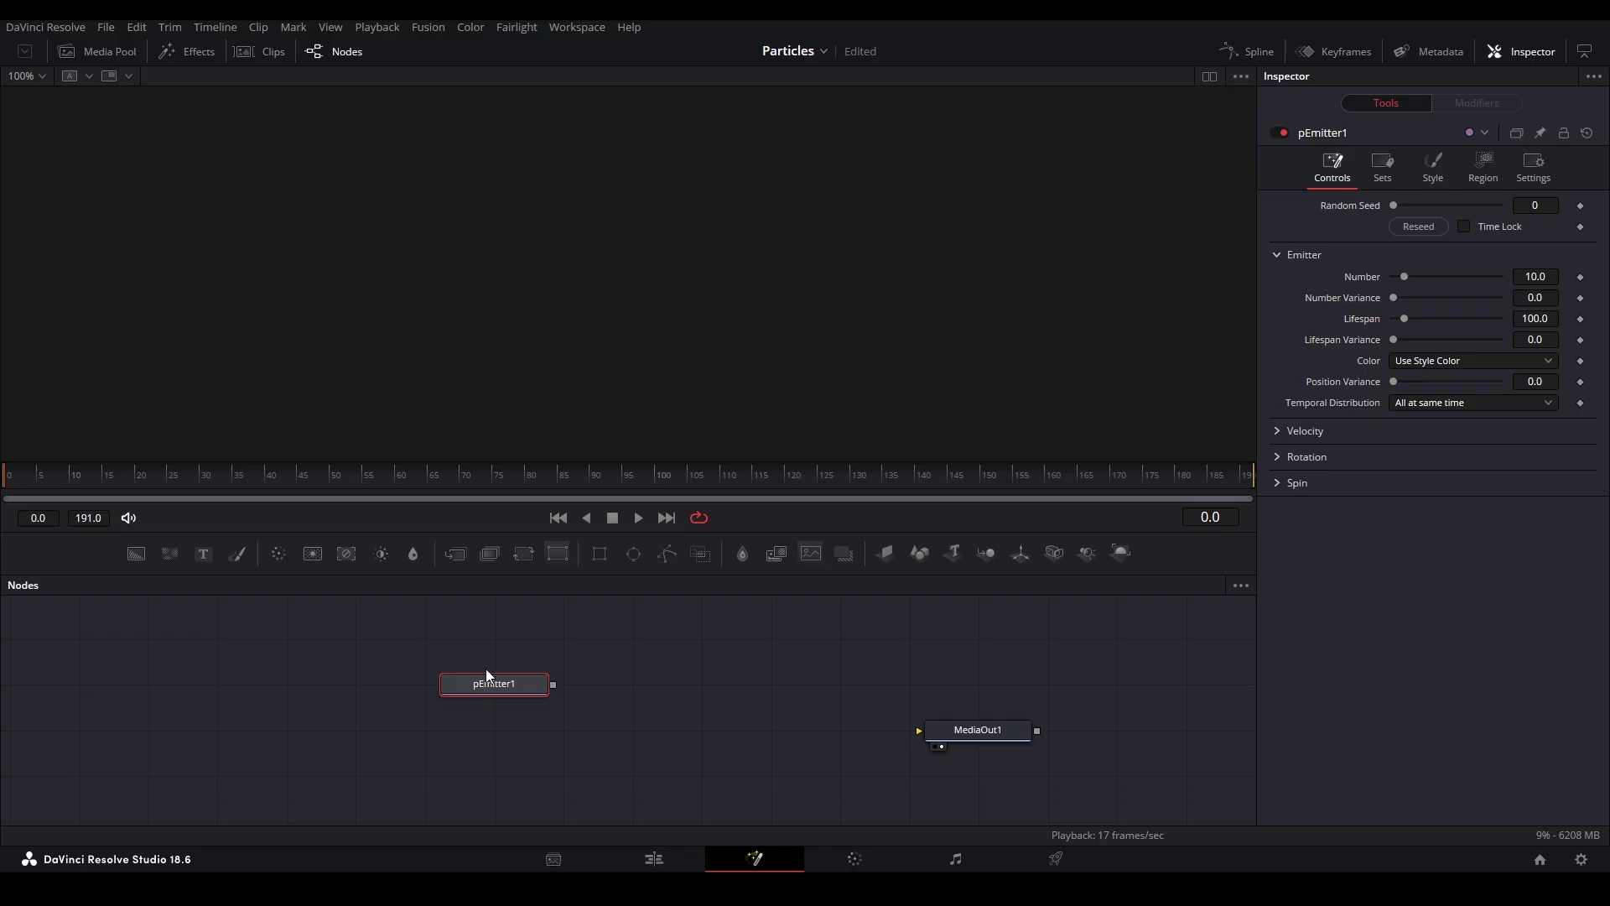
drag(519, 686, 380, 685)
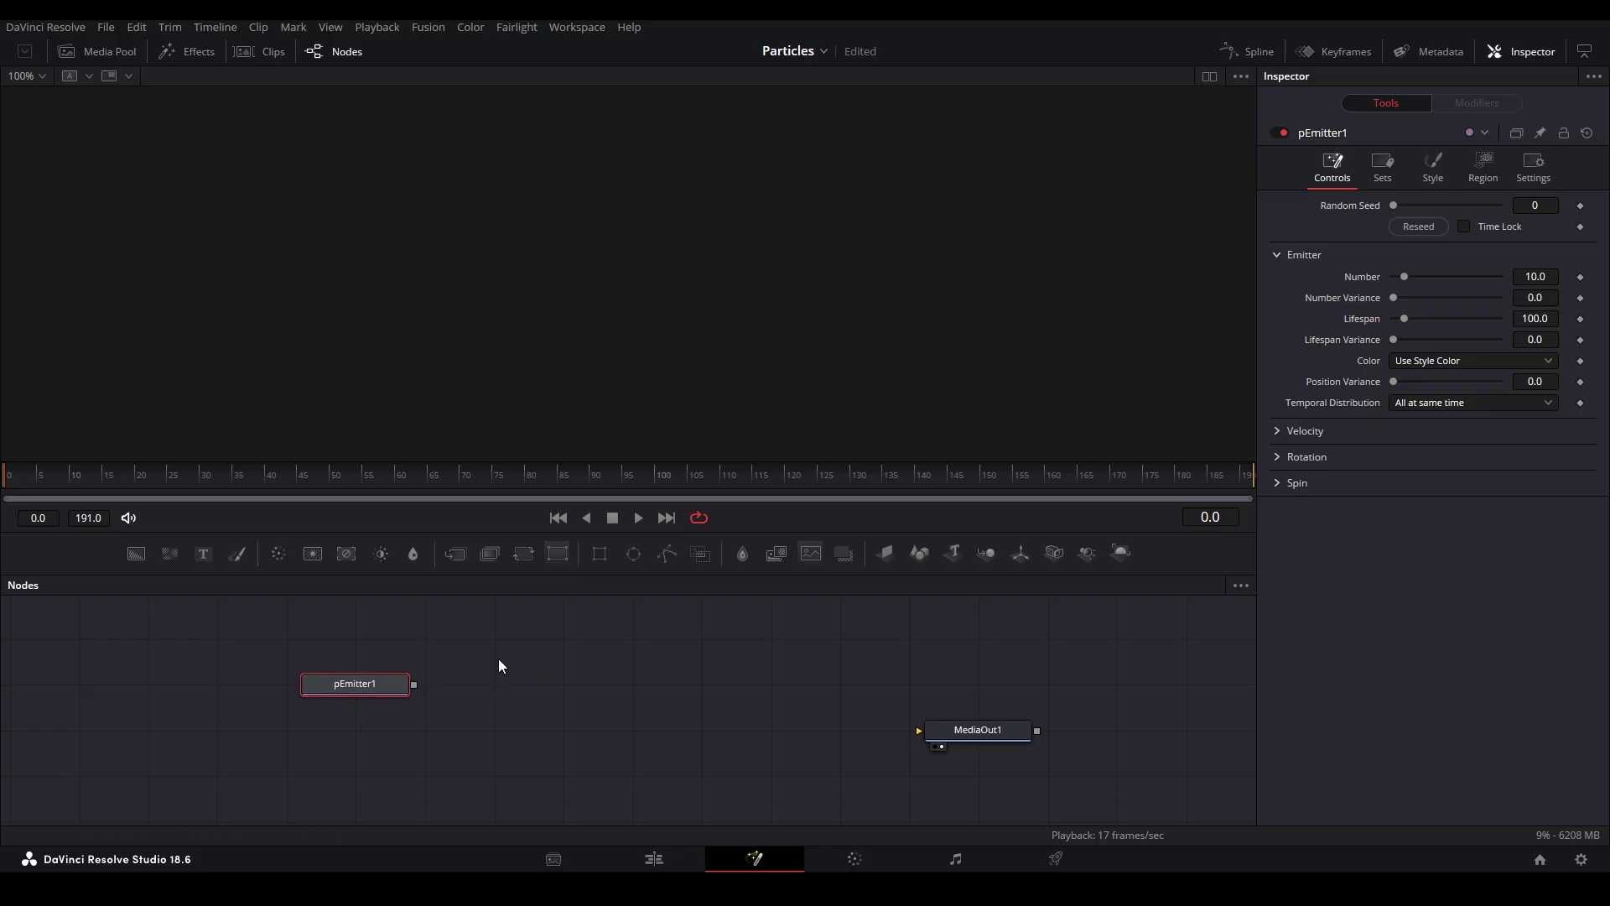
Step: Add a pRender node after pEmitter1 and connect its output to MediaOut1
key(shift+space)
text(prender)
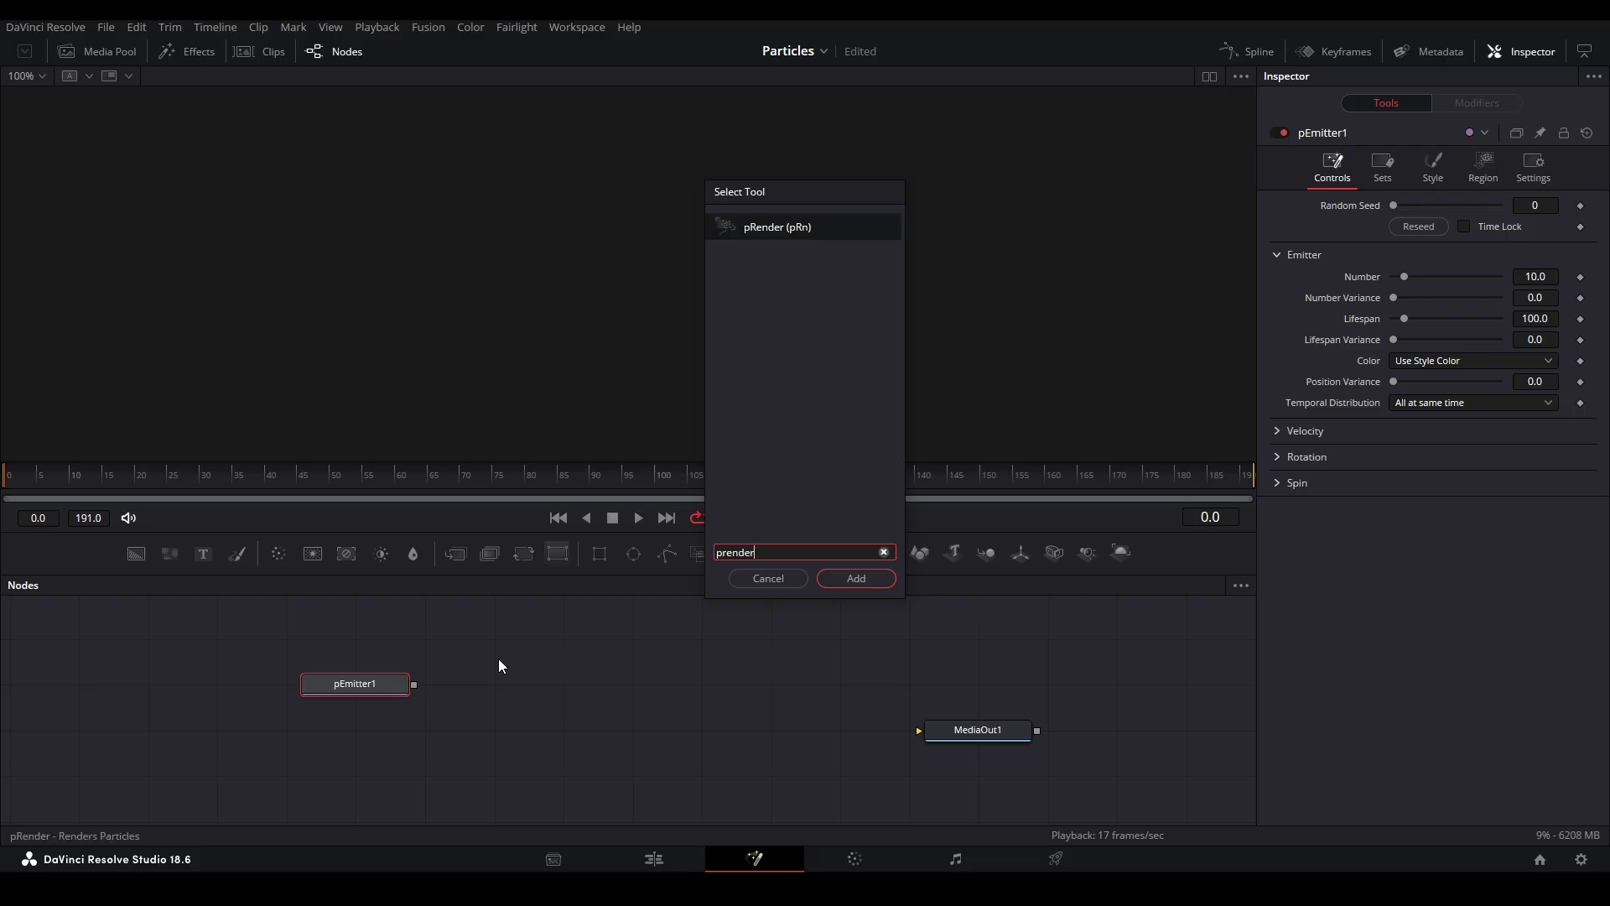
key(Return)
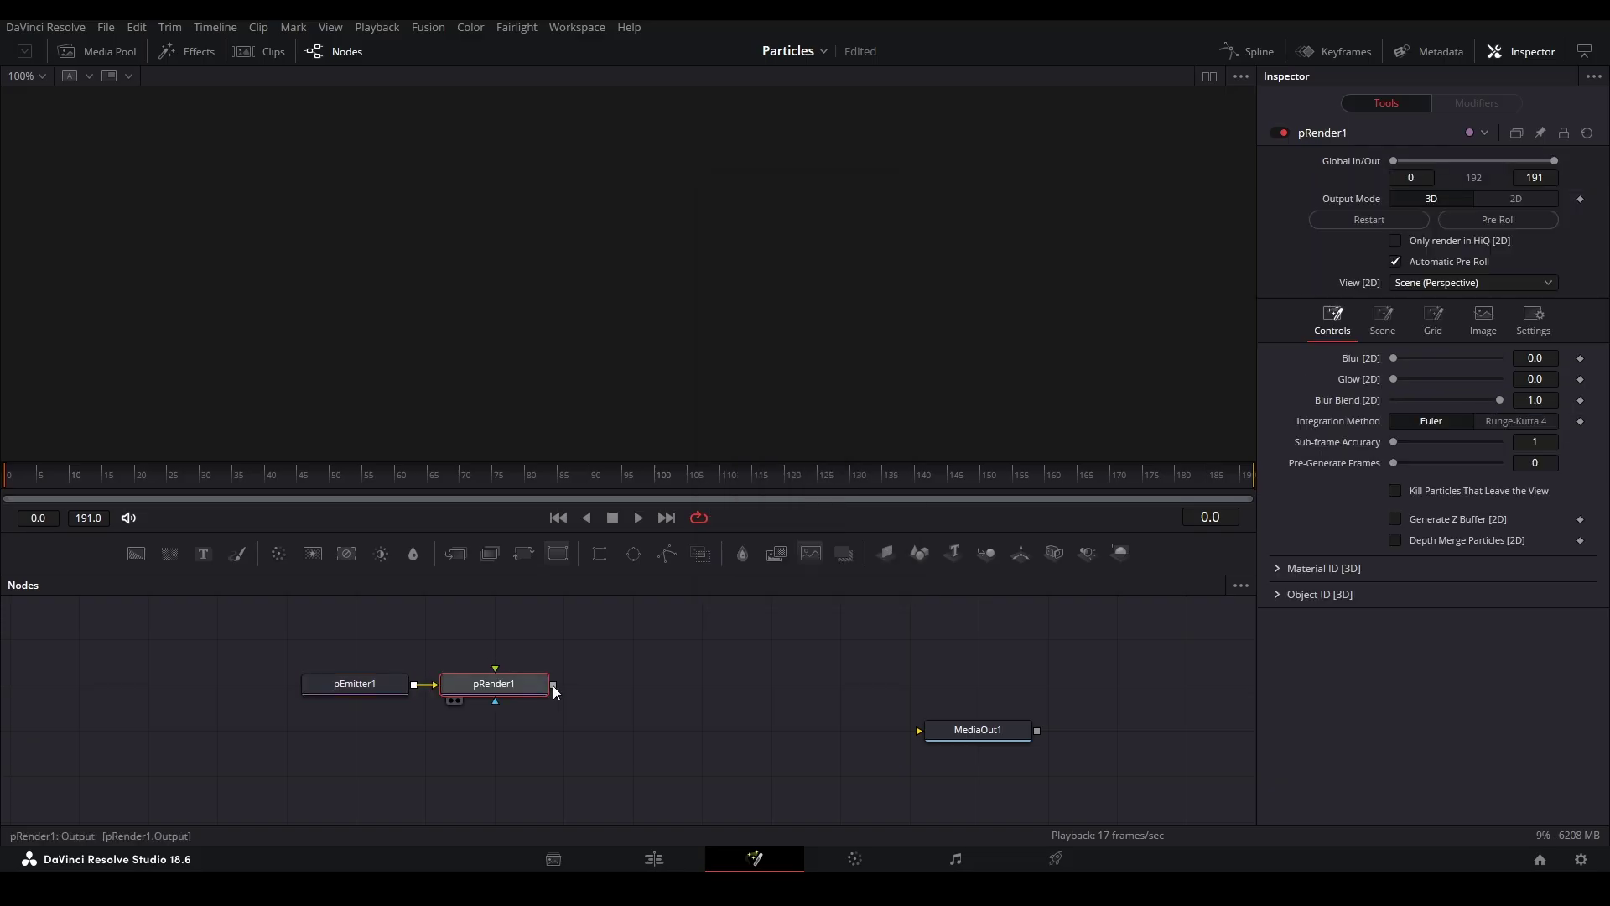
drag(553, 685, 946, 684)
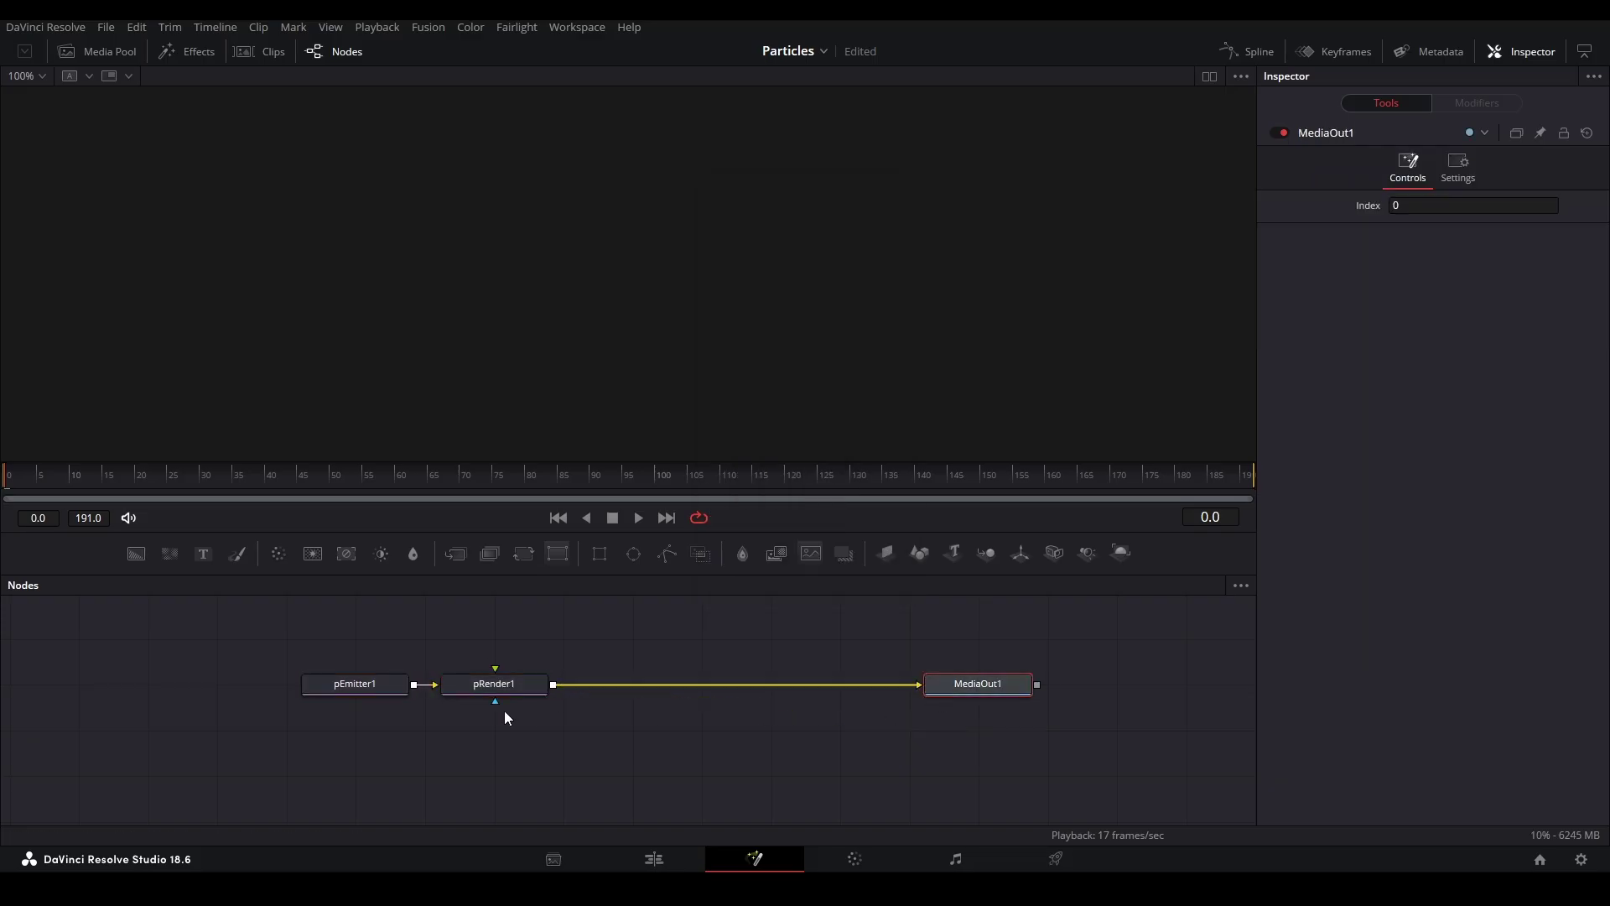
Step: Show pRender1's output in the viewer and fit the frame to it
click(523, 684)
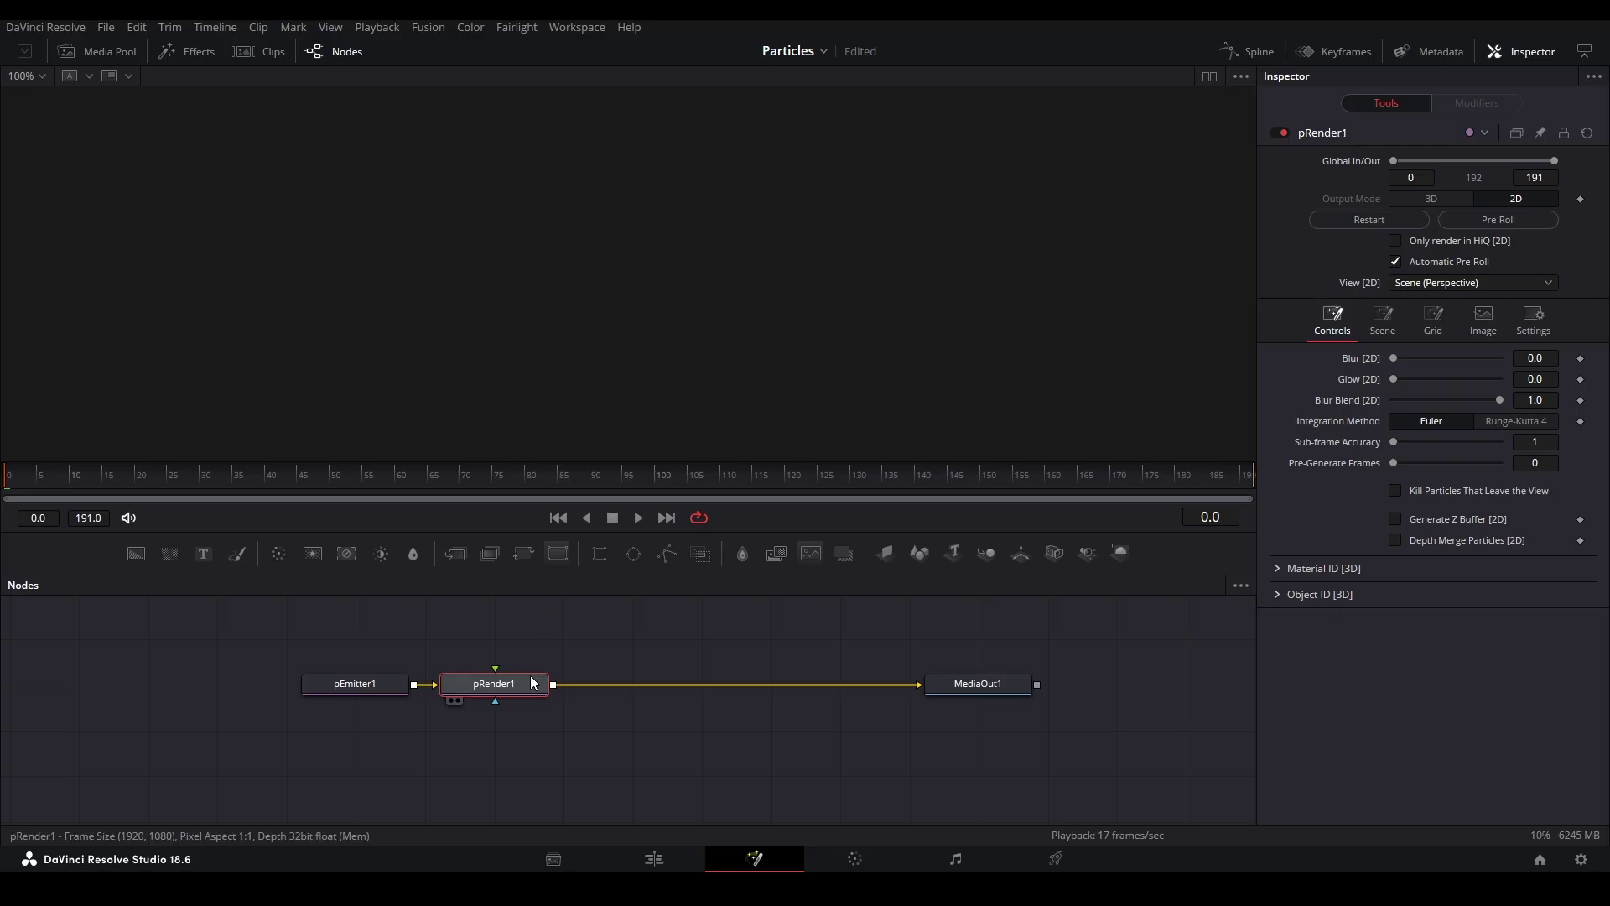
key(1)
click(629, 327)
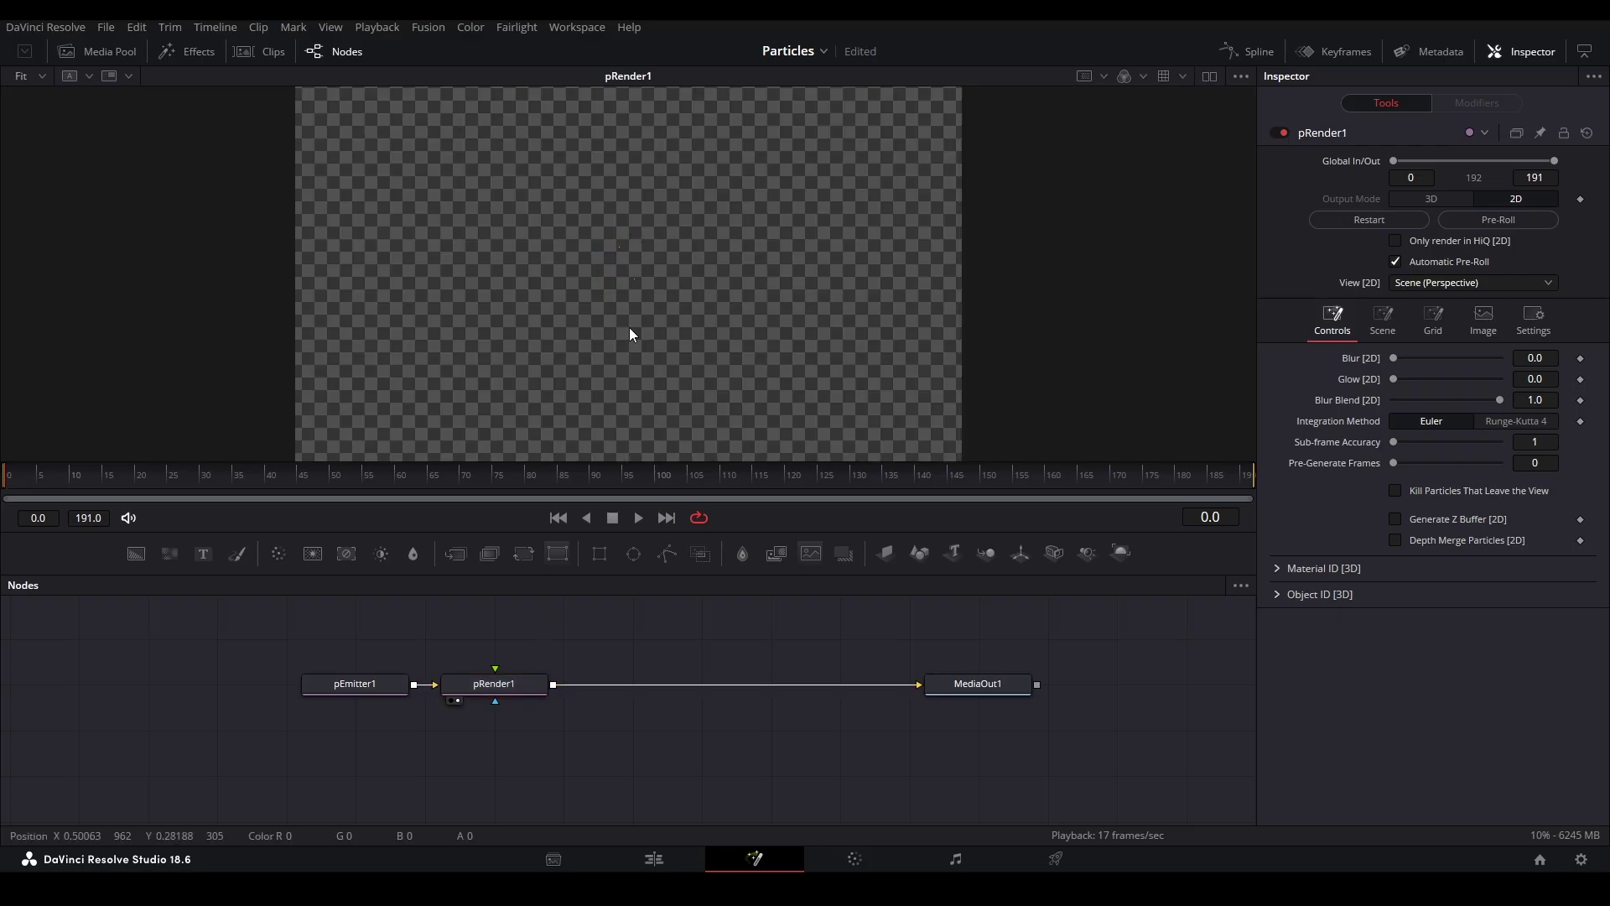
scroll(628, 269, up, 8)
key(ctrl+f)
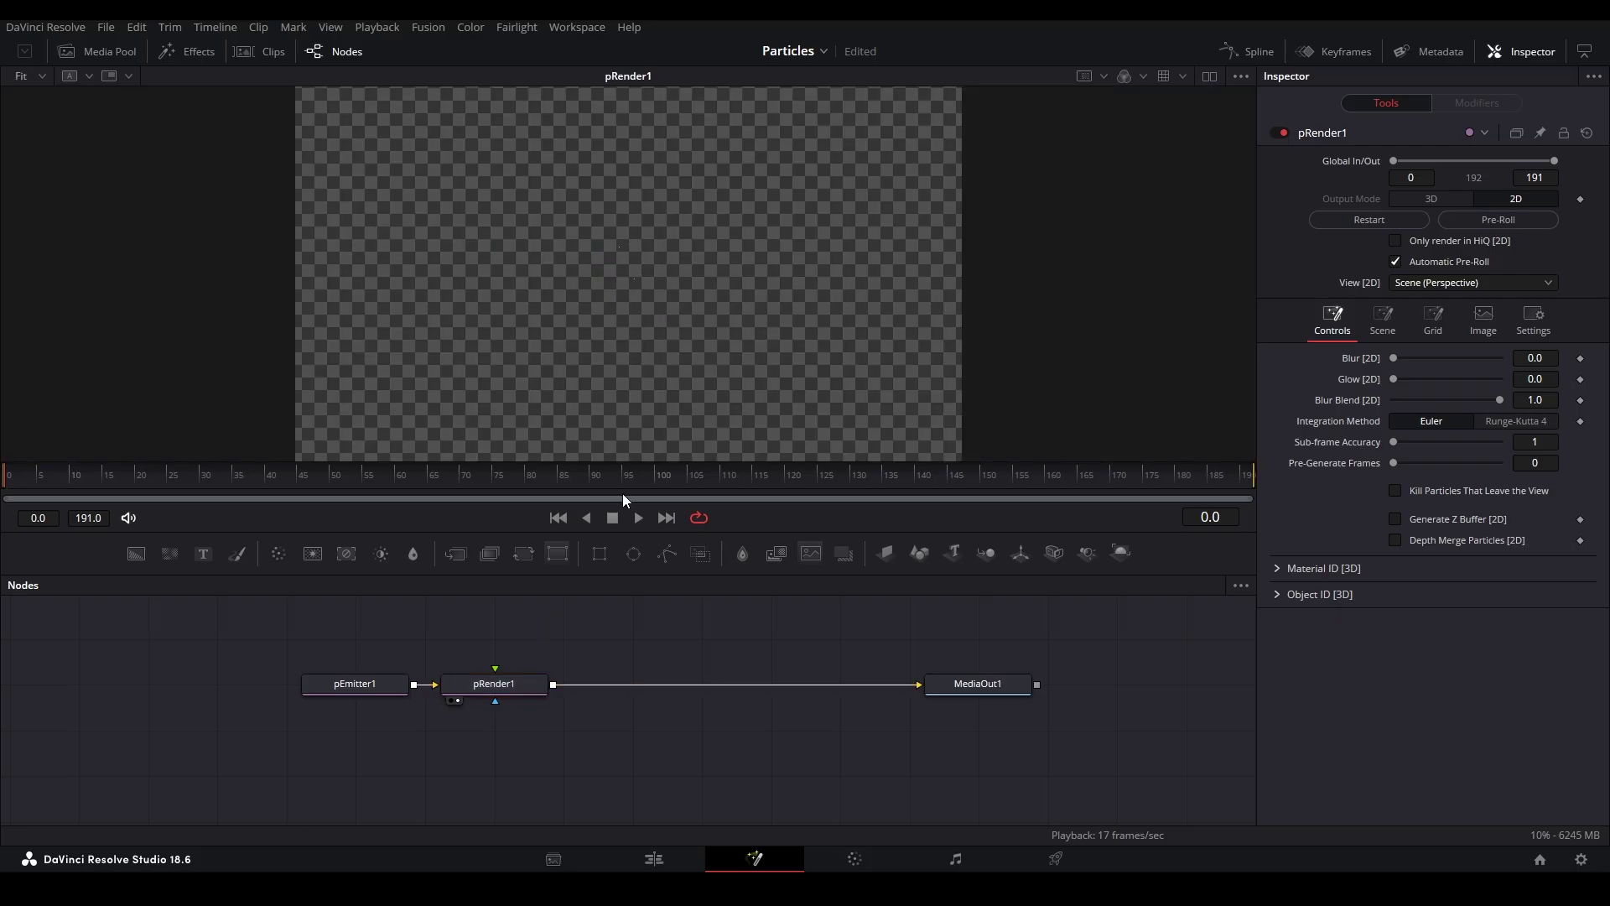
Step: Keyframe pEmitter1's Number parameter at frame 0 with a value of 100
click(357, 686)
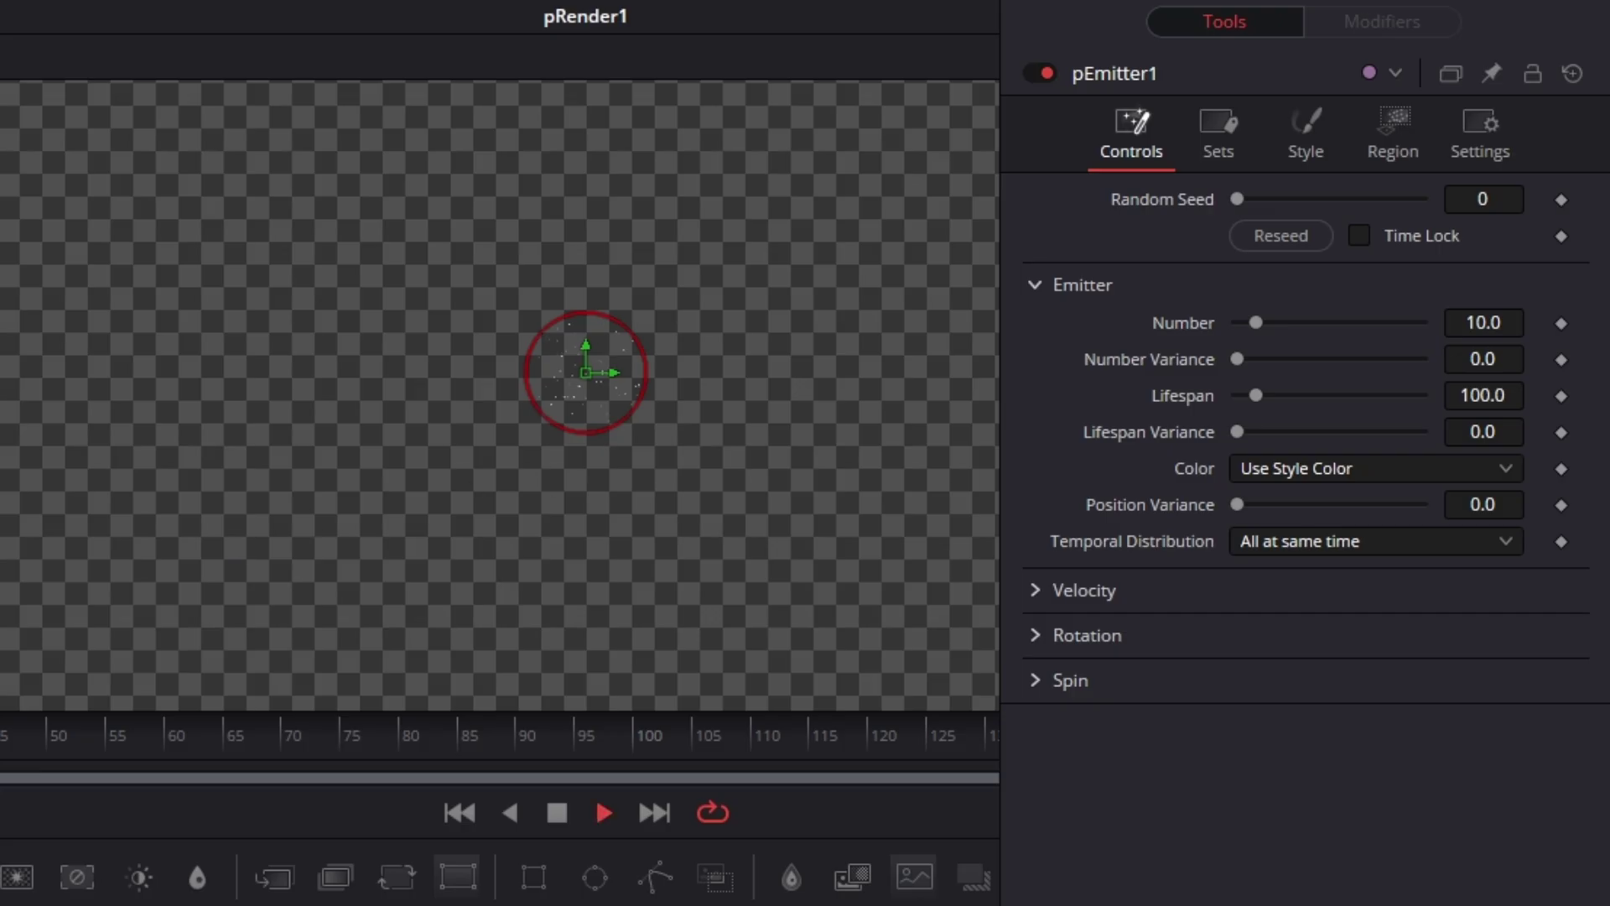
key(ctrl+k)
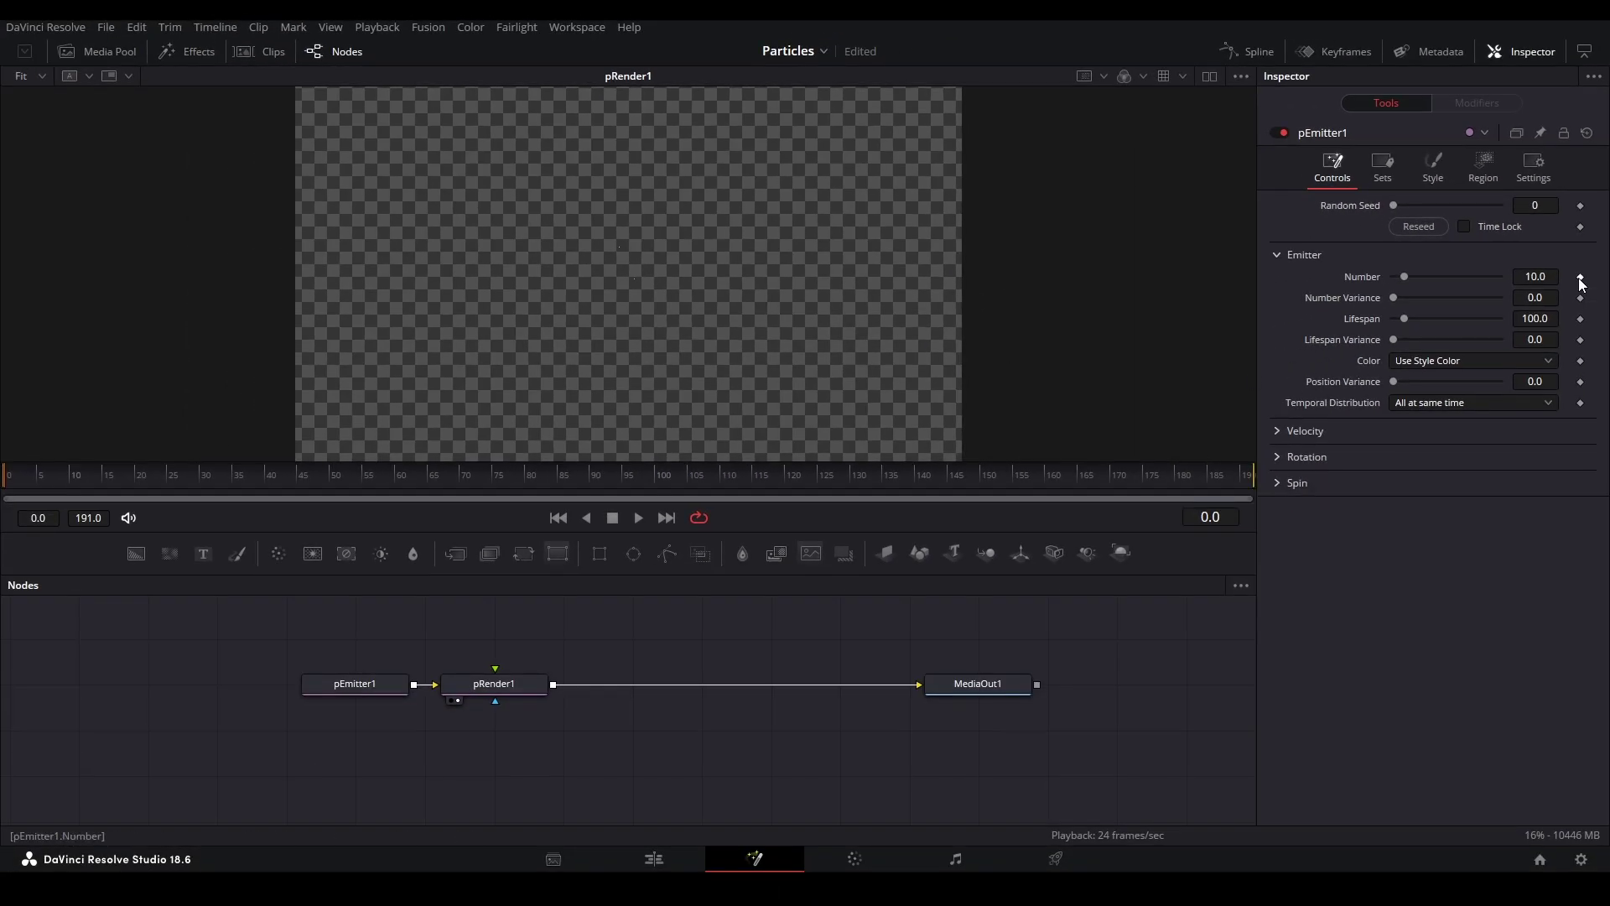
click(1580, 279)
click(1571, 276)
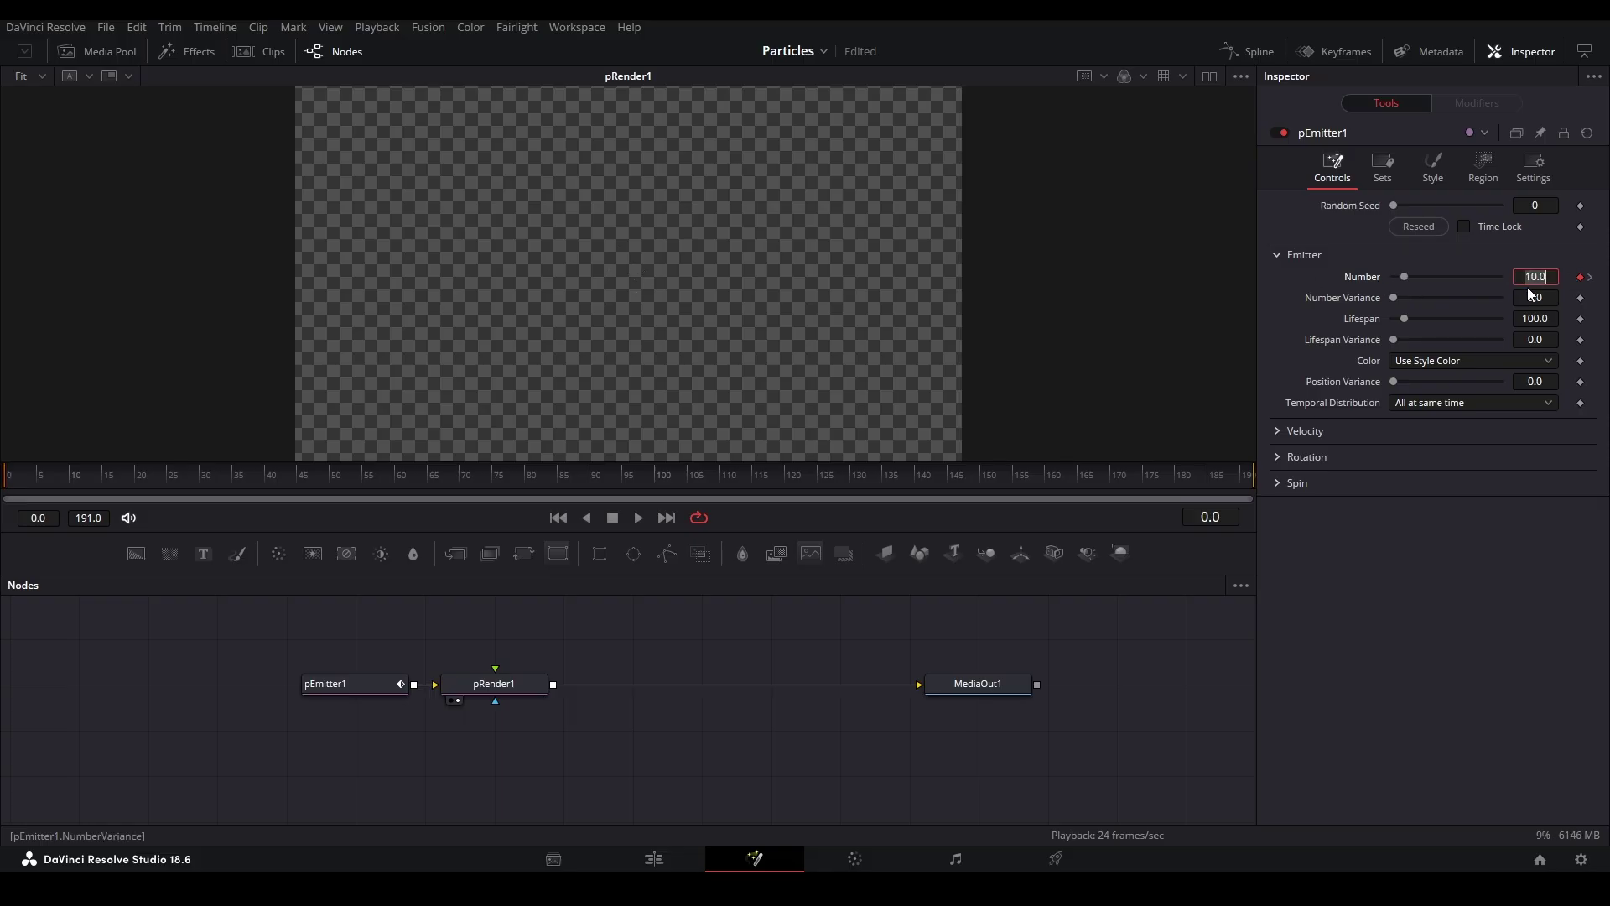
click(1031, 683)
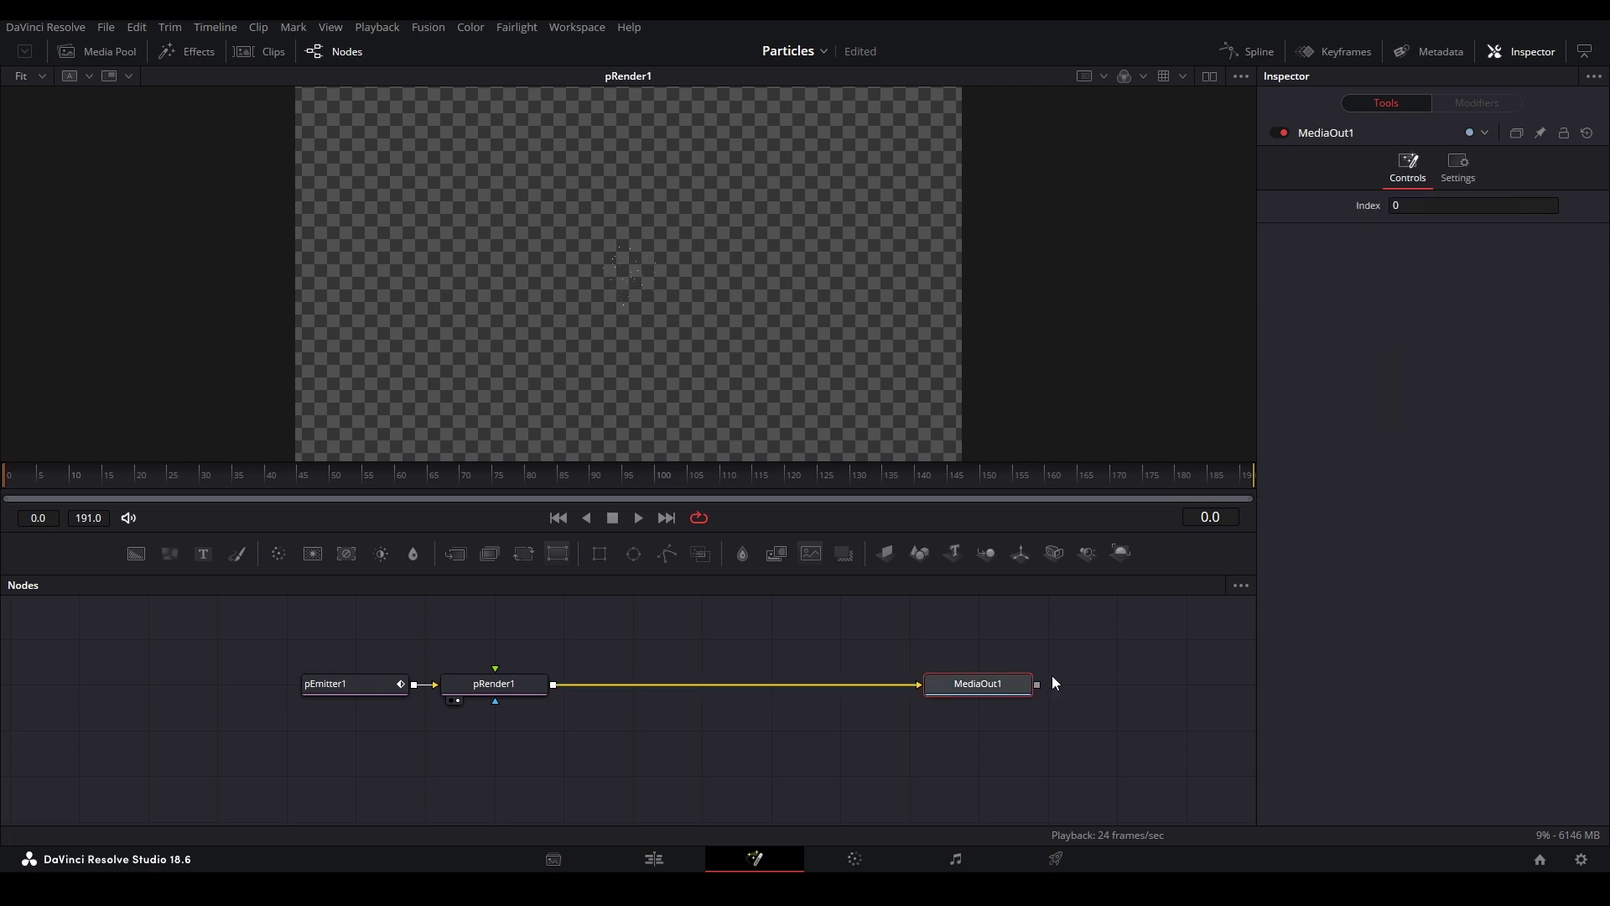
Step: Enlarge pEmitter1's spherical region to a size of about 0.48, and change the region type to All
click(352, 683)
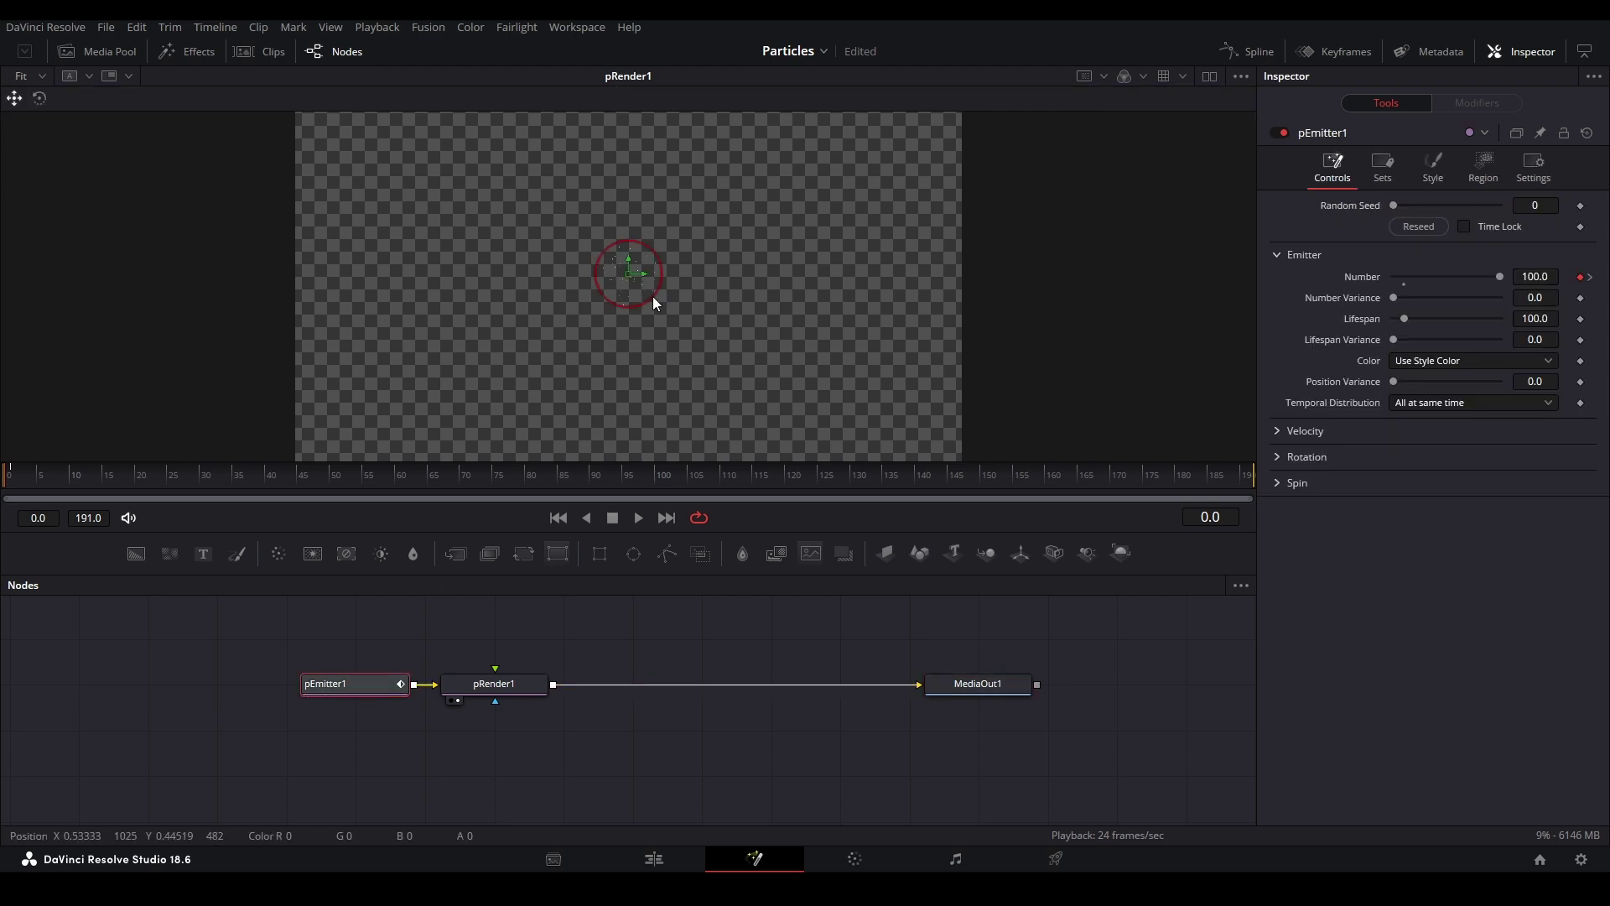
drag(656, 302, 784, 393)
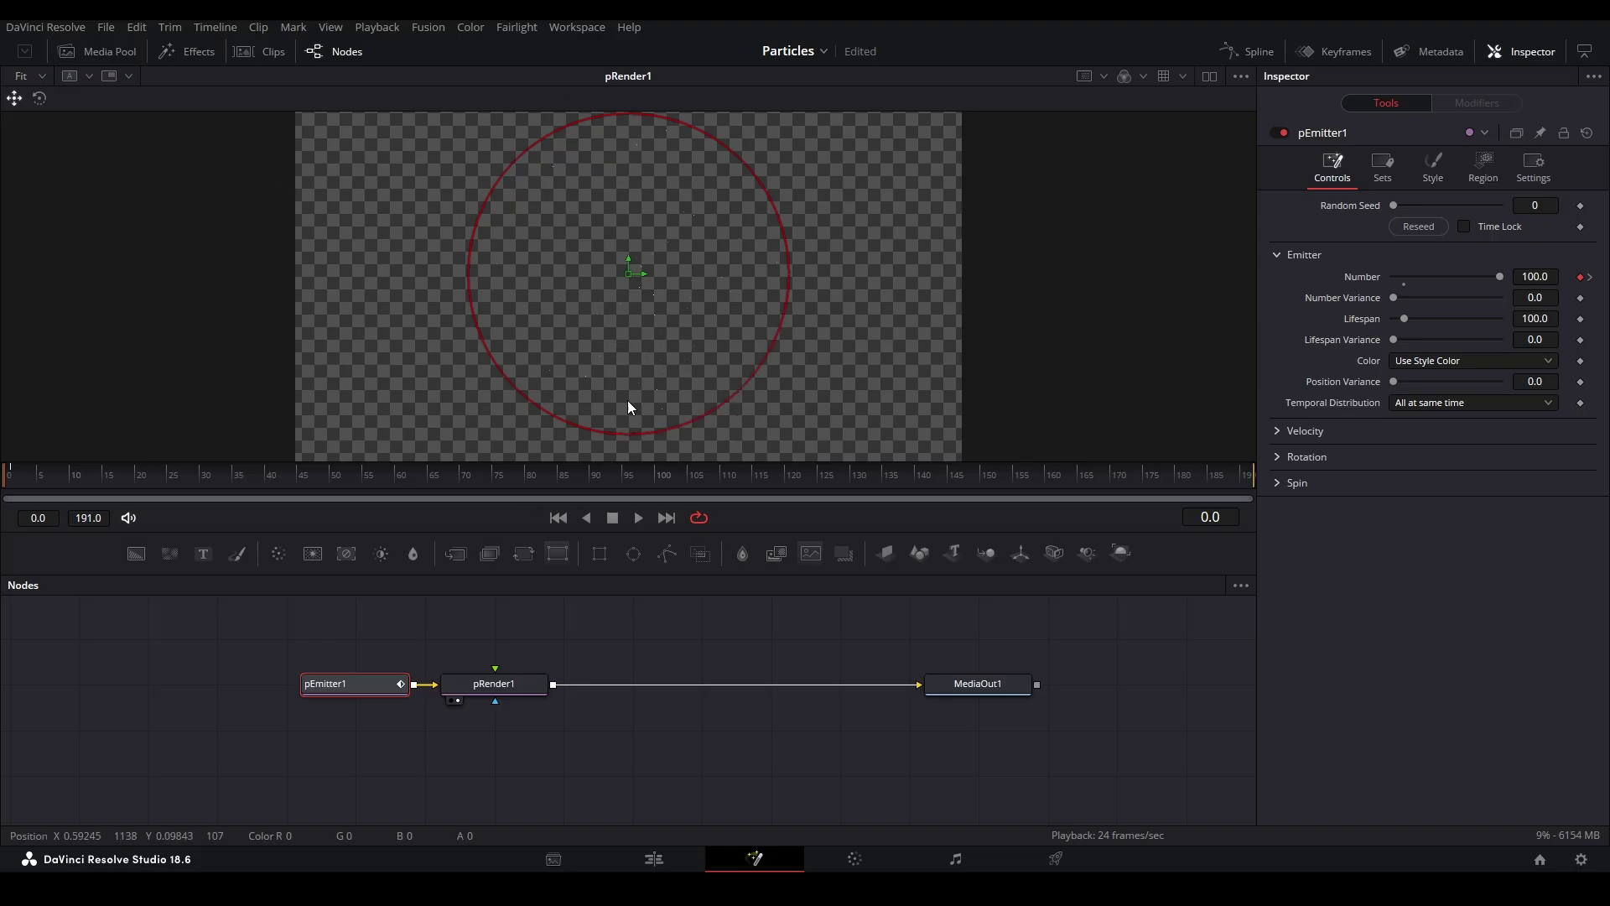
click(1503, 175)
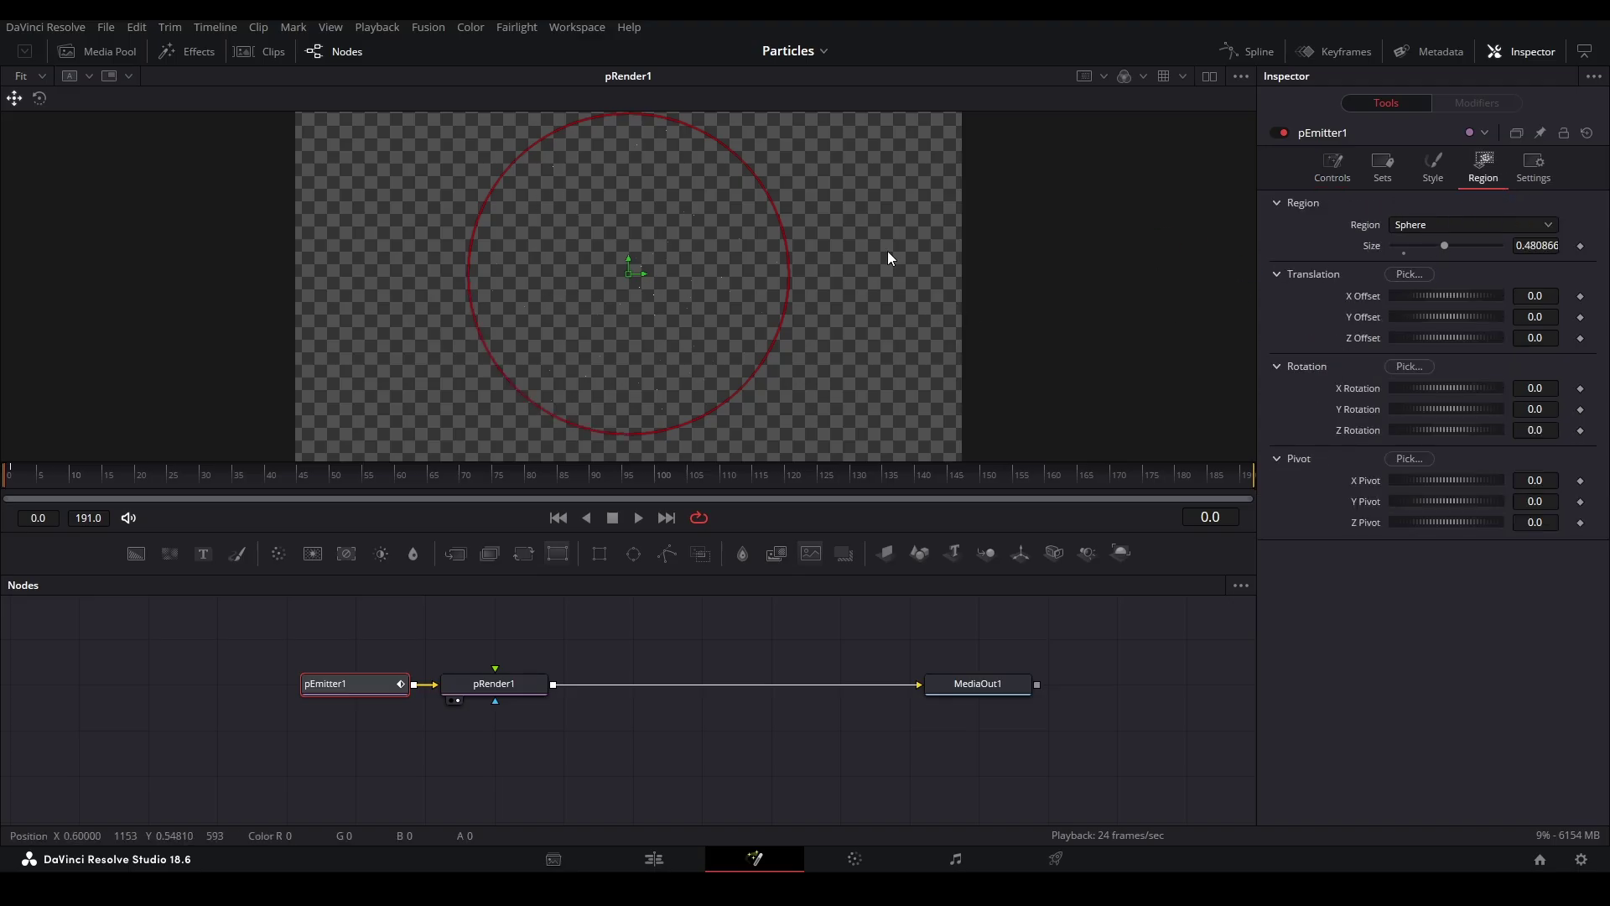
click(1466, 226)
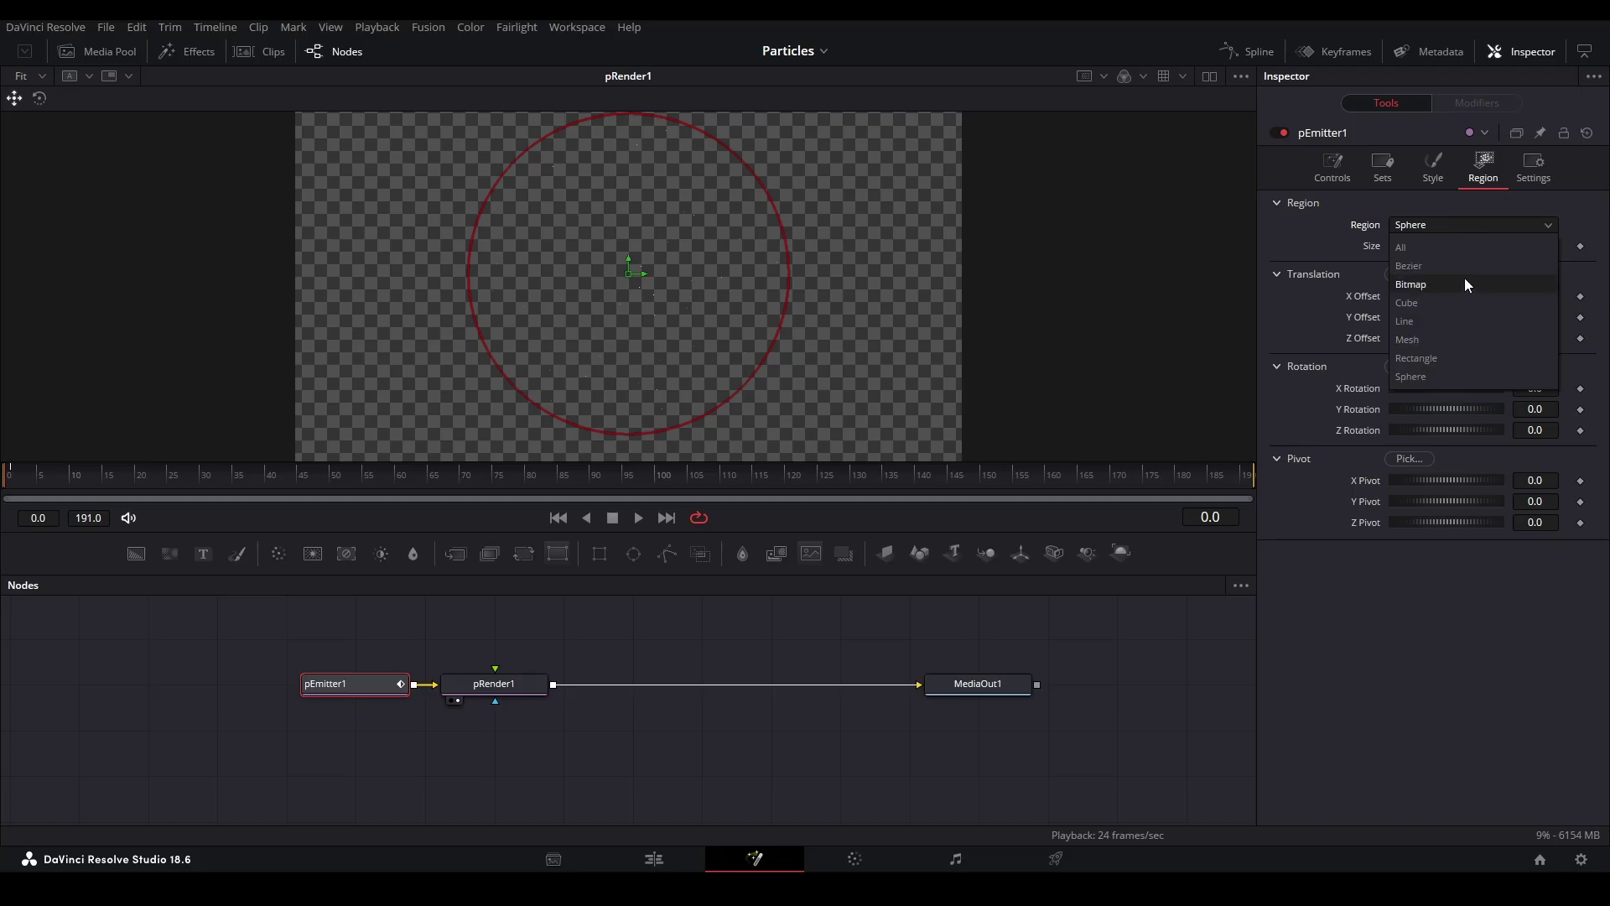
click(1451, 245)
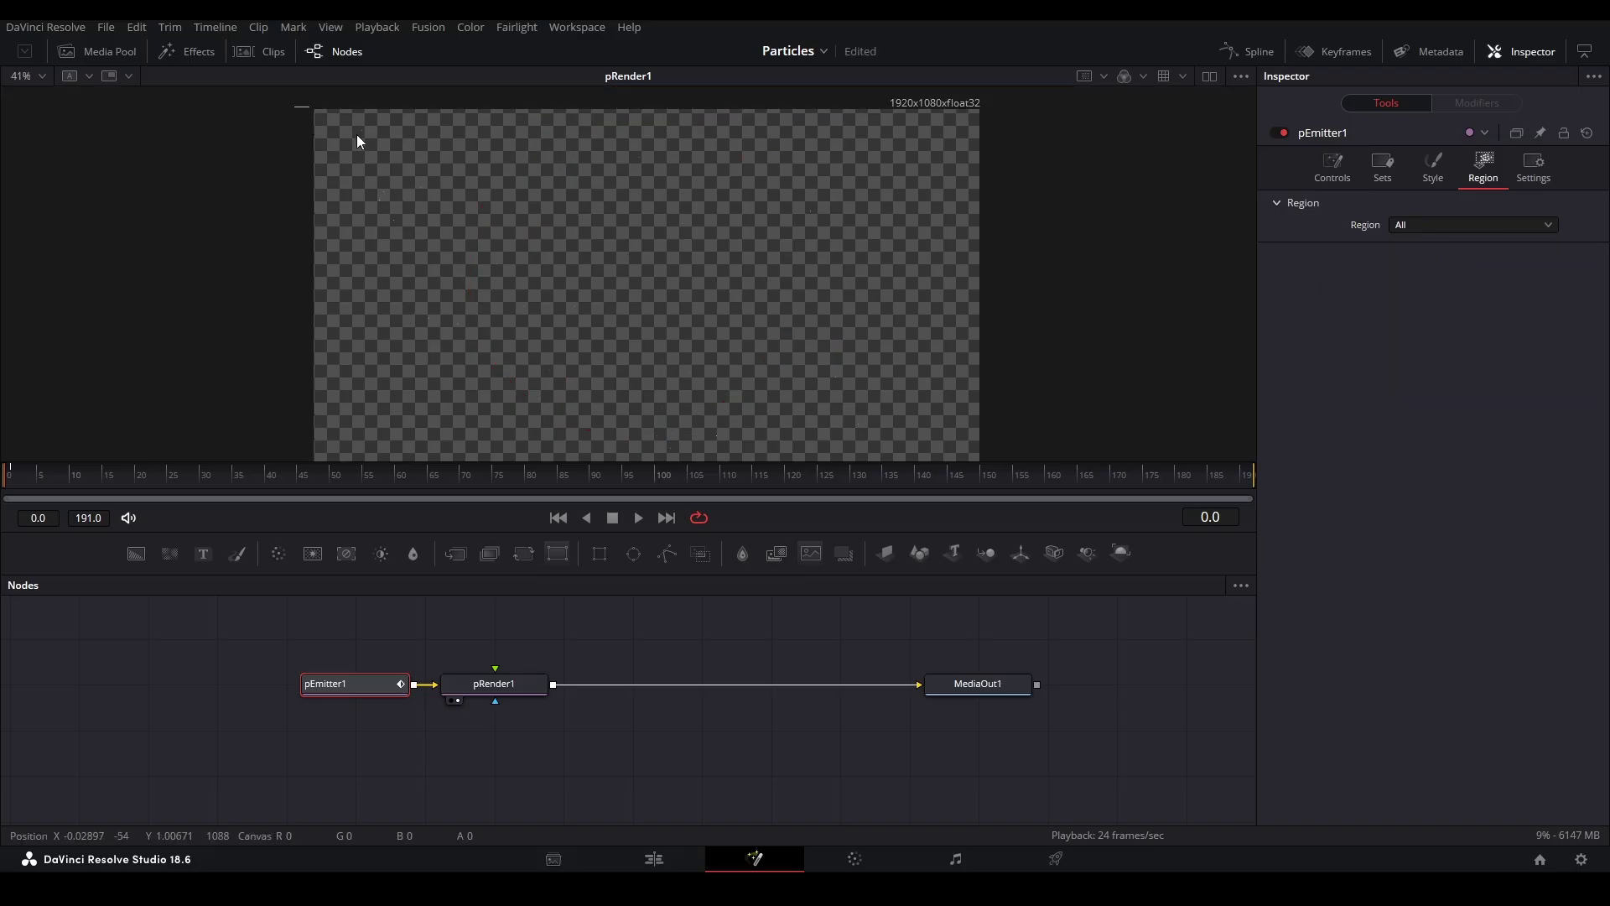
key(ctrl+f)
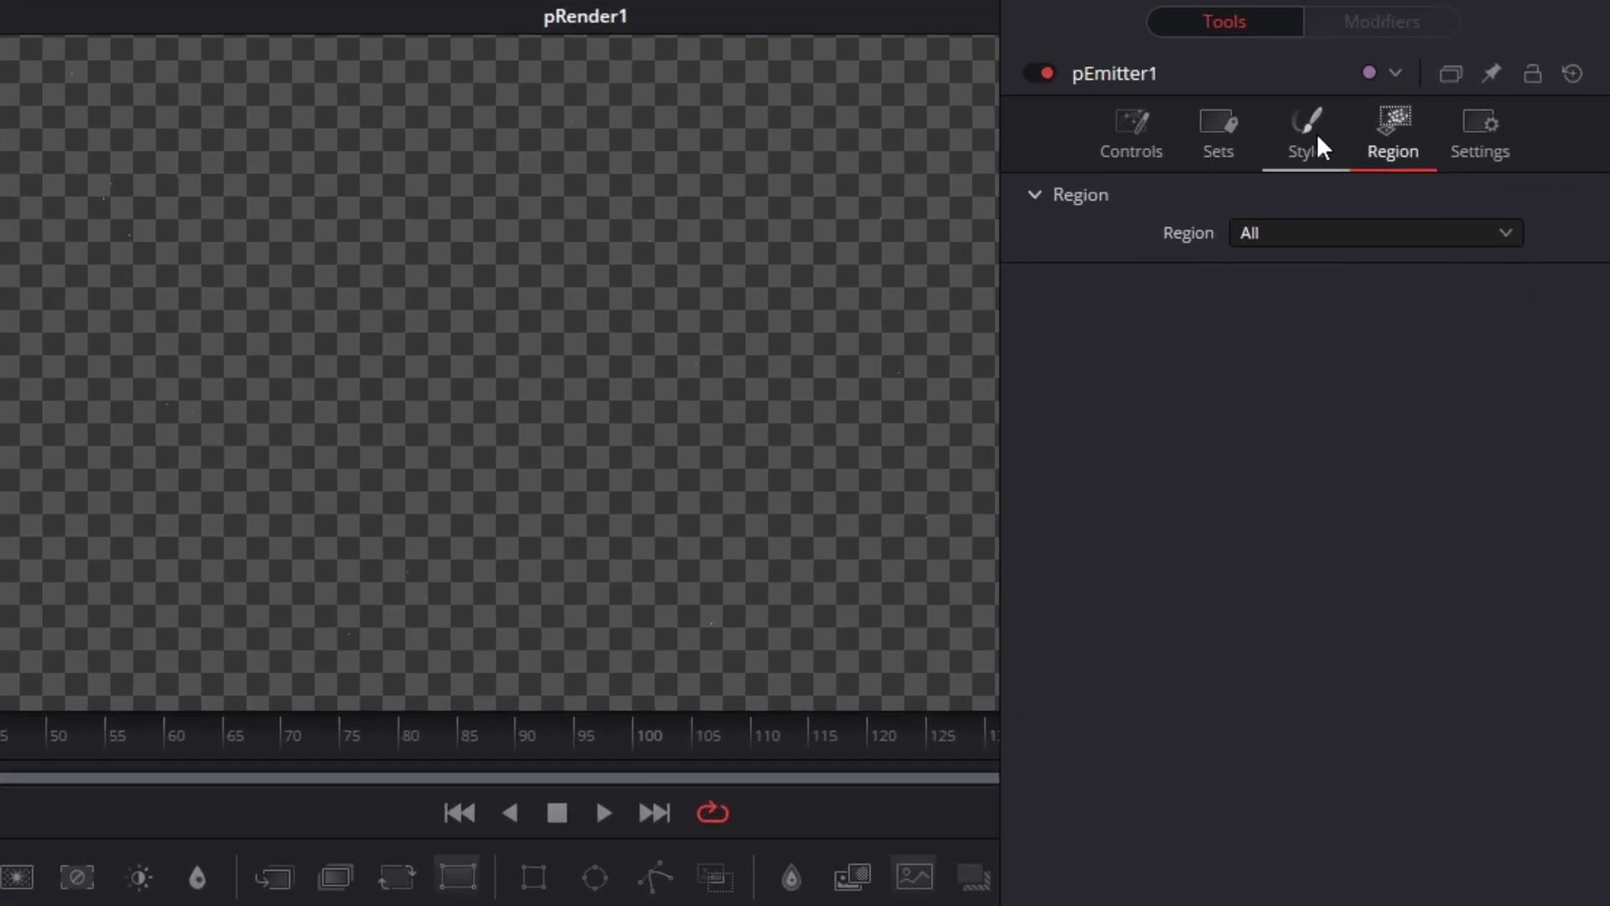
Step: Change the particle style of pEmitter1 to NGon with the solid circle NGon type
click(1317, 132)
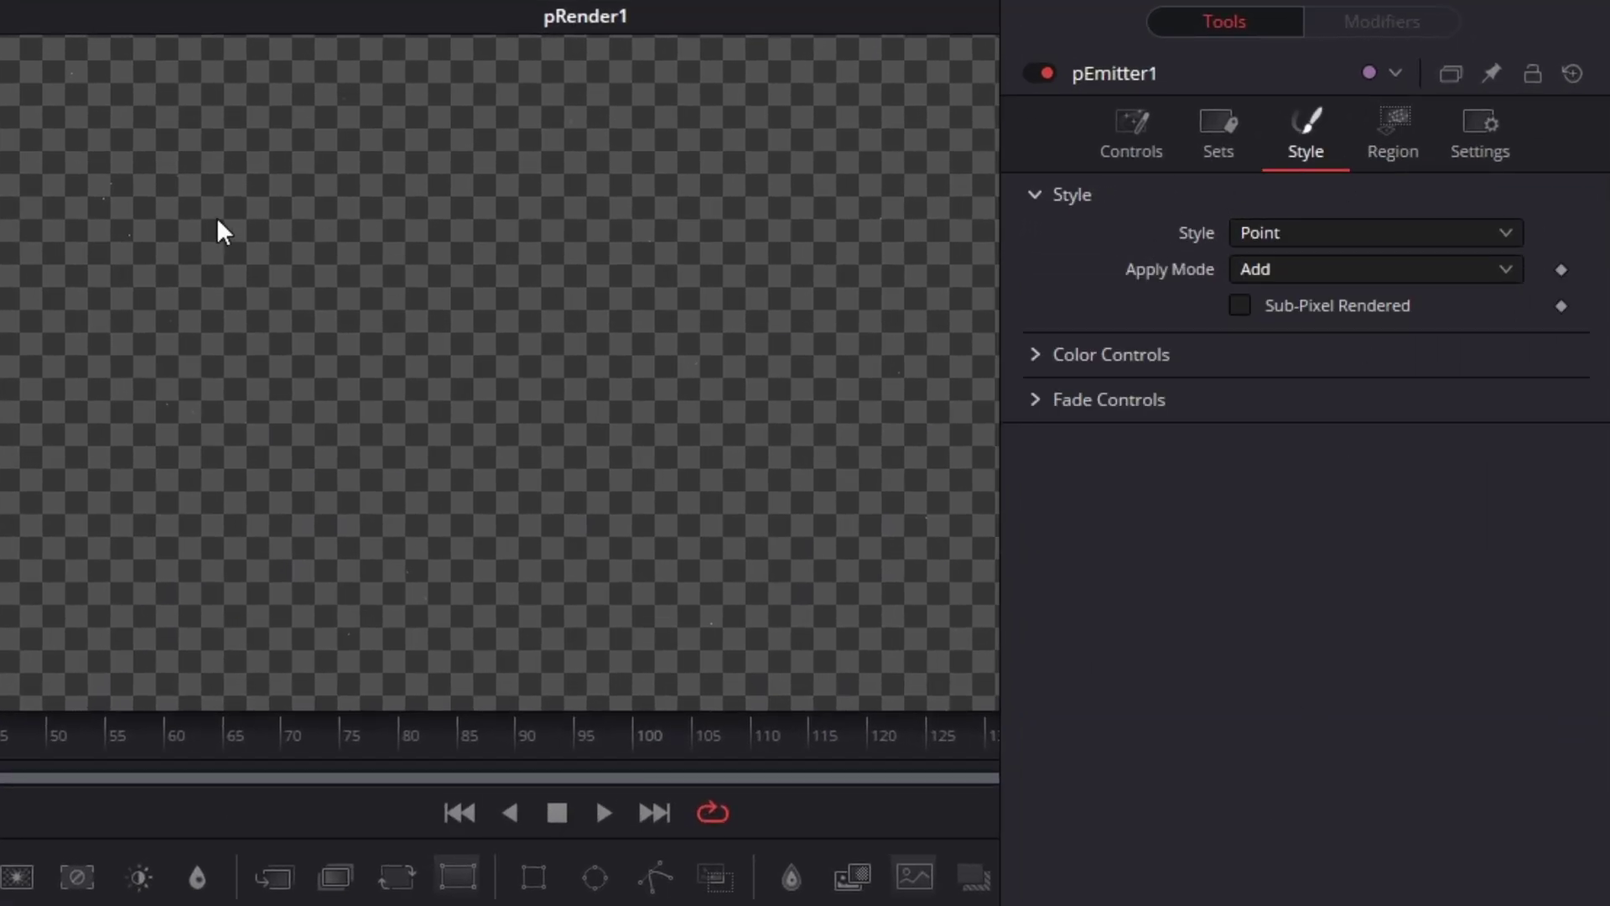
drag(110, 156, 321, 410)
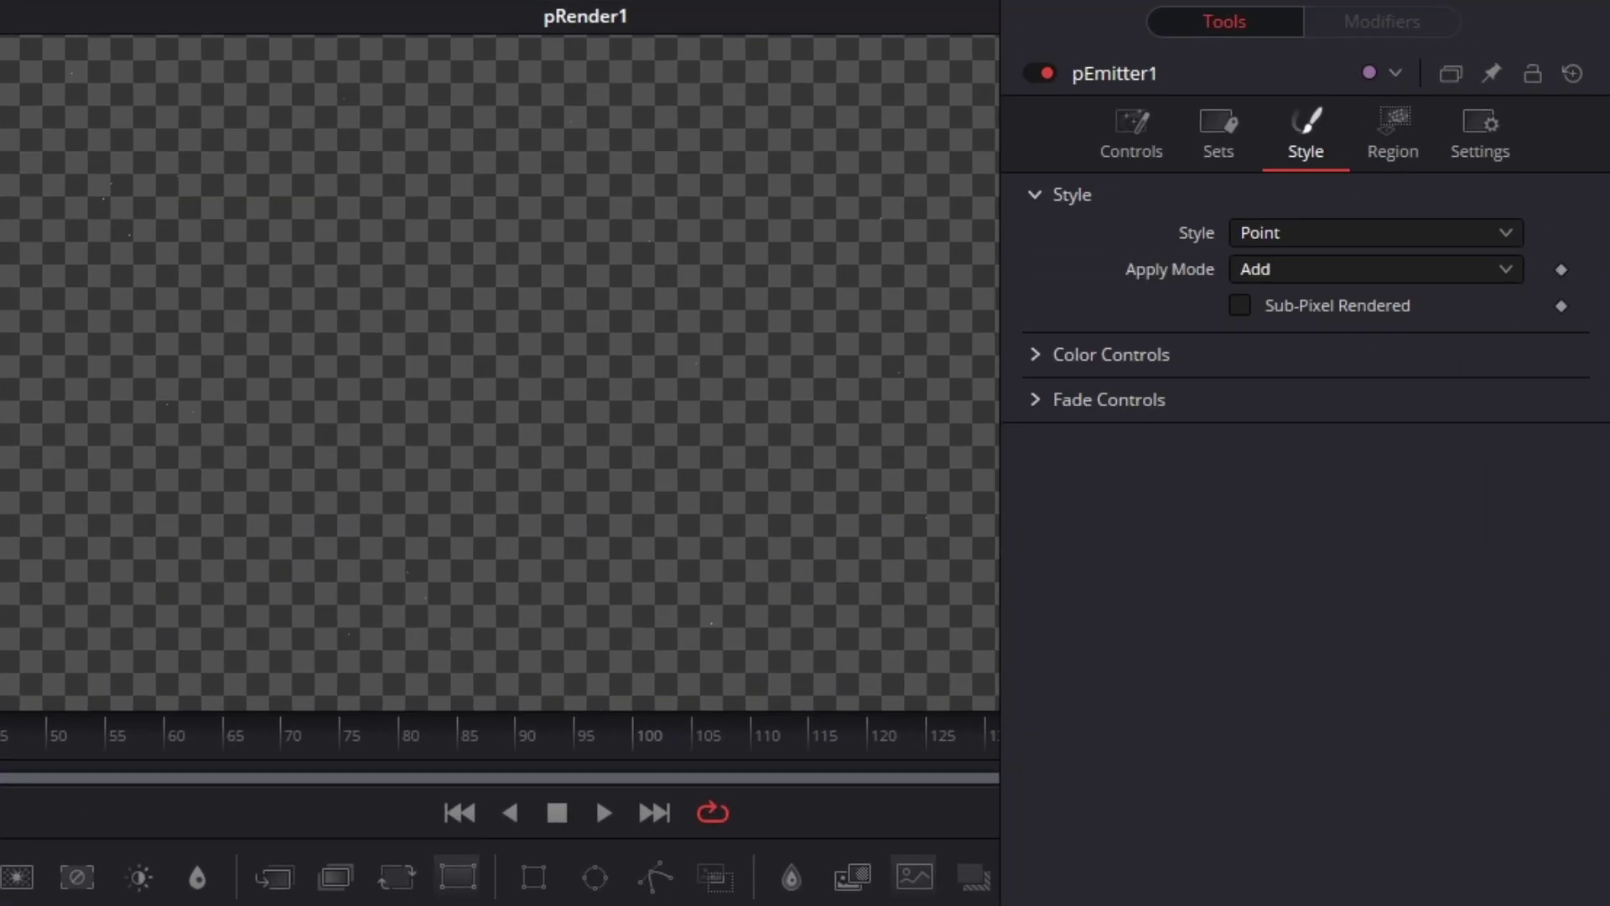
click(1295, 234)
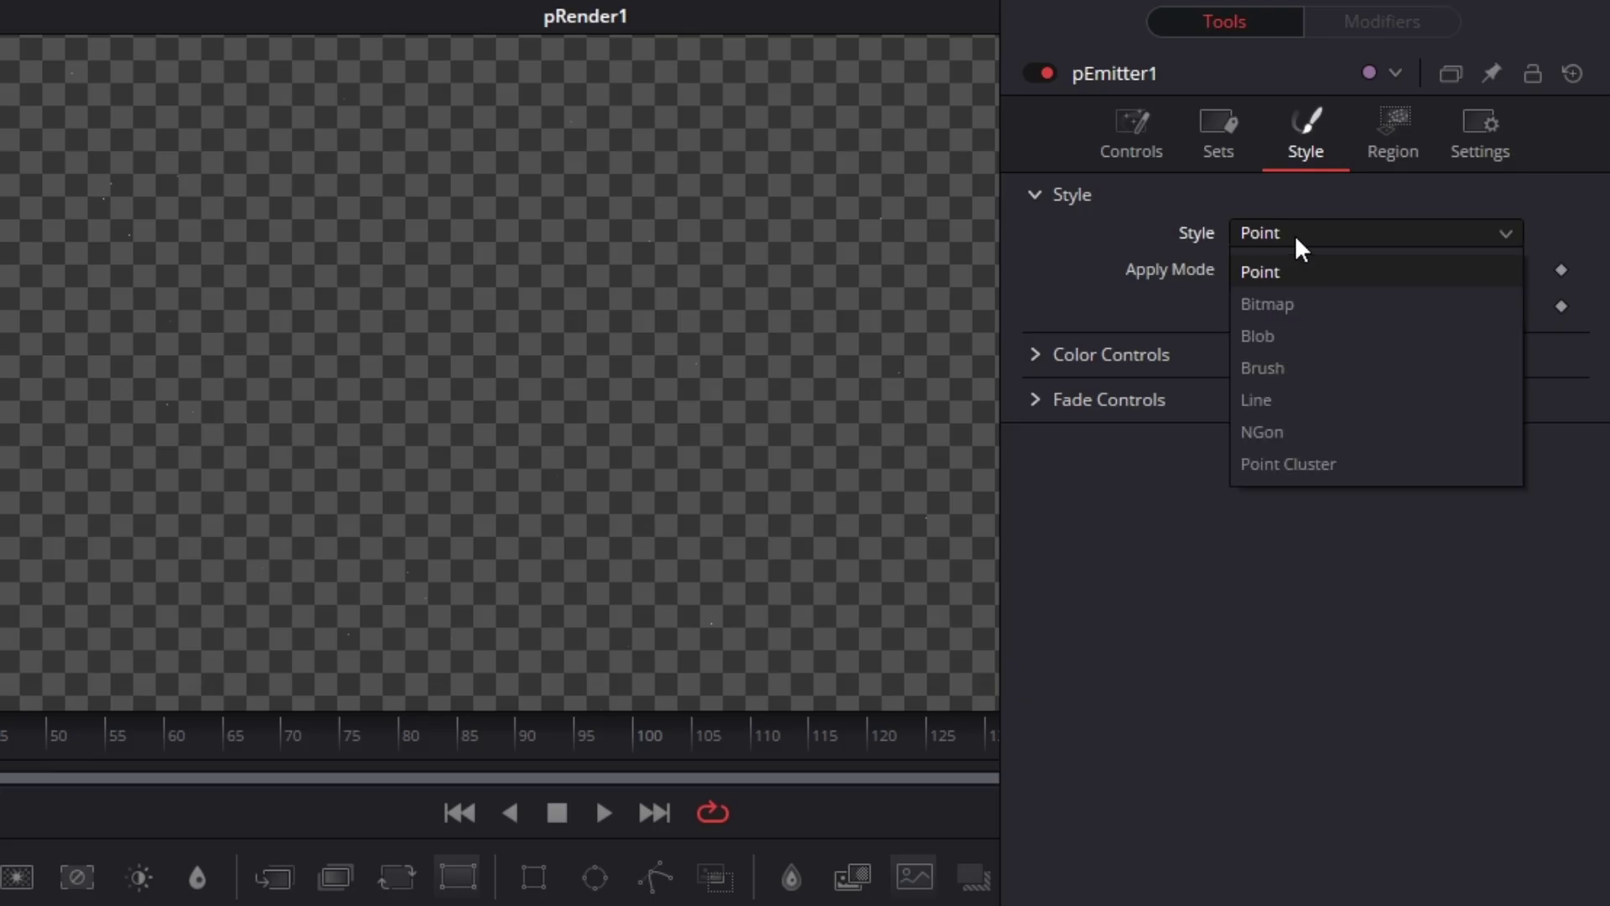
click(1307, 437)
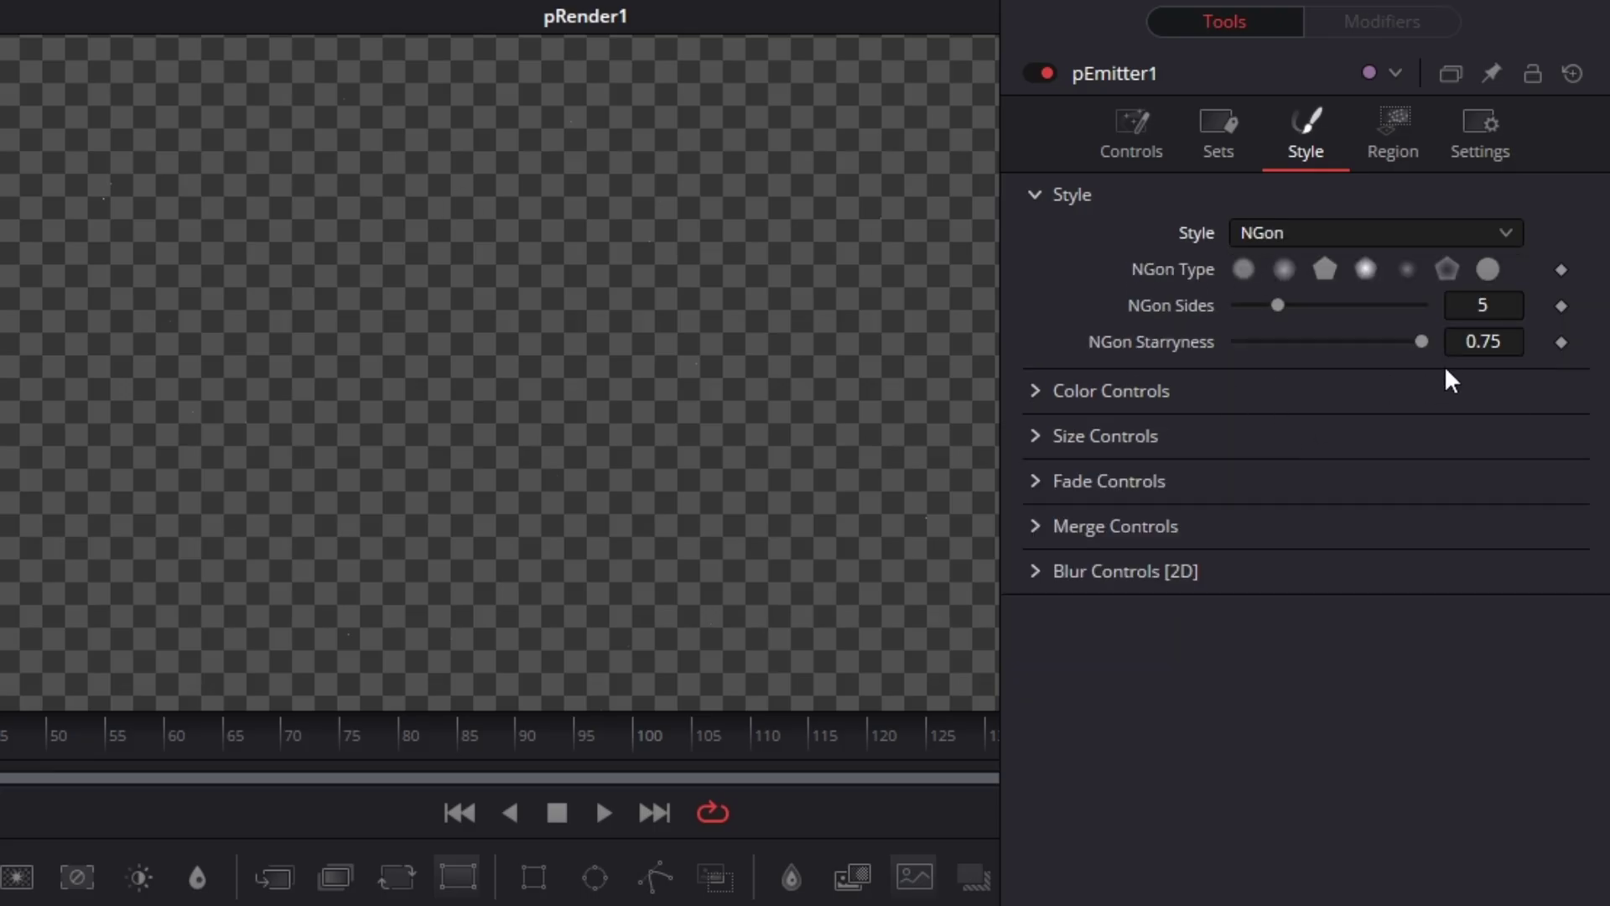
click(1478, 272)
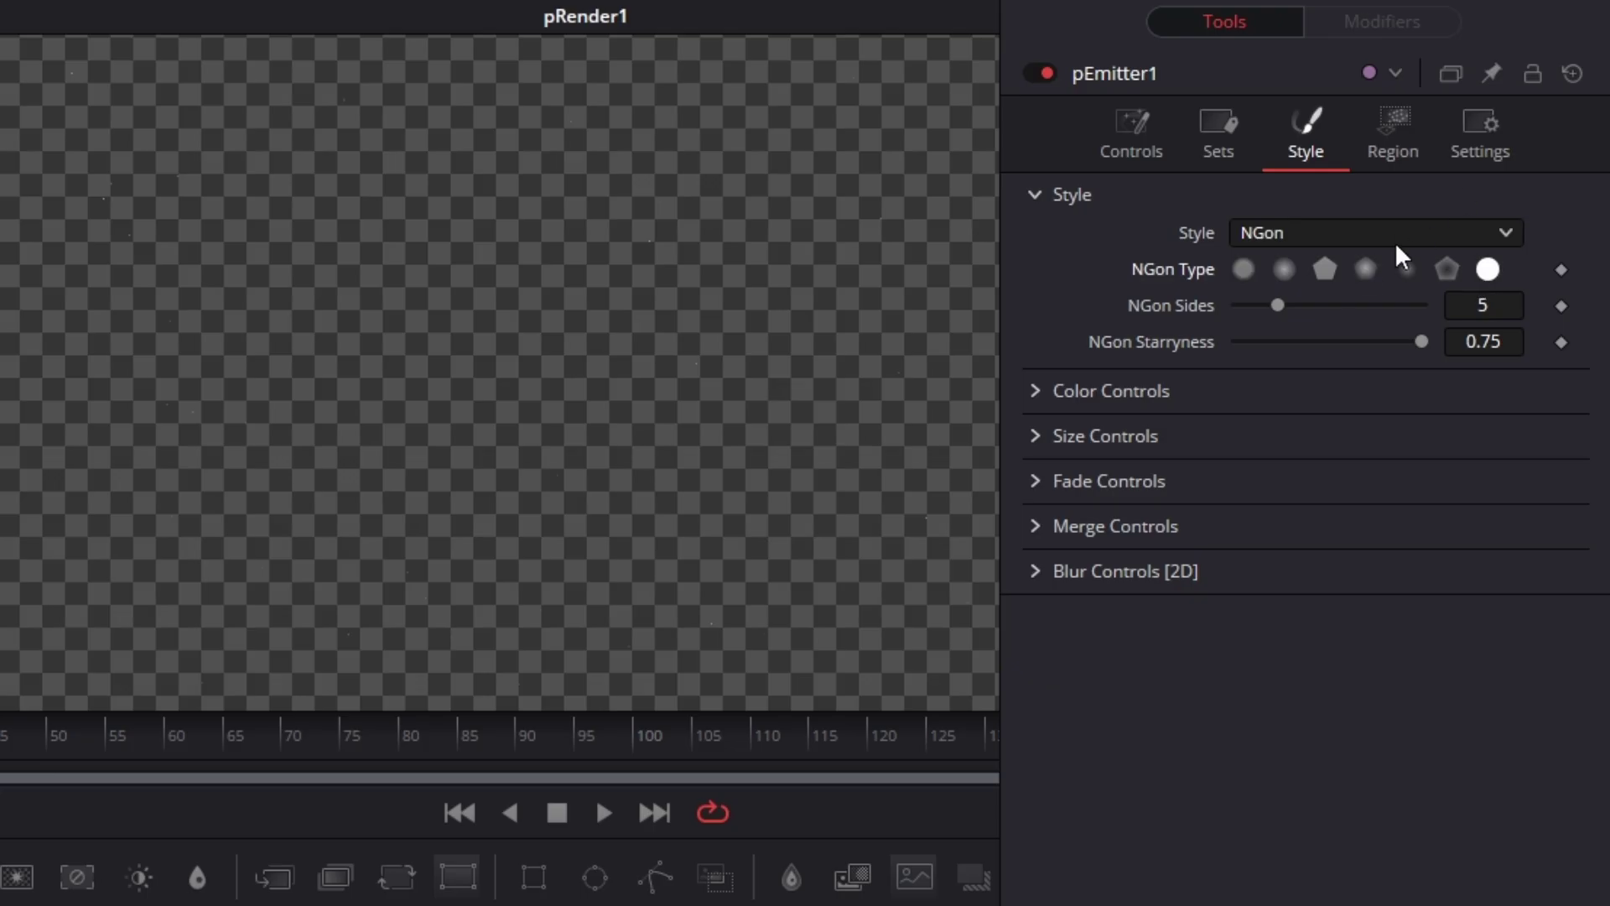
Step: Set the particle size of pEmitter1 to 1.0 in its style's size controls
click(1036, 435)
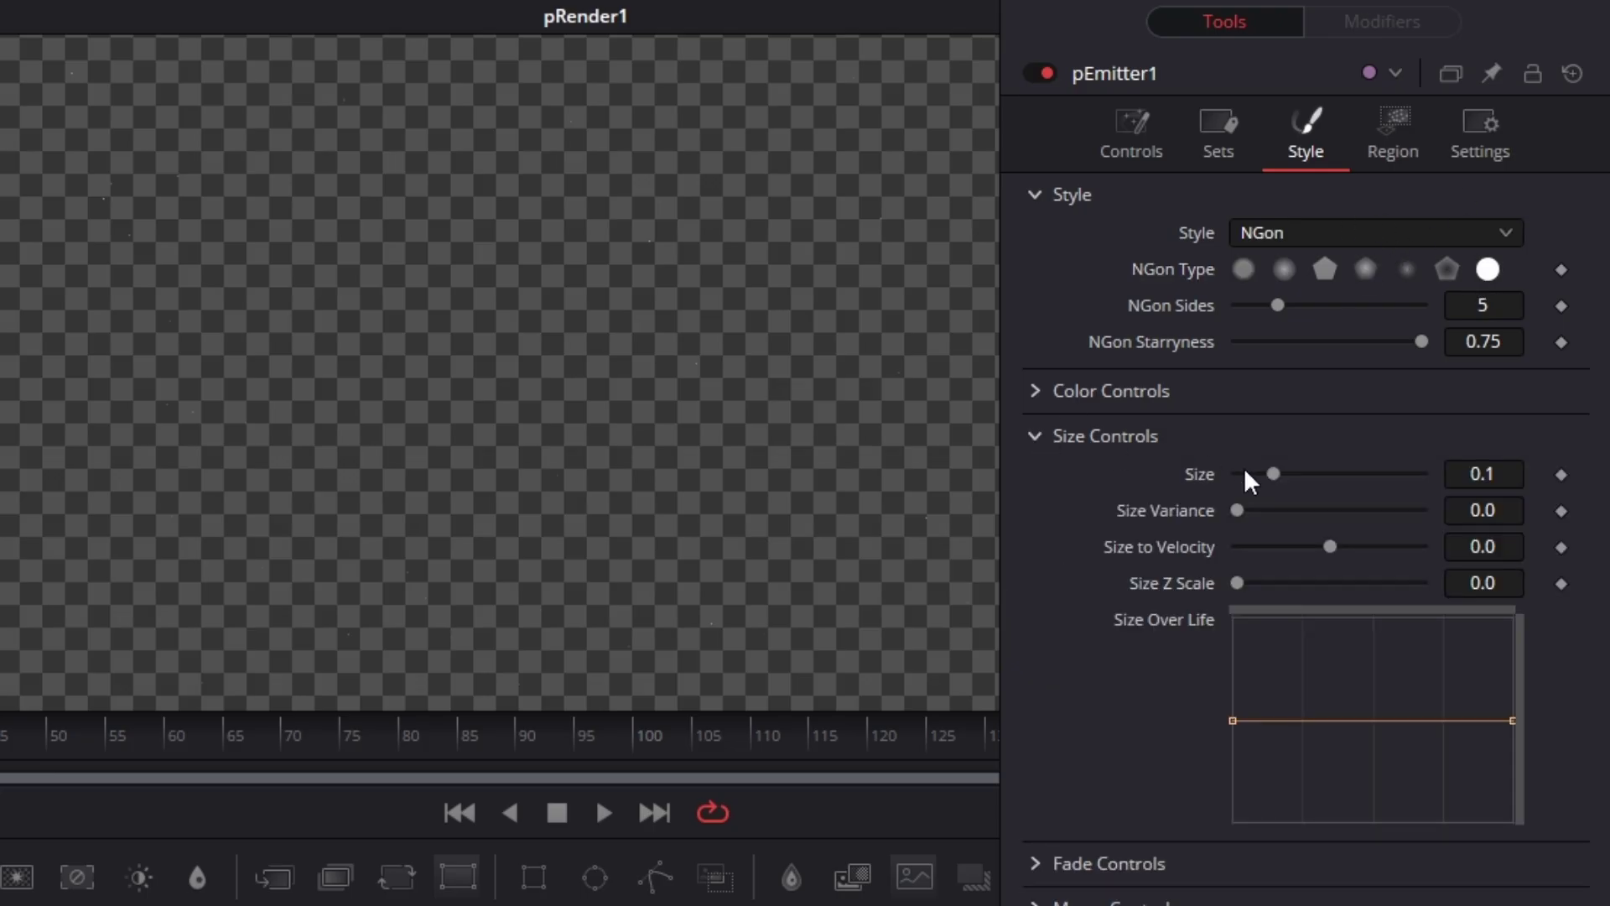
drag(1279, 471, 1438, 470)
click(1514, 485)
text(1)
key(Return)
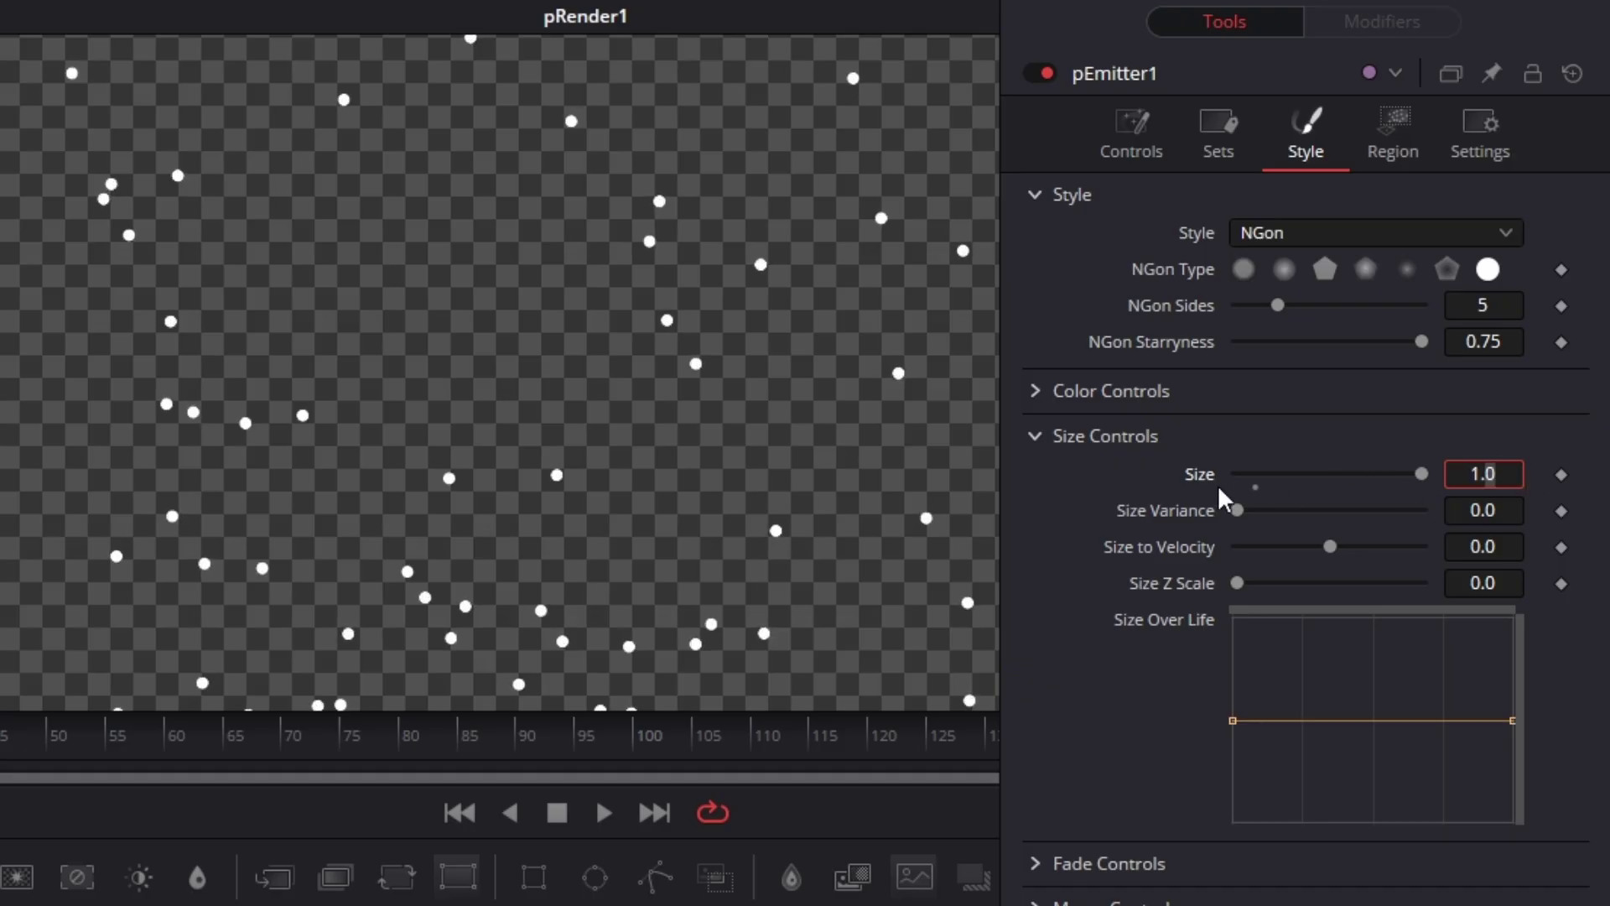
Step: Increase pEmitter1's particle size to 2.0
key(BackSpace)
key(BackSpace)
key(BackSpace)
text(2)
key(Return)
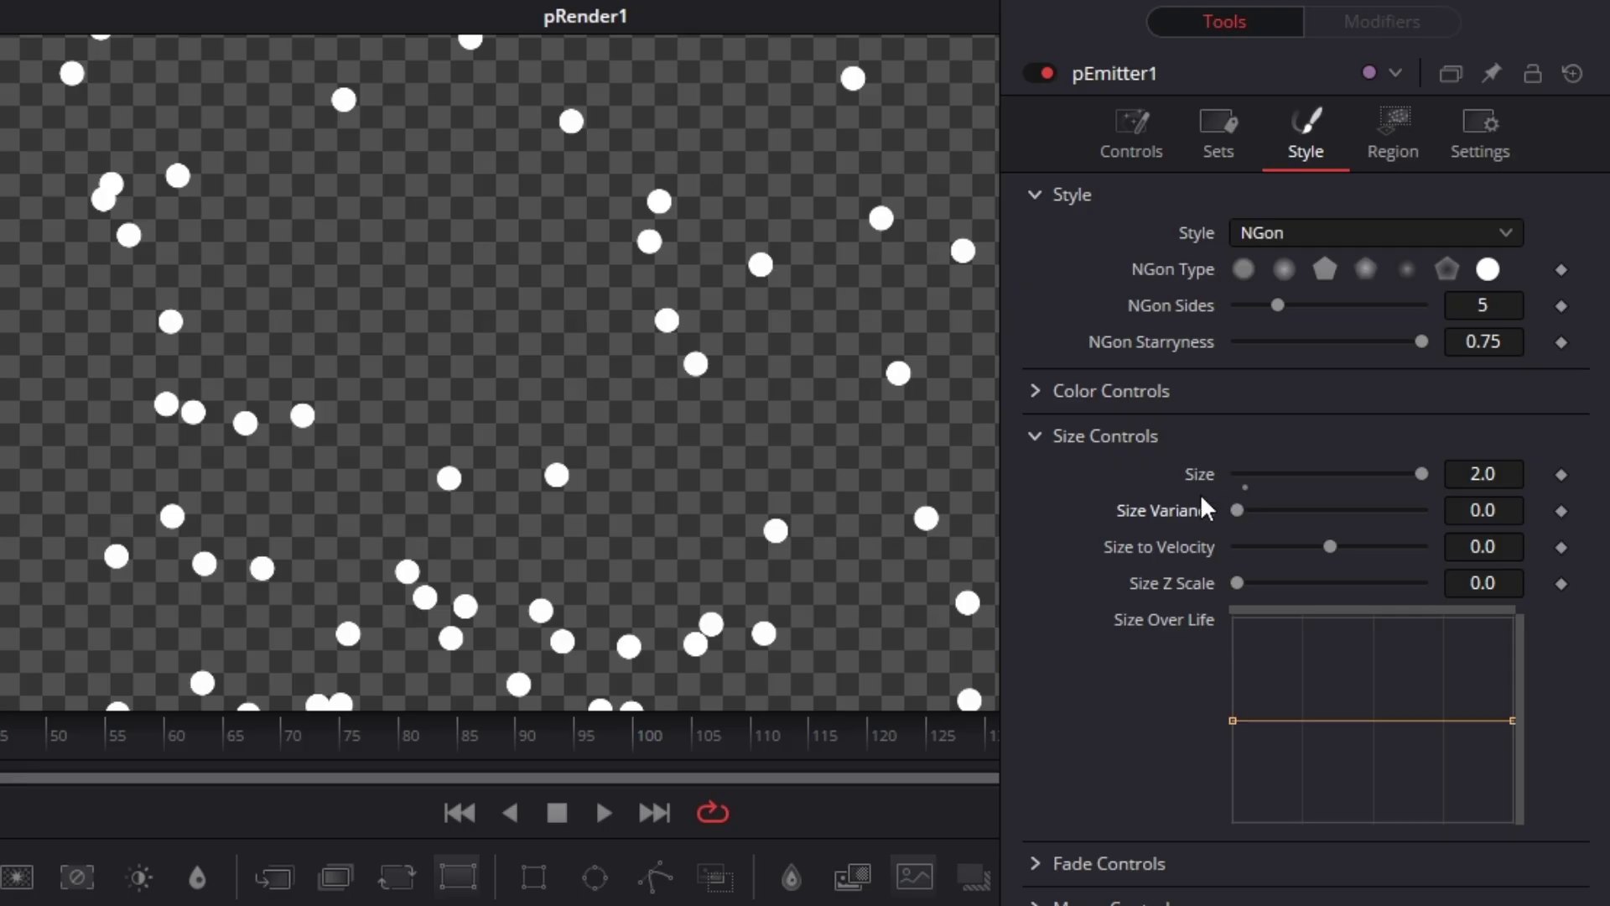
Step: Set pEmitter1's Size Variance to about 0.21 and Size Z Scale to about 1.4, and collapse the size controls
drag(1235, 514, 1349, 500)
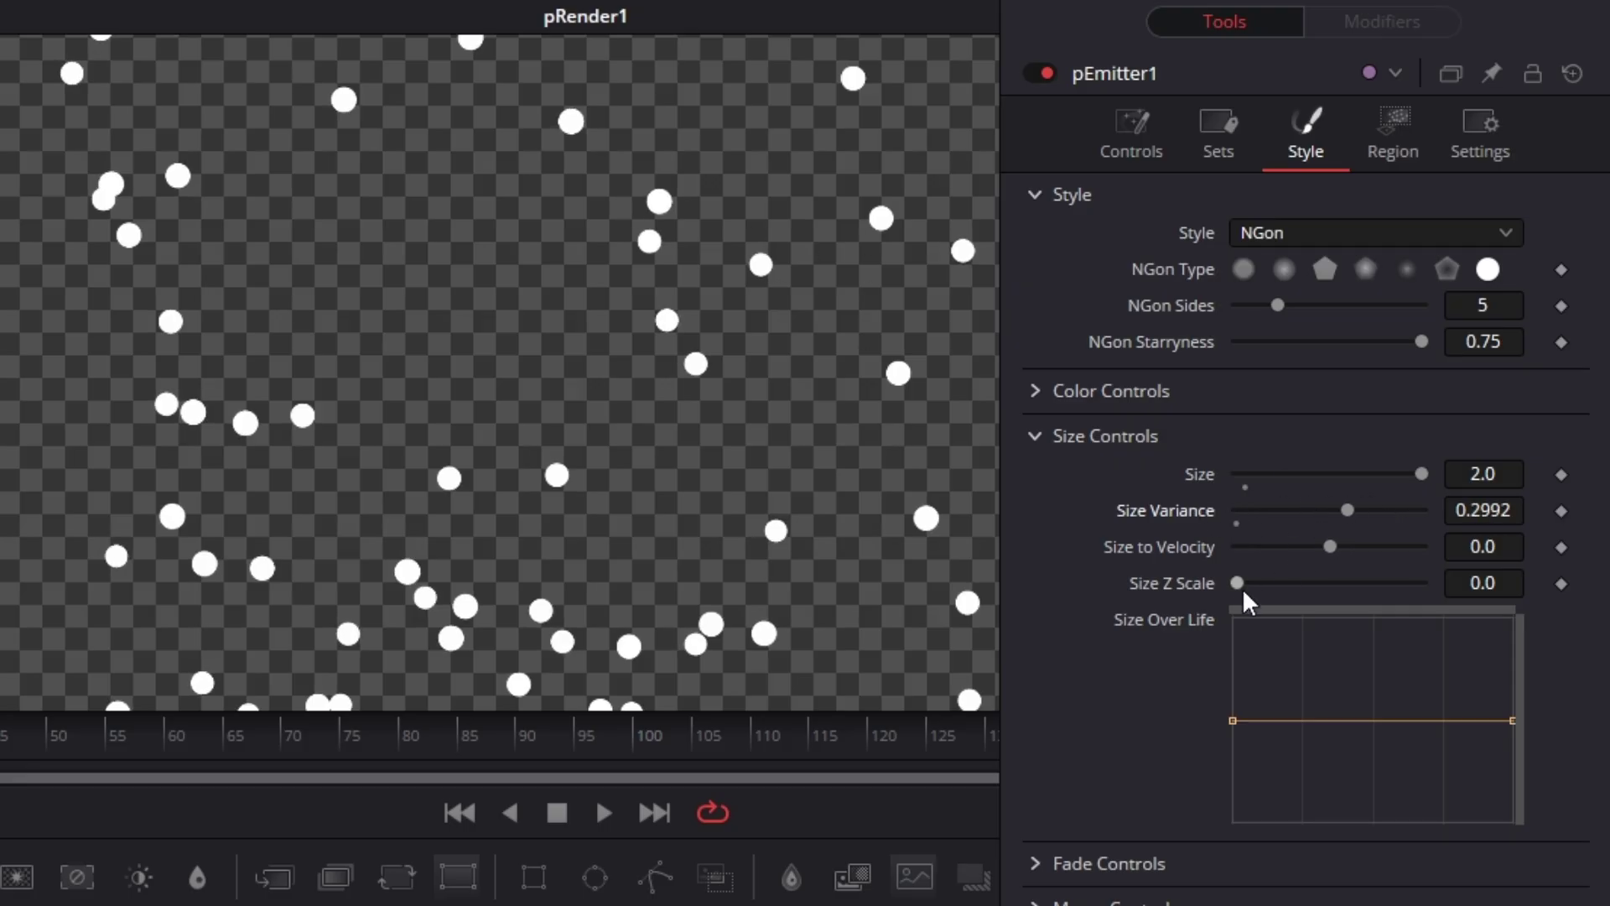
drag(1236, 582, 1437, 582)
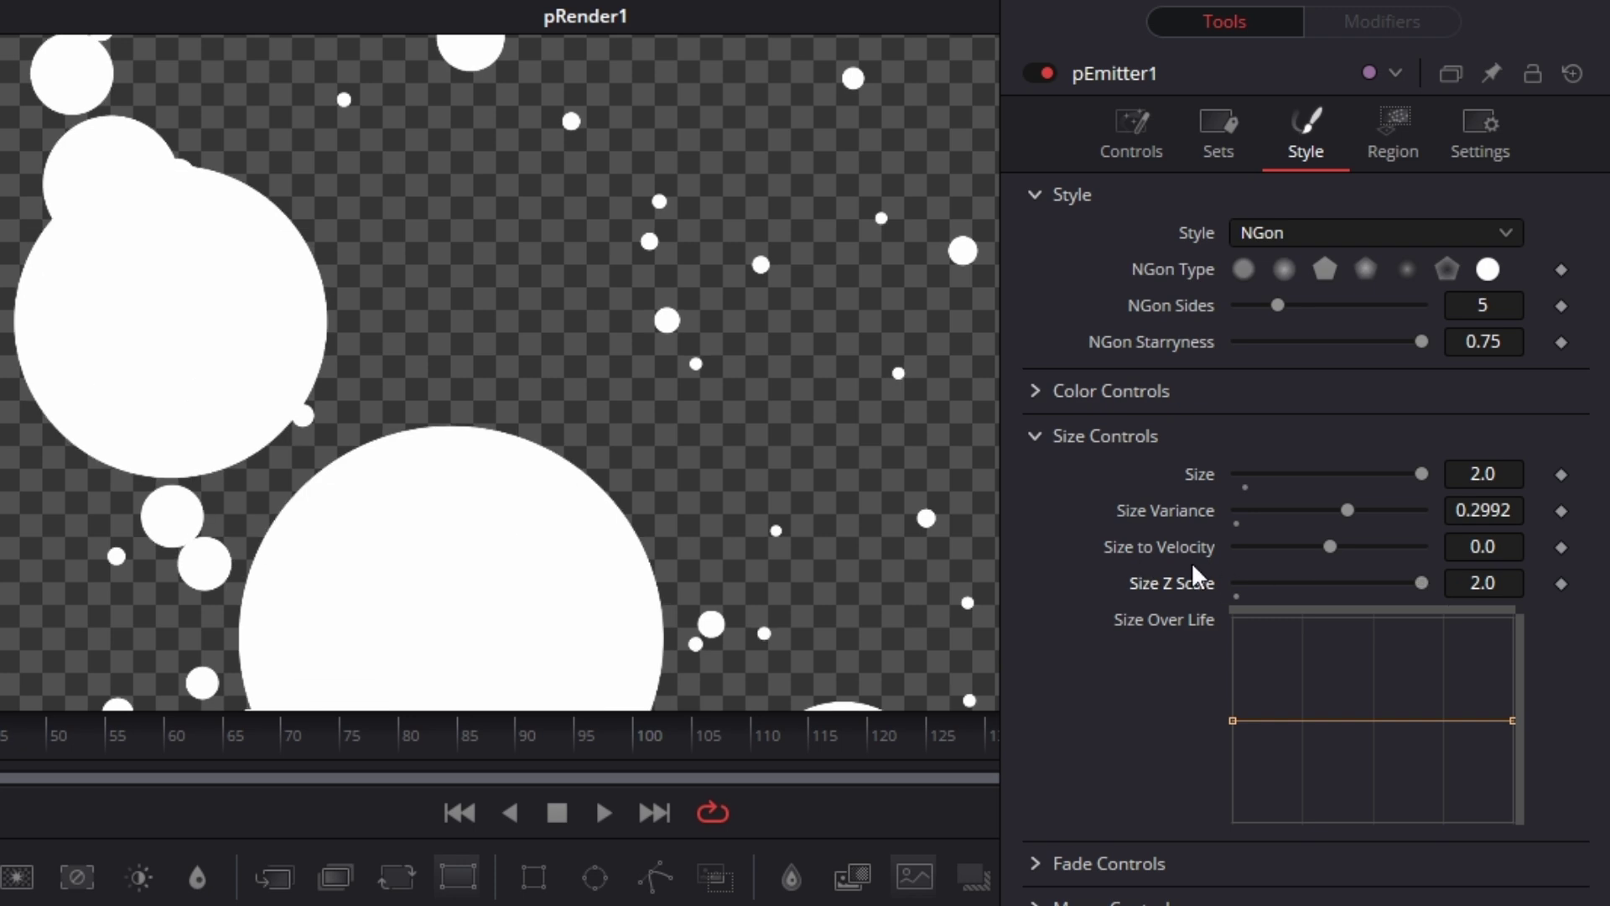
drag(1421, 582, 1366, 590)
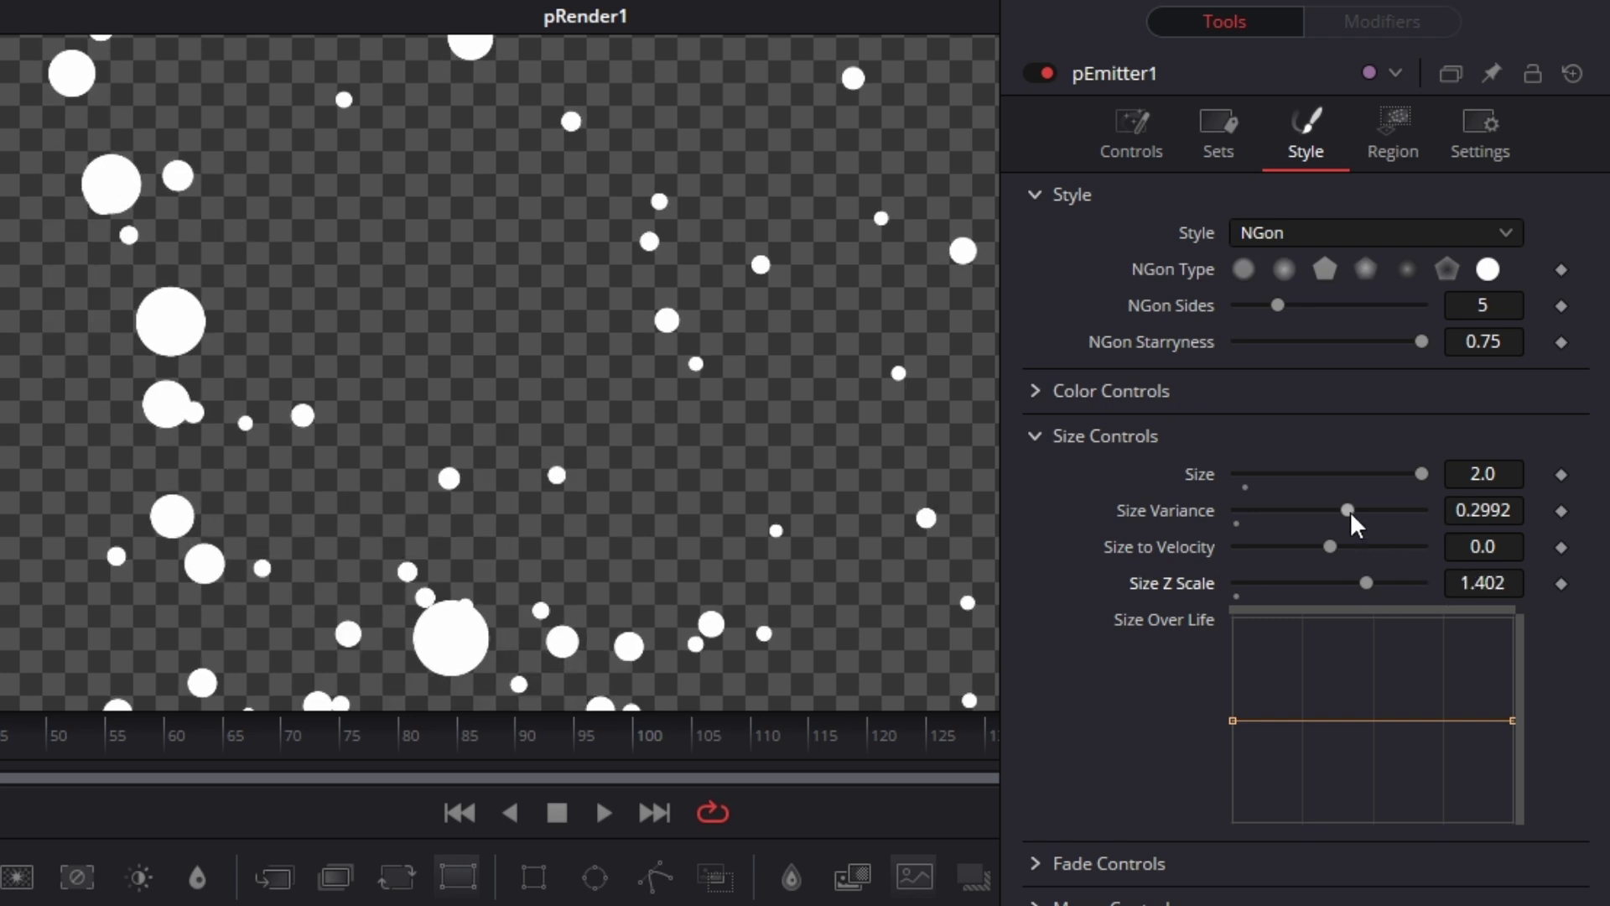
drag(1350, 510, 1316, 510)
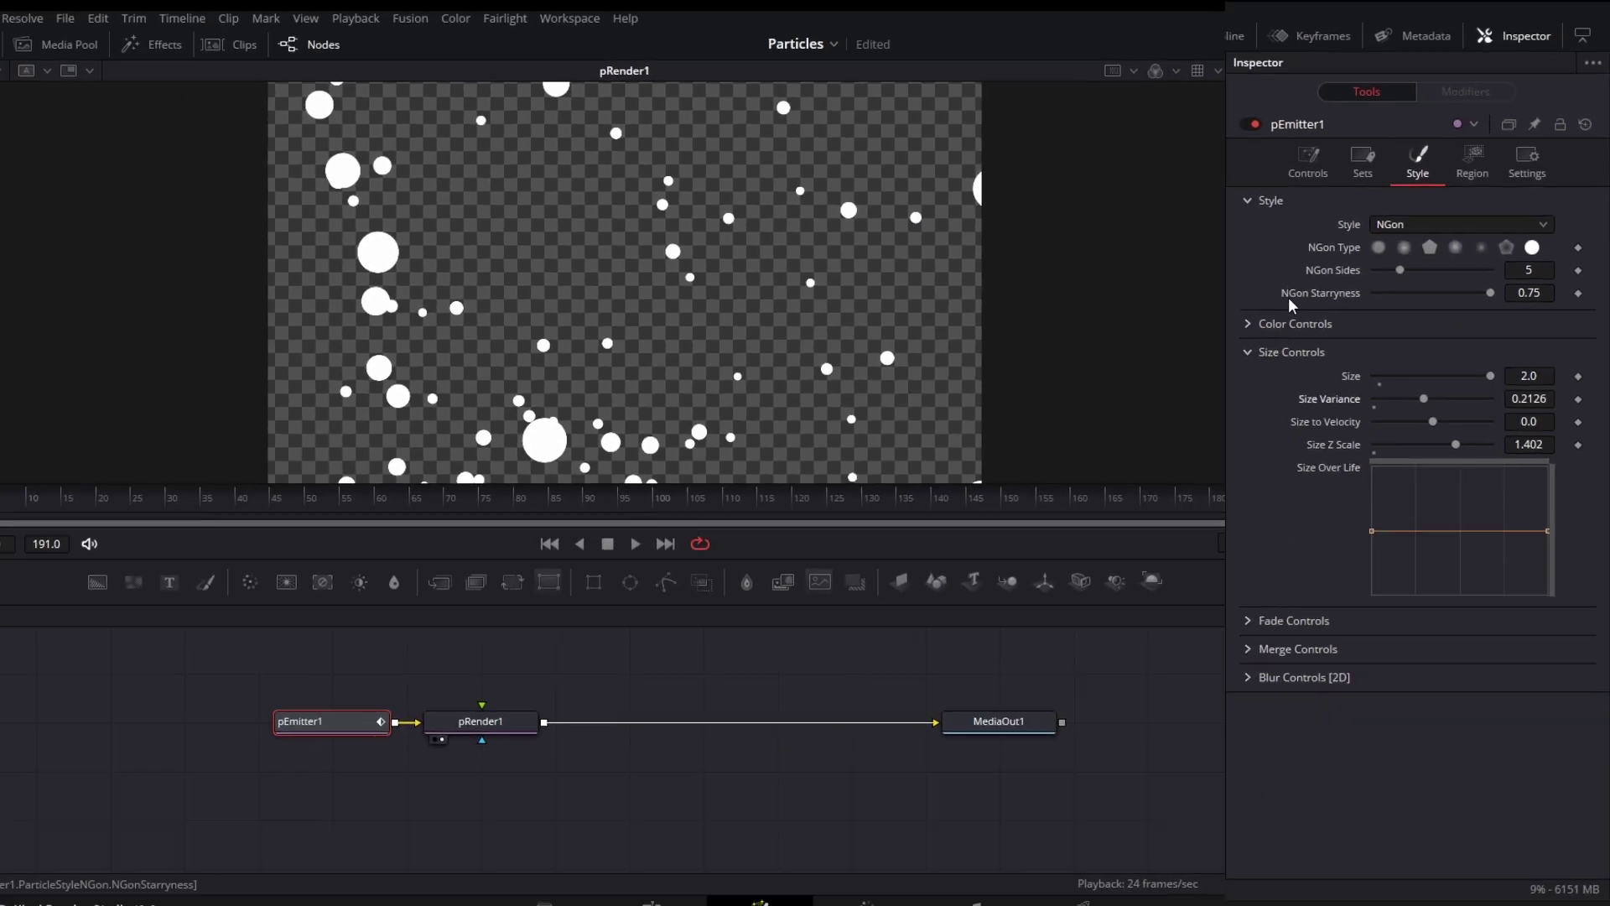
click(1291, 352)
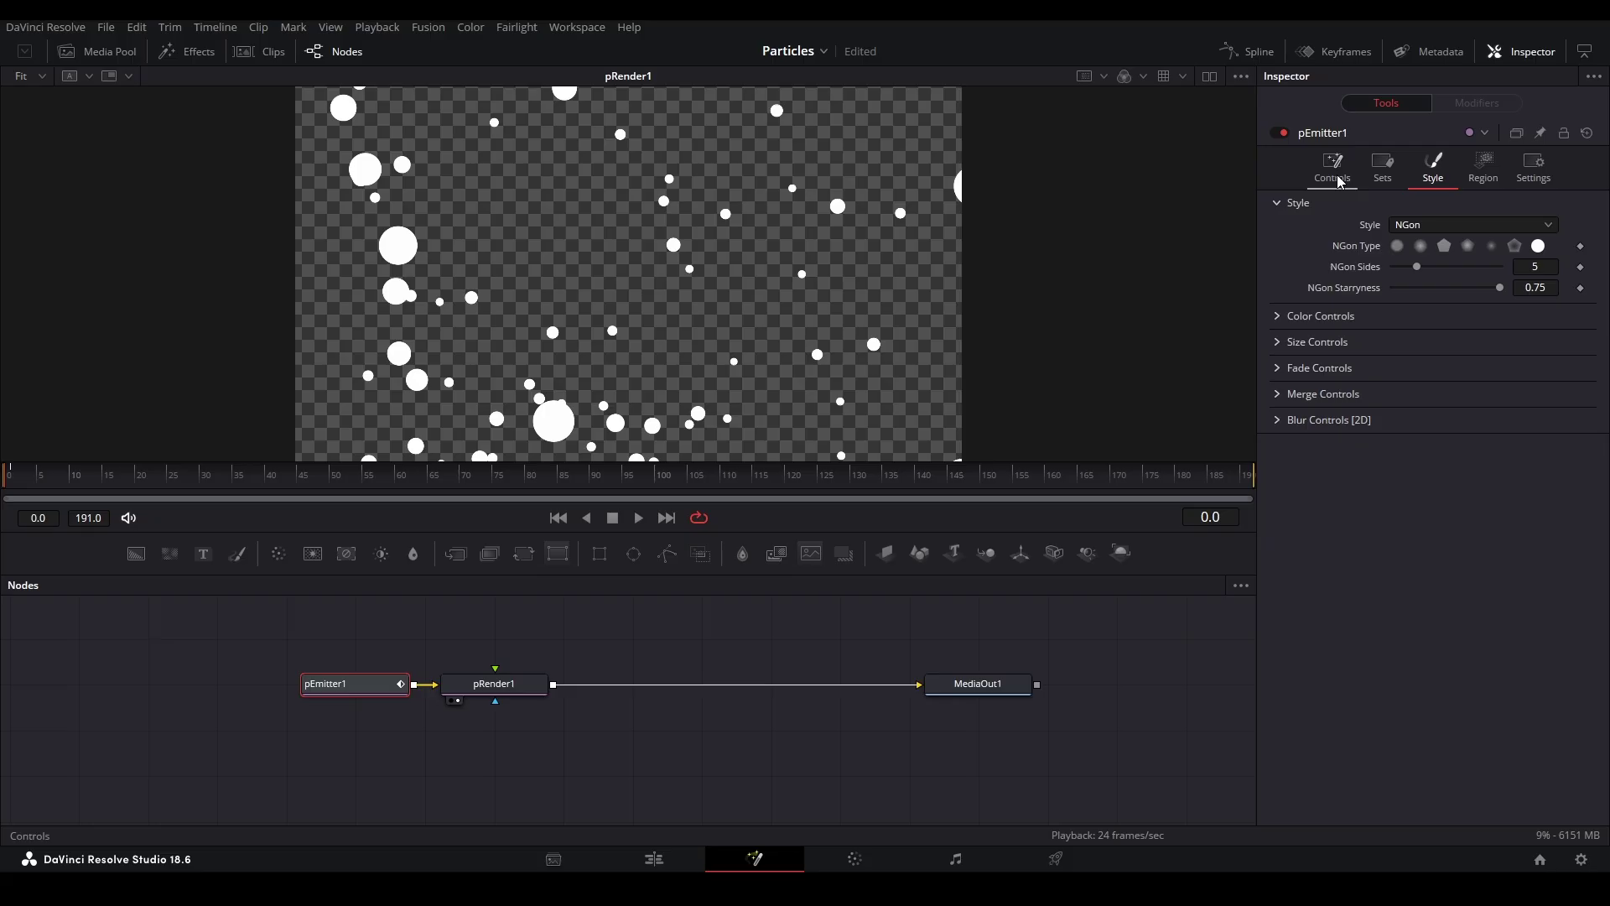
Step: Switch pEmitter1 to version 2 of its settings and set its emitter Number Variance to 2.0
click(1339, 181)
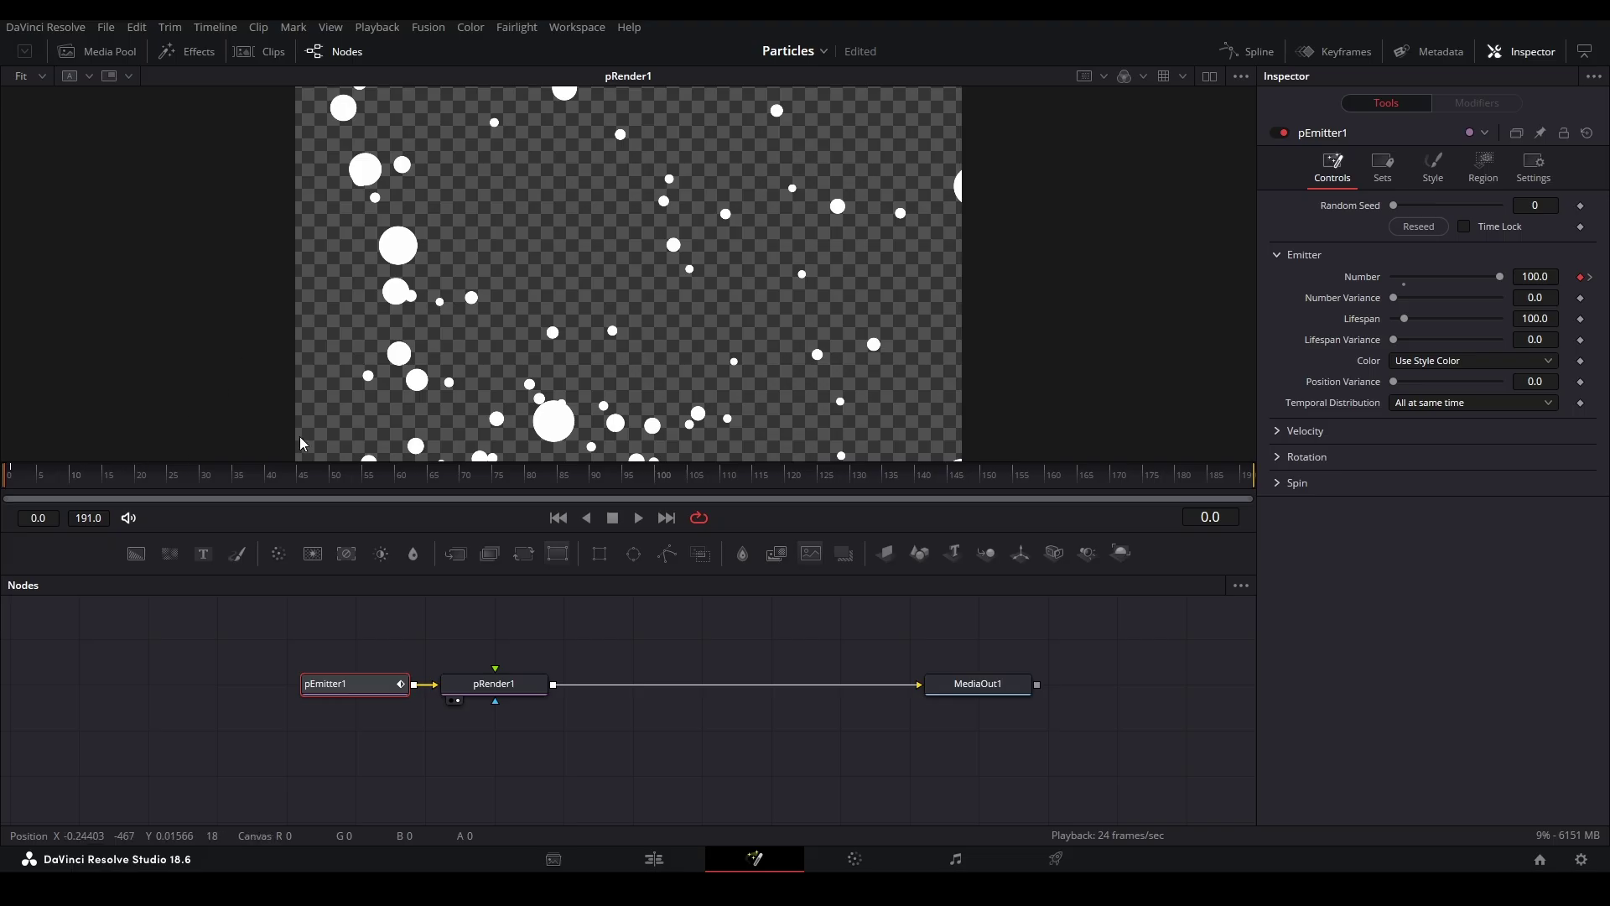
click(1516, 132)
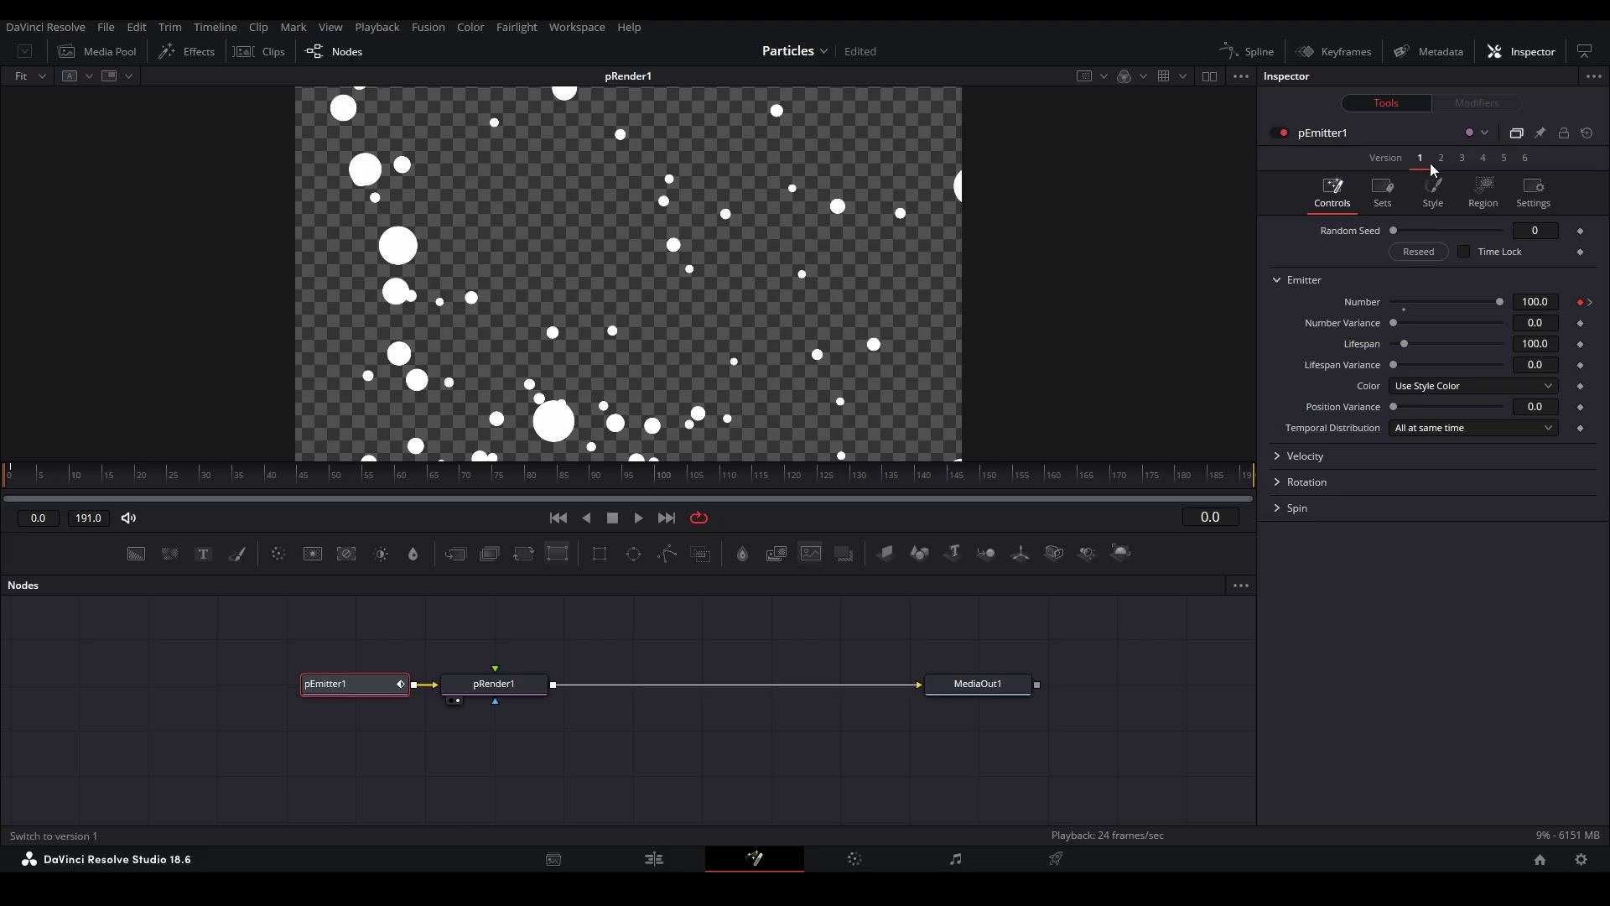
click(1442, 161)
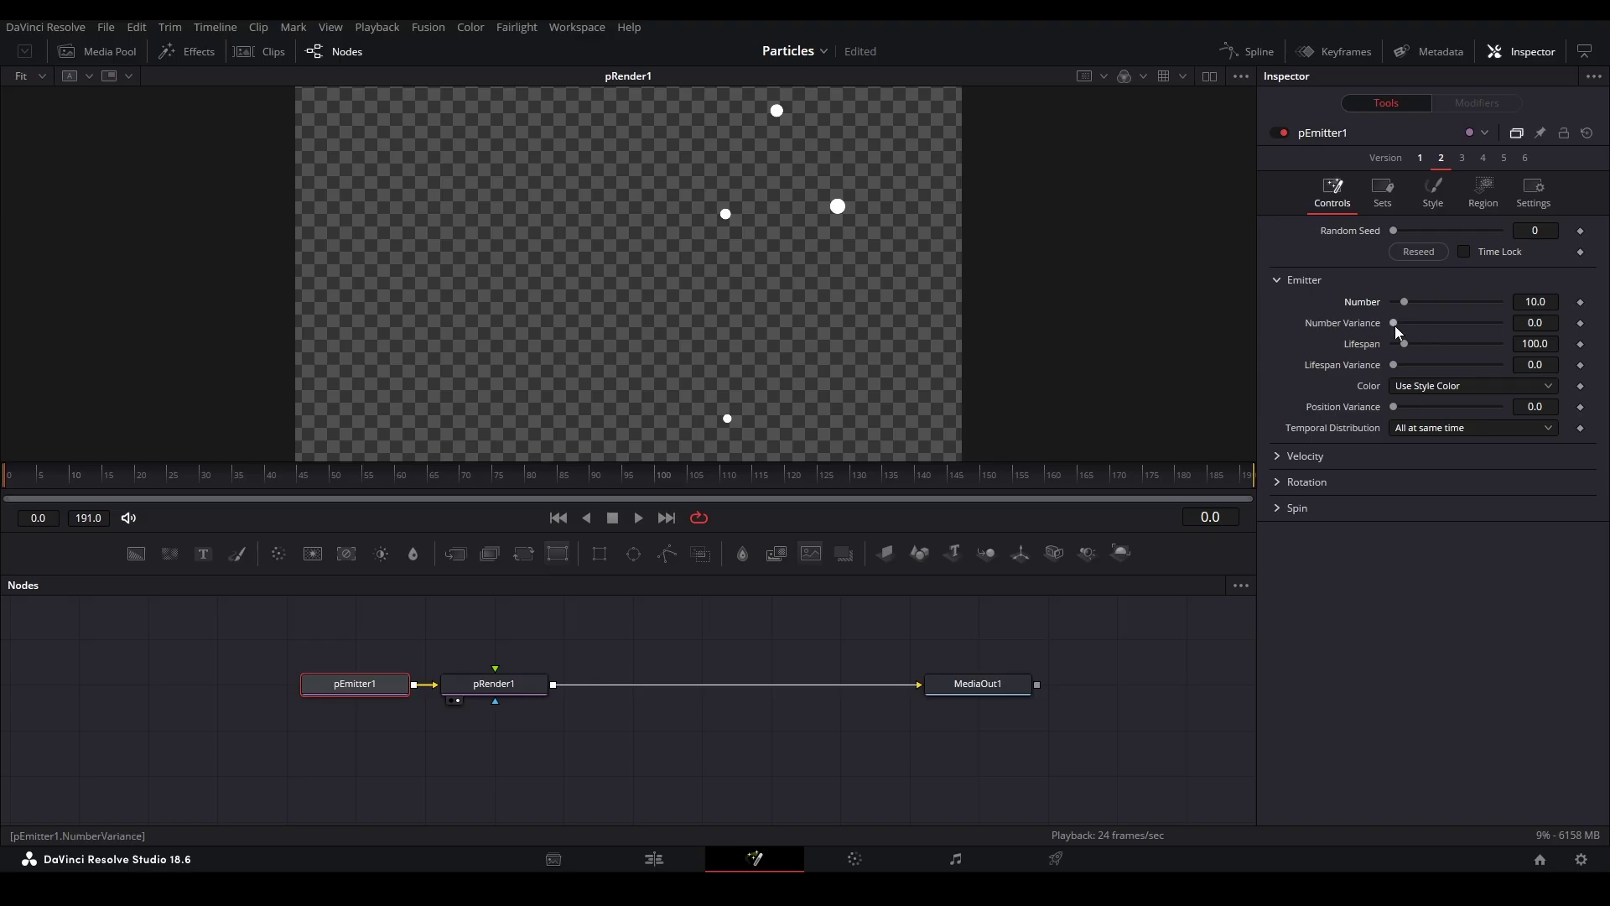
double_click(1522, 325)
text(2)
key(Return)
Step: Save the project and preview the particle animation, returning to frame 0
key(ctrl+s)
key(space)
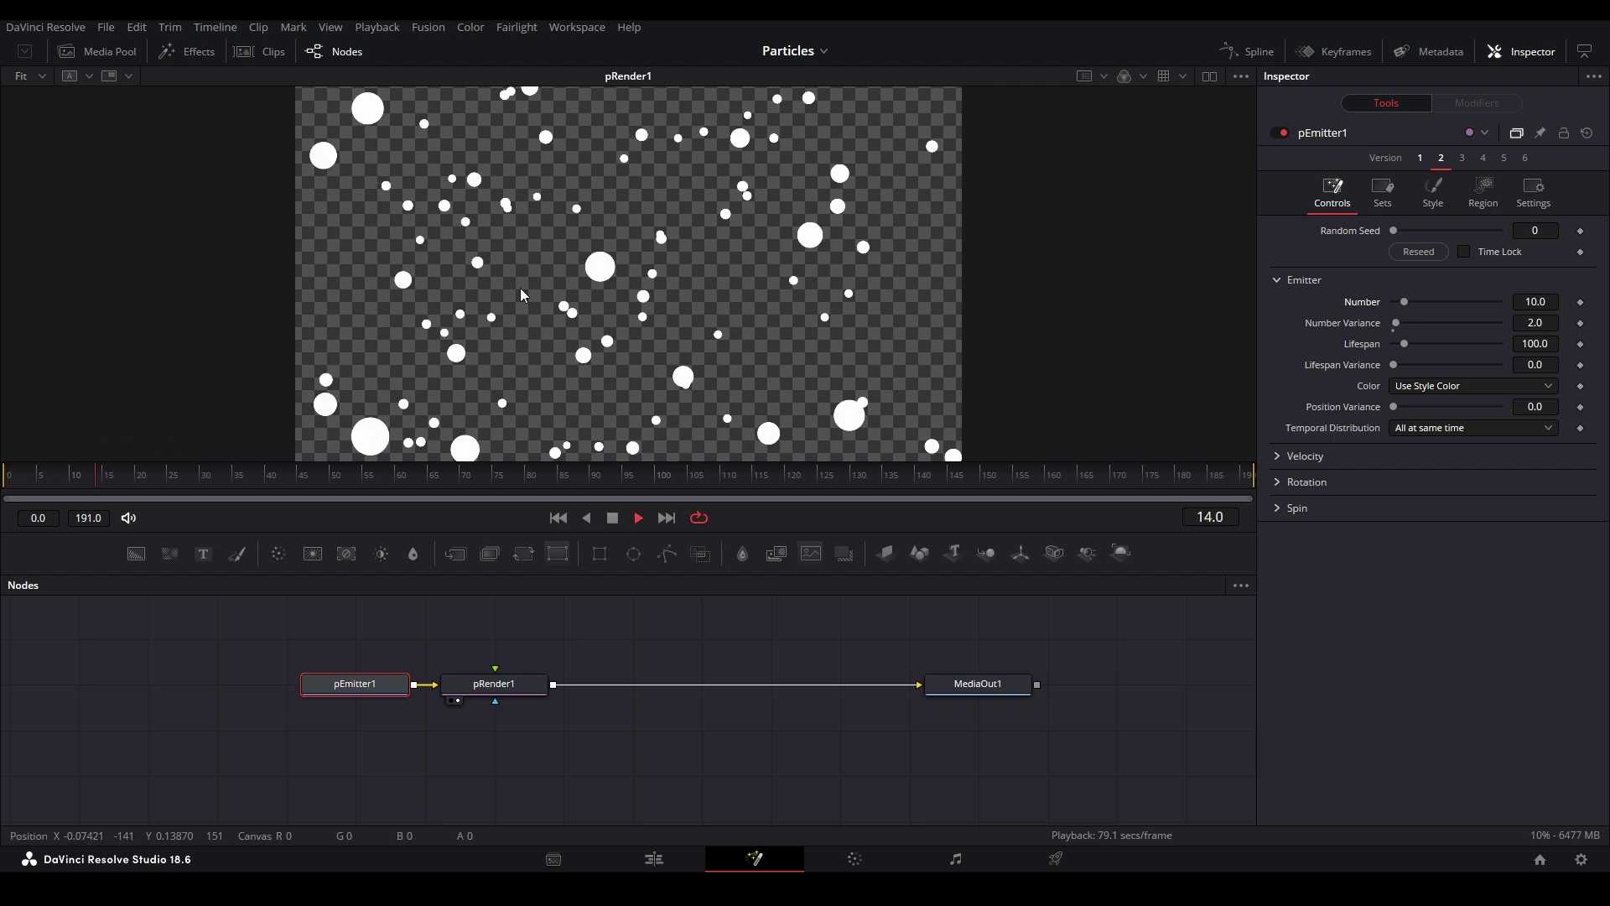
key(space)
drag(93, 475, 4, 475)
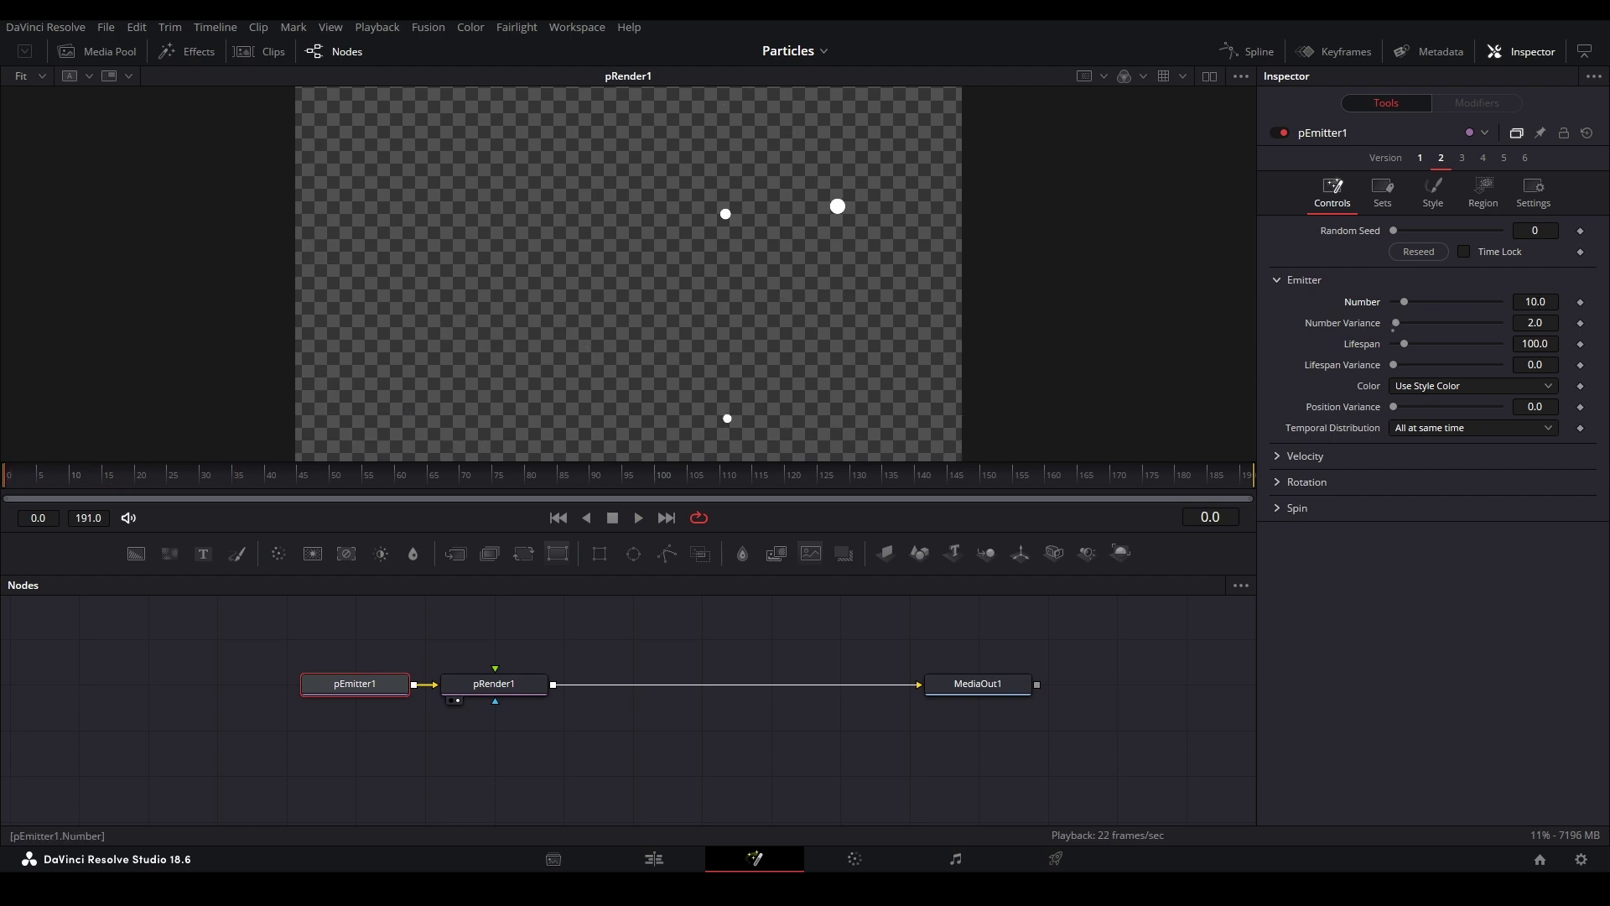
Step: Set the Number of version 2 of pEmitter1 to 1.0 and preview the animation, returning to frame 0
drag(1549, 301, 1314, 311)
text(1)
key(Return)
key(space)
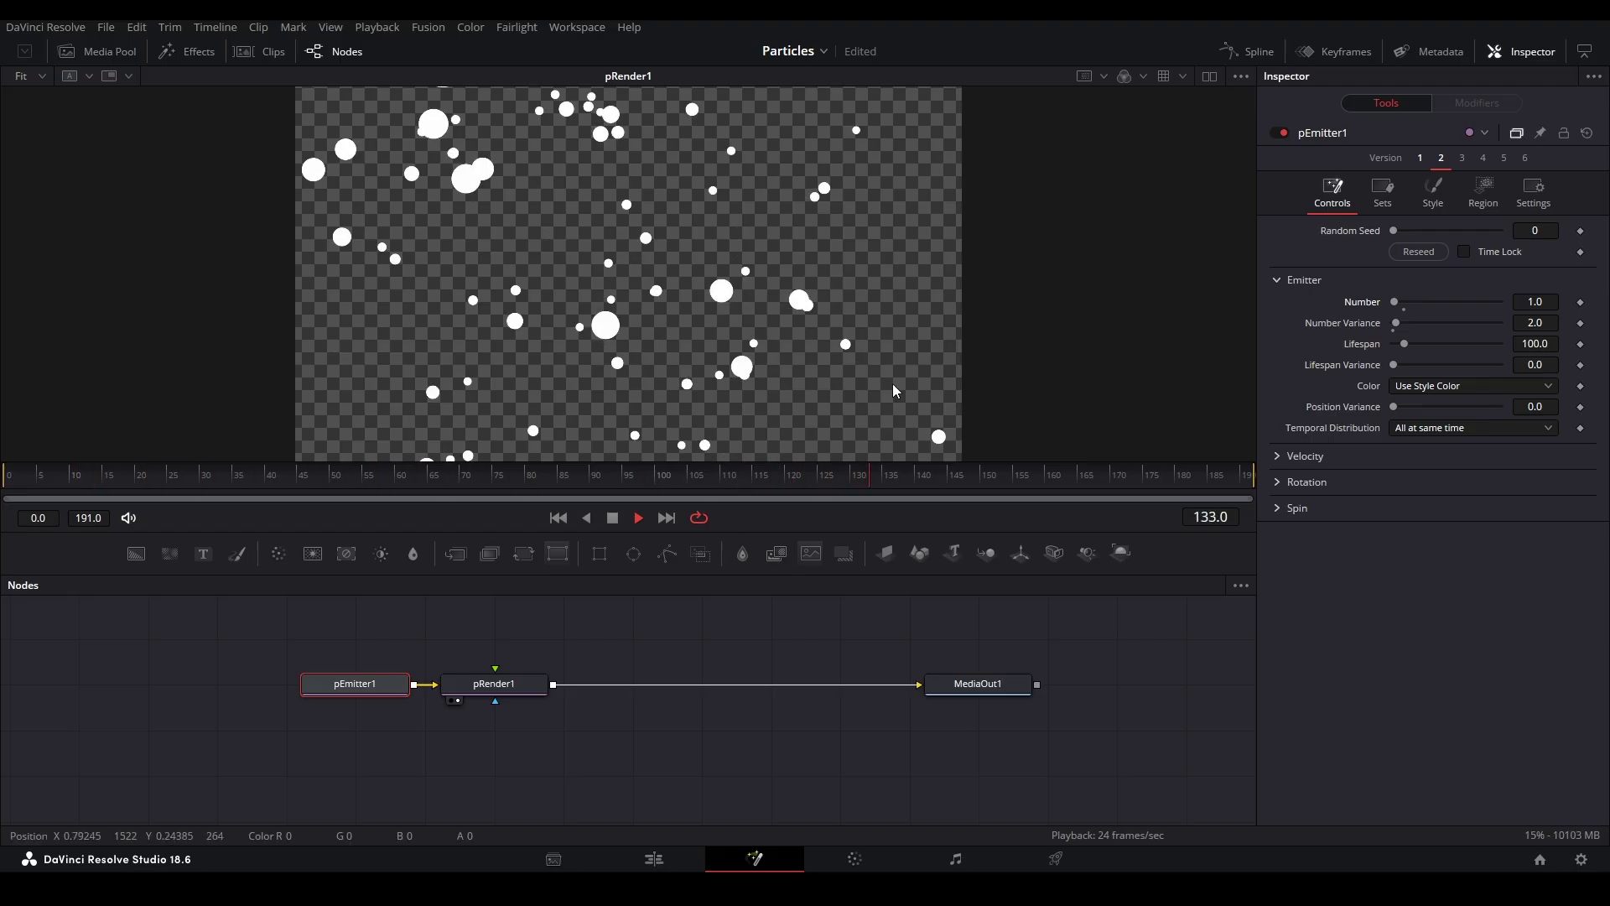
key(space)
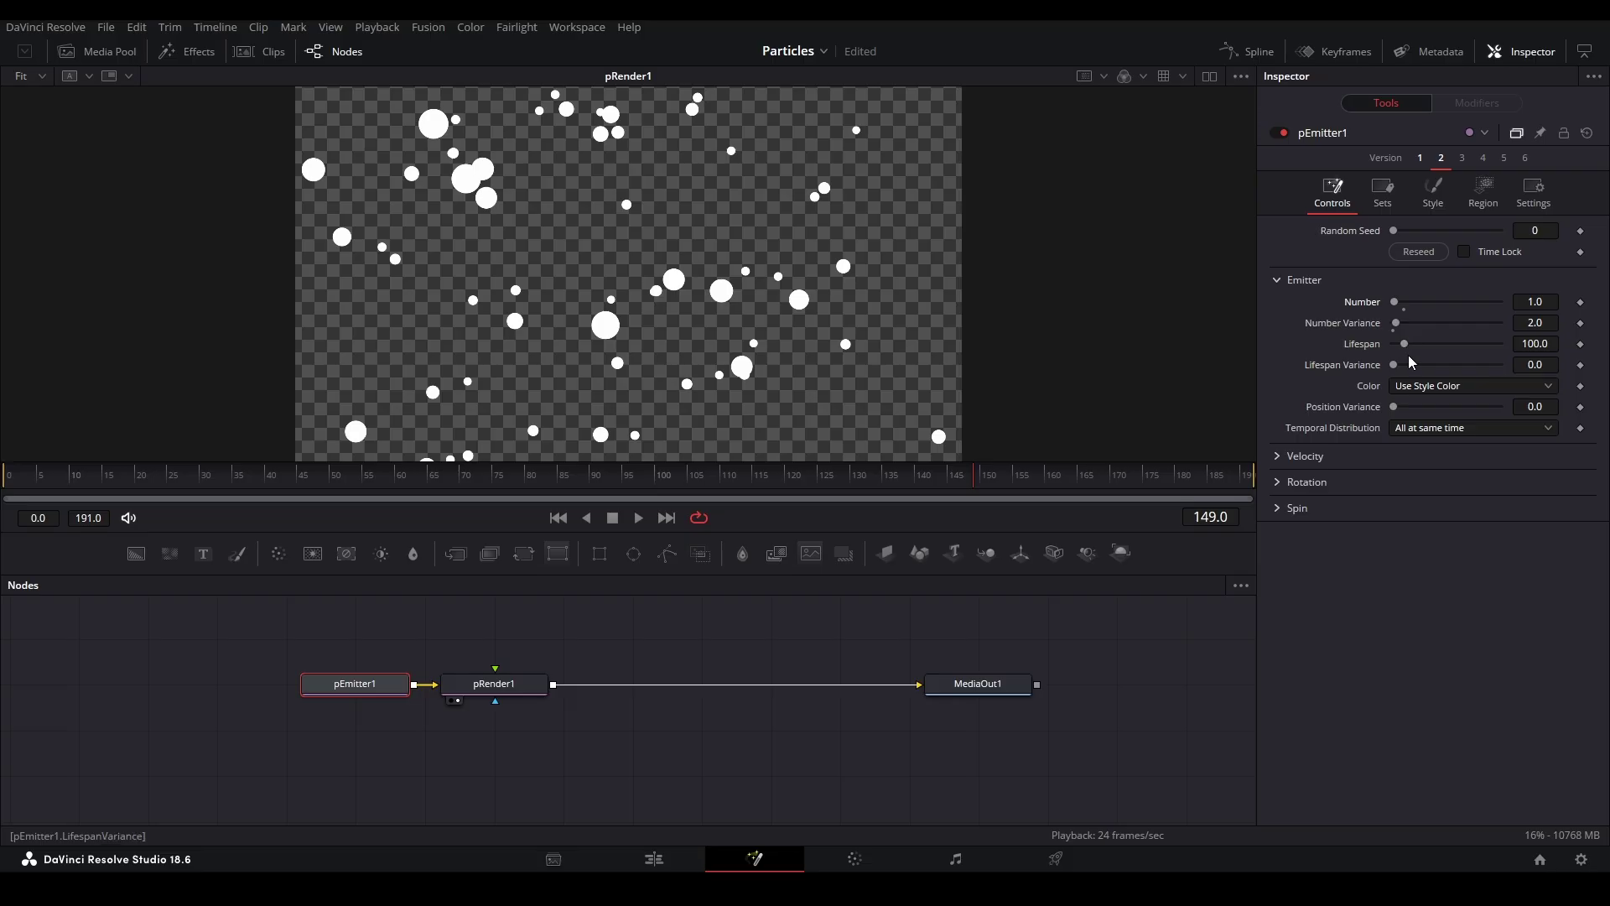
drag(88, 475, 4, 476)
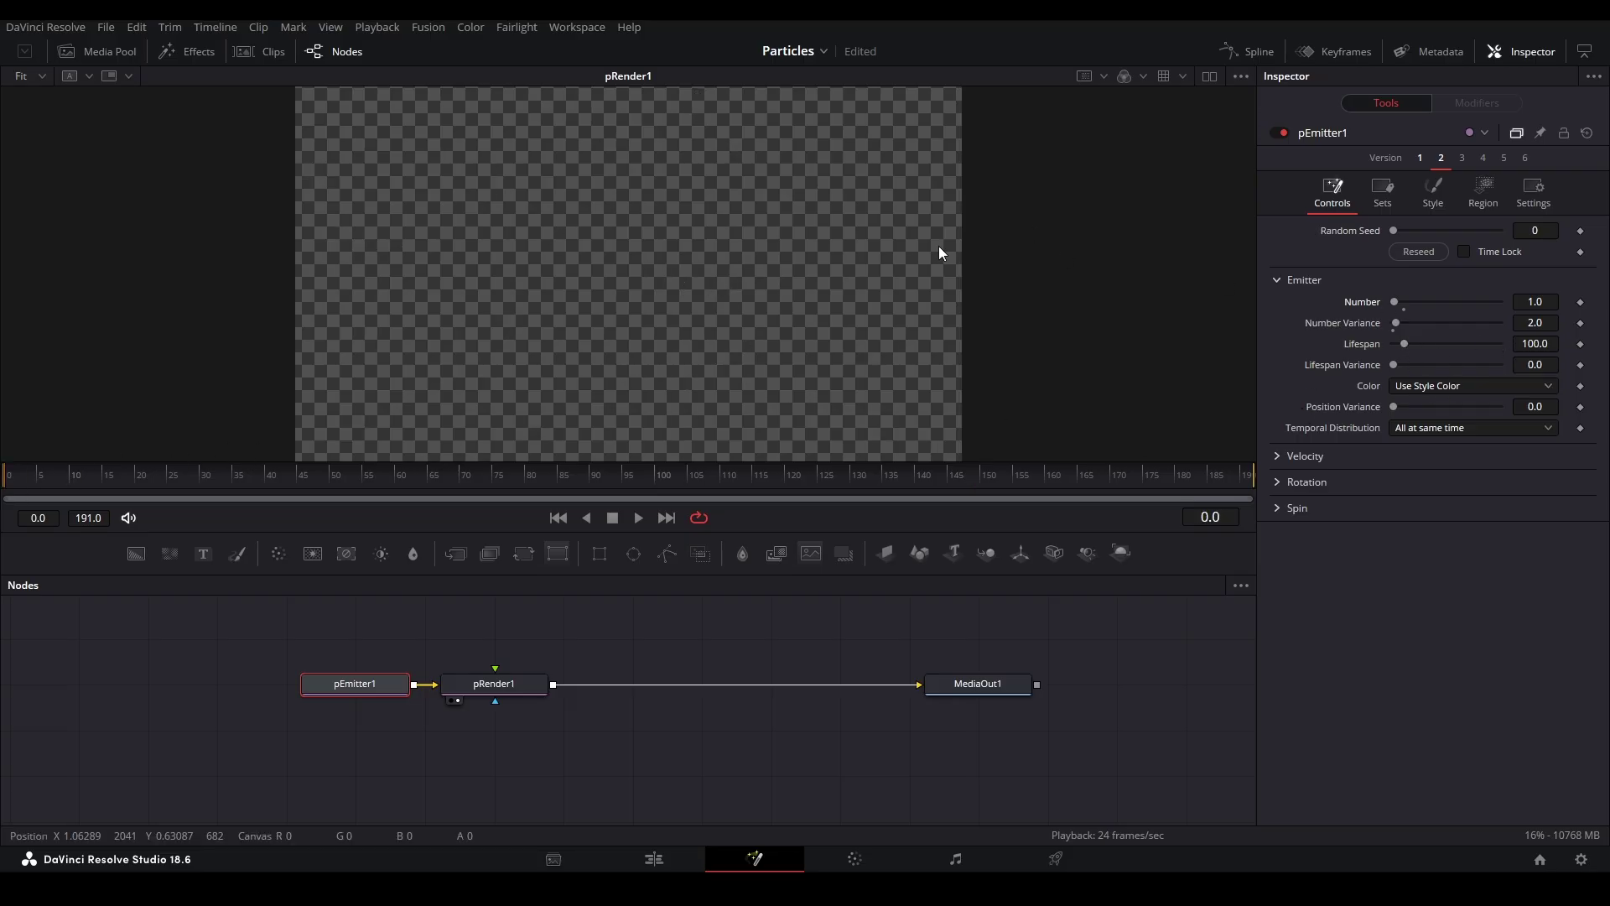
Step: Switch pEmitter1 back to version 1 and set its Lifespan to 200, previewing the animation from frame 0
click(1419, 158)
drag(631, 493, 721, 494)
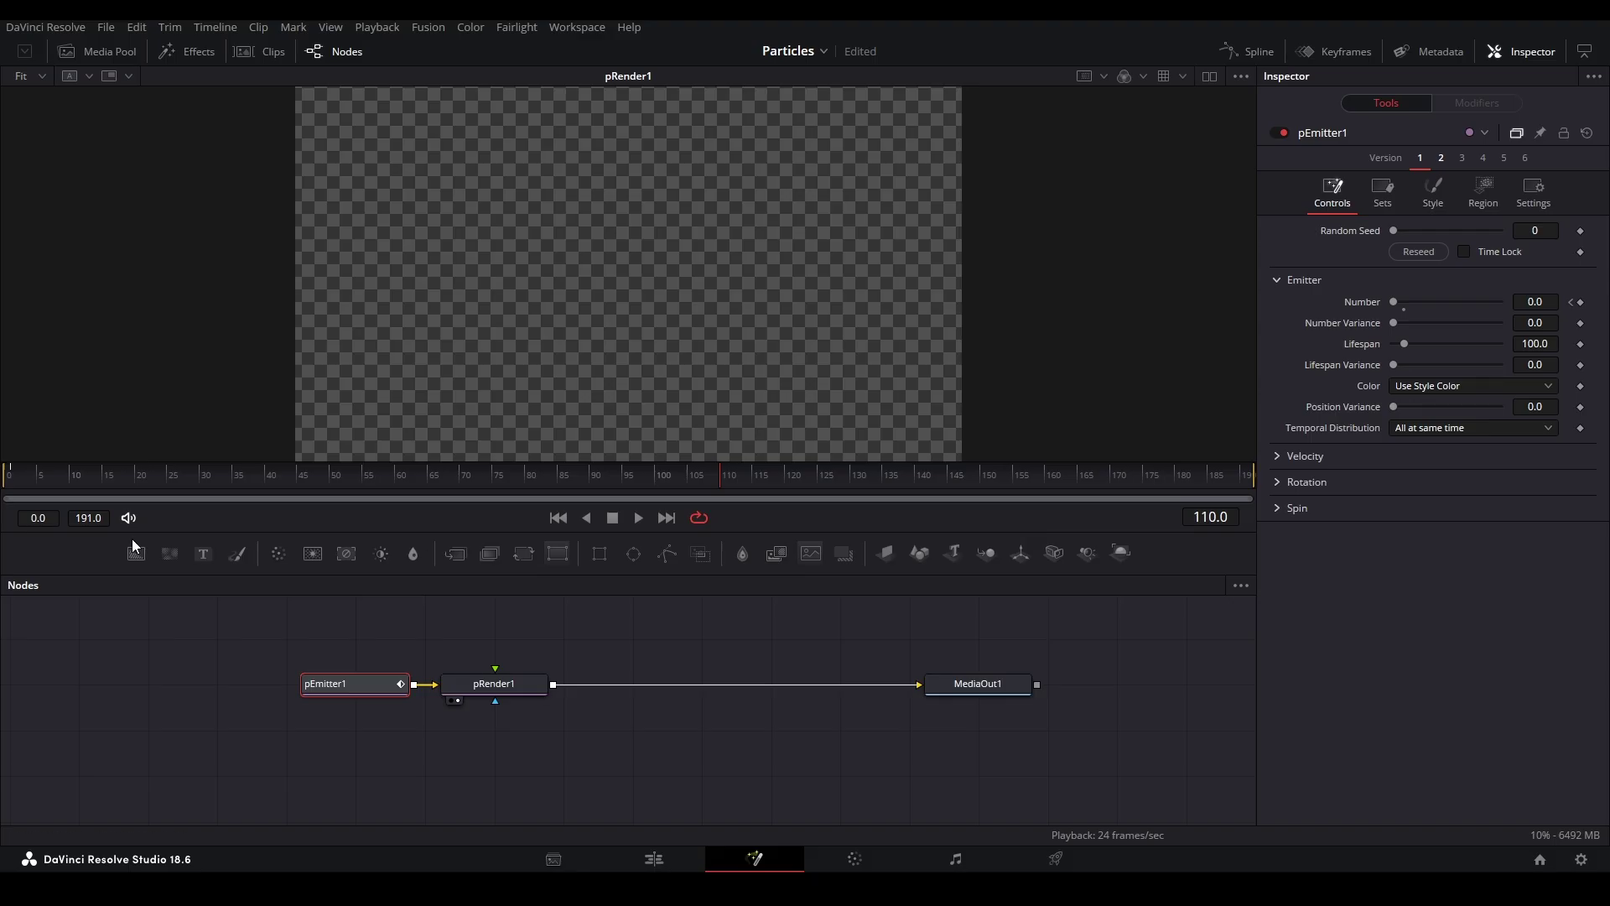
click(1547, 344)
text(200)
key(Return)
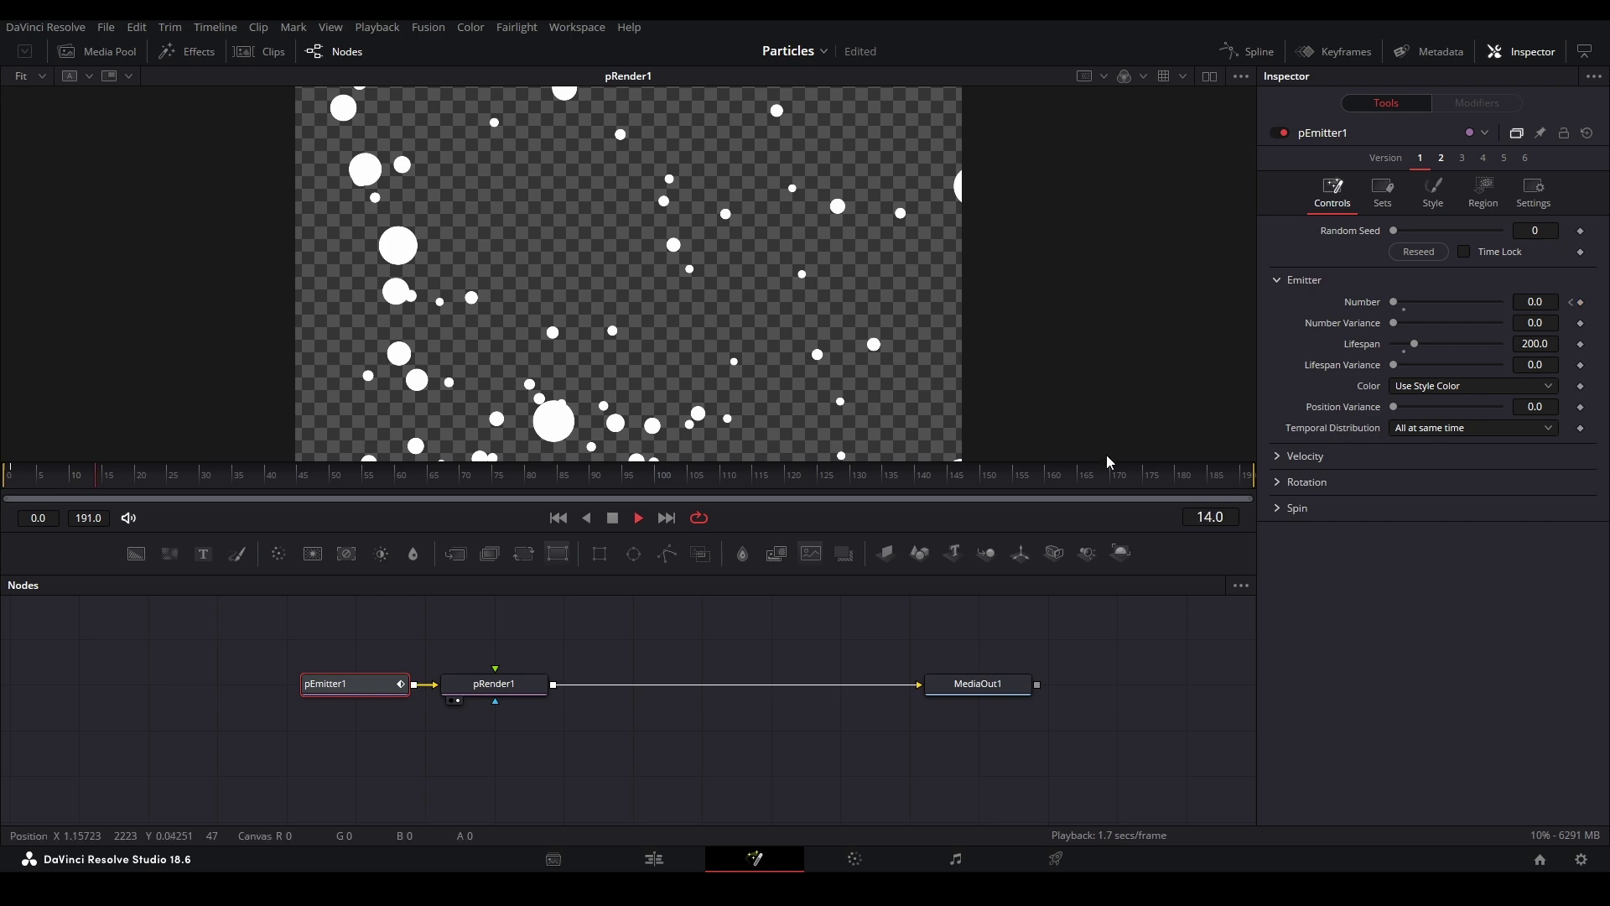
drag(76, 486, 4, 489)
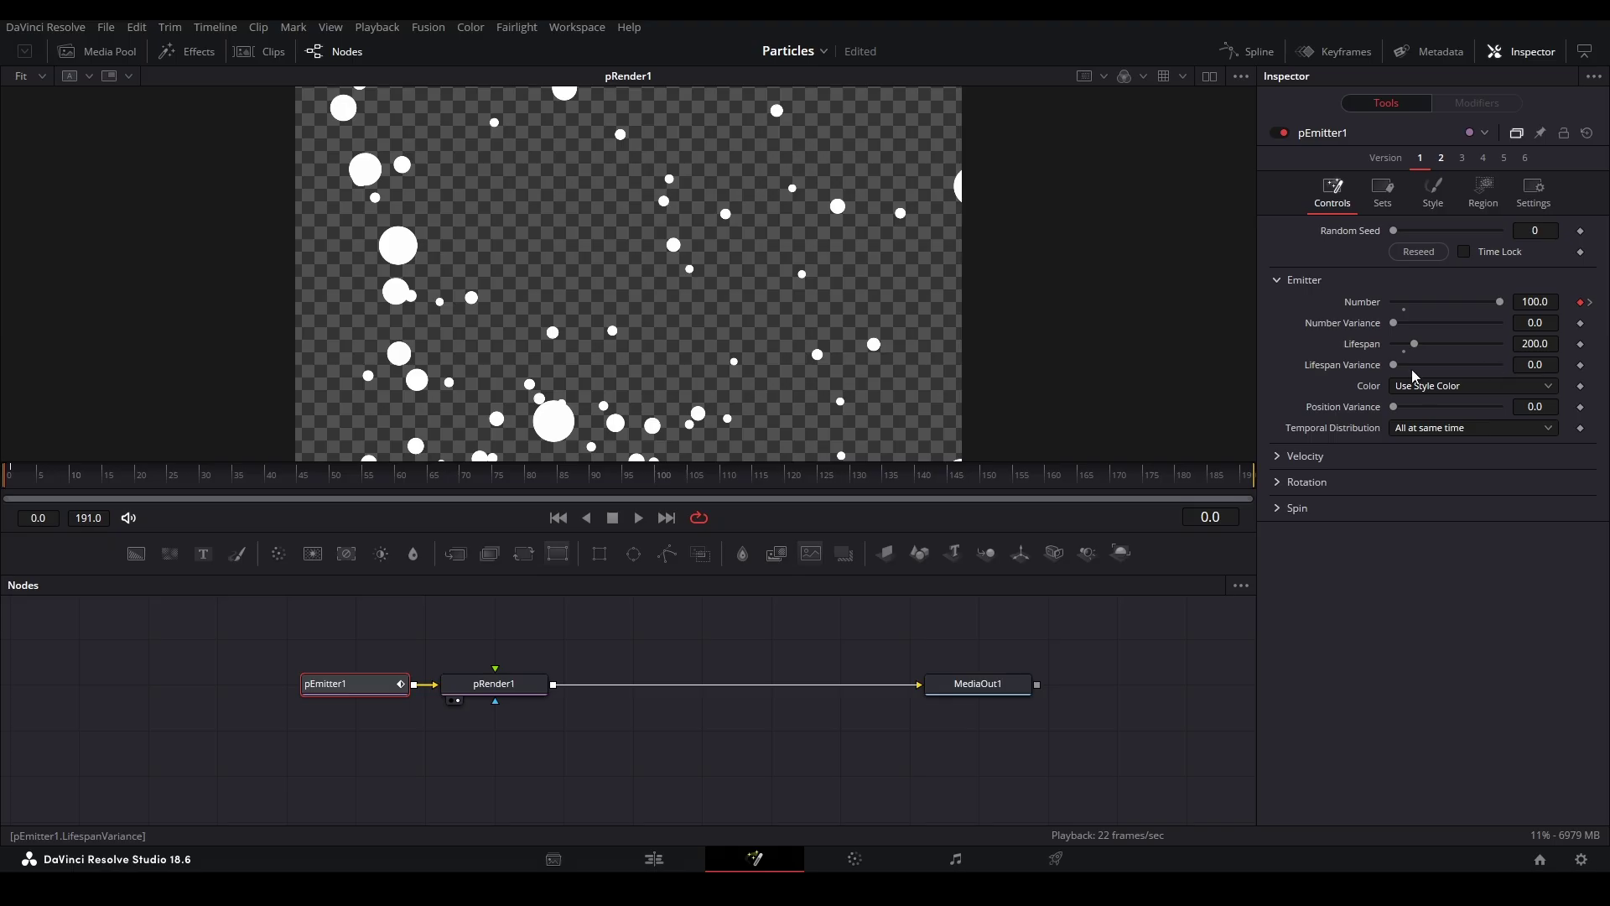
Step: Try a Lifespan Variance of 100 on pEmitter1, check it near the end of the timeline, and restore it to 0
drag(1394, 365, 1501, 366)
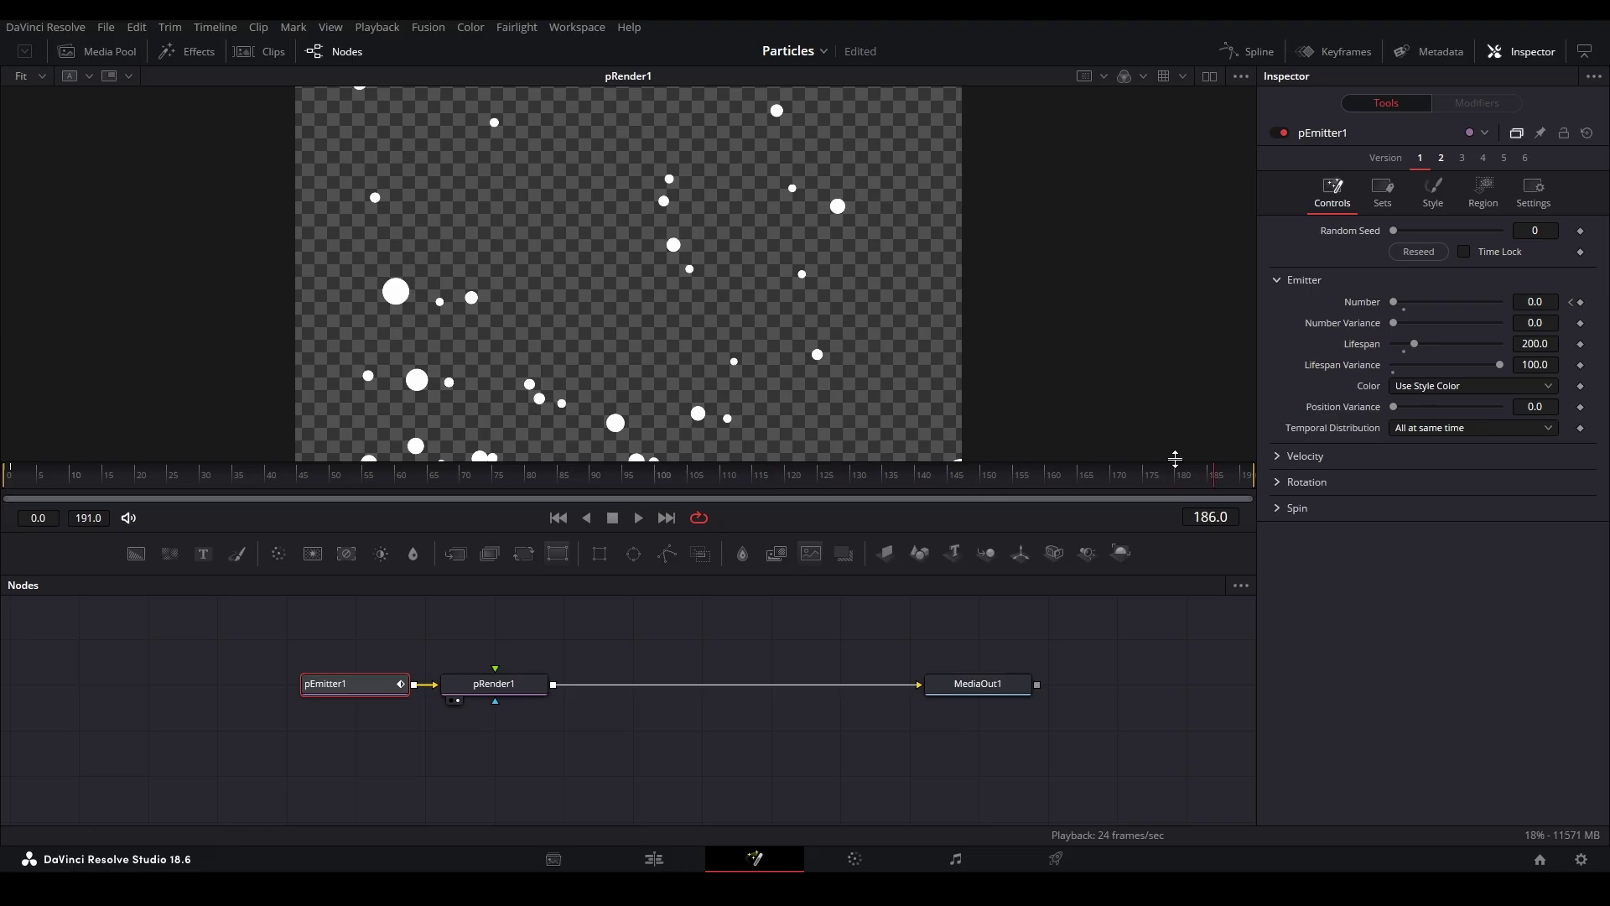
drag(1149, 470, 1105, 481)
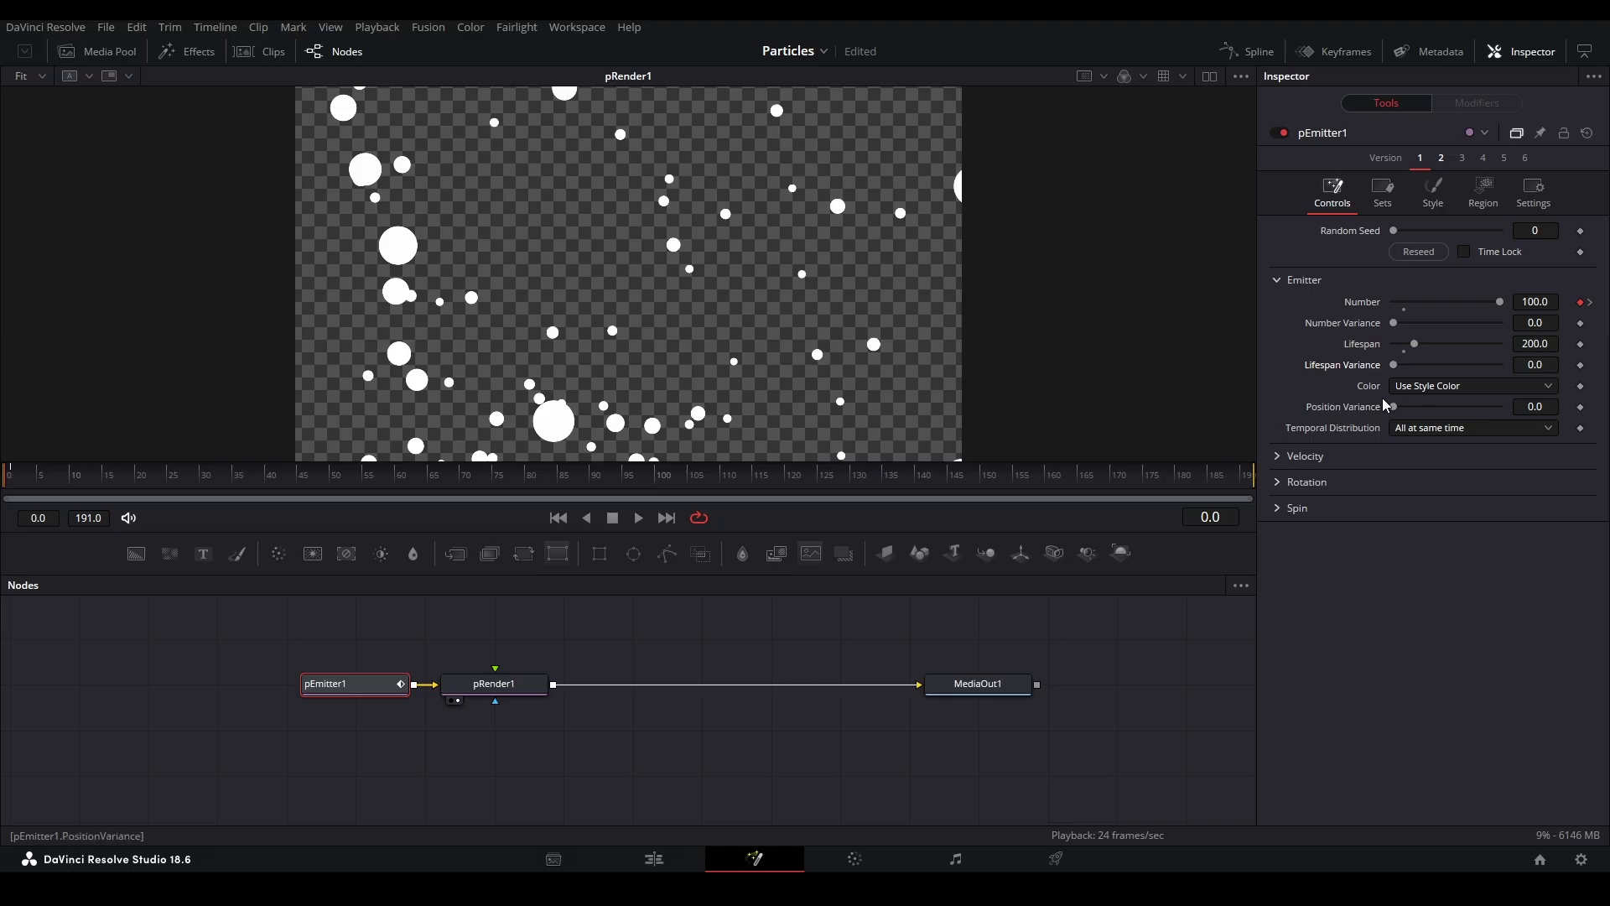
mouse_move(1392, 406)
mouse_down()
mouse_move(1503, 406)
mouse_move(1366, 407)
mouse_move(1407, 406)
mouse_move(1388, 406)
mouse_up()
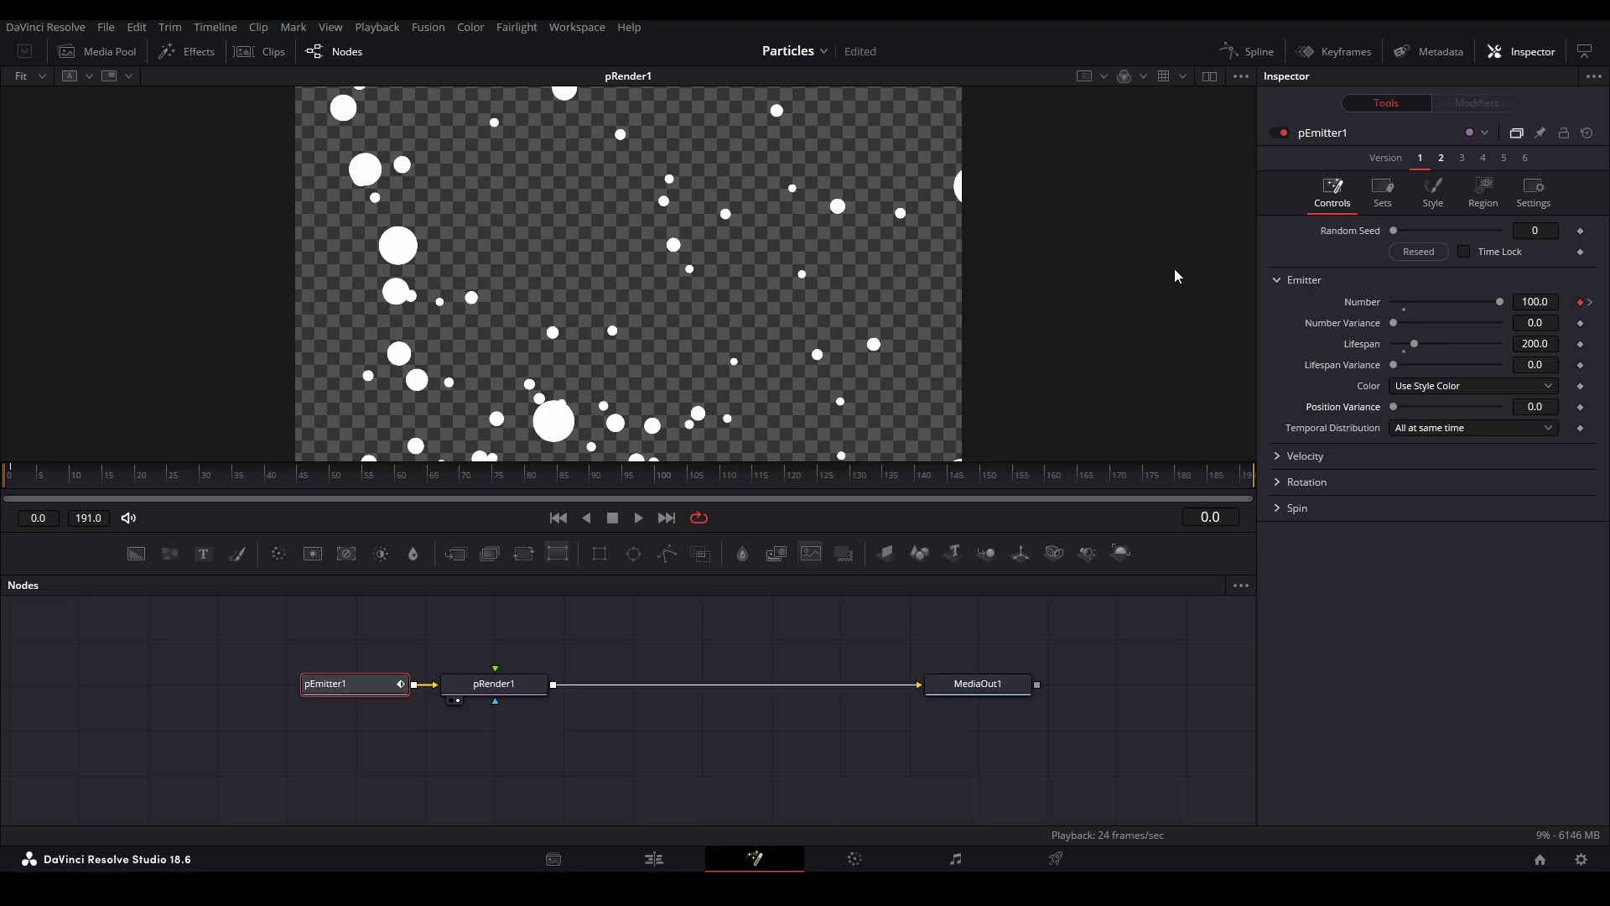
Step: Reseed pEmitter1 several times to reach a Random Seed of 8592, and check the particle layout around frame 21
click(1426, 254)
click(1416, 252)
click(1410, 253)
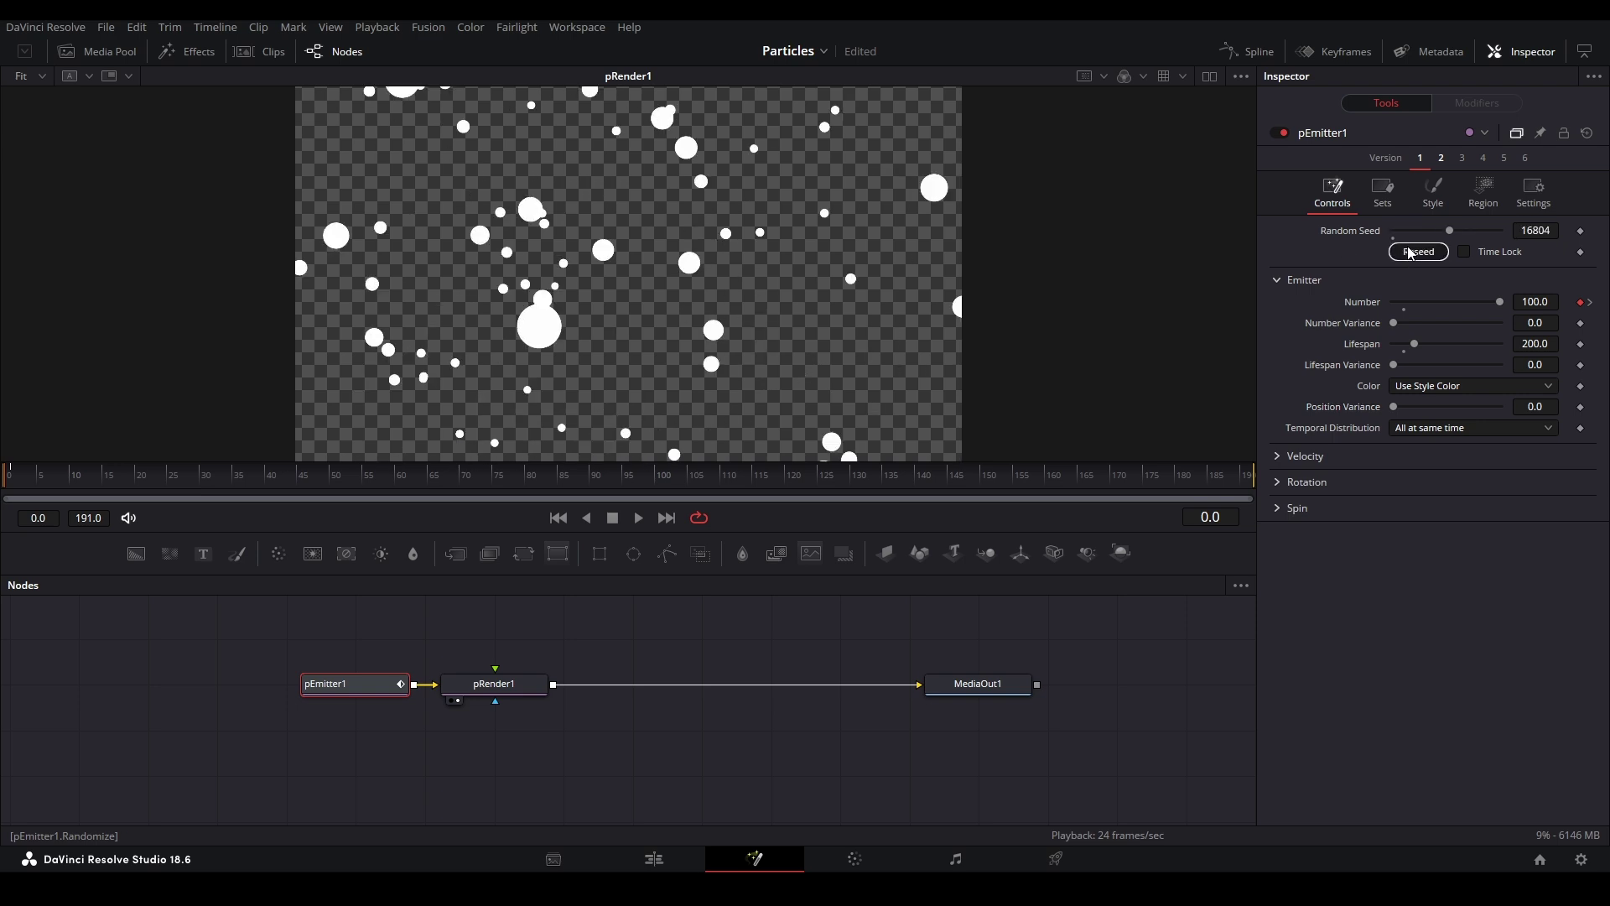
click(1409, 253)
click(143, 475)
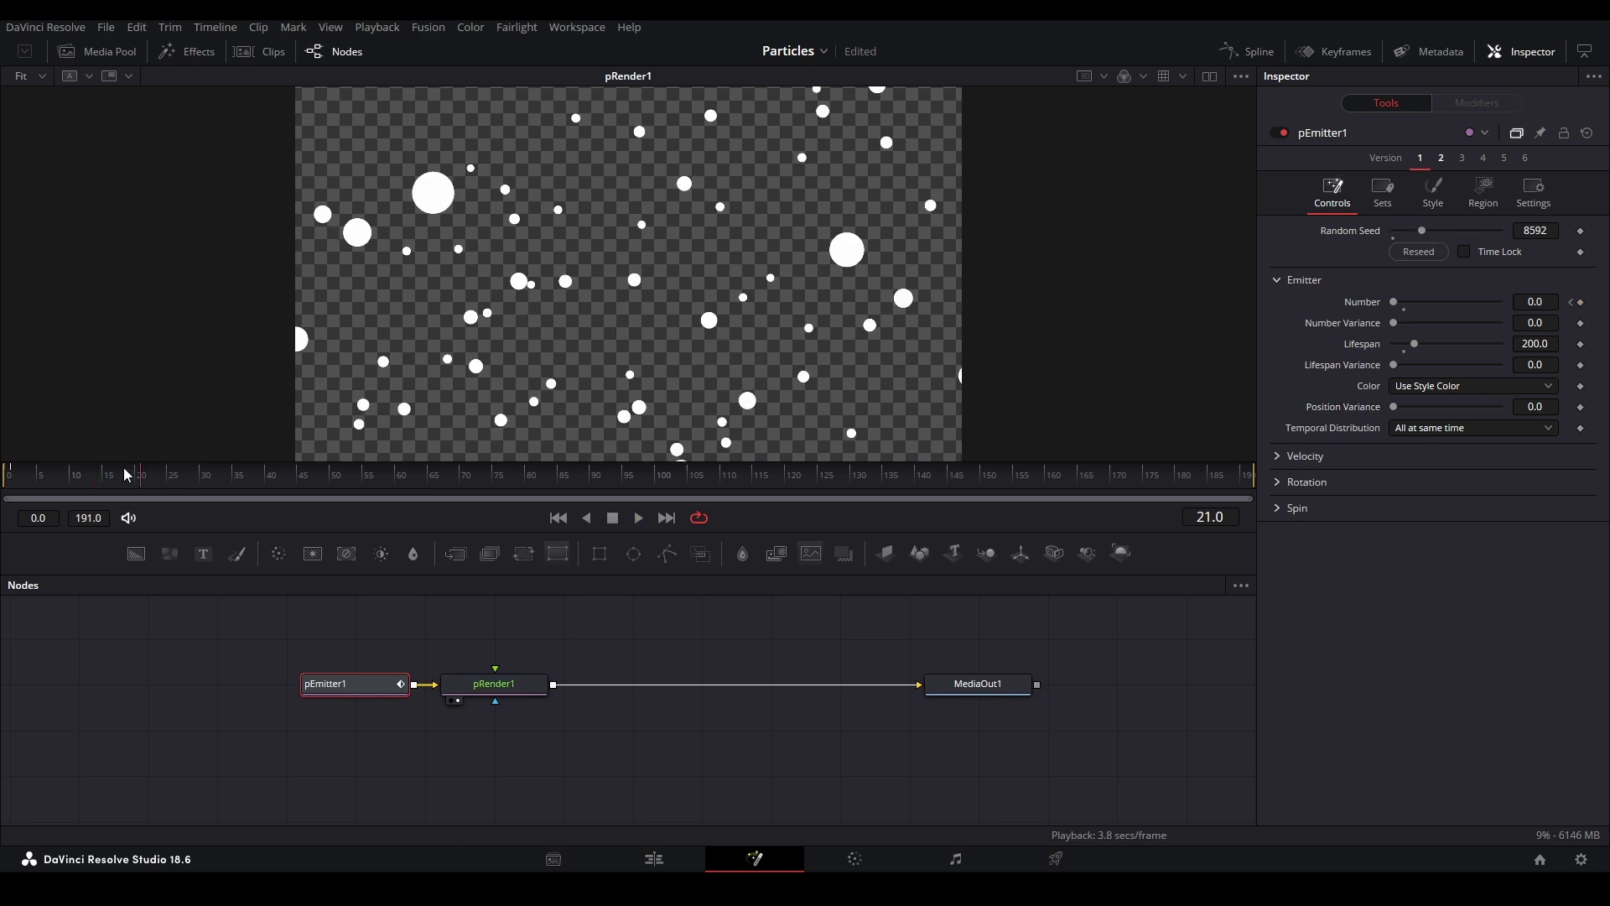
key(Home)
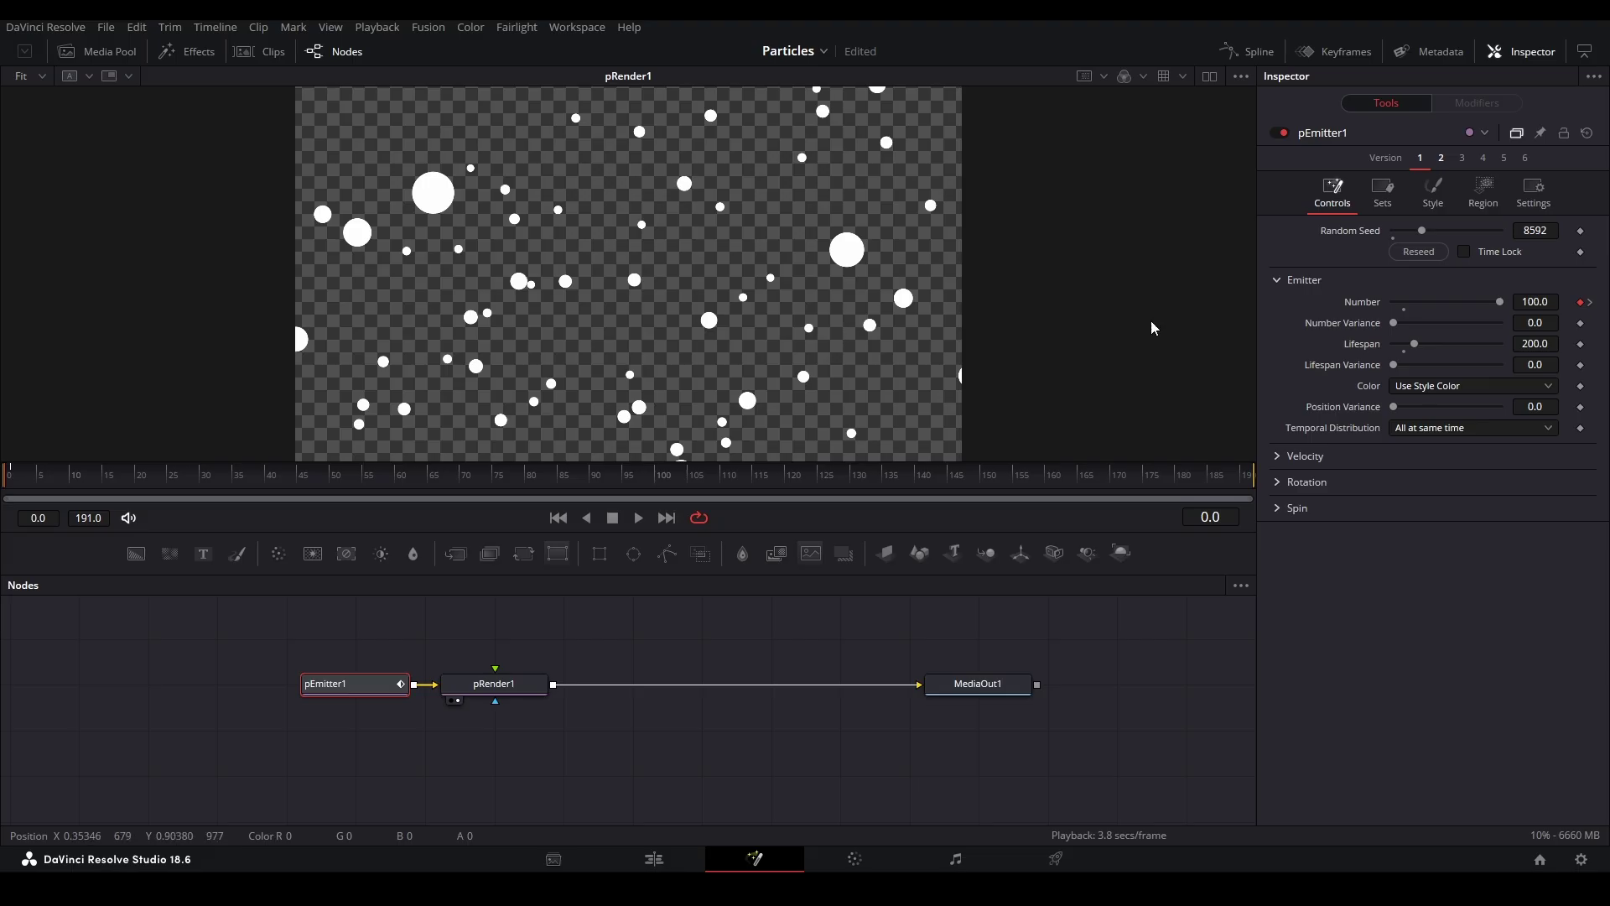
Step: Try a Velocity of 1.0 on pEmitter1 and play back the particle movement
click(1281, 457)
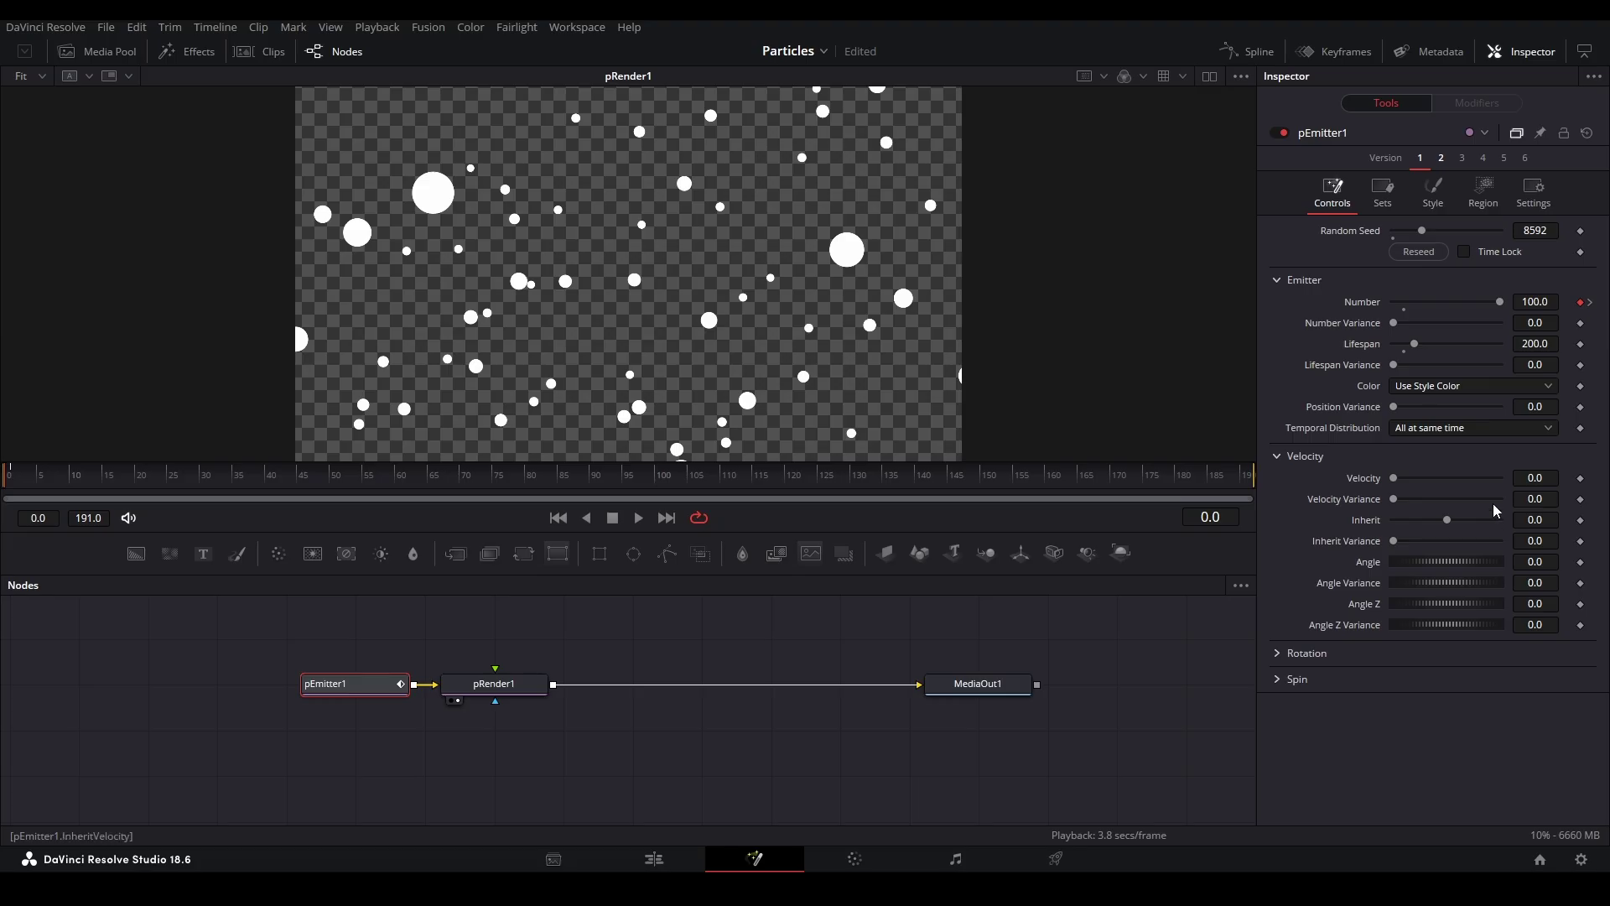
drag(1397, 485, 1509, 480)
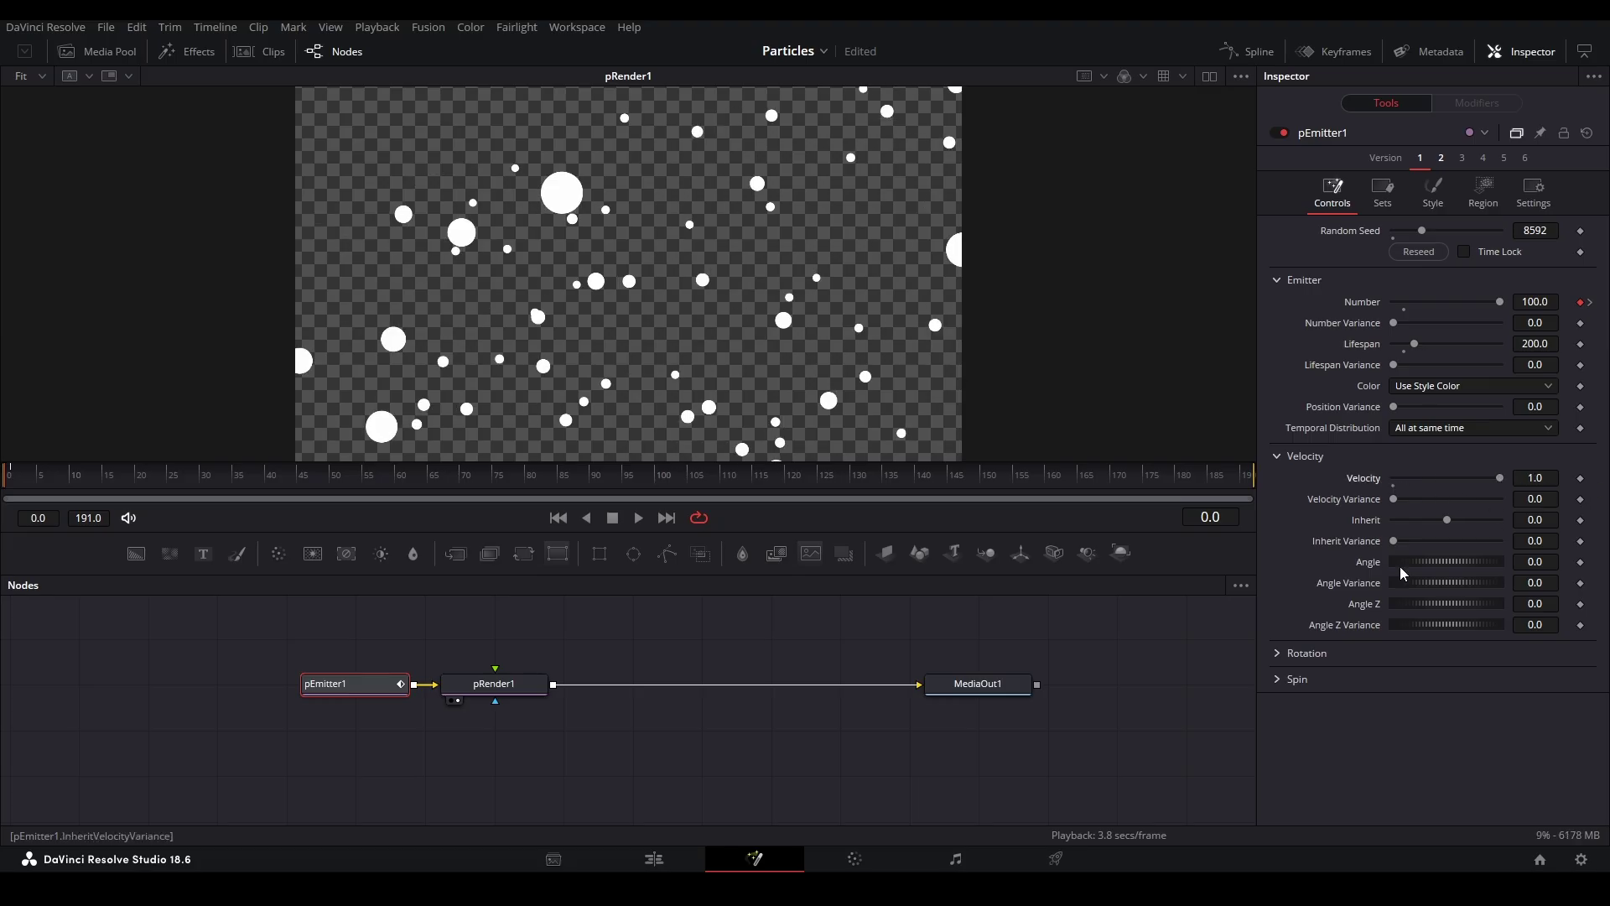
key(space)
drag(62, 473, 5, 473)
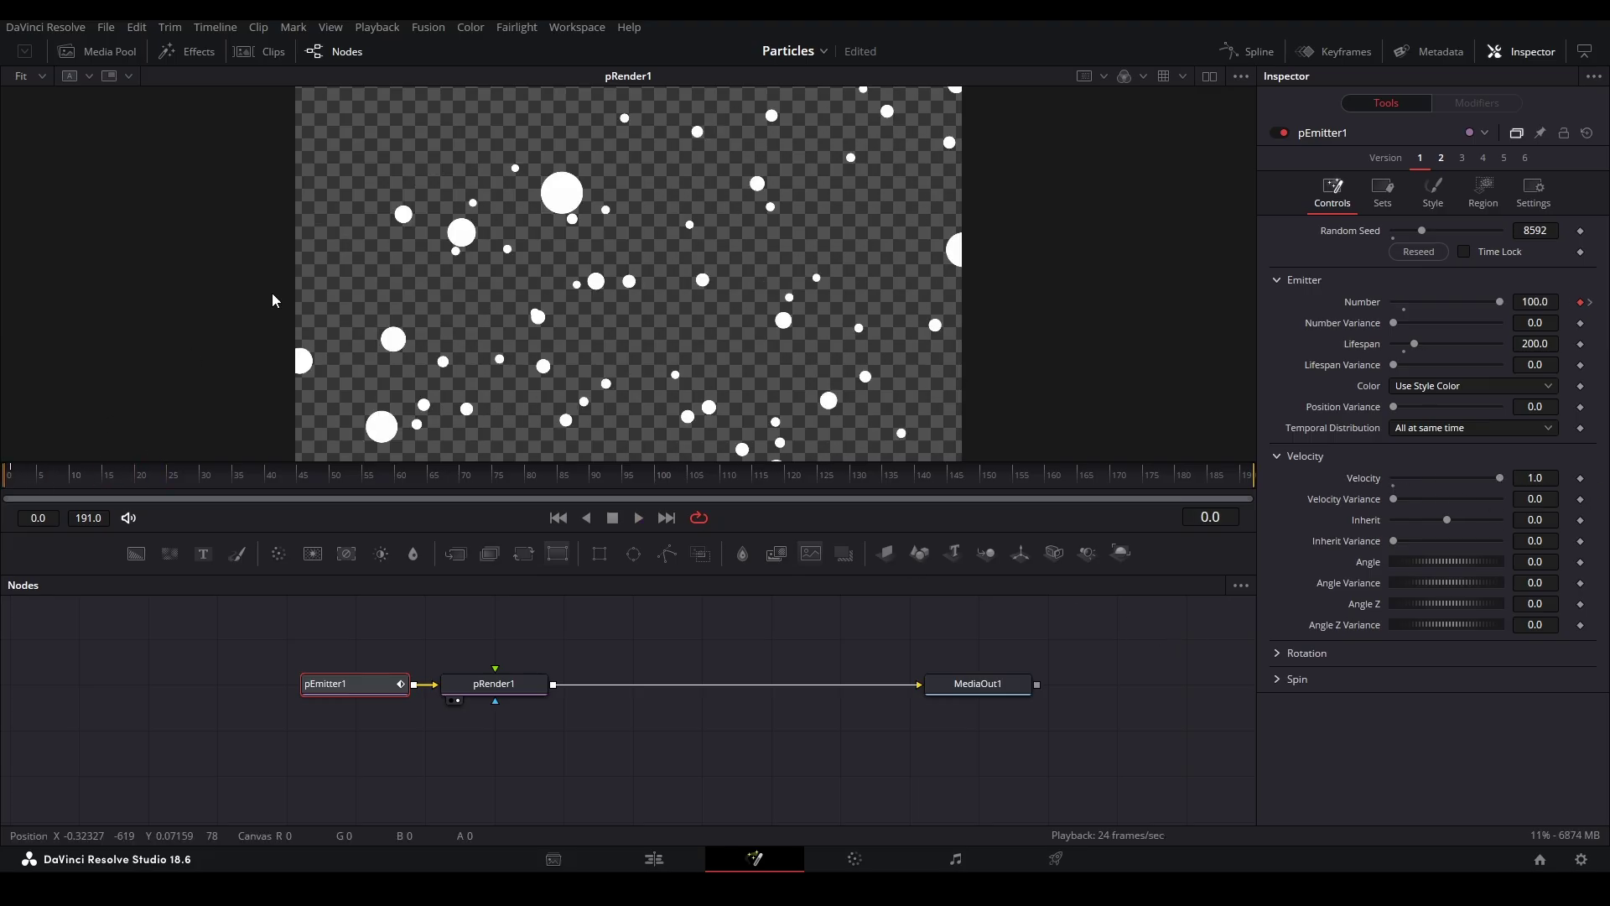
Step: Lower pEmitter1's Velocity to about 0.134 and review the particle movement over the first frames
drag(1490, 480, 1406, 493)
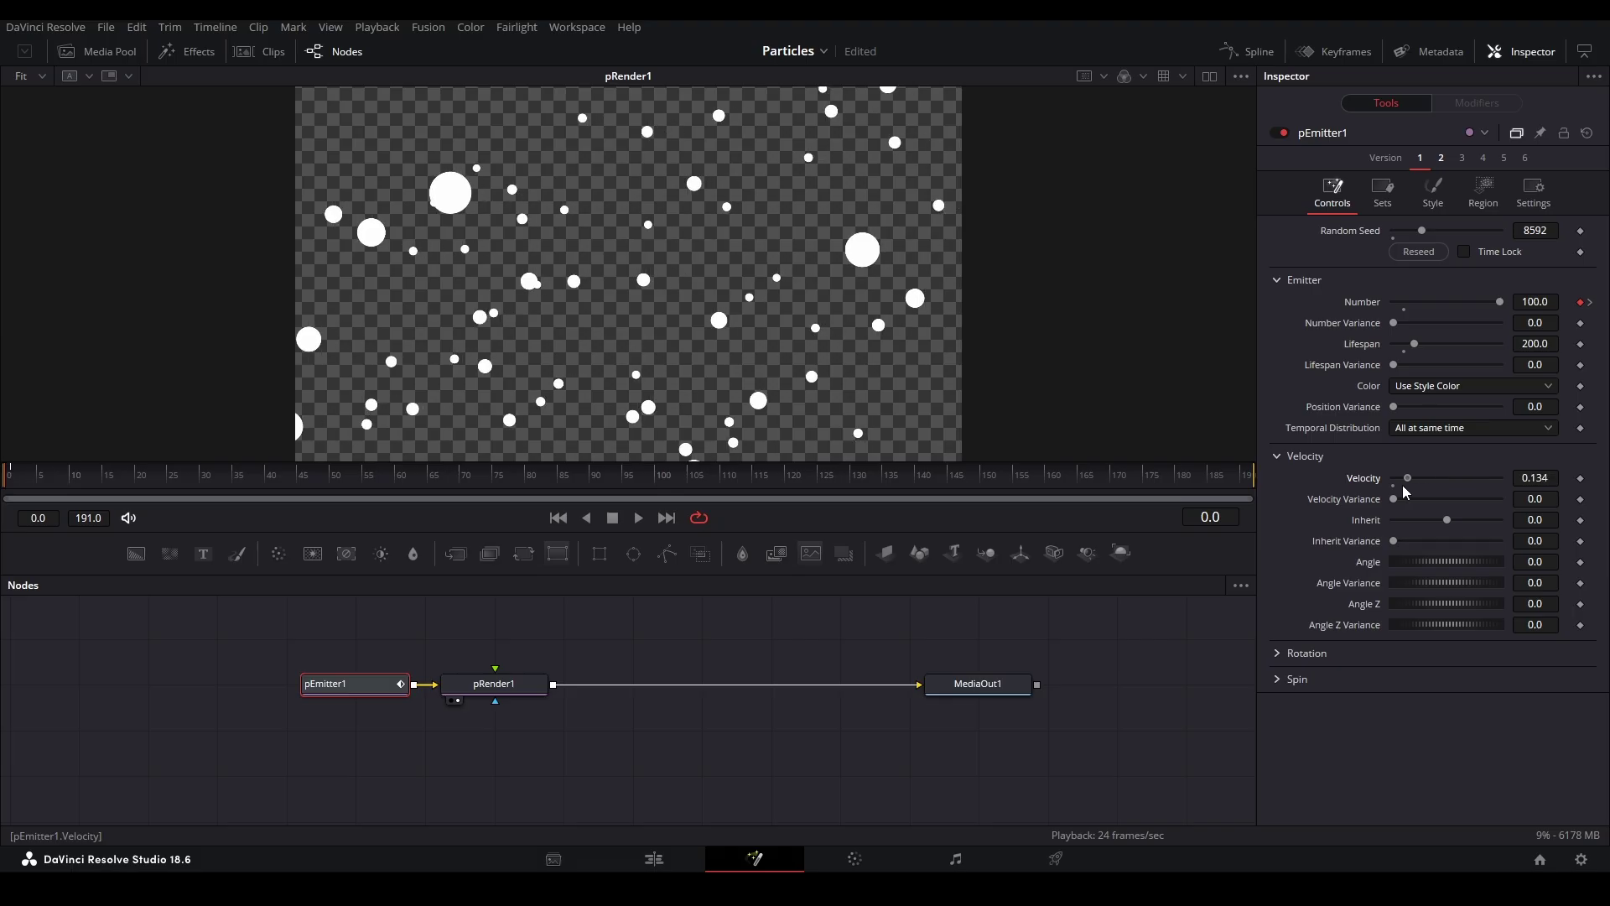
key(space)
key(space)
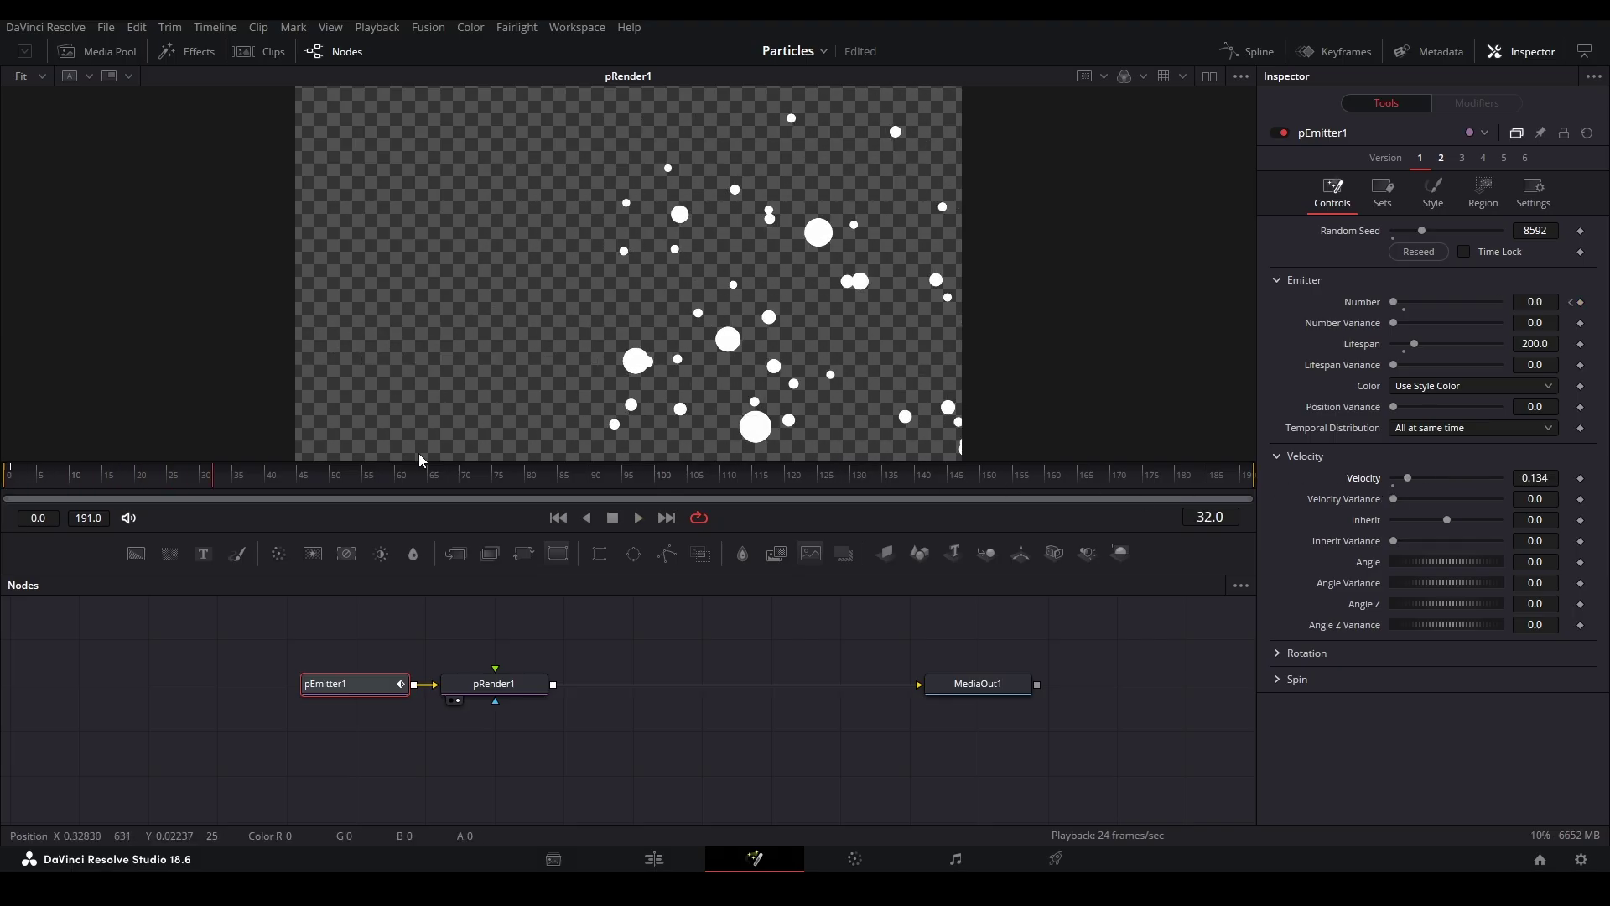
drag(241, 481, 140, 479)
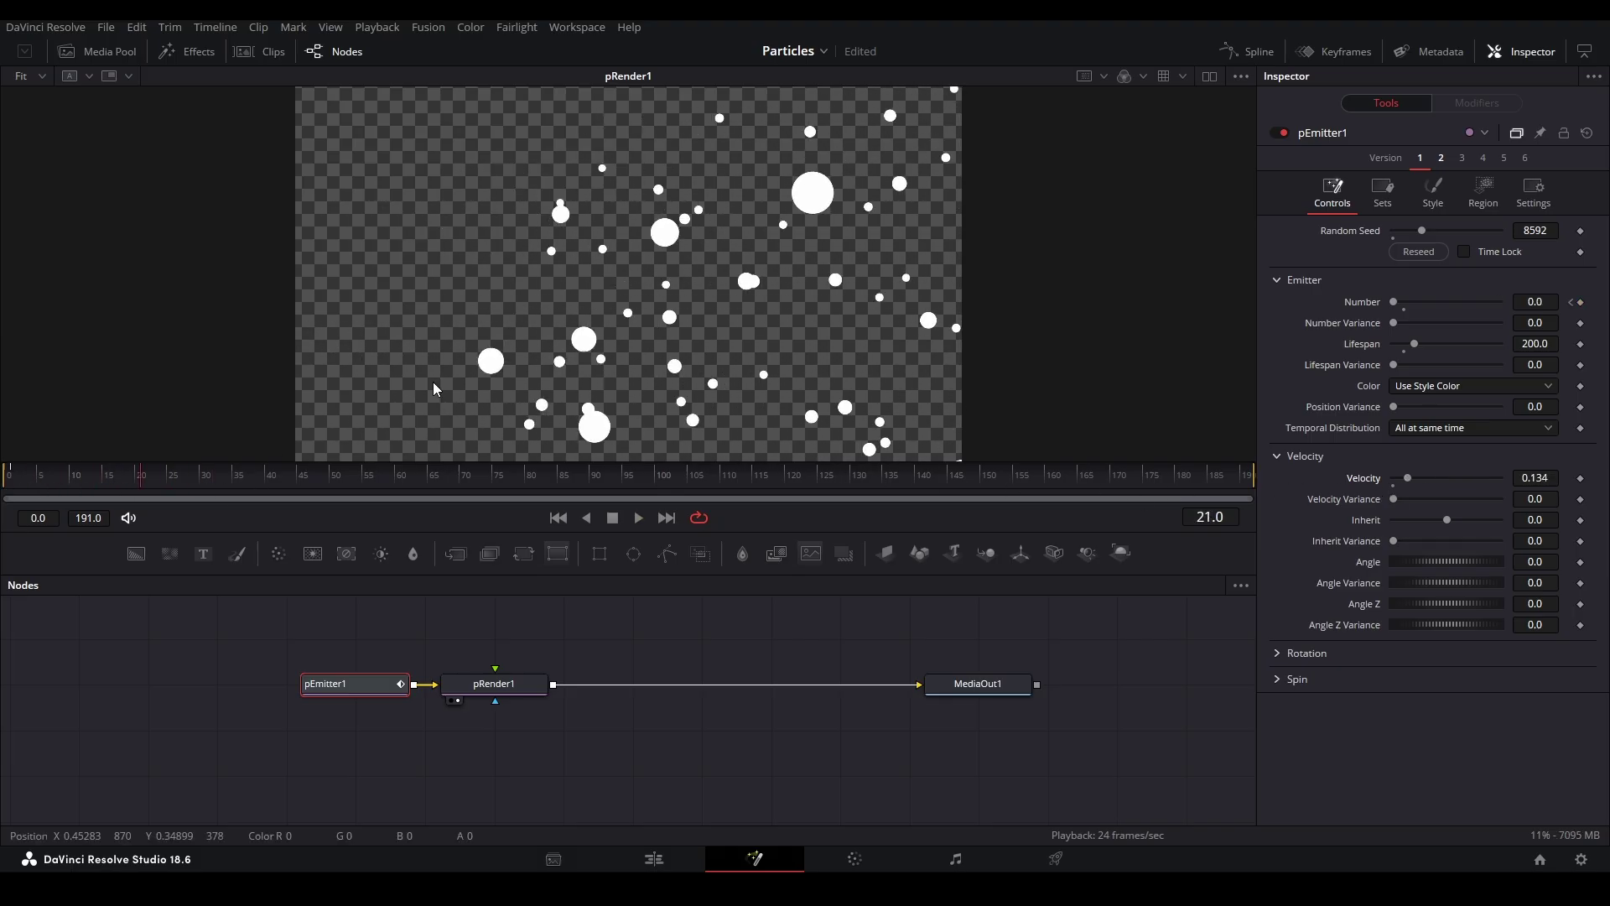
click(8, 469)
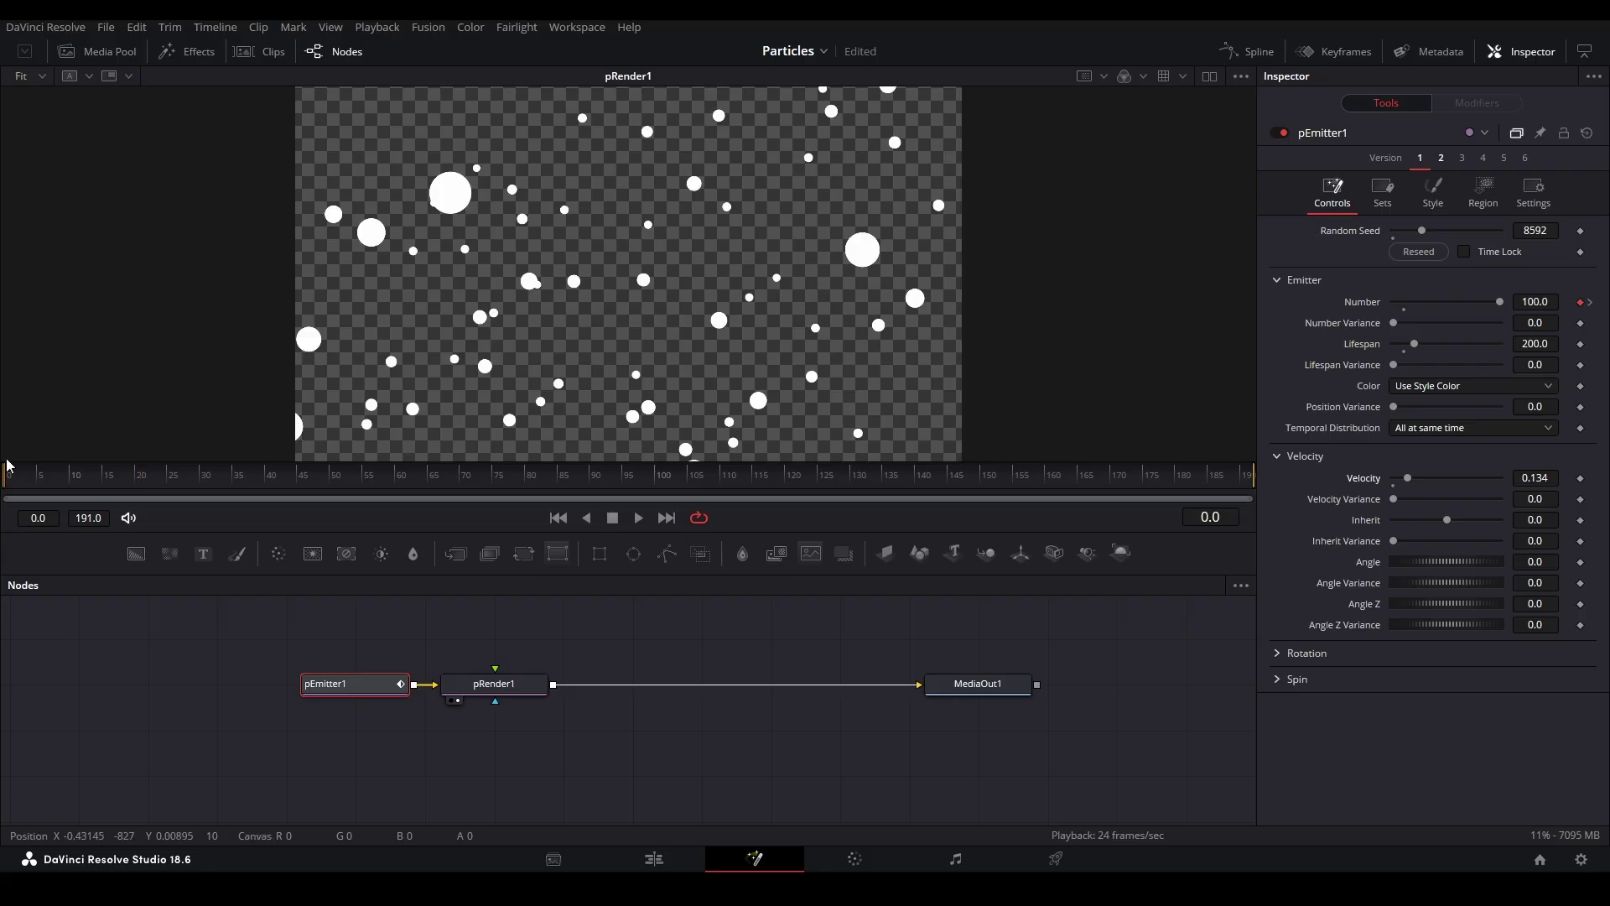
mouse_move(37, 473)
mouse_down()
mouse_move(269, 464)
mouse_move(47, 450)
mouse_move(180, 449)
mouse_move(10, 469)
mouse_up()
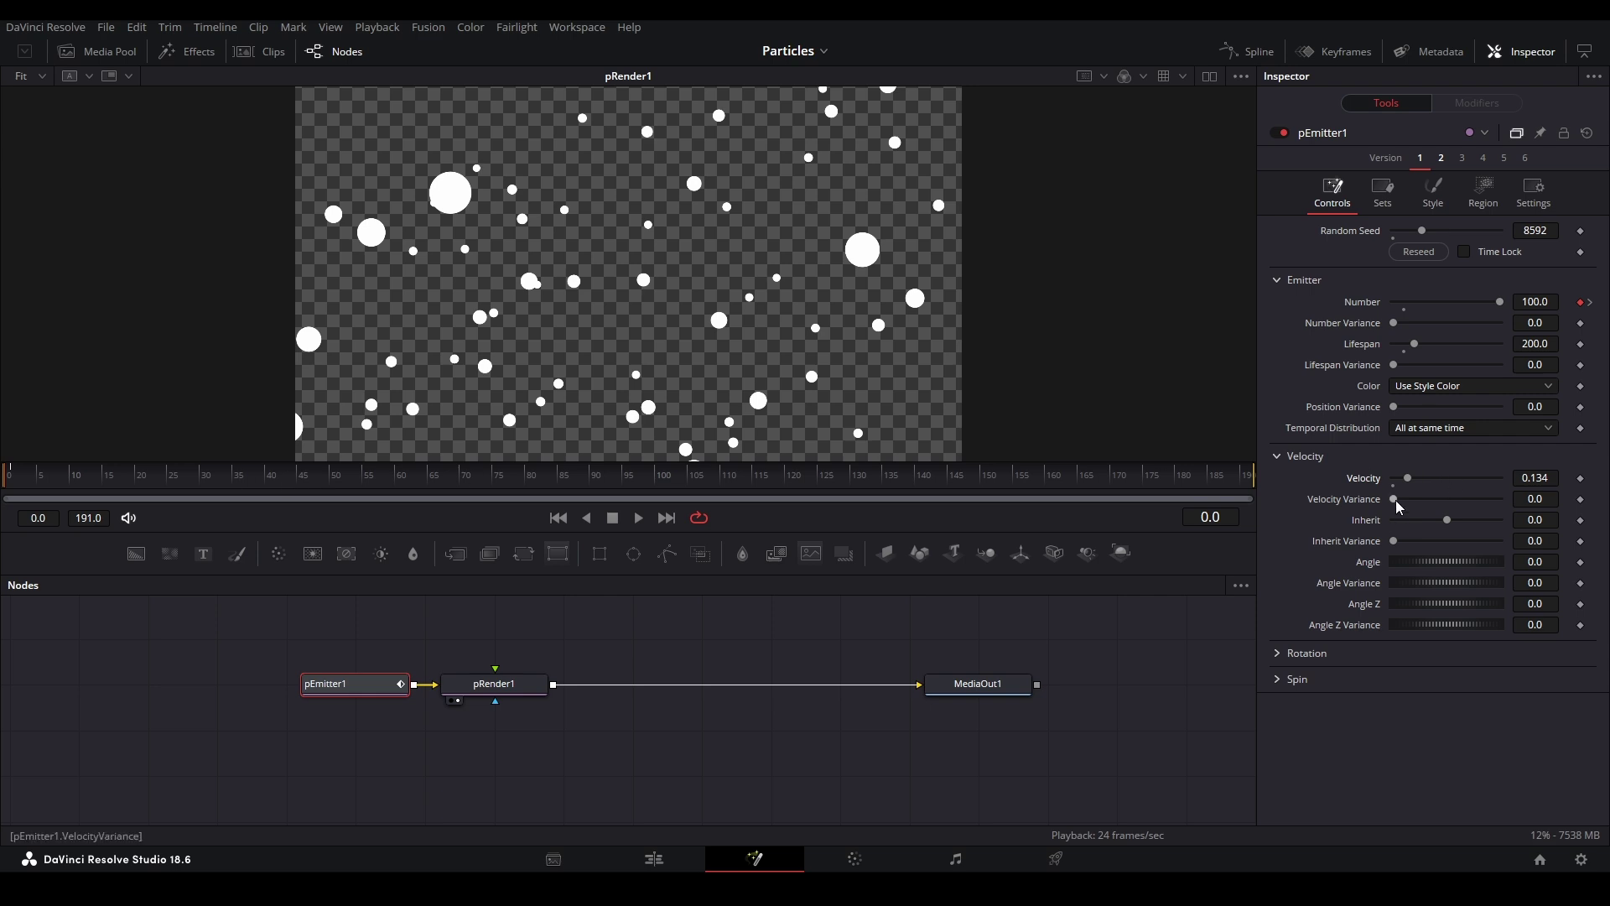
Step: Set pEmitter1's Velocity Variance to about 0.465 and play back the particle movement
drag(1395, 500, 1442, 499)
key(space)
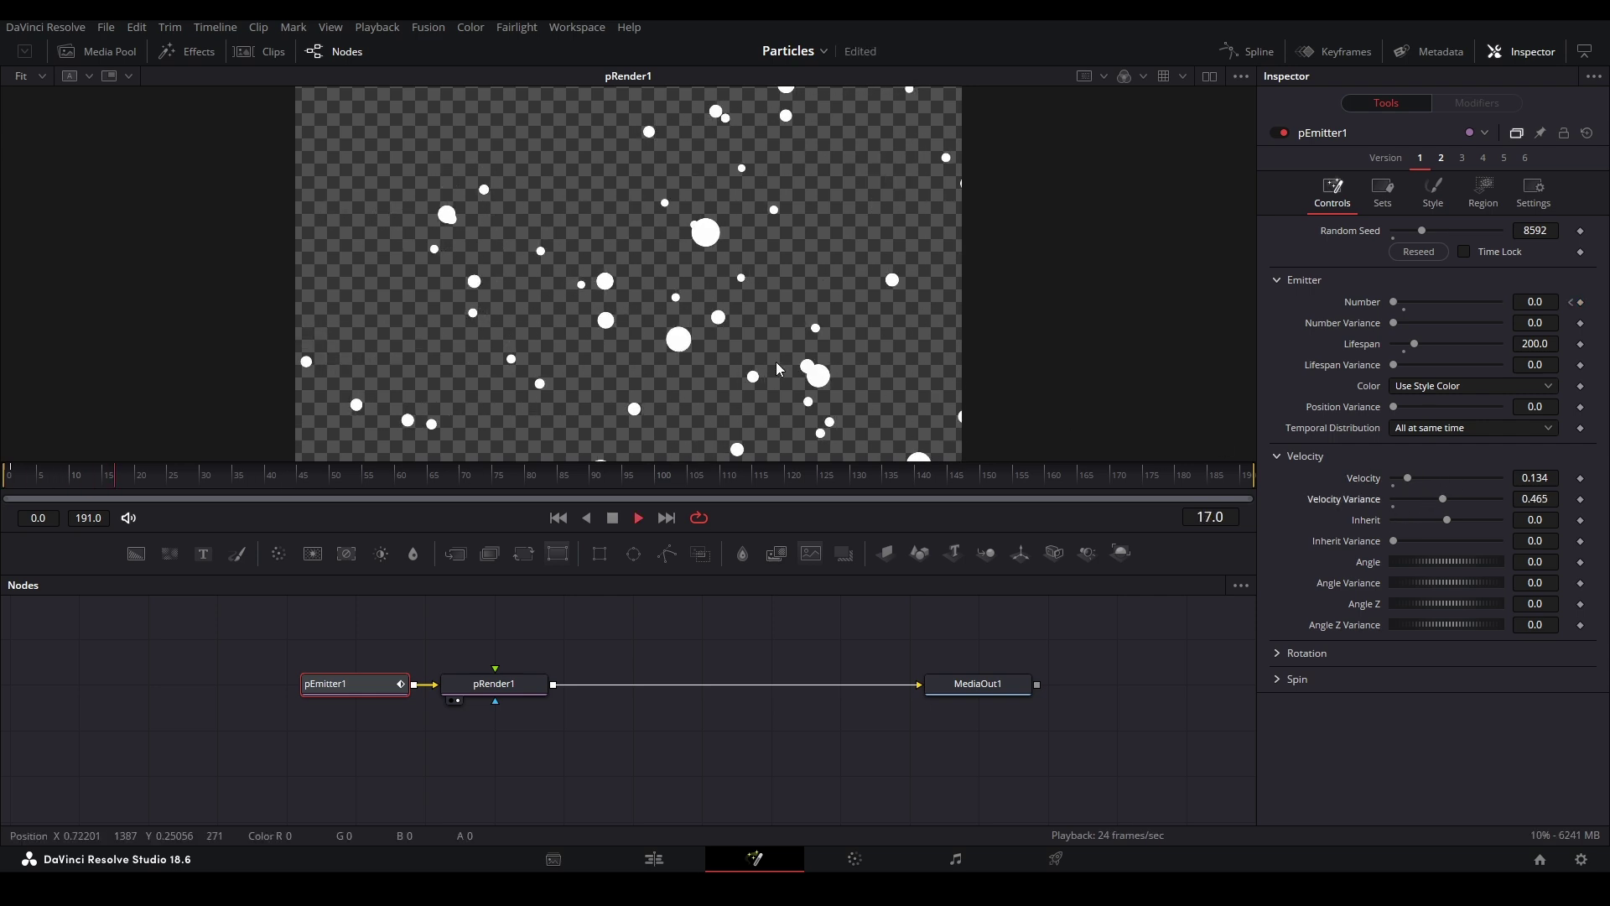
key(space)
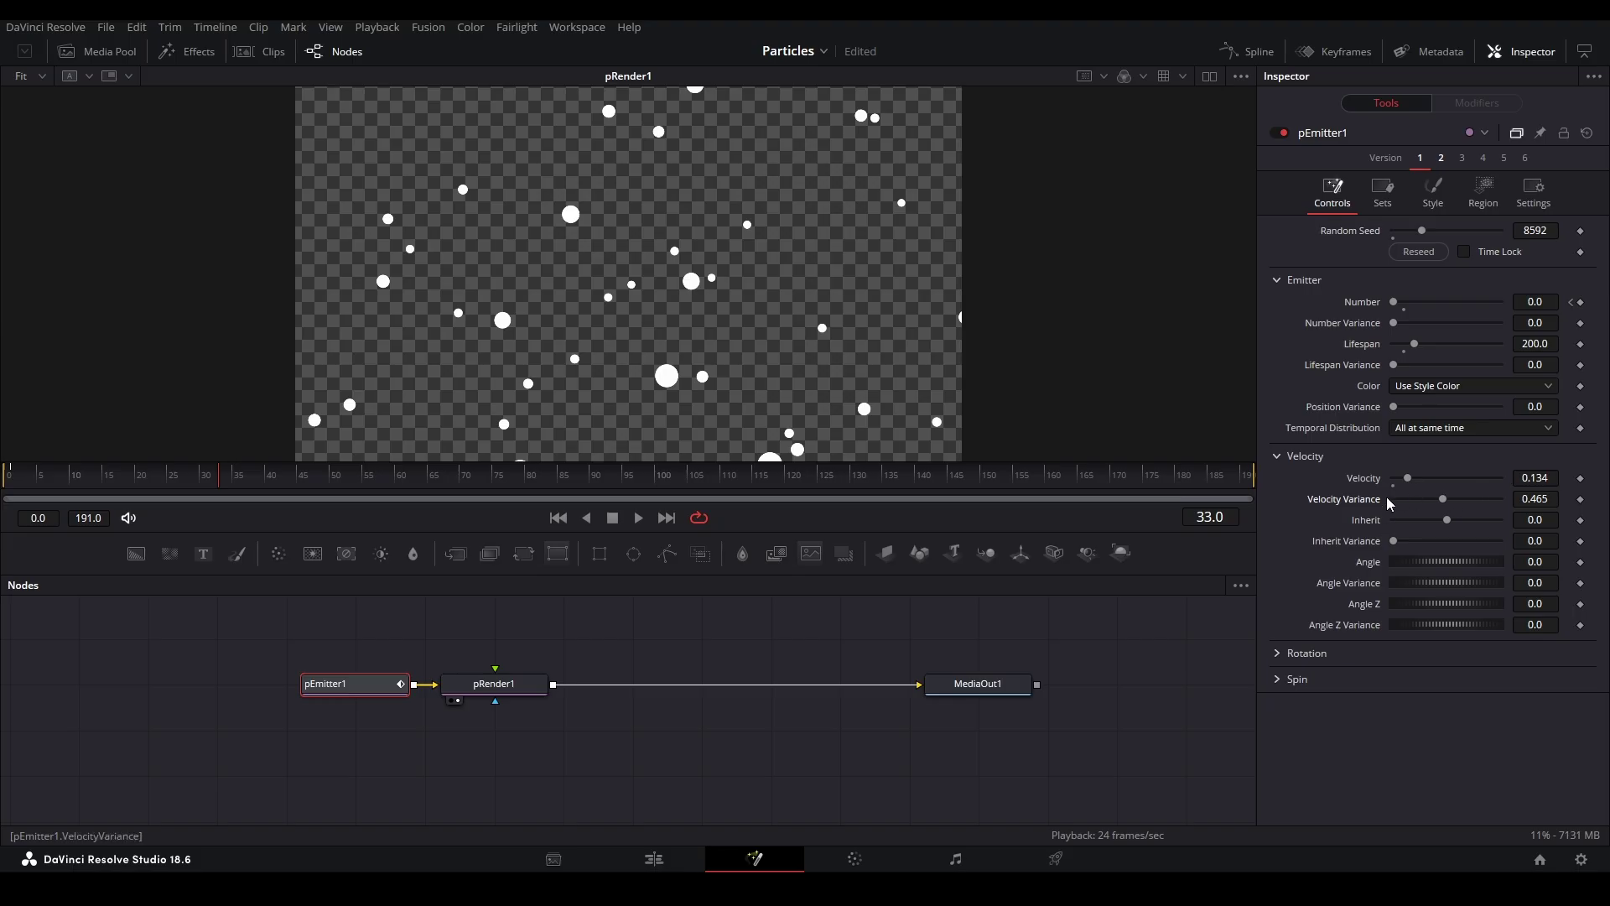
Step: Set pEmitter1's Velocity to about 0.268 and Velocity Variance to about 0.094, and play back the particle movement
mouse_move(1408, 477)
mouse_down()
mouse_move(1423, 476)
mouse_move(1403, 499)
mouse_up()
key(space)
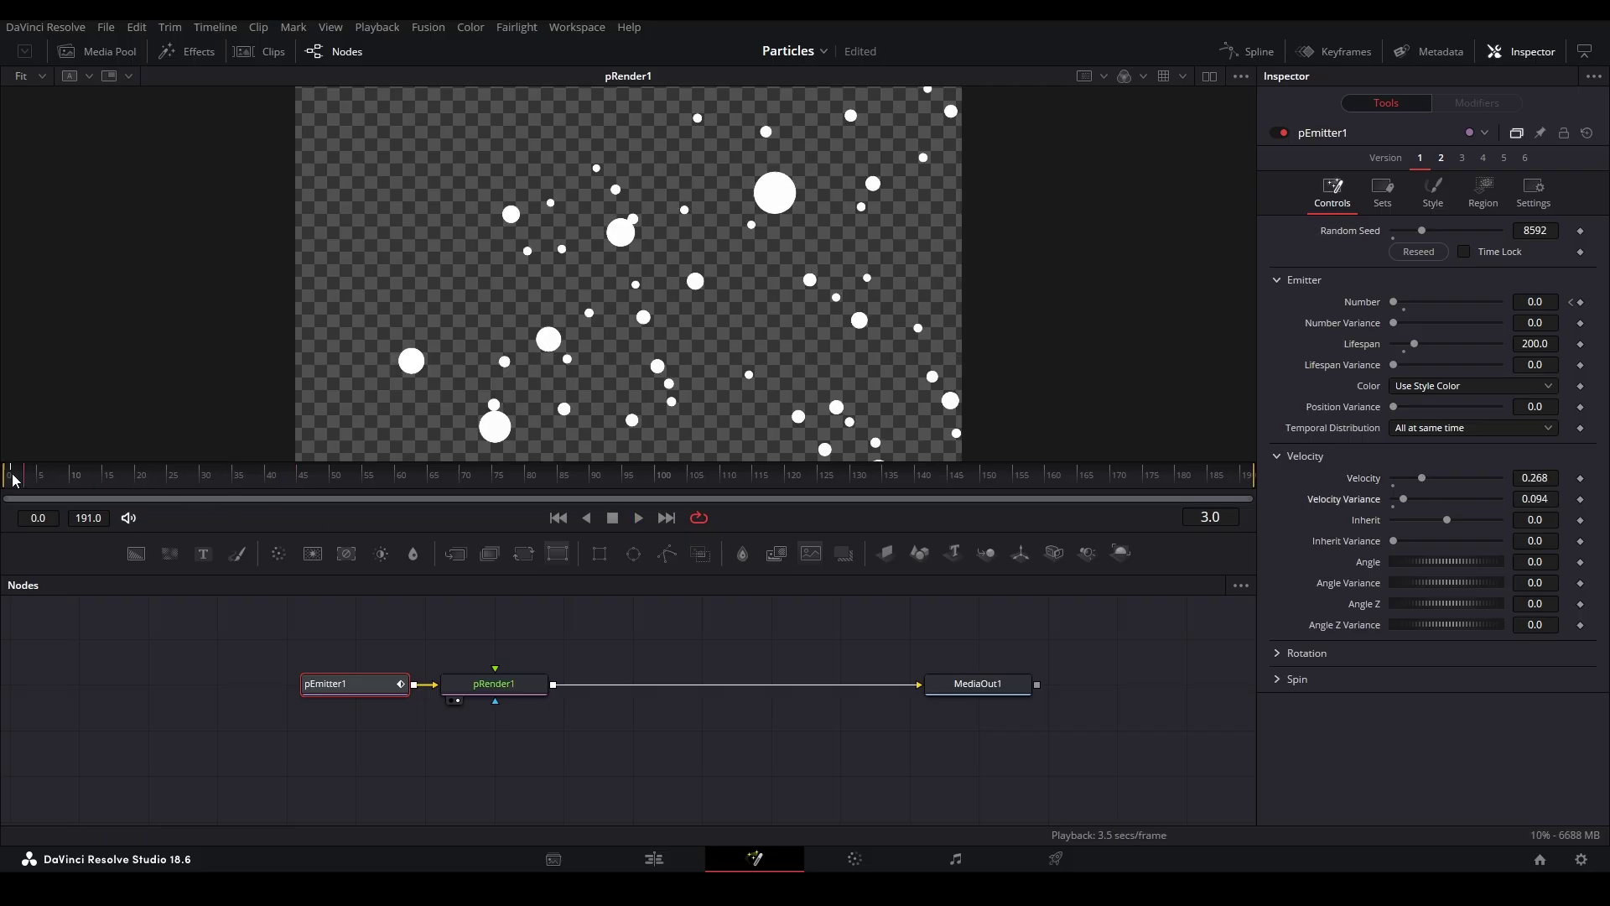
key(space)
click(12, 476)
Step: Try a Velocity Variance of about 0.669 on pEmitter1, play back the movement and return to the first frame
drag(1403, 499, 1465, 499)
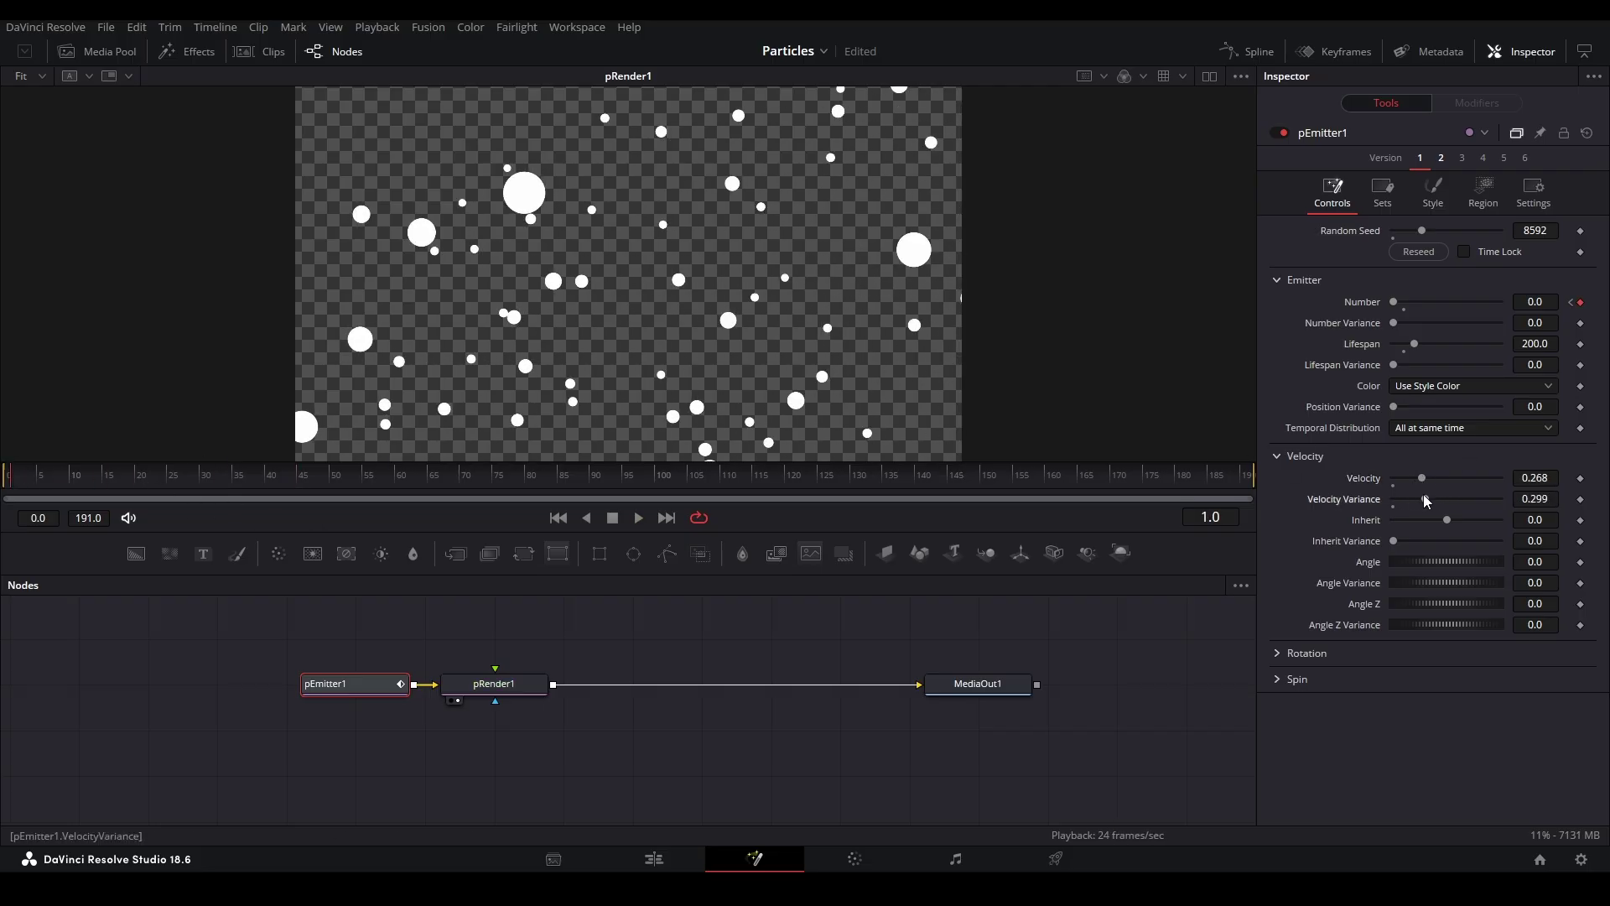
key(space)
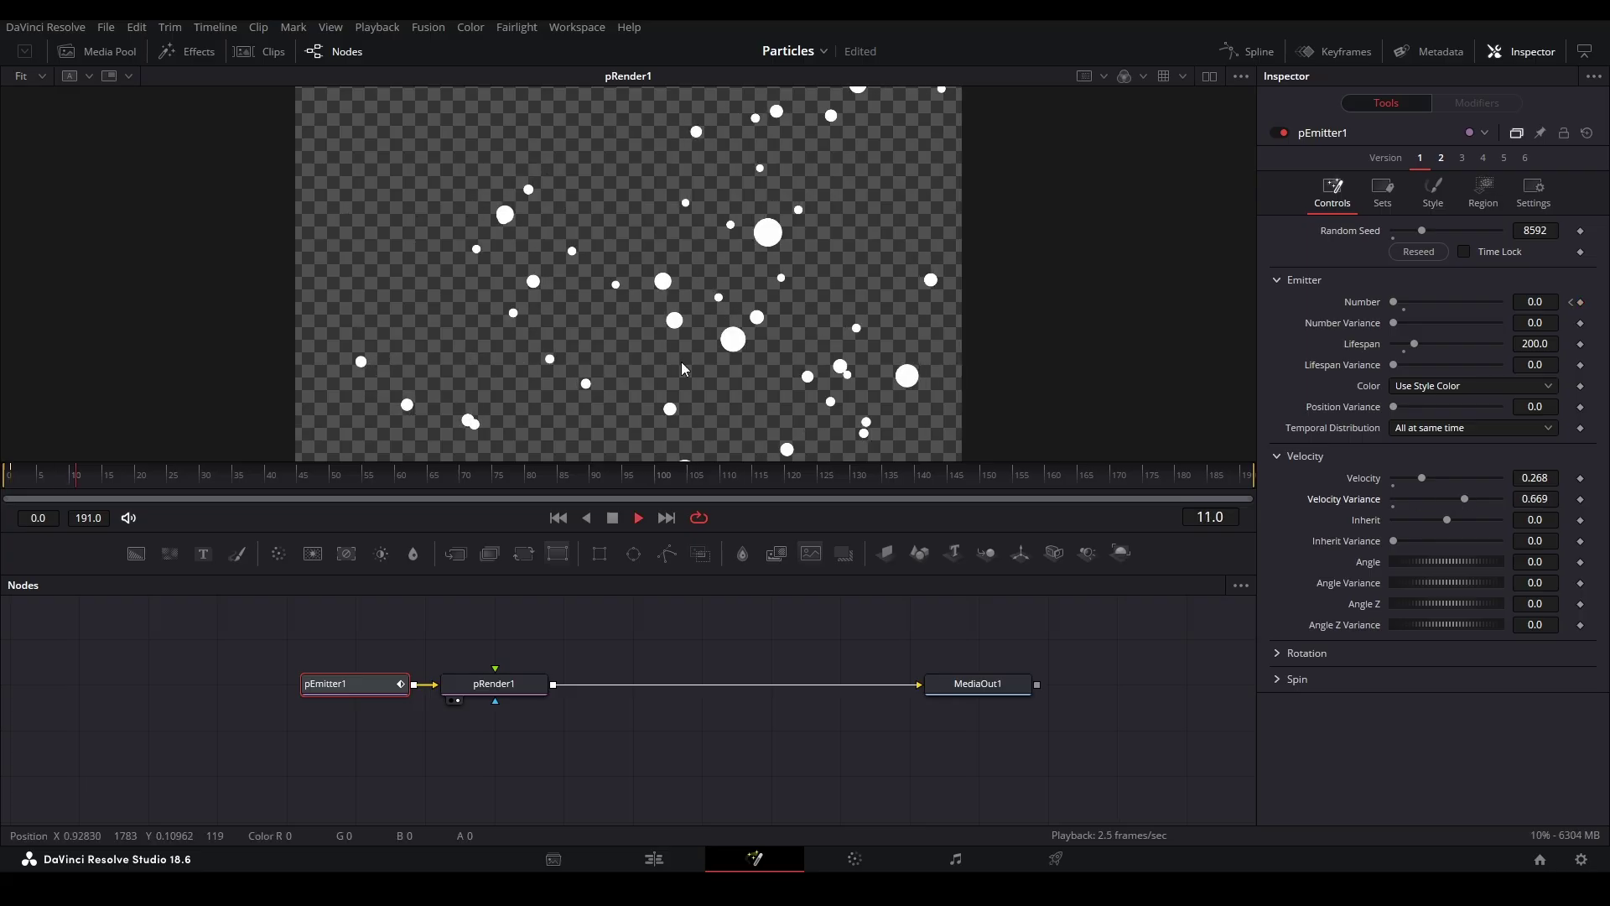
key(space)
drag(29, 481, 7, 484)
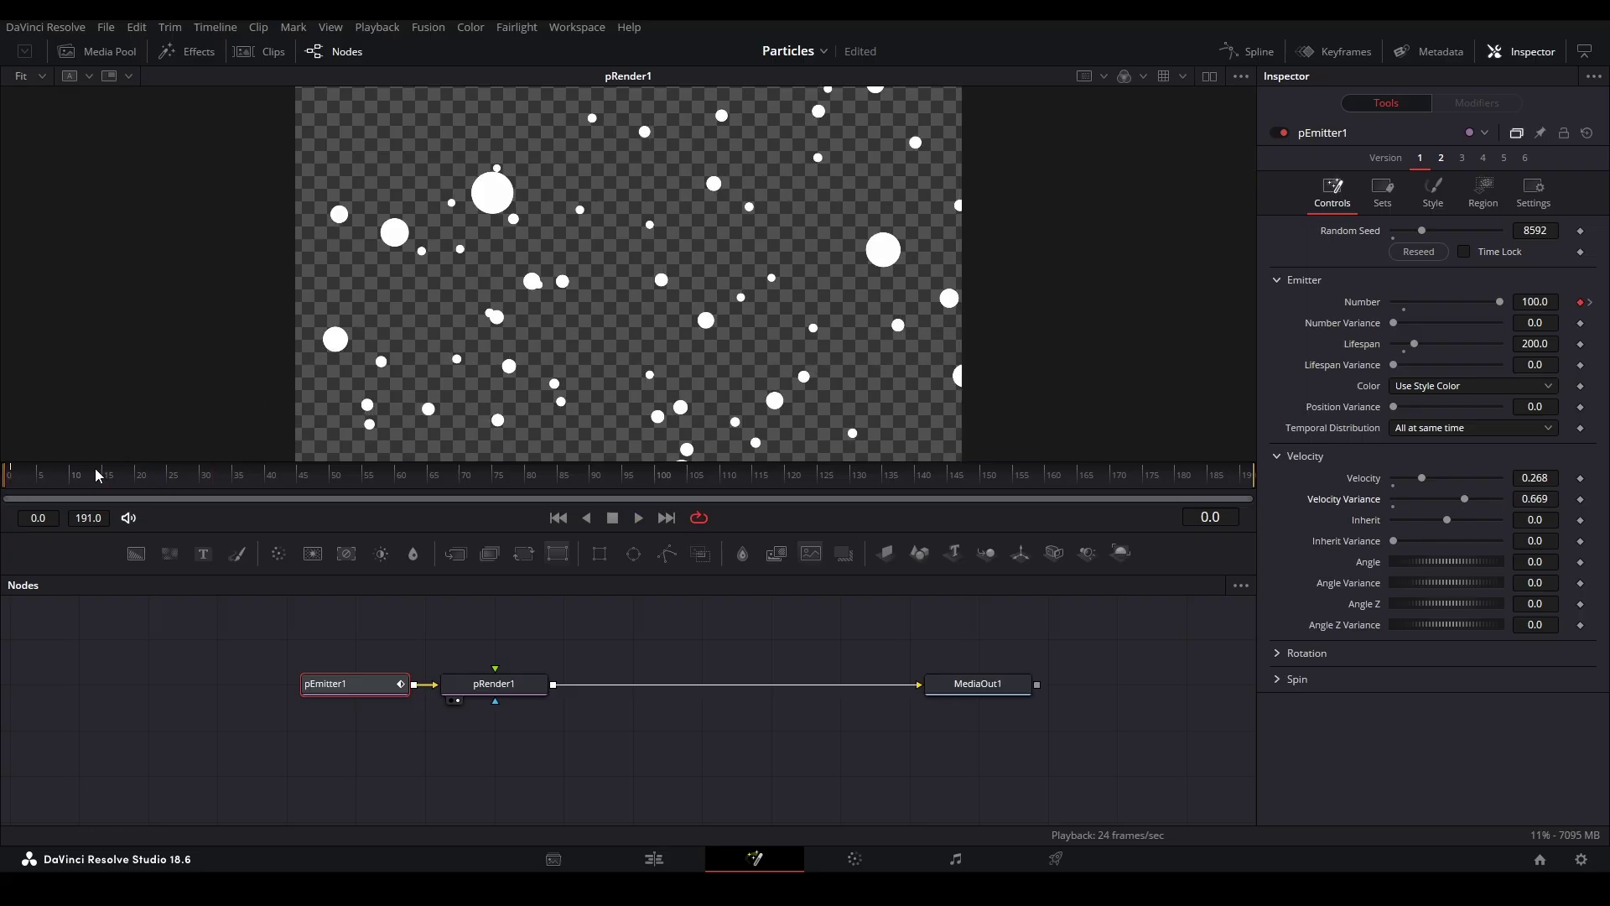
Step: Set pEmitter1's Velocity Variance to about 0.118 and its Angle to 90, and play back the particle movement
drag(1463, 499, 1405, 499)
drag(1534, 561, 1601, 561)
double_click(1535, 561)
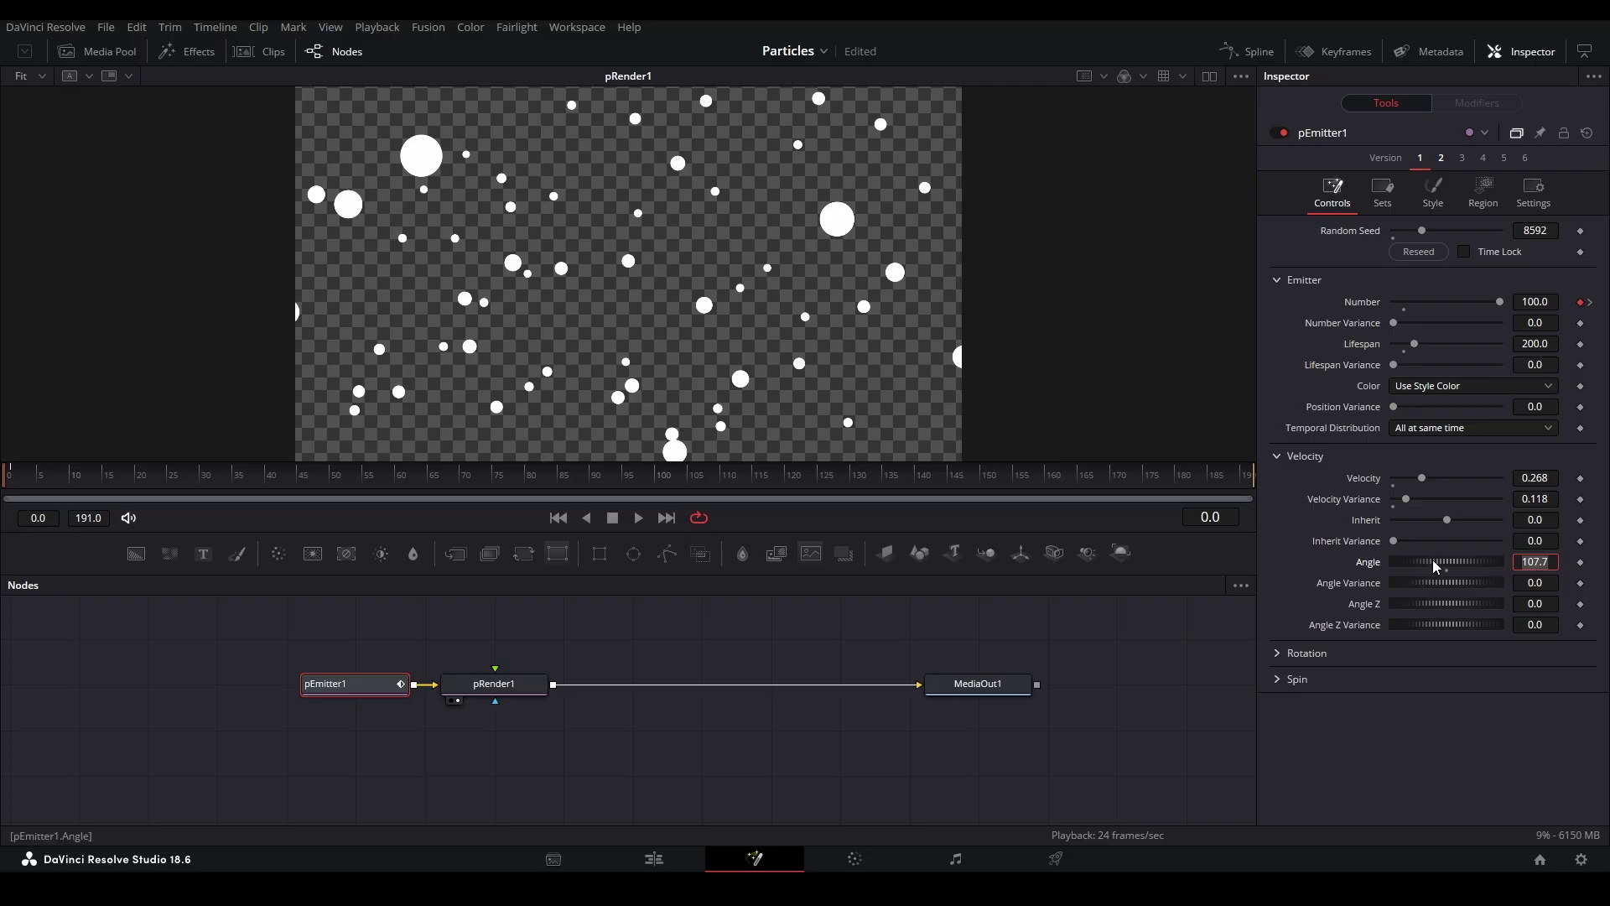
text(90)
key(Return)
key(space)
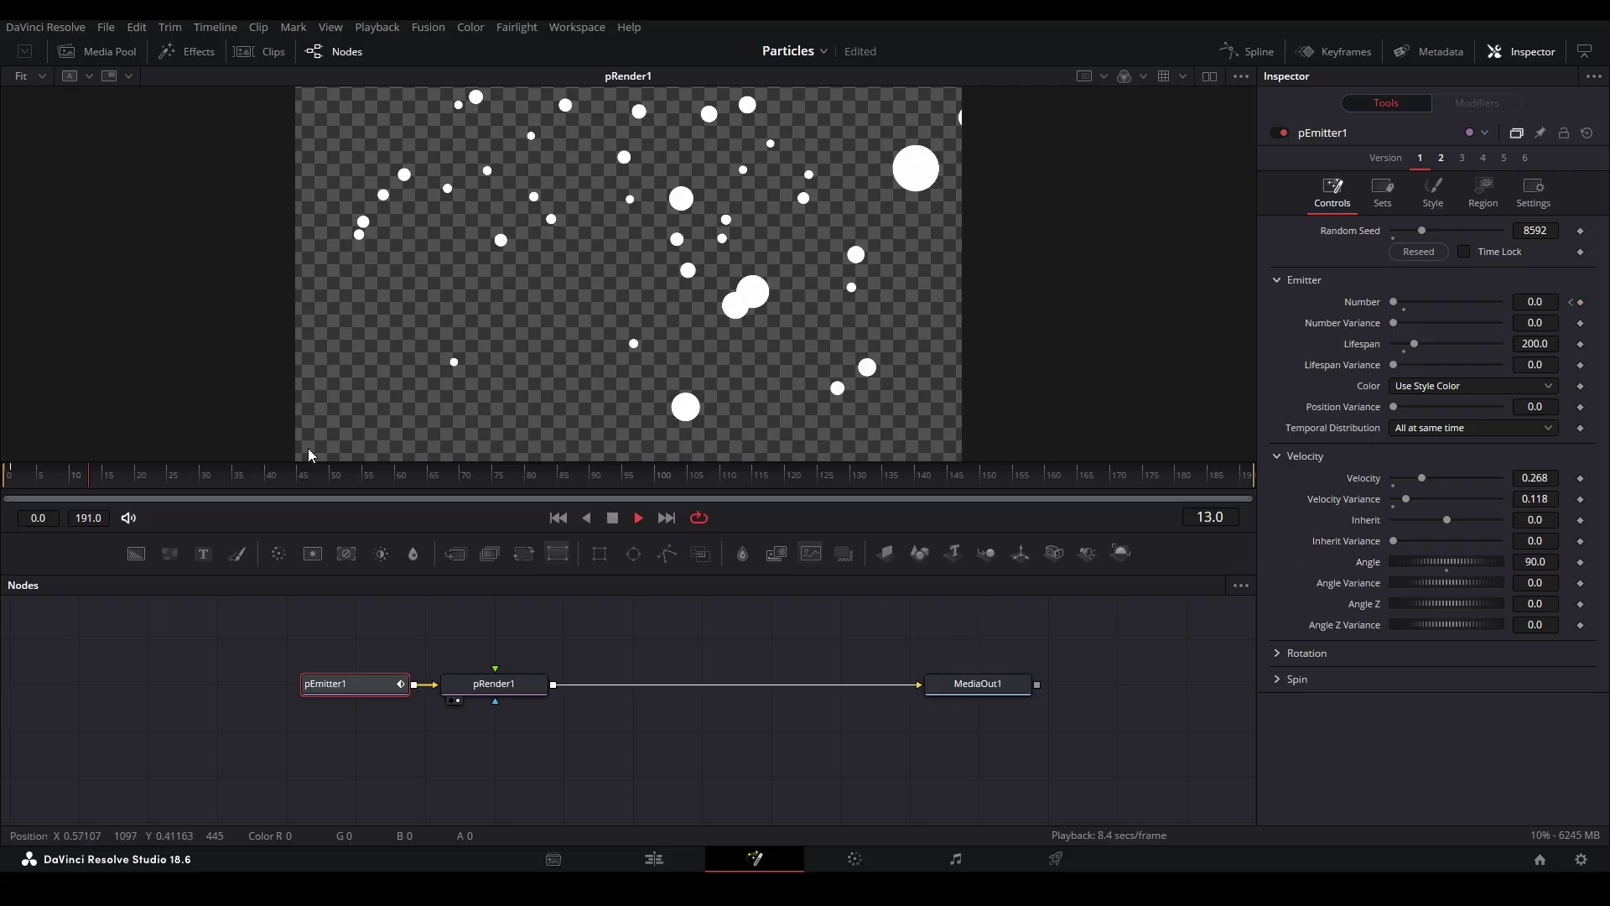
click(67, 483)
drag(67, 483, 5, 483)
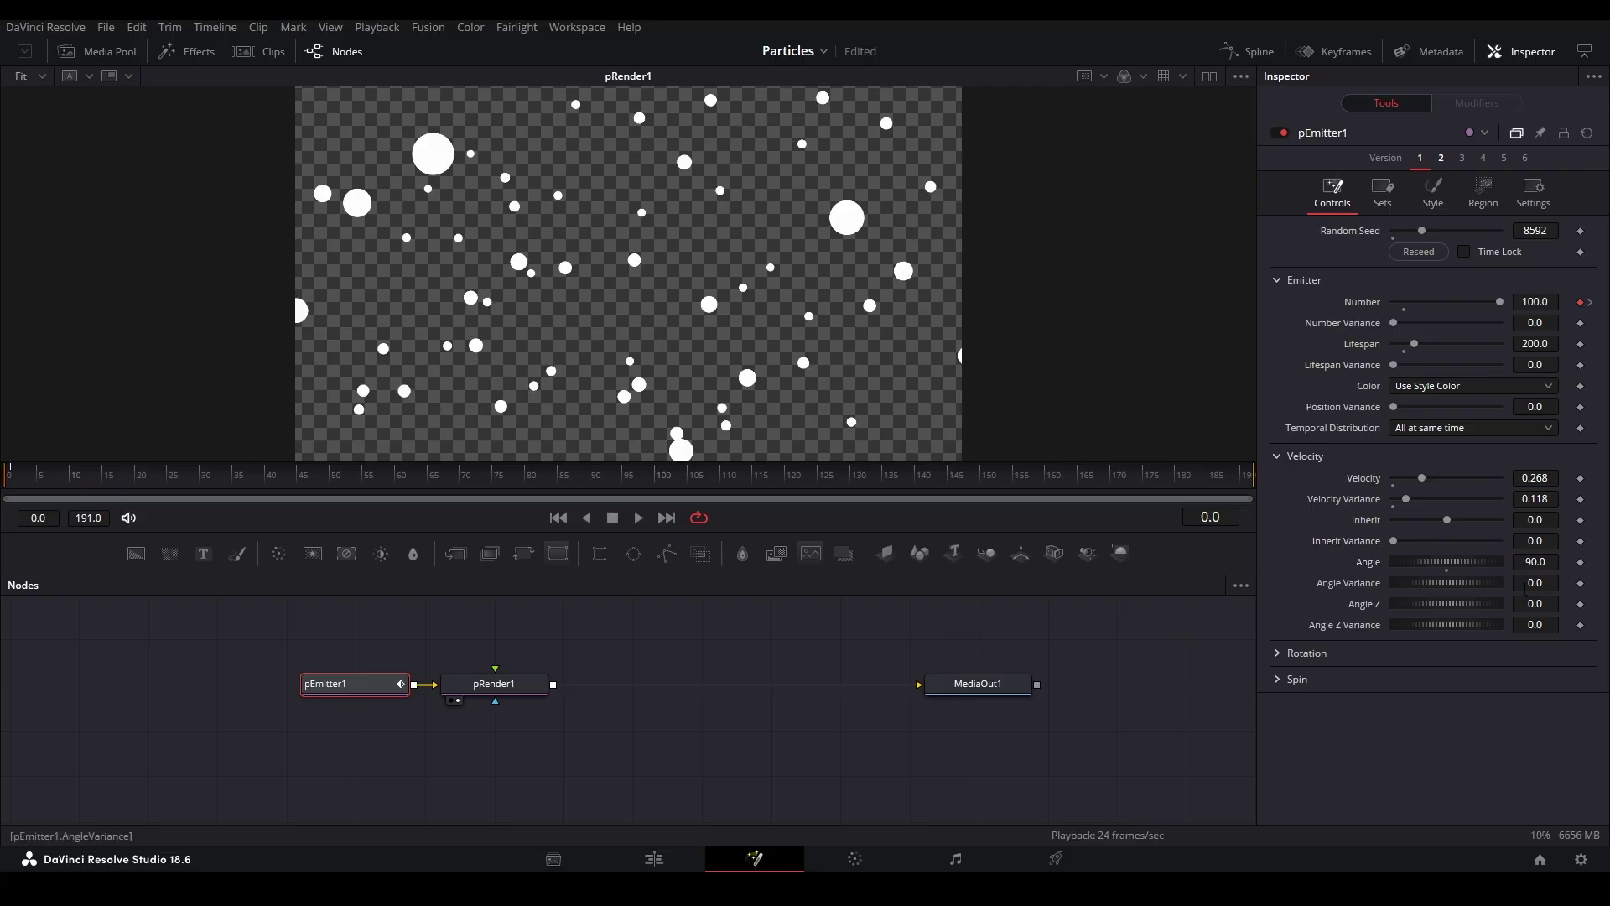
Step: Set pEmitter1's Angle Variance to 5 and play back the particle movement from the start
click(1525, 584)
text(5)
key(Return)
key(space)
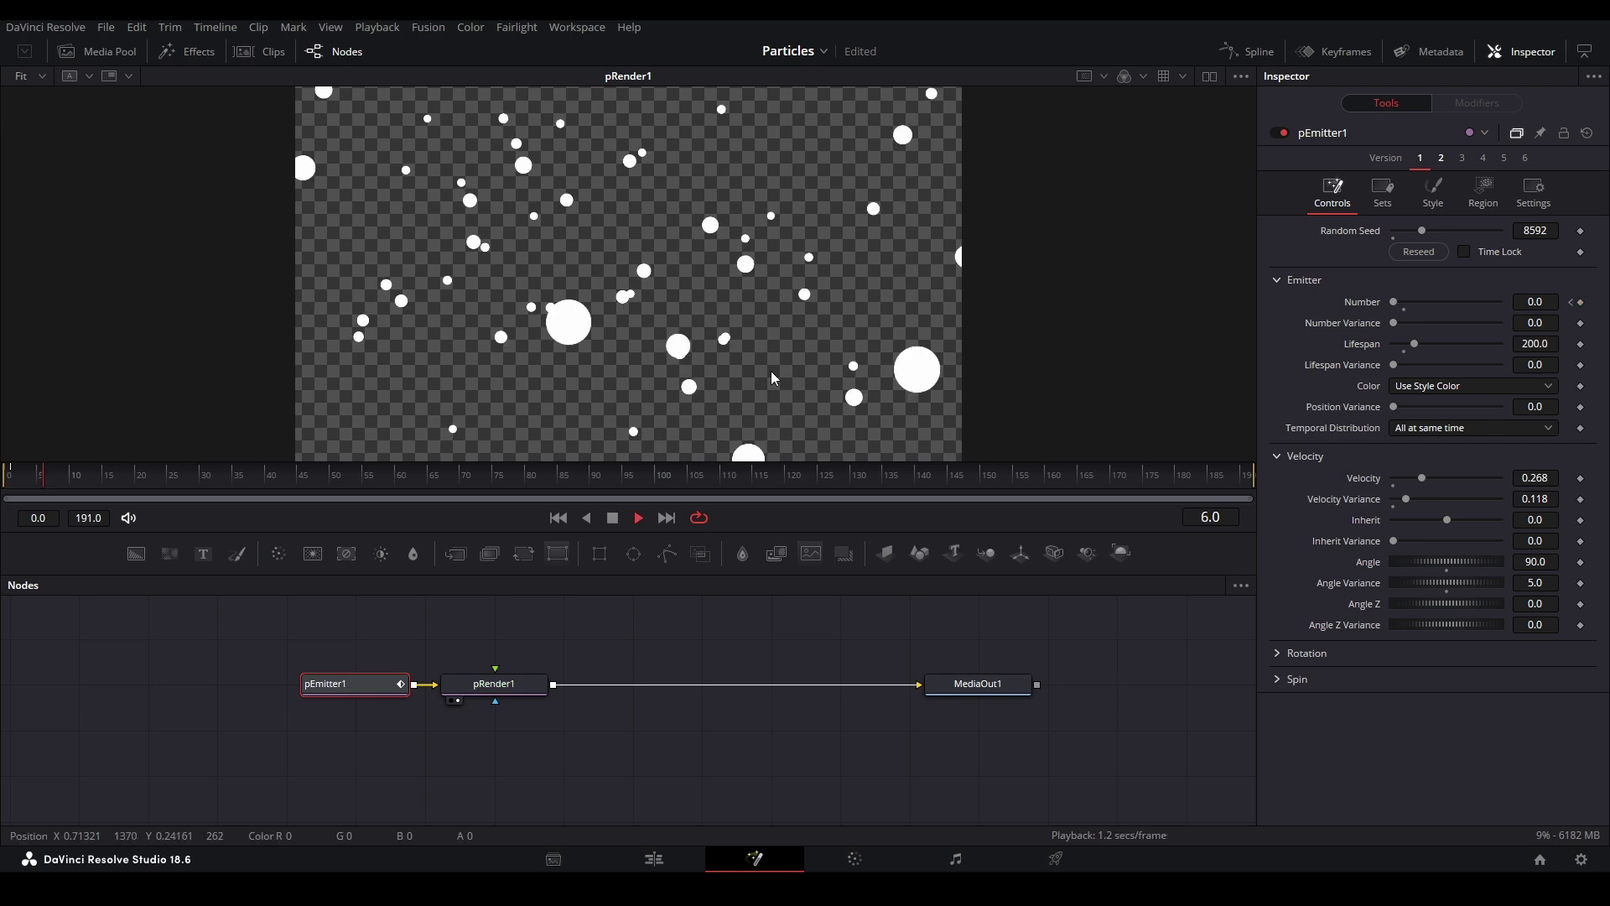
key(Home)
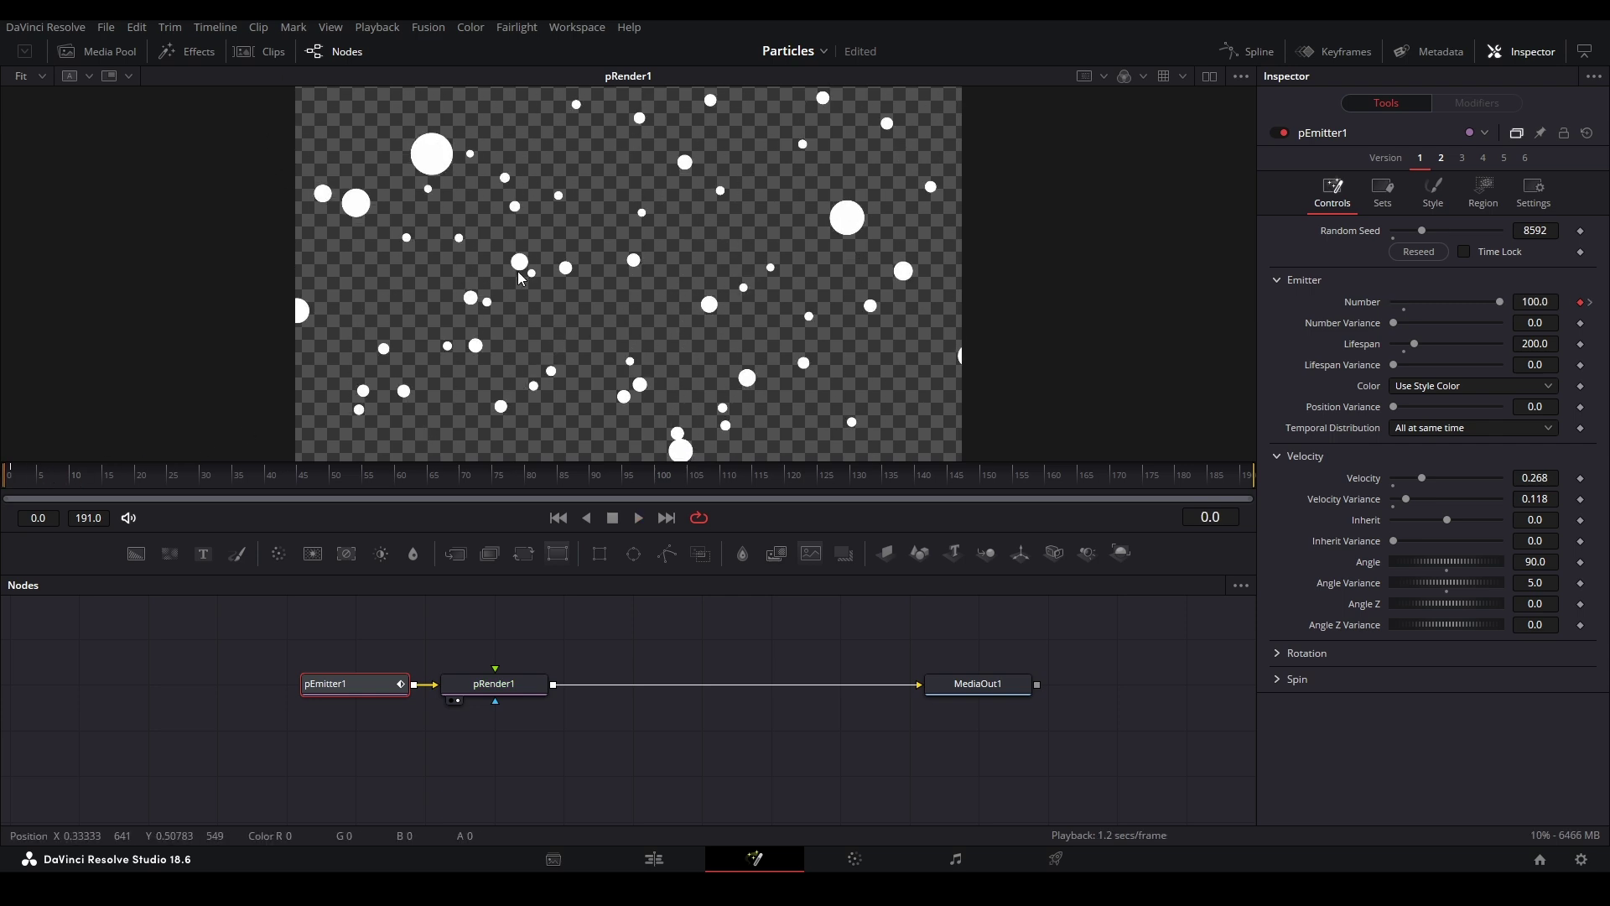
Step: Set pEmitter1's Velocity to about 0.094, Velocity Variance to about 0.063 and Angle Variance to 45, reviewing the movement
mouse_move(1420, 489)
mouse_down()
mouse_move(1403, 479)
mouse_move(1400, 500)
mouse_up()
key(space)
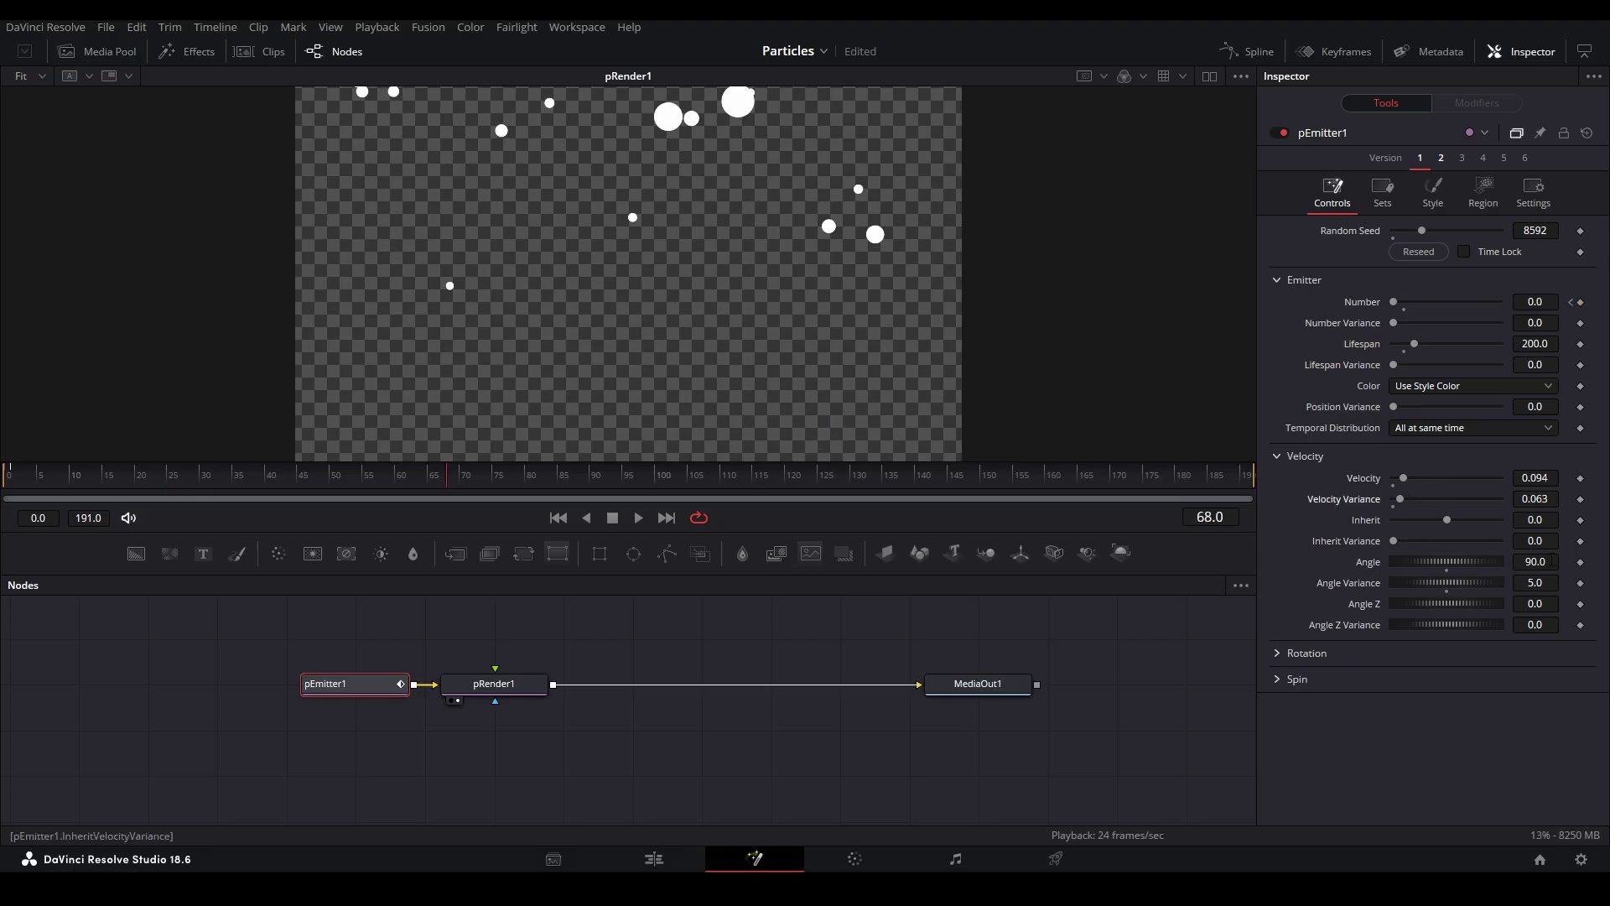
drag(1444, 575, 1389, 582)
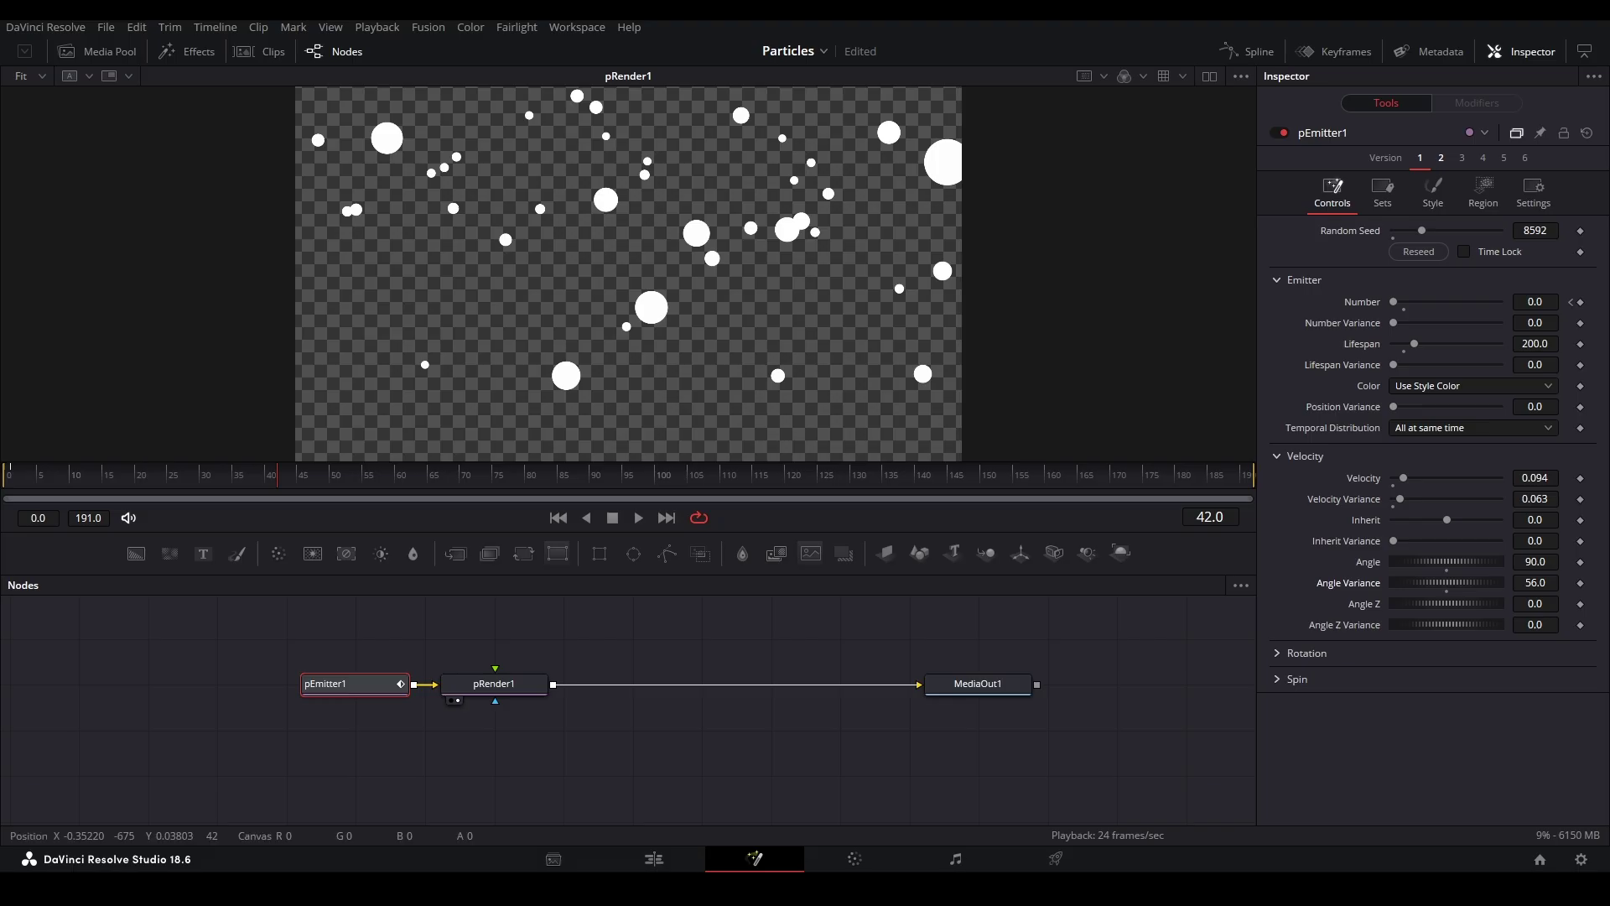
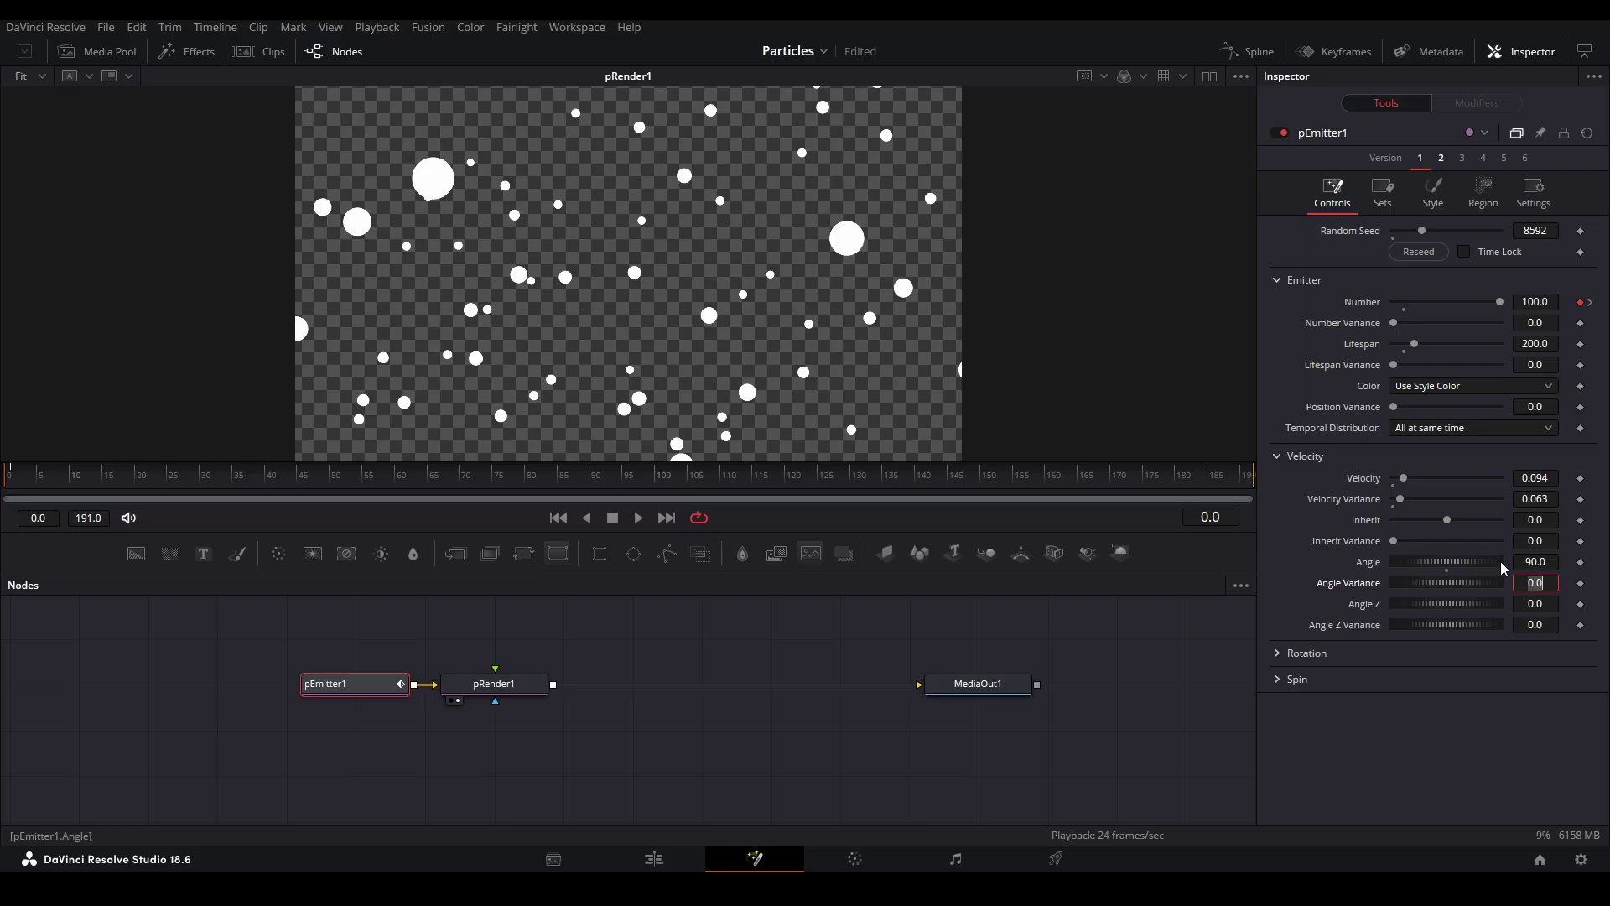
key(Return)
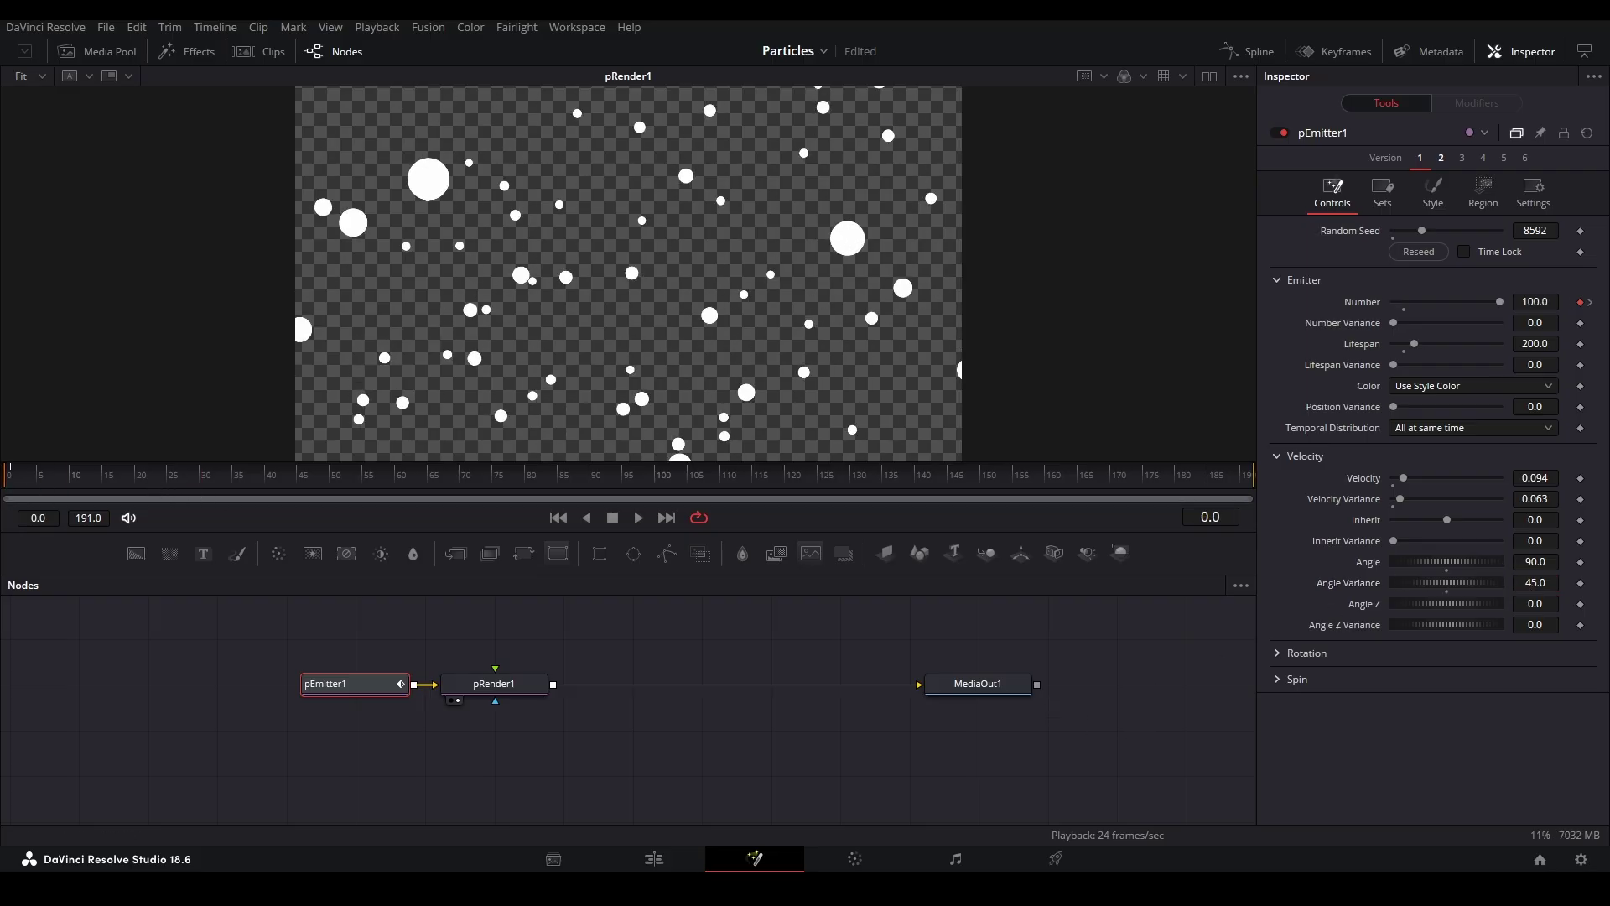
click(1300, 458)
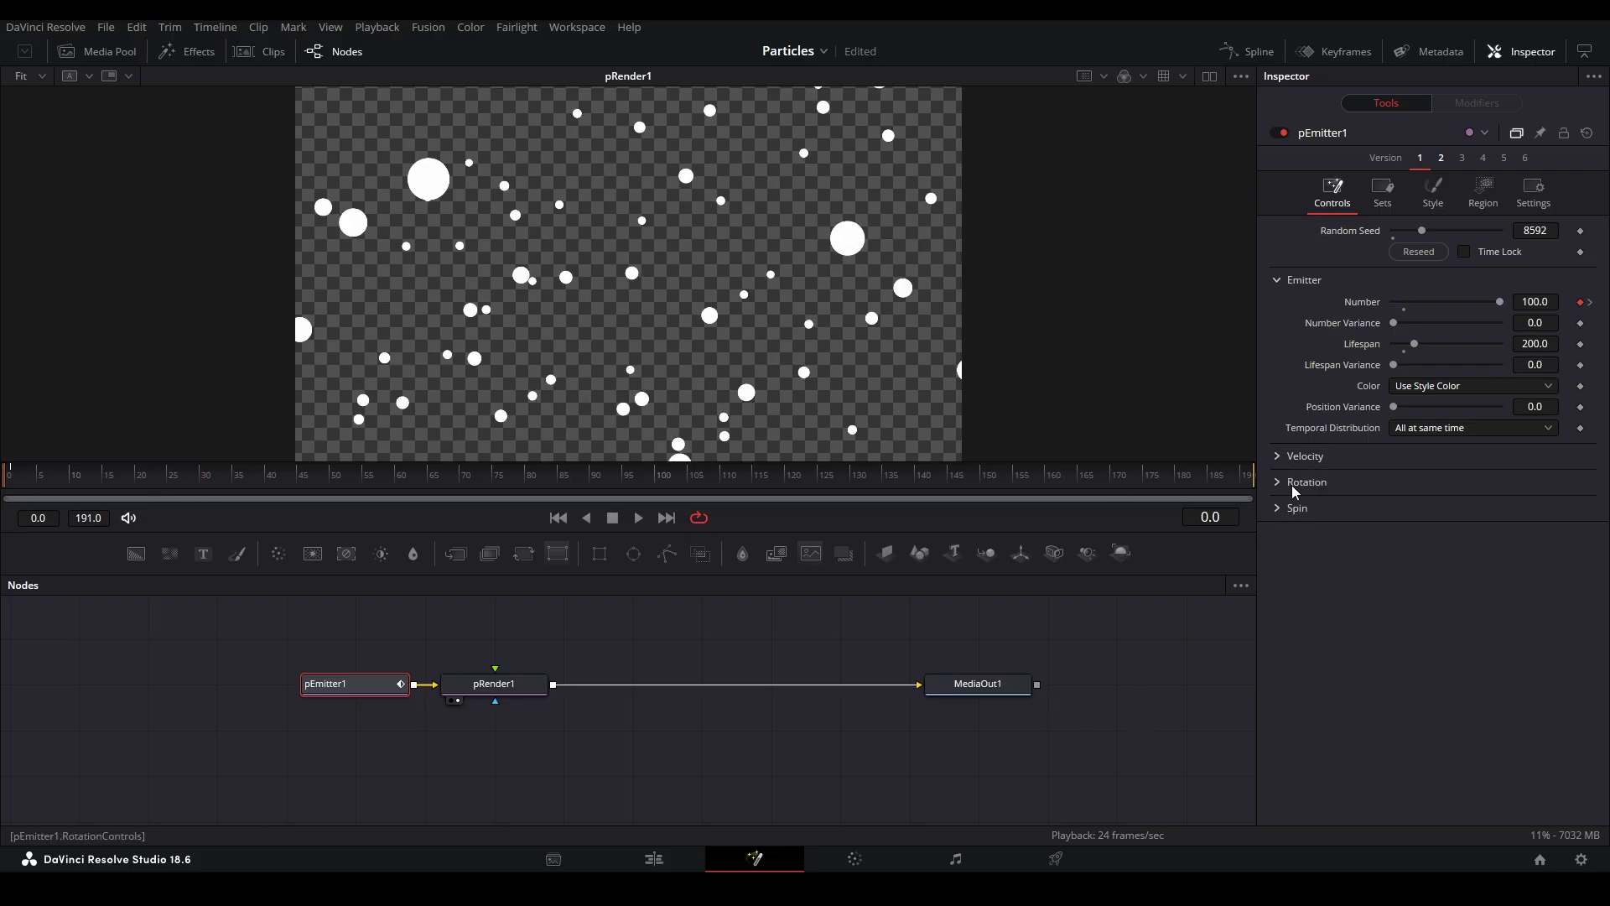
Step: Change pEmitter1's NGon Type to the shaded polygon star and set NGon Sides to 4
click(1444, 202)
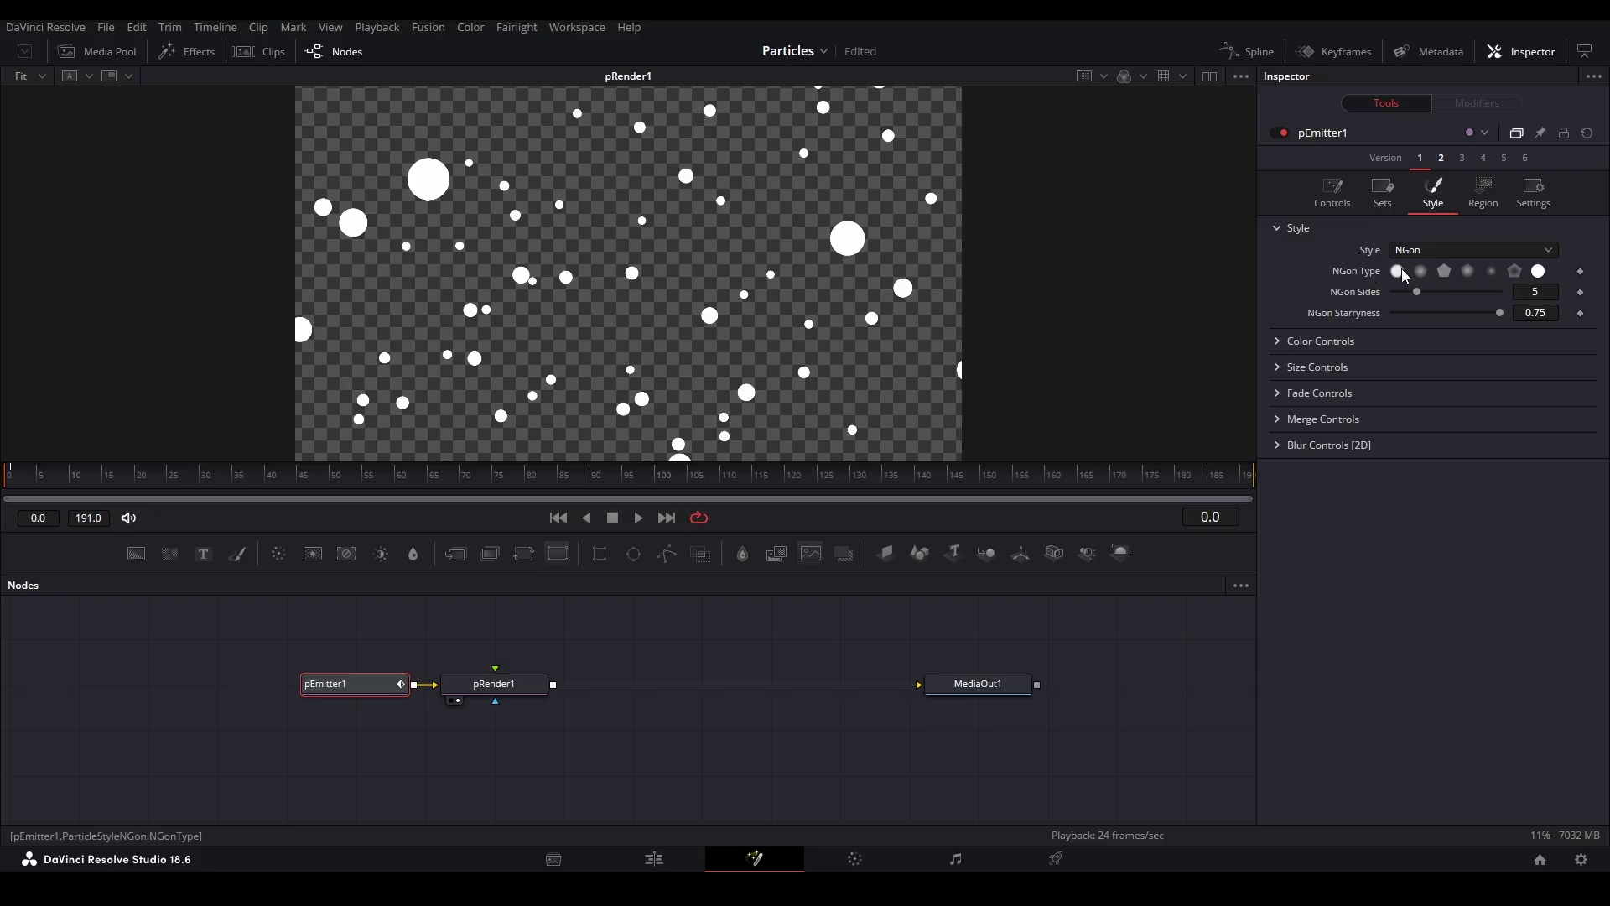
click(1515, 272)
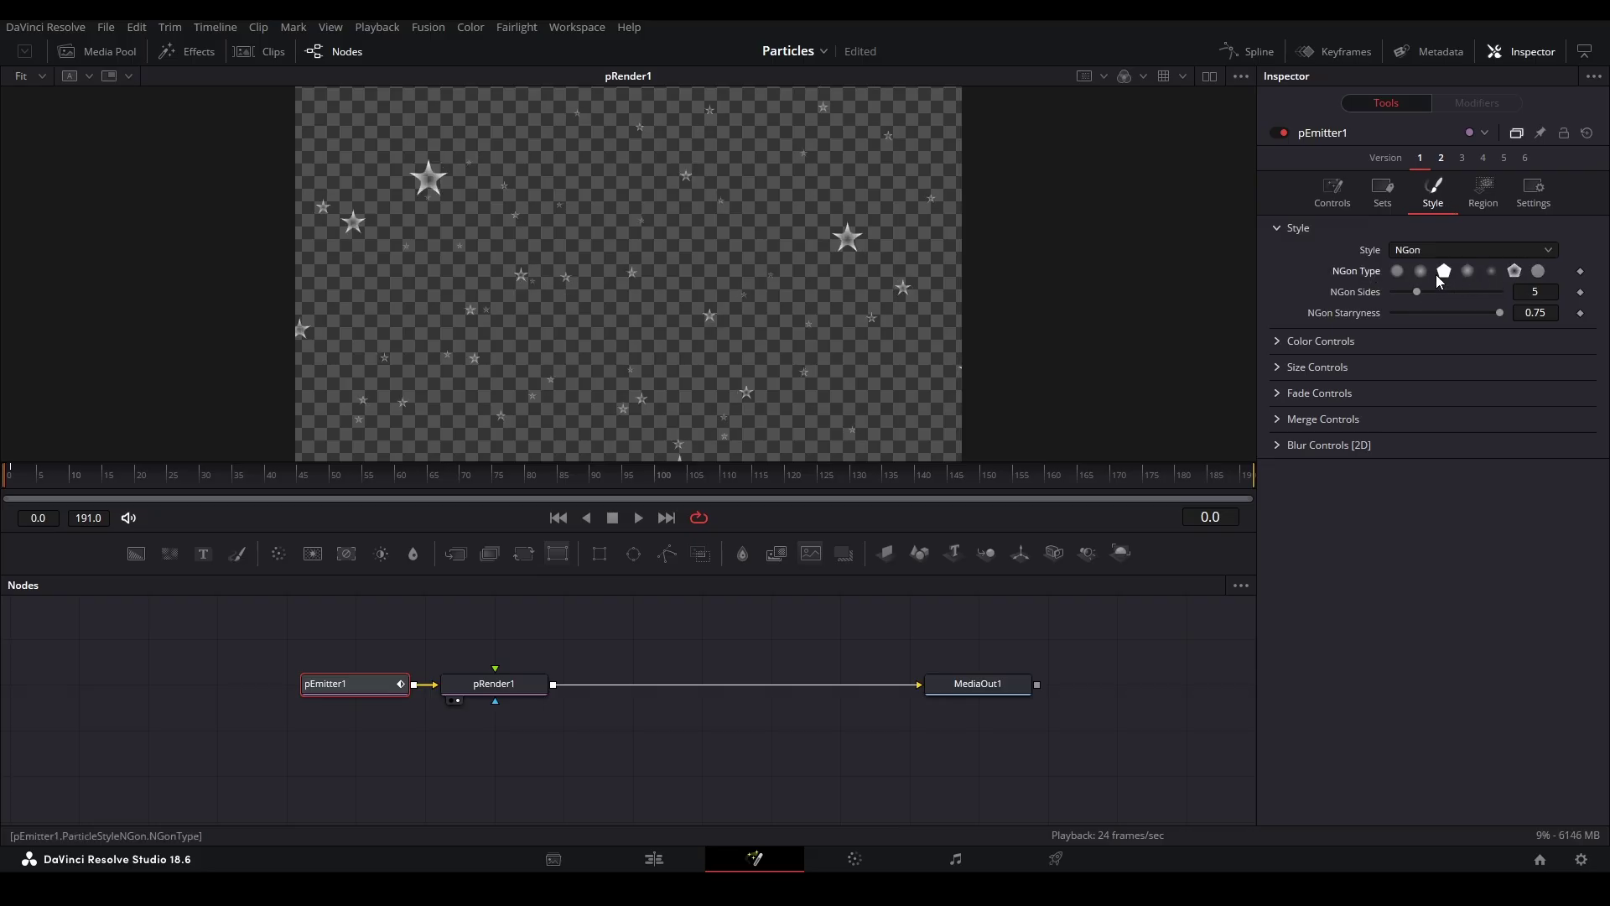
drag(1500, 313, 1572, 312)
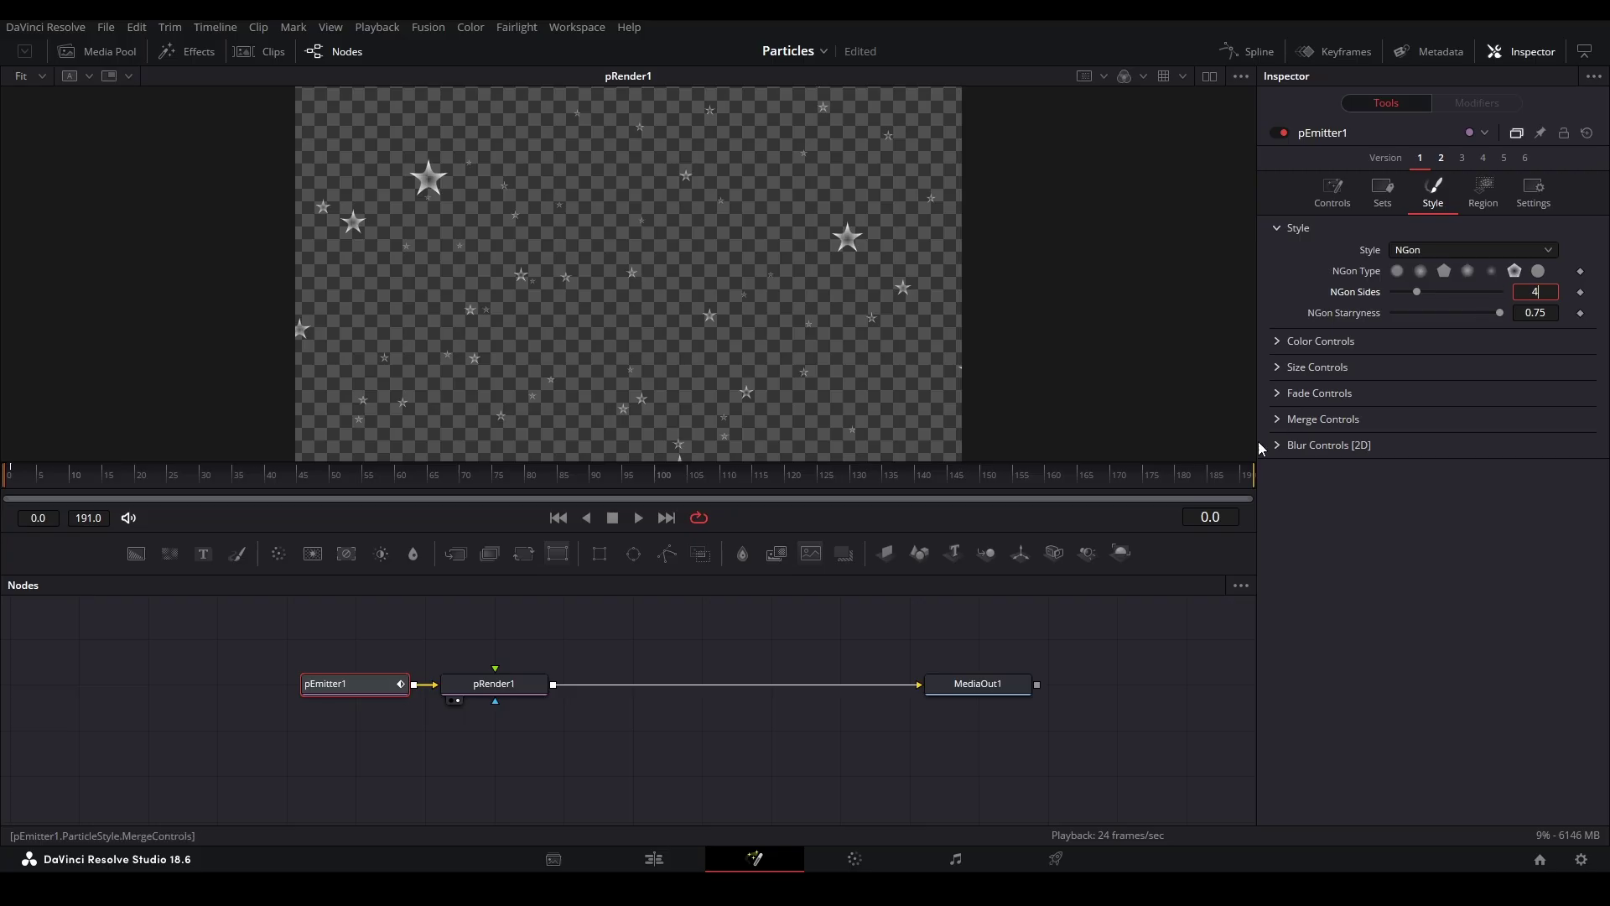
key(BackSpace)
text(4)
key(Return)
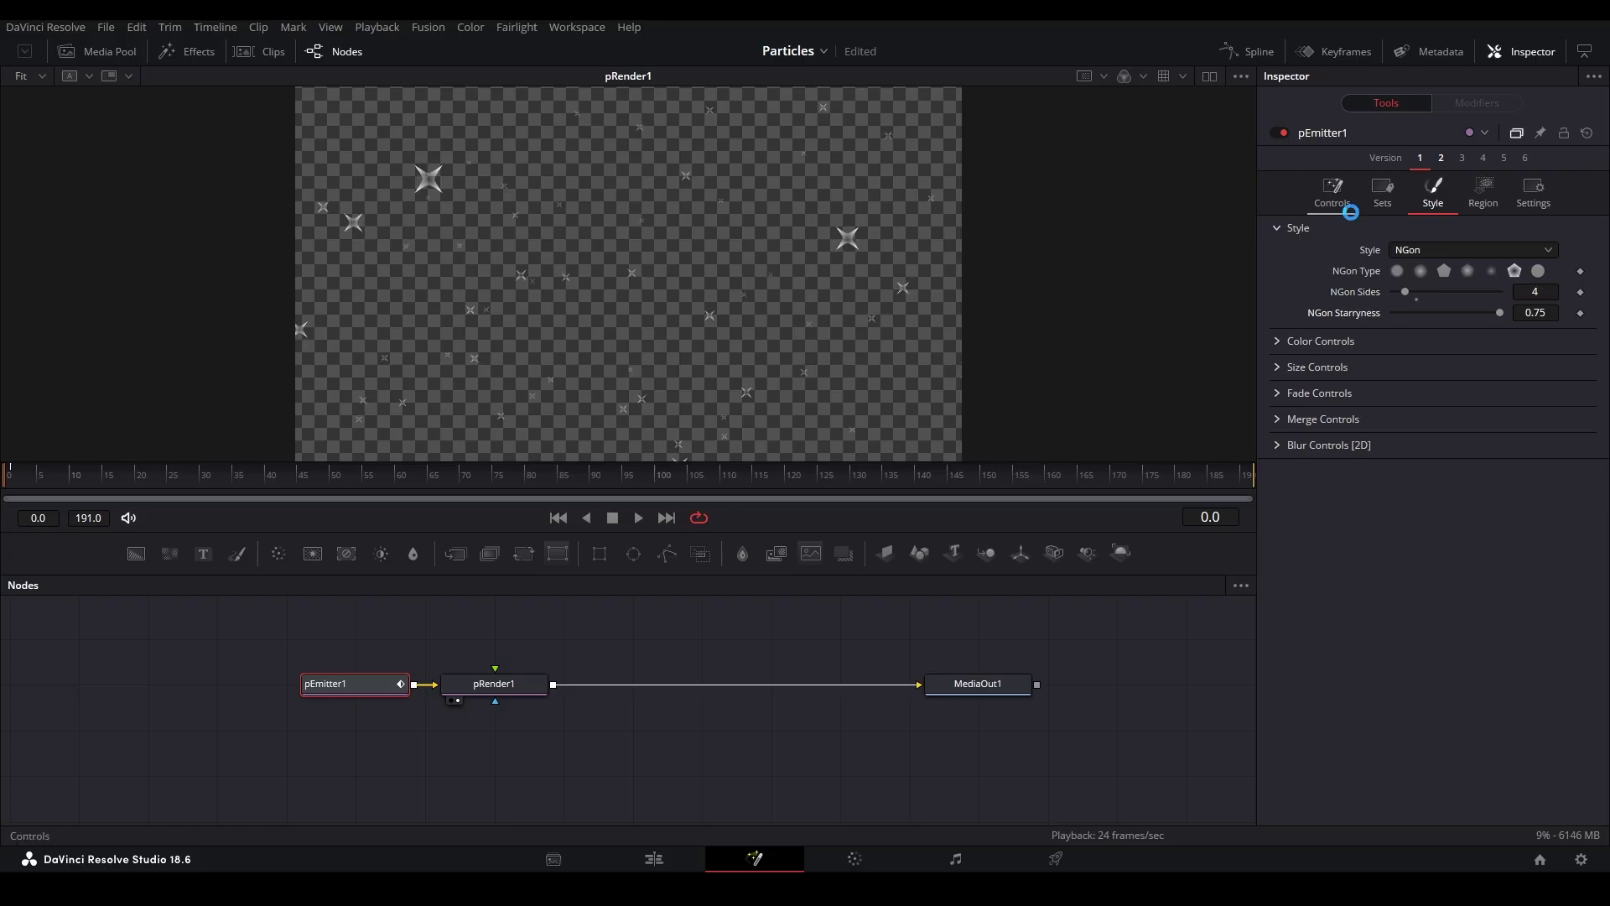
Step: Rotate pEmitter1's particles by setting the Z Rotation to about -44 so the four-pointed stars stand upright
click(1334, 194)
click(1277, 483)
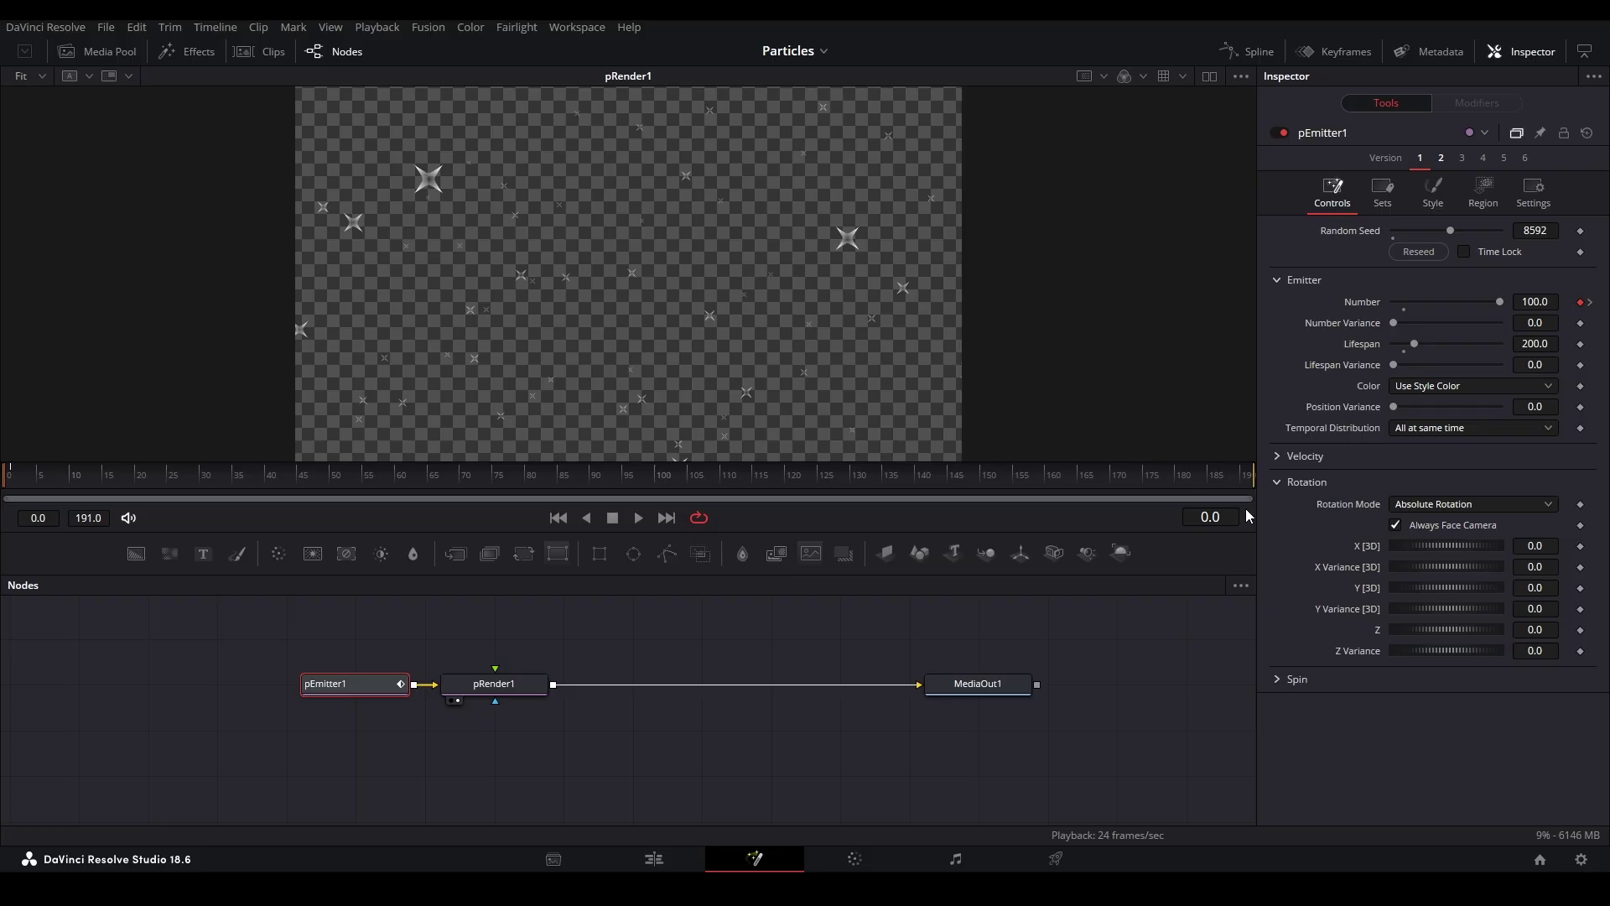
drag(1527, 549, 1483, 549)
drag(1534, 629, 1498, 629)
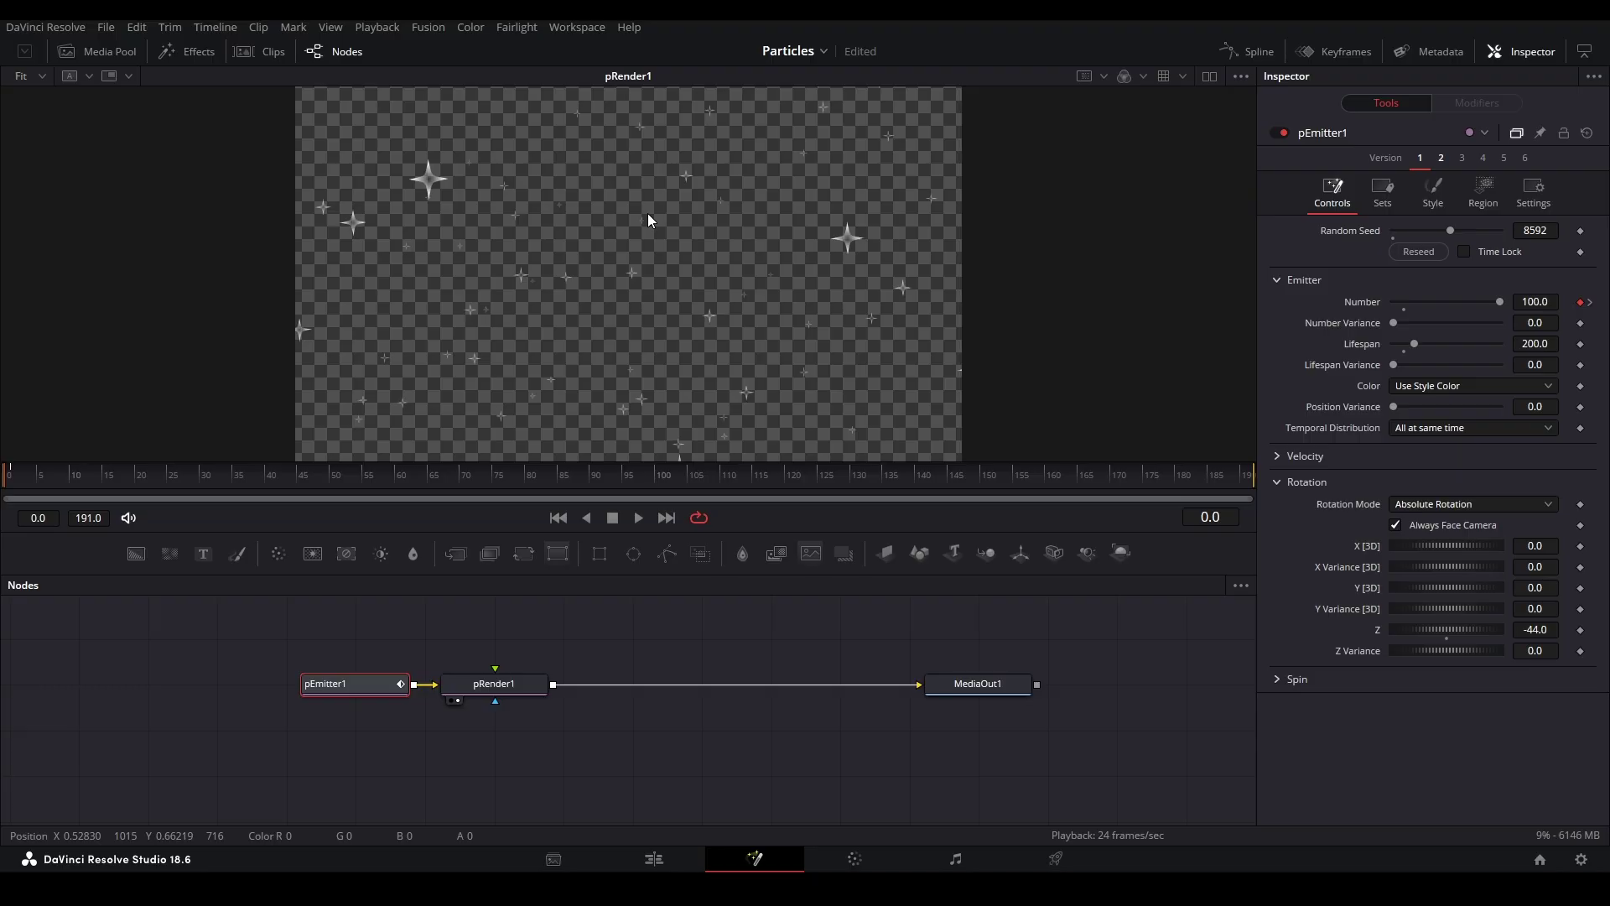
Step: Change pEmitter1's NGon Type to the solid polygon and play back the moving stars
click(1429, 191)
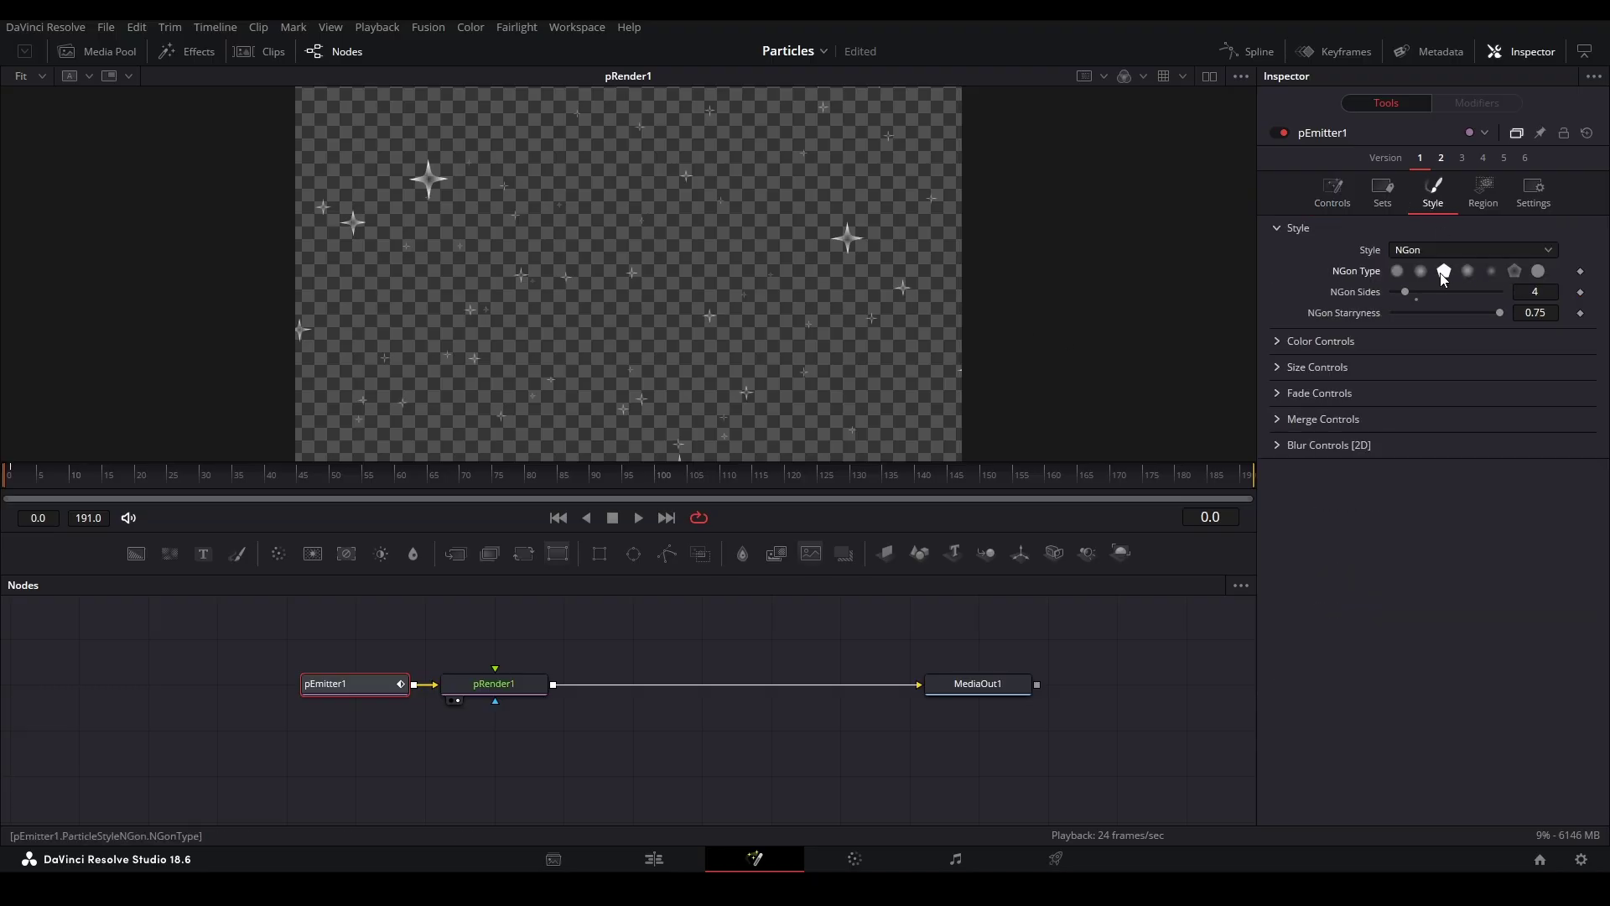
click(1333, 191)
key(space)
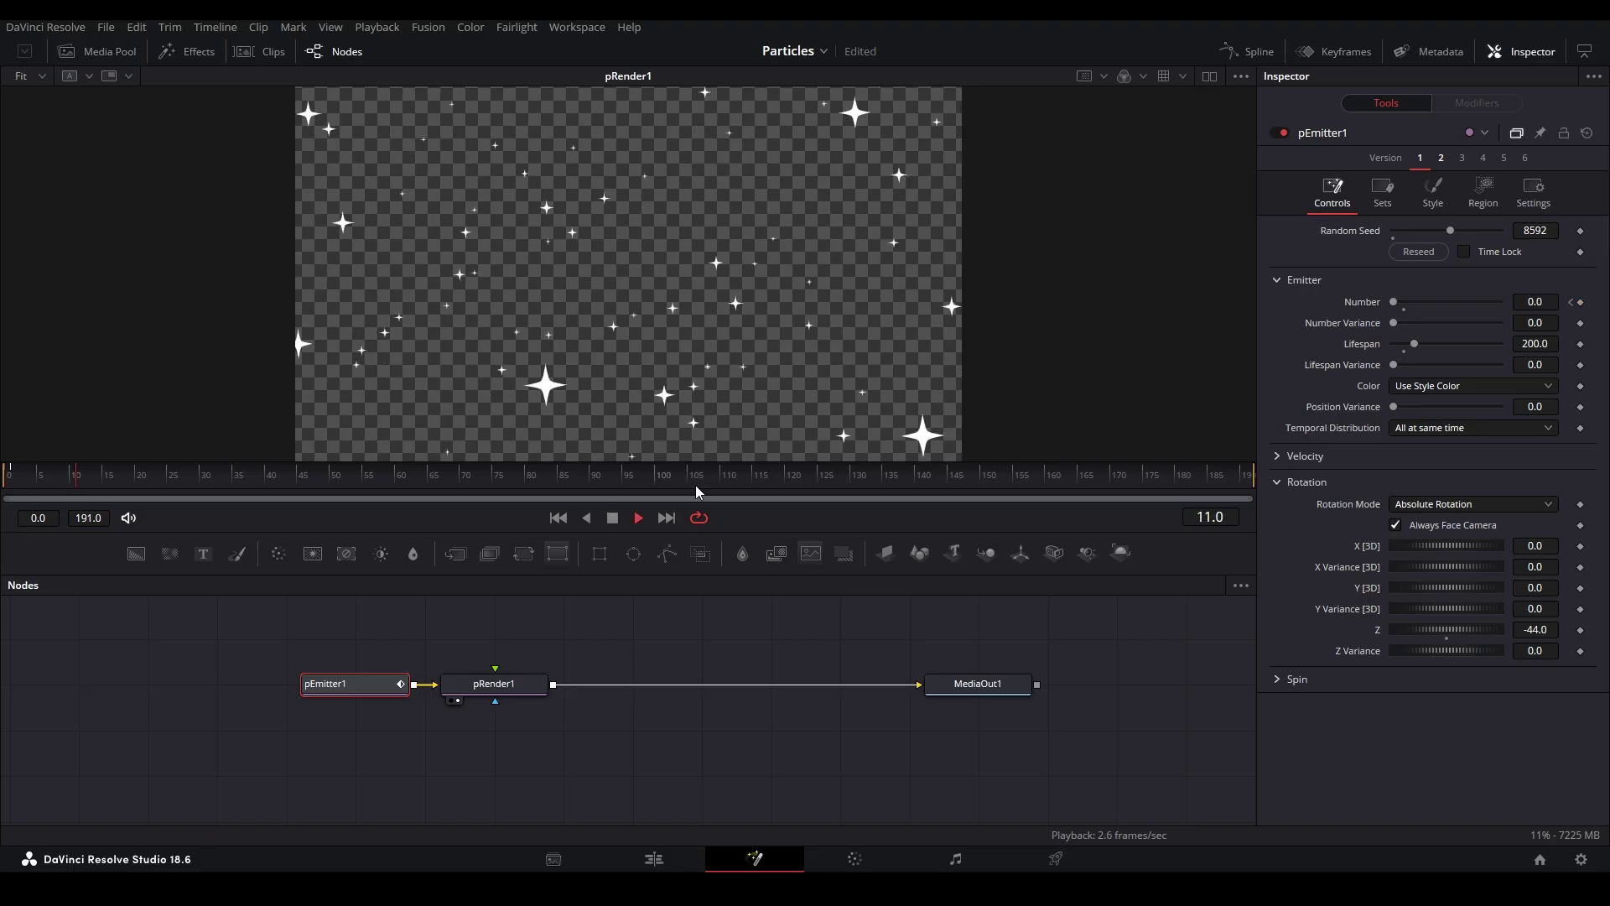
key(space)
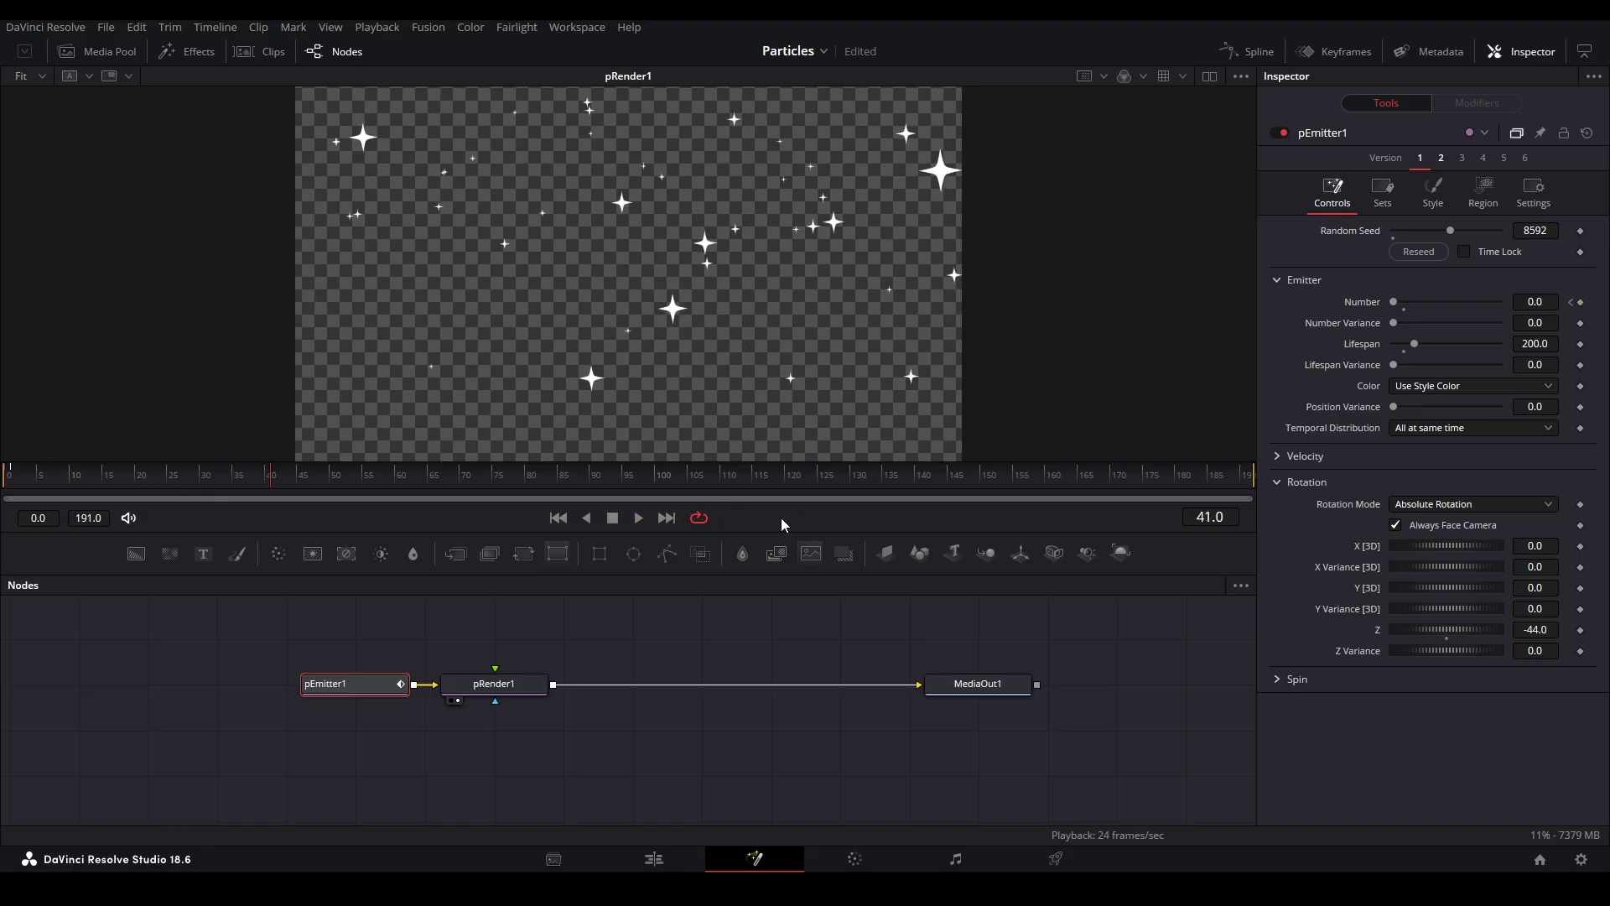
Step: Try a Z Spin of 2.0 on pEmitter1, play back the star movement and return to the first frame
click(1281, 682)
drag(264, 487, 5, 486)
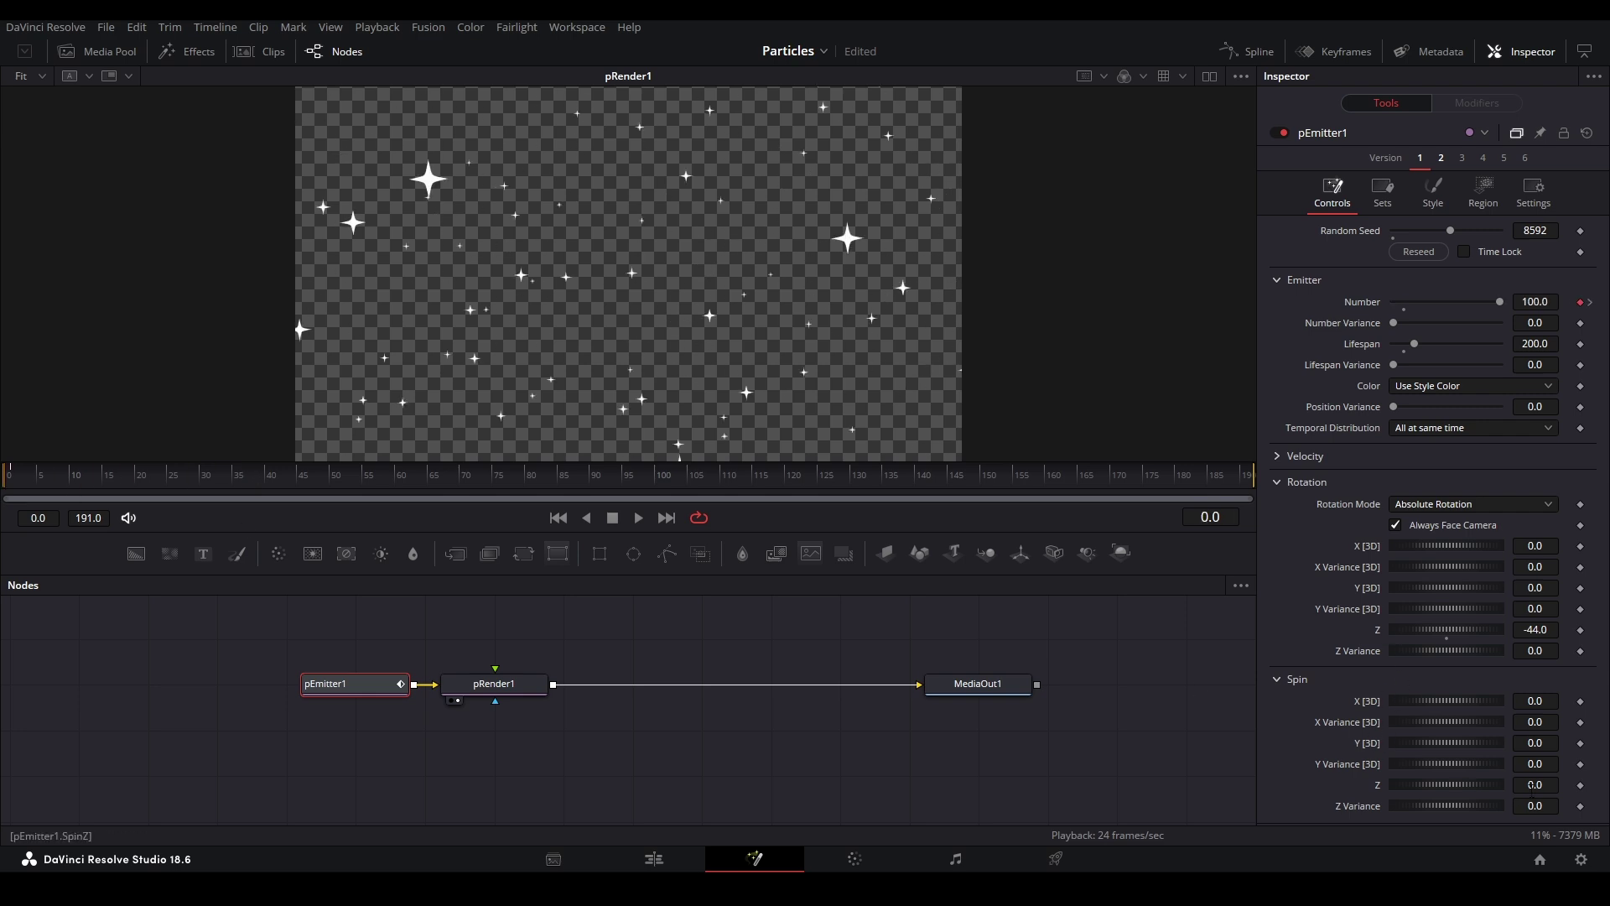
text(2)
key(Return)
key(space)
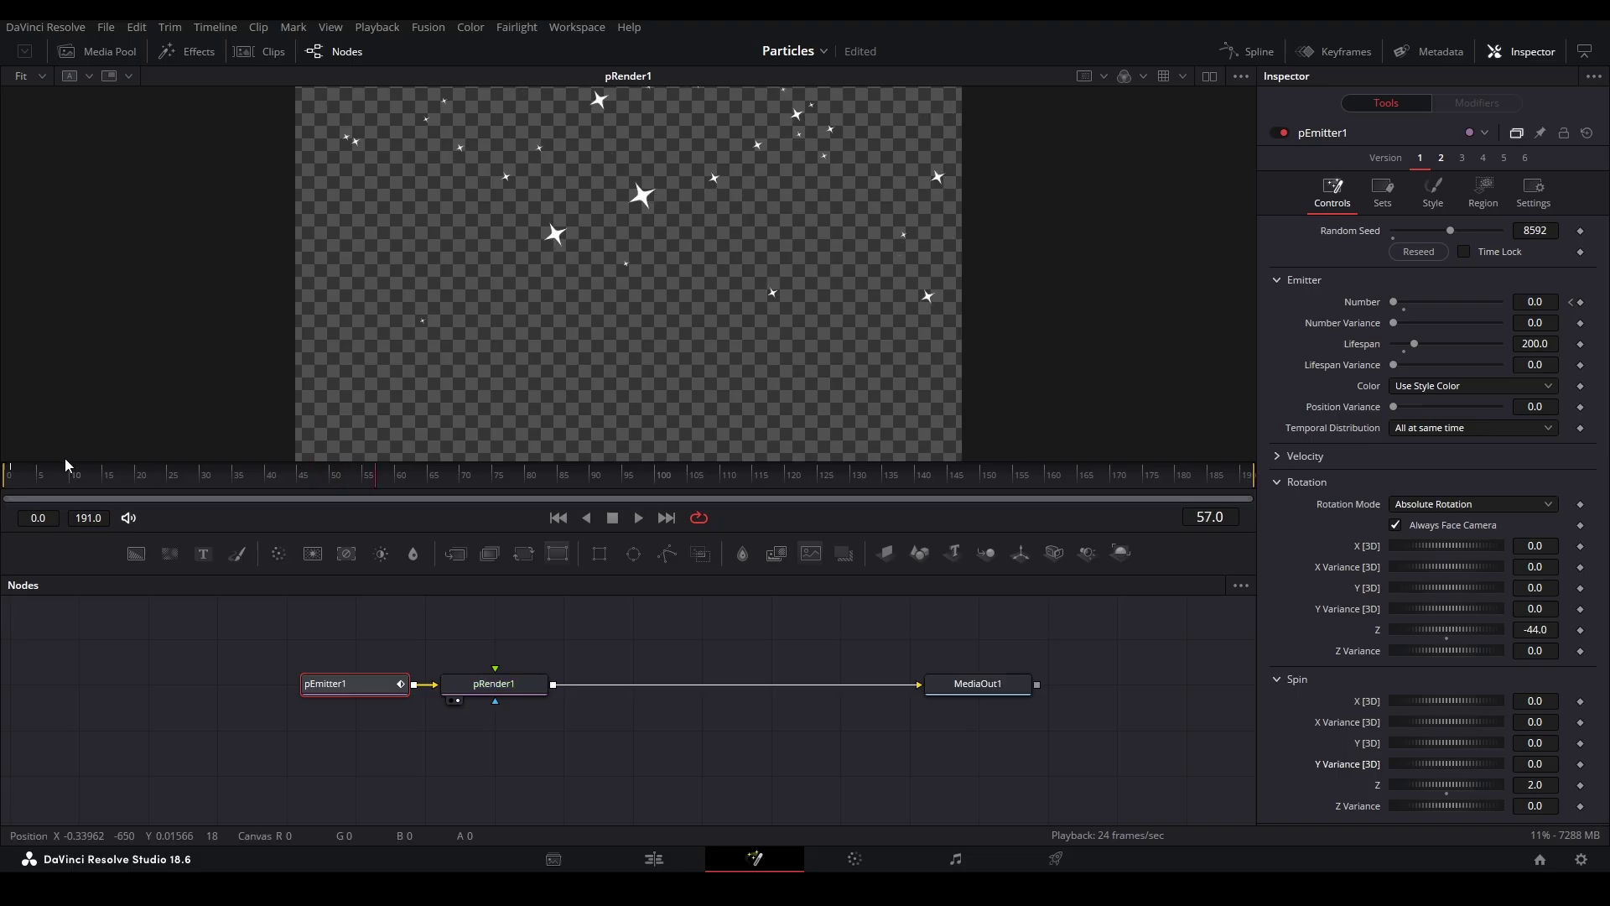
drag(50, 475, 4, 475)
Step: Try a Z Spin of 30 on pEmitter1 and play back the spinning stars
click(1529, 785)
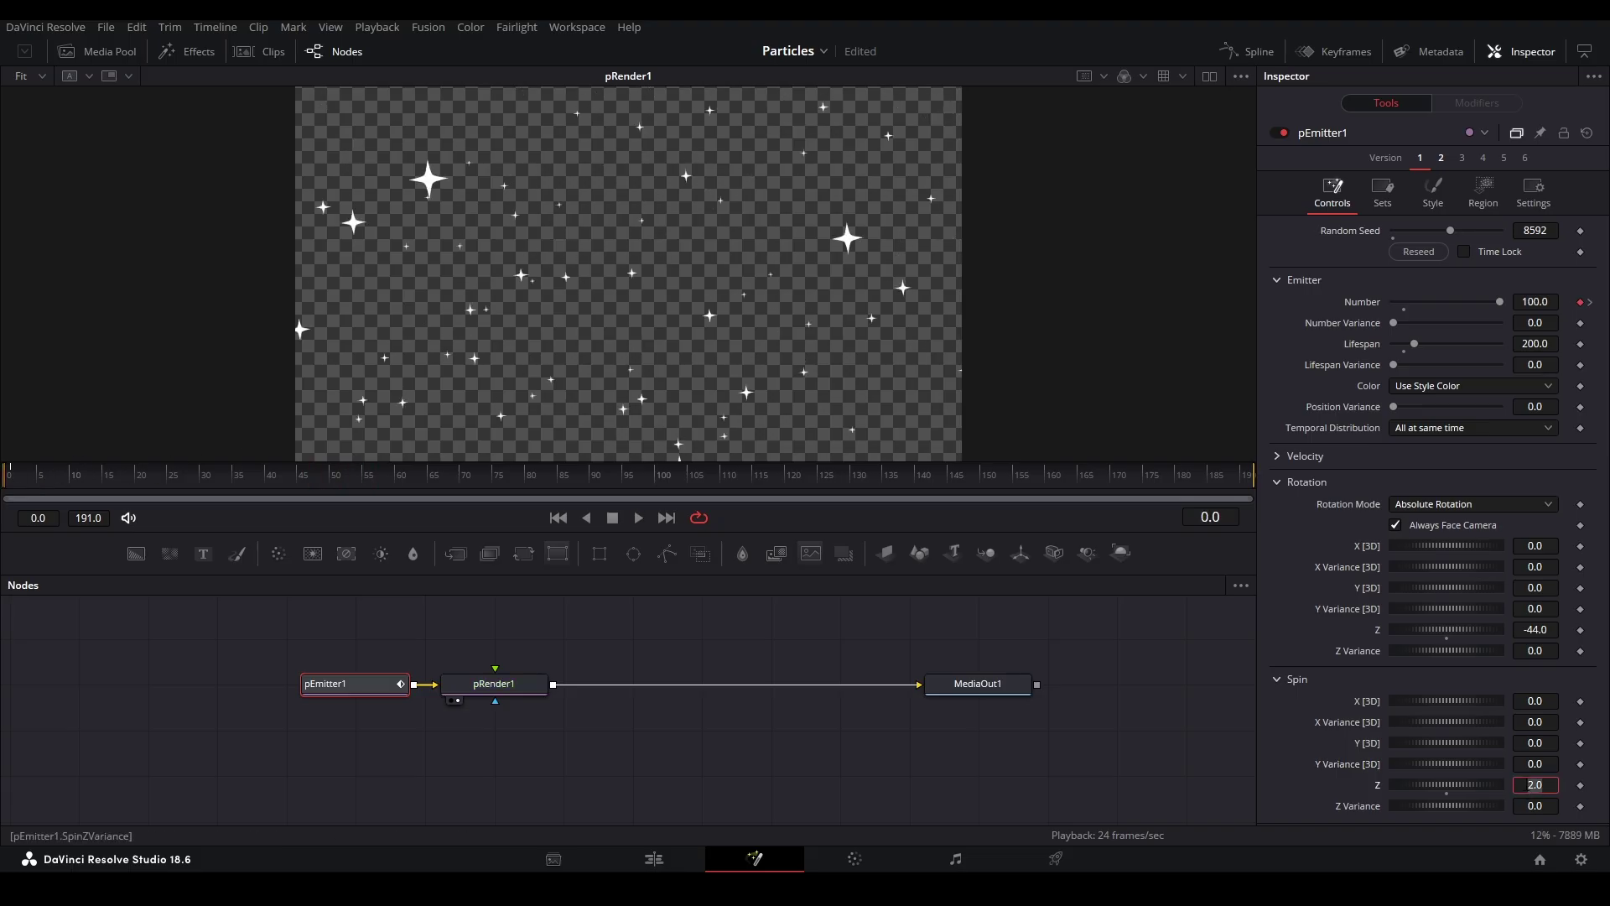
text(30)
key(Return)
key(space)
key(space)
Step: Reset pEmitter1's Z Spin to its default of 0.0 and play back the star movement
double_click(1381, 788)
key(space)
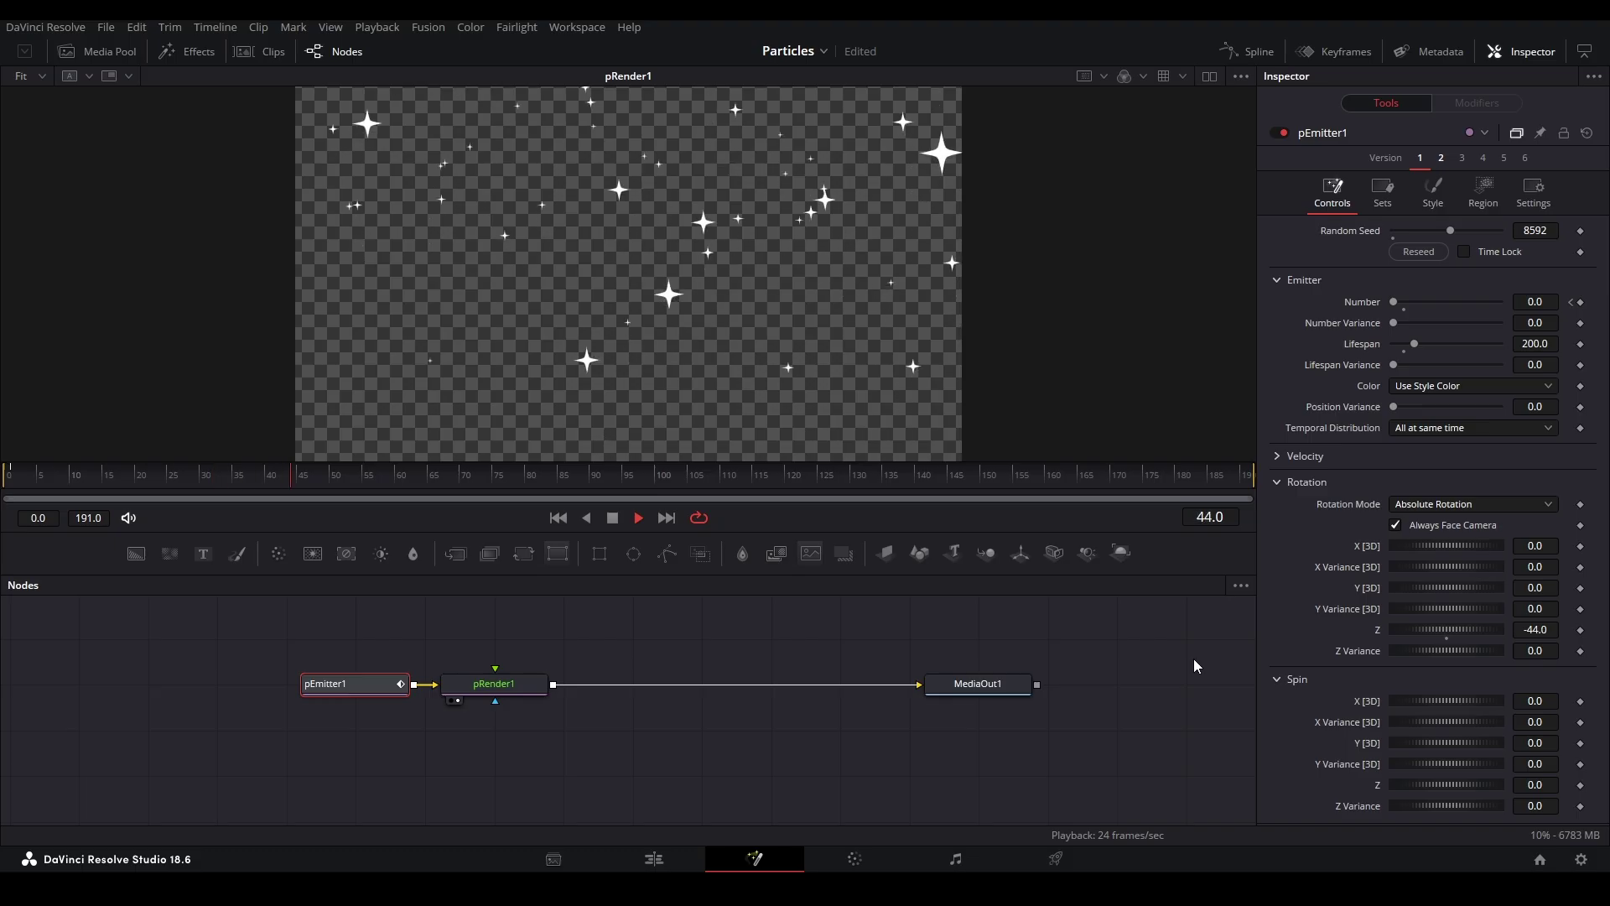
key(space)
Step: Return to frame 0, reposition the existing nodes and add a Text node containing the letter P at a size of about 0.1535
click(1433, 190)
drag(39, 475, 3, 475)
drag(506, 699, 575, 730)
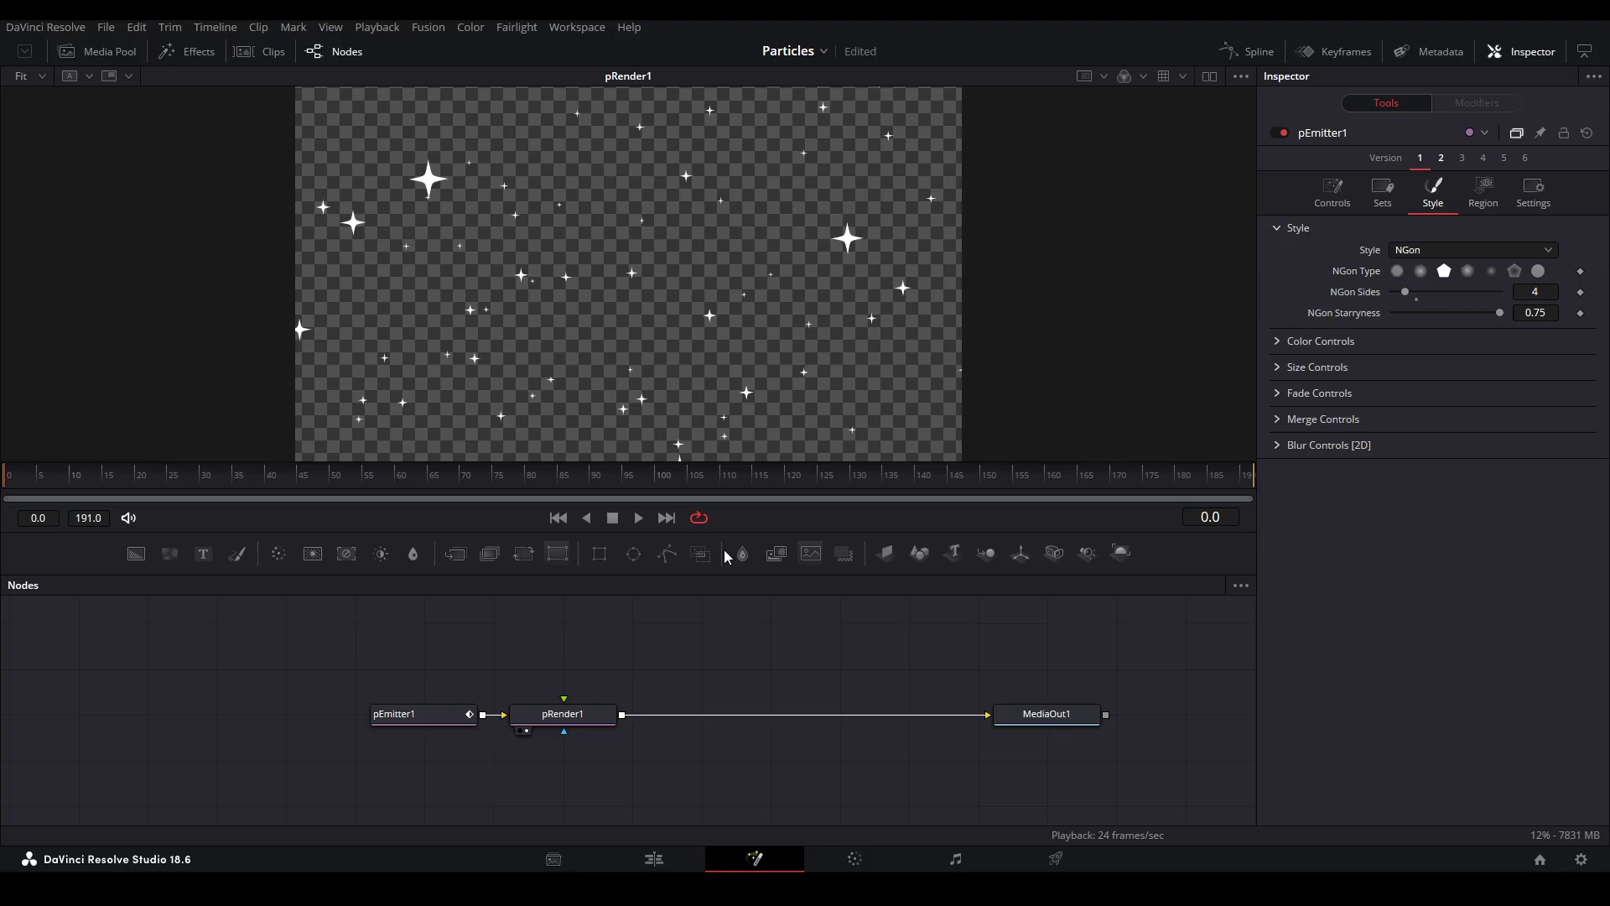
drag(202, 553, 344, 635)
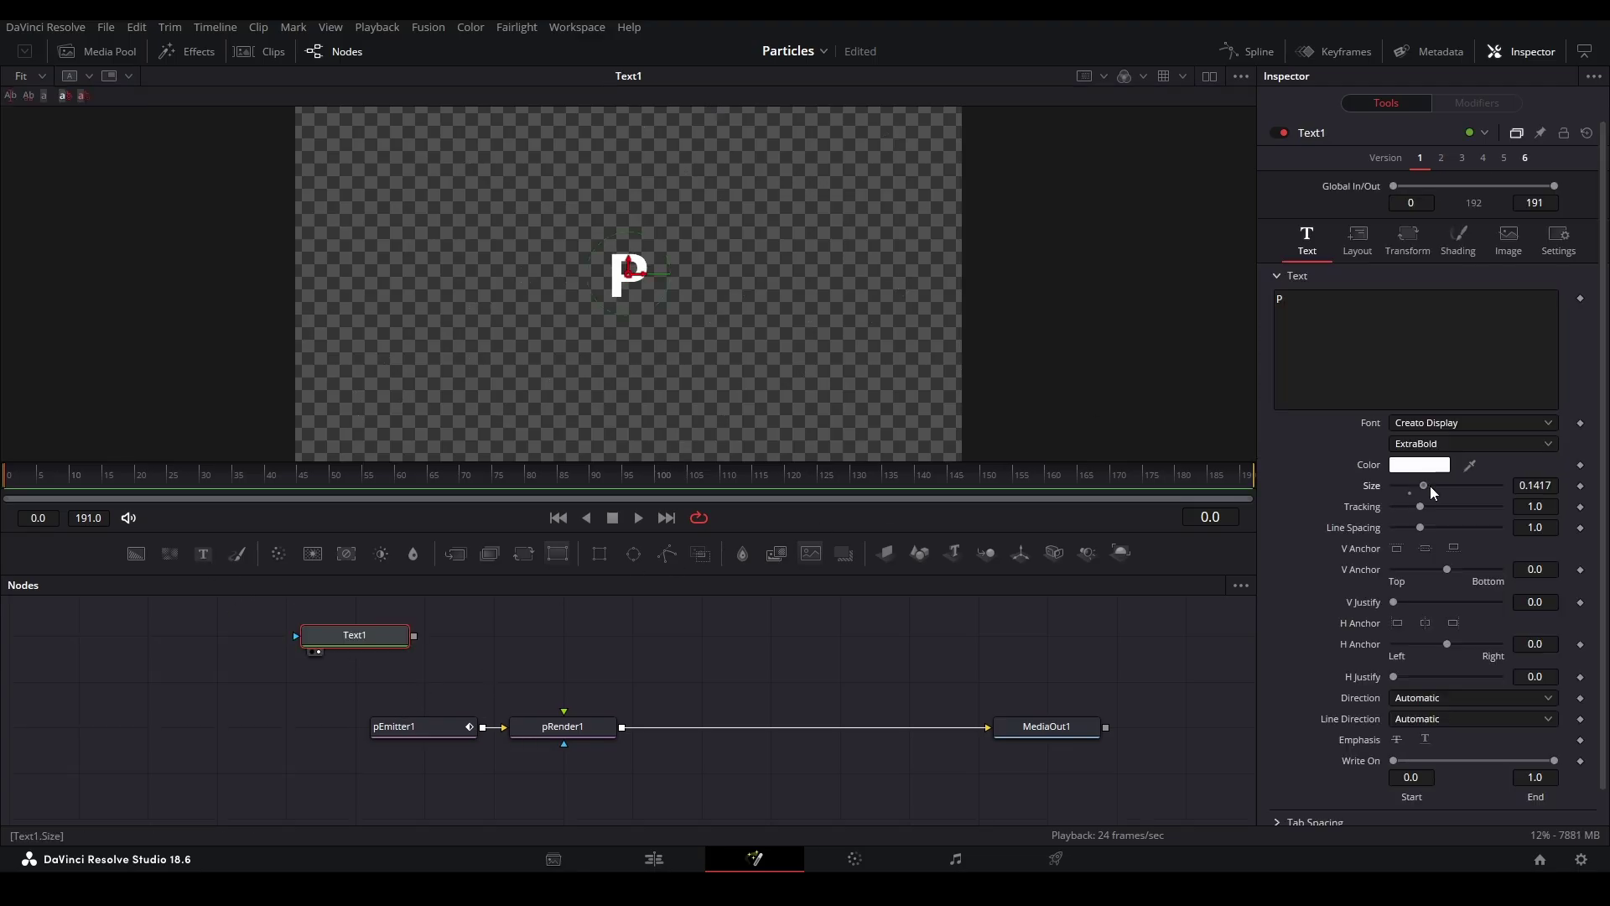
Step: Set pEmitter1's particle Style to Bitmap, connect Text1 to it and align Text1 directly above the emitter
click(415, 723)
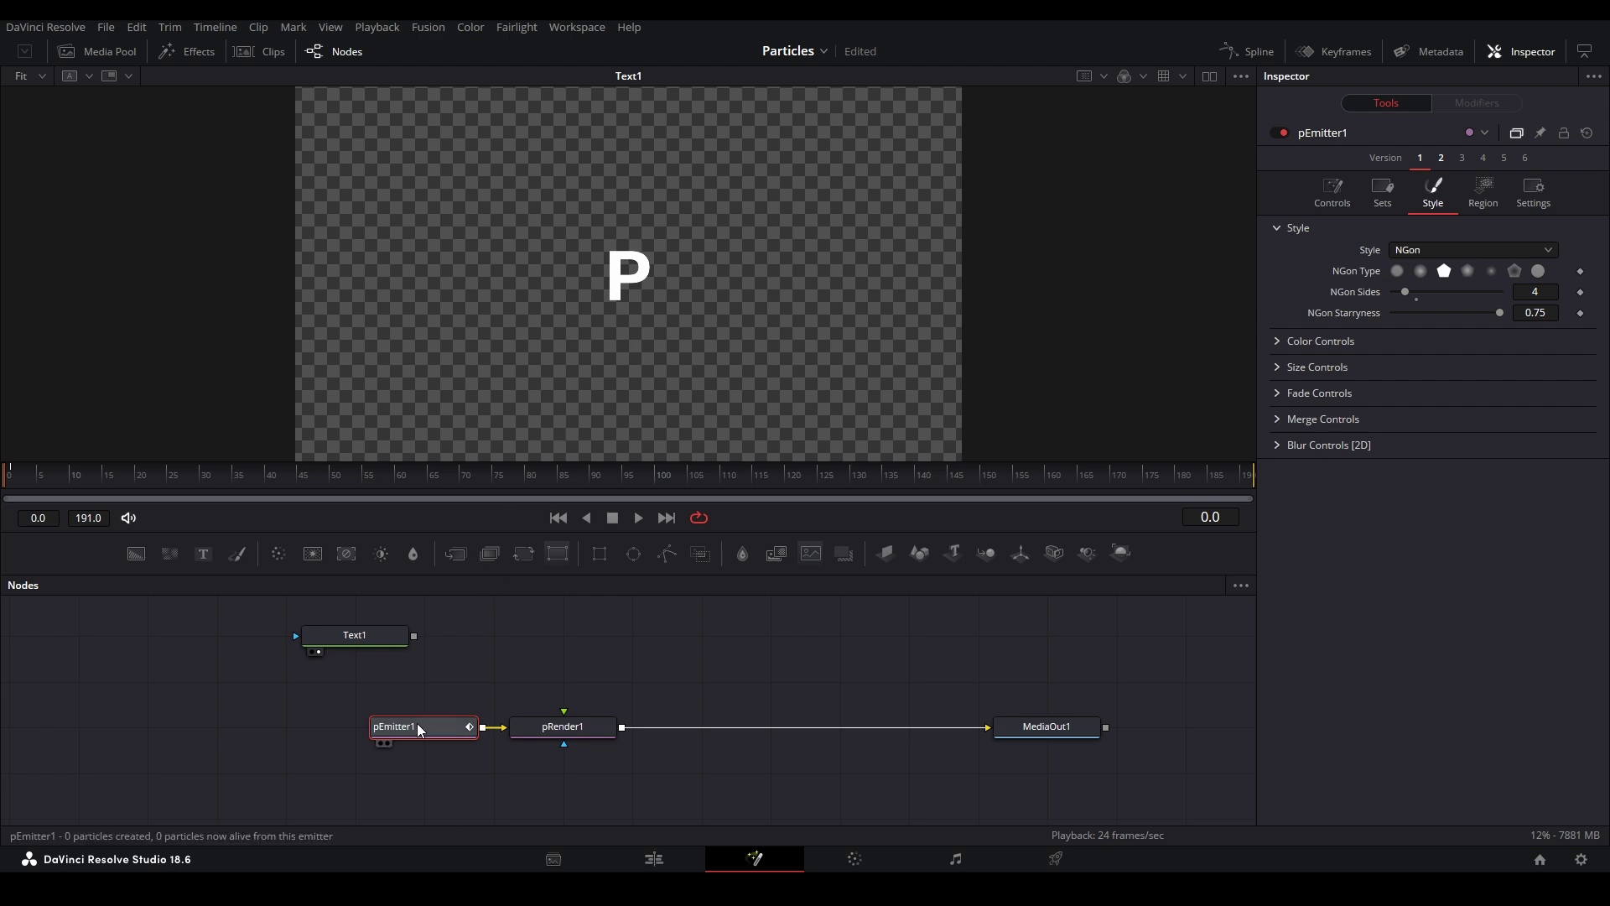
click(1469, 252)
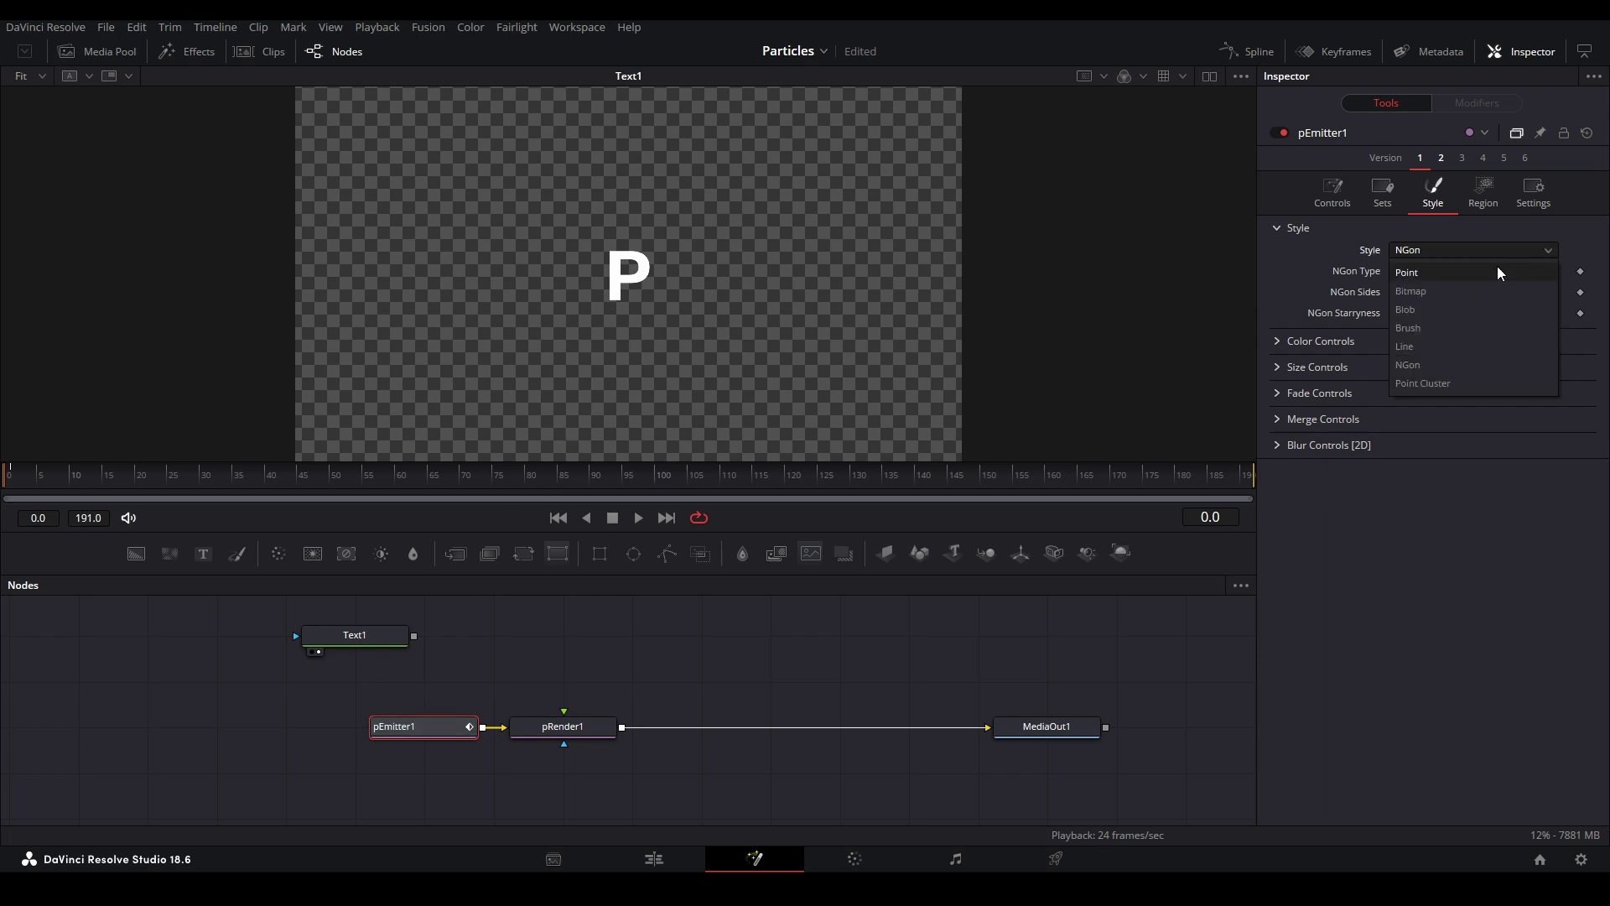
click(1470, 292)
drag(412, 644, 421, 727)
drag(361, 635, 429, 635)
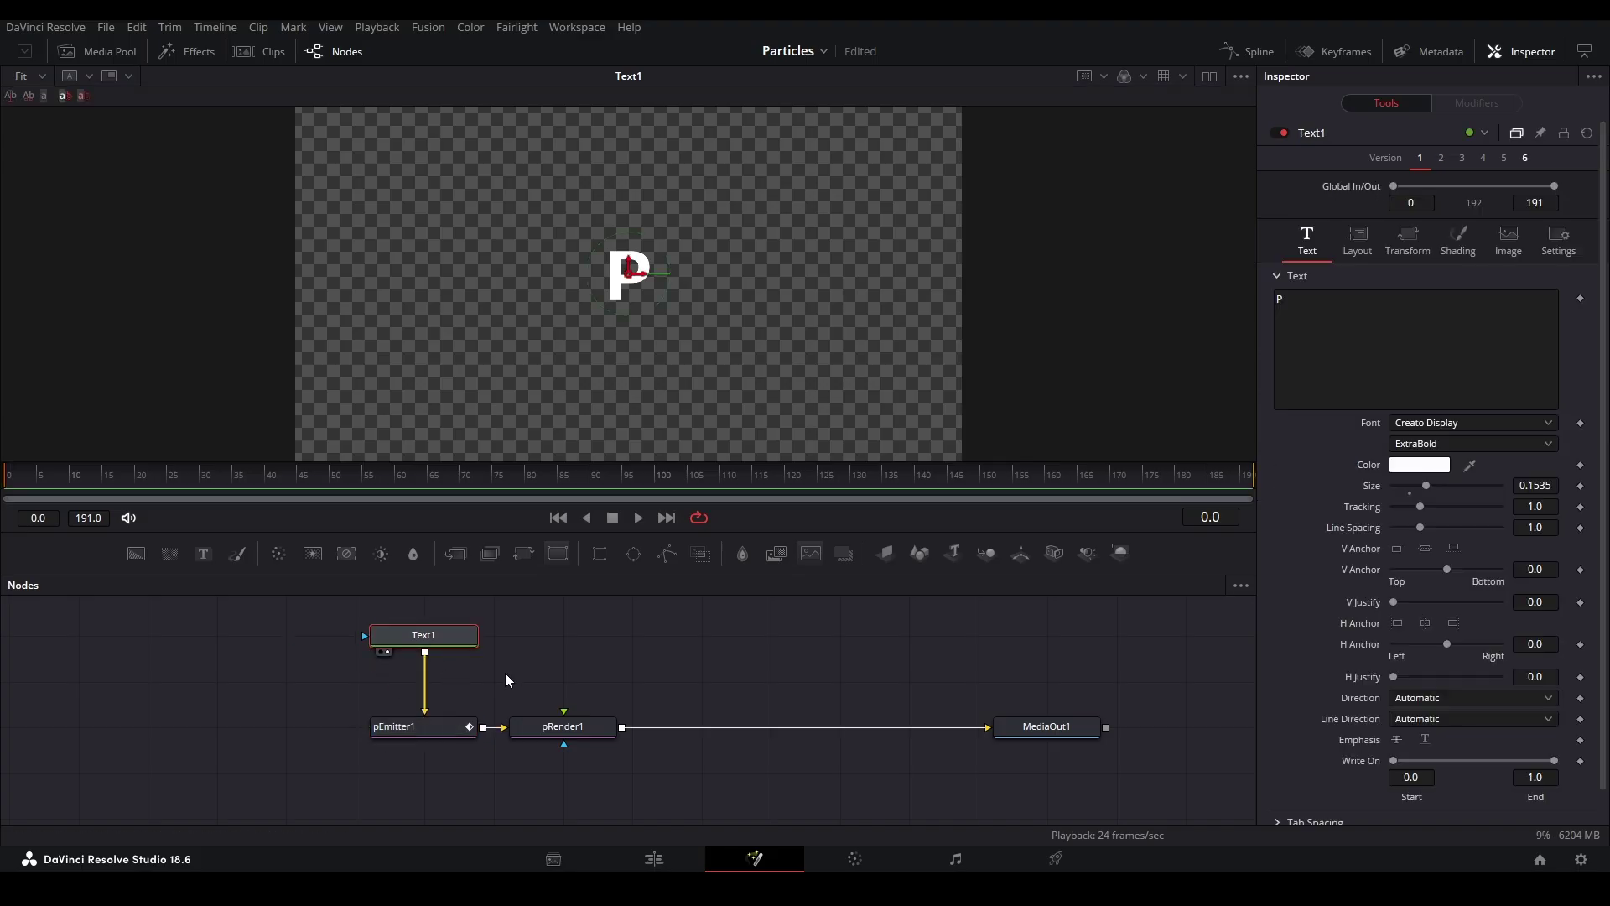
Step: Show pRender1 in the viewer and examine the text particles on the first frames
click(559, 723)
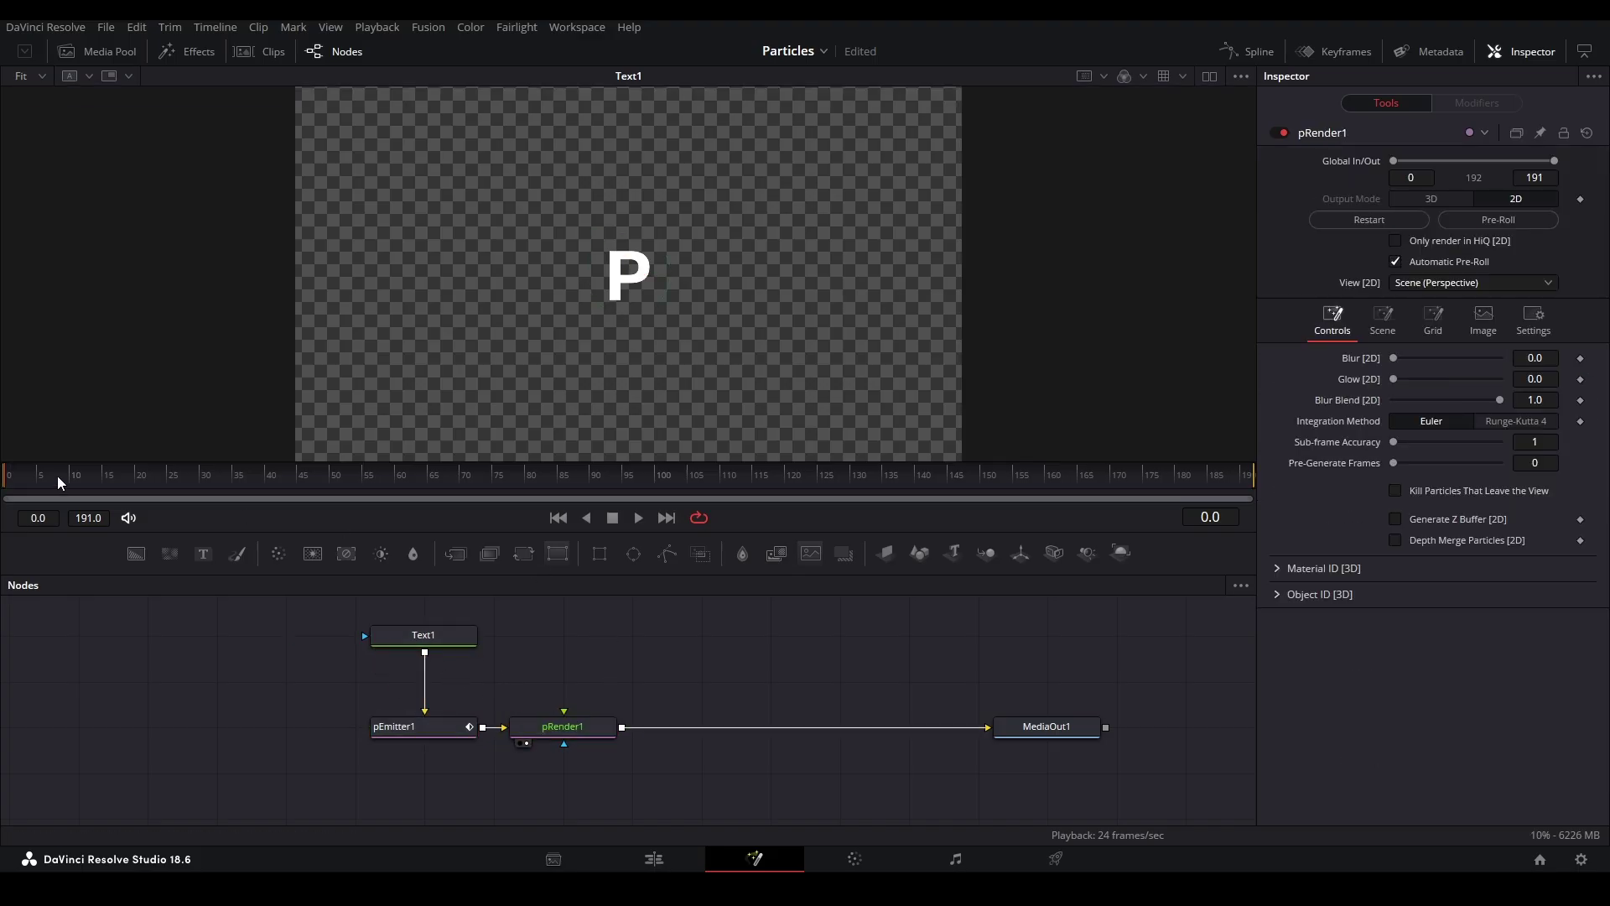
key(1)
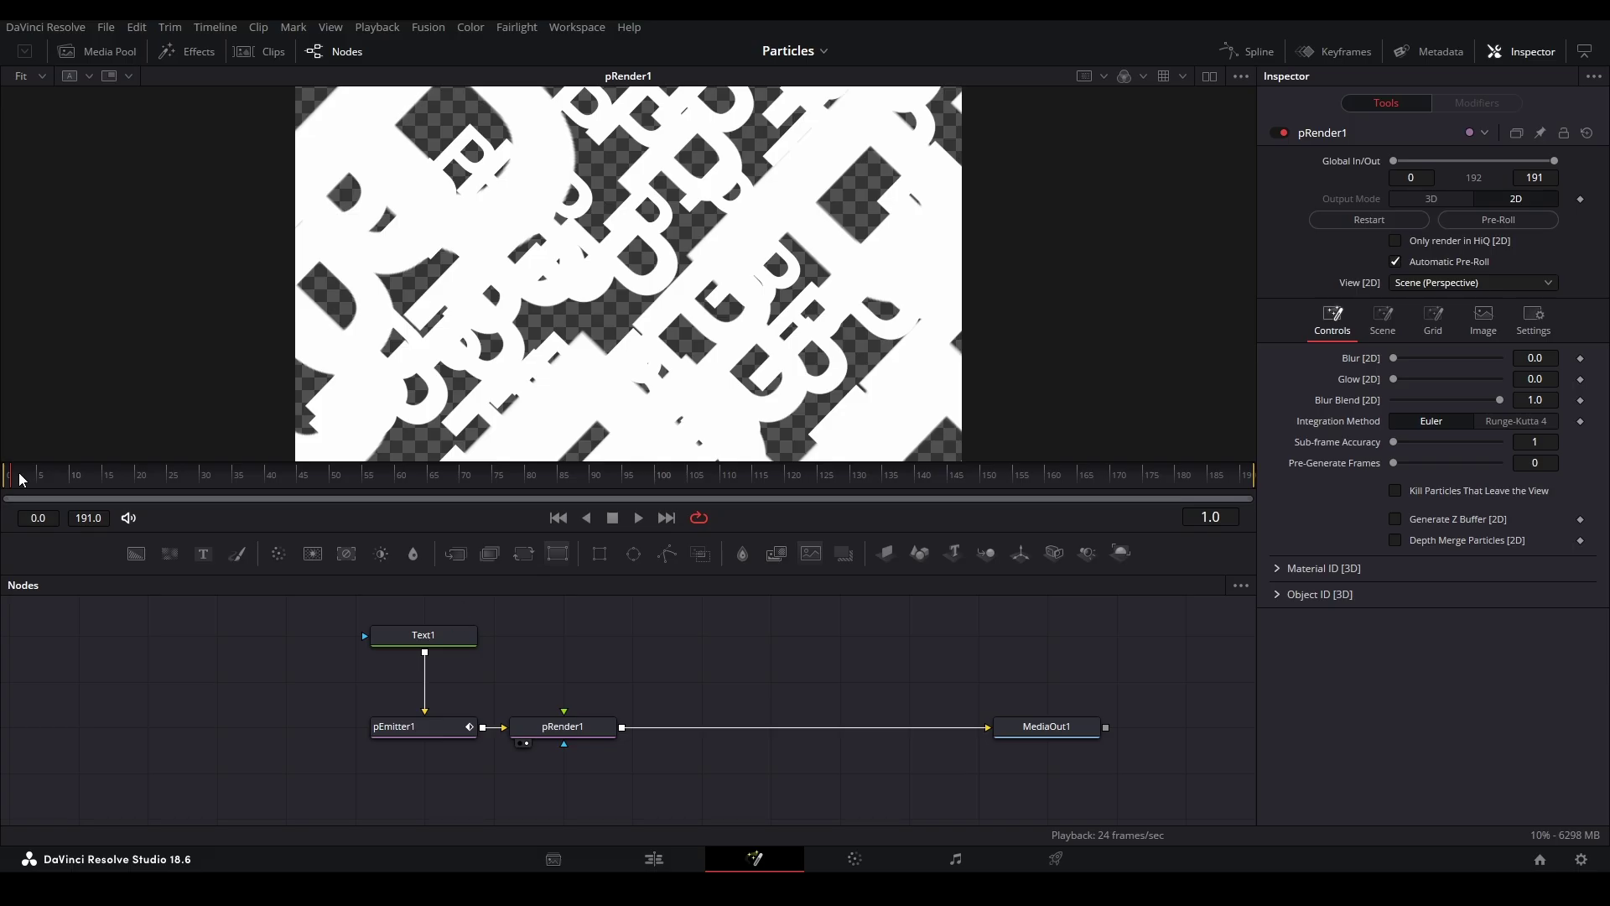
click(6, 475)
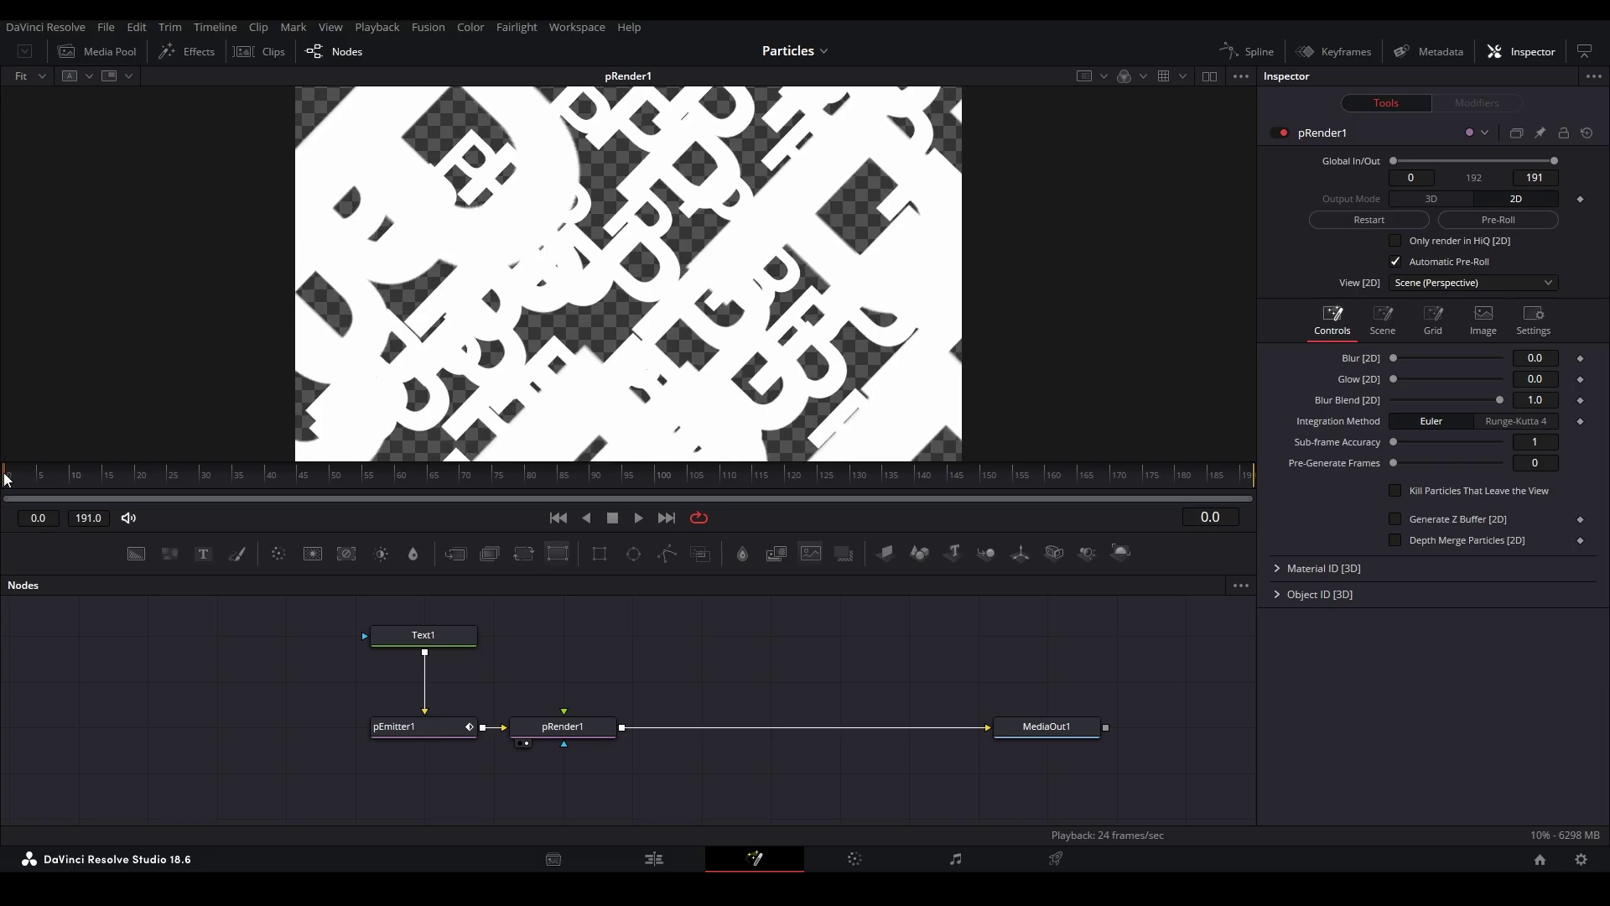
Step: Show Text1 in the viewer and examine the empty canvas area surrounding the letter P
click(405, 638)
key(1)
drag(688, 294, 981, 124)
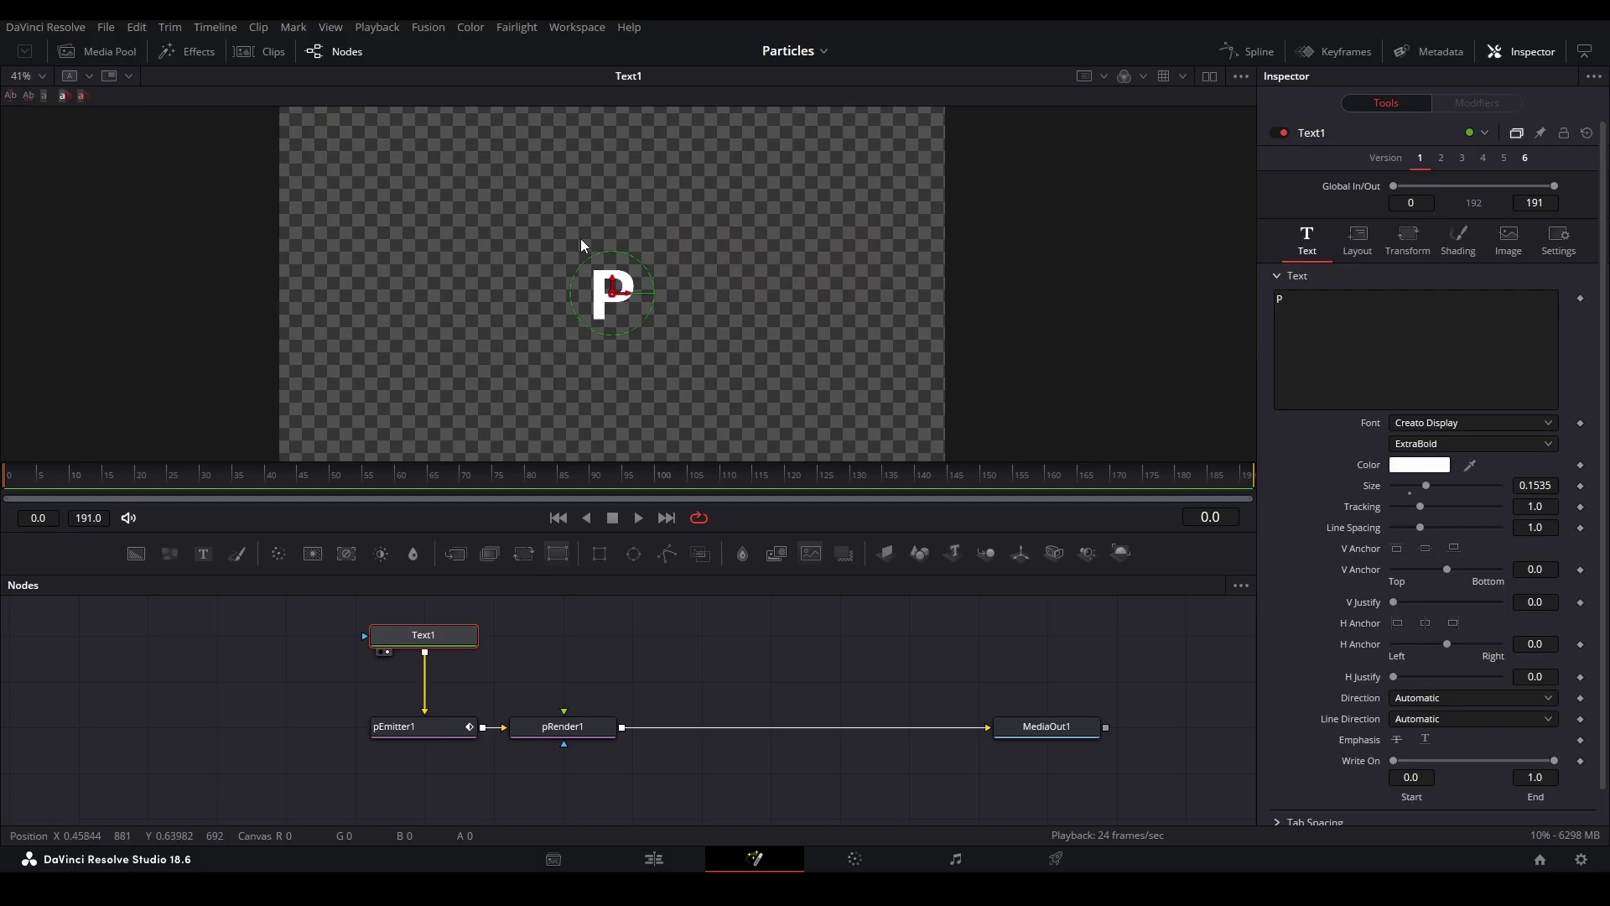
drag(580, 239, 670, 354)
drag(785, 246, 687, 365)
drag(824, 286, 852, 296)
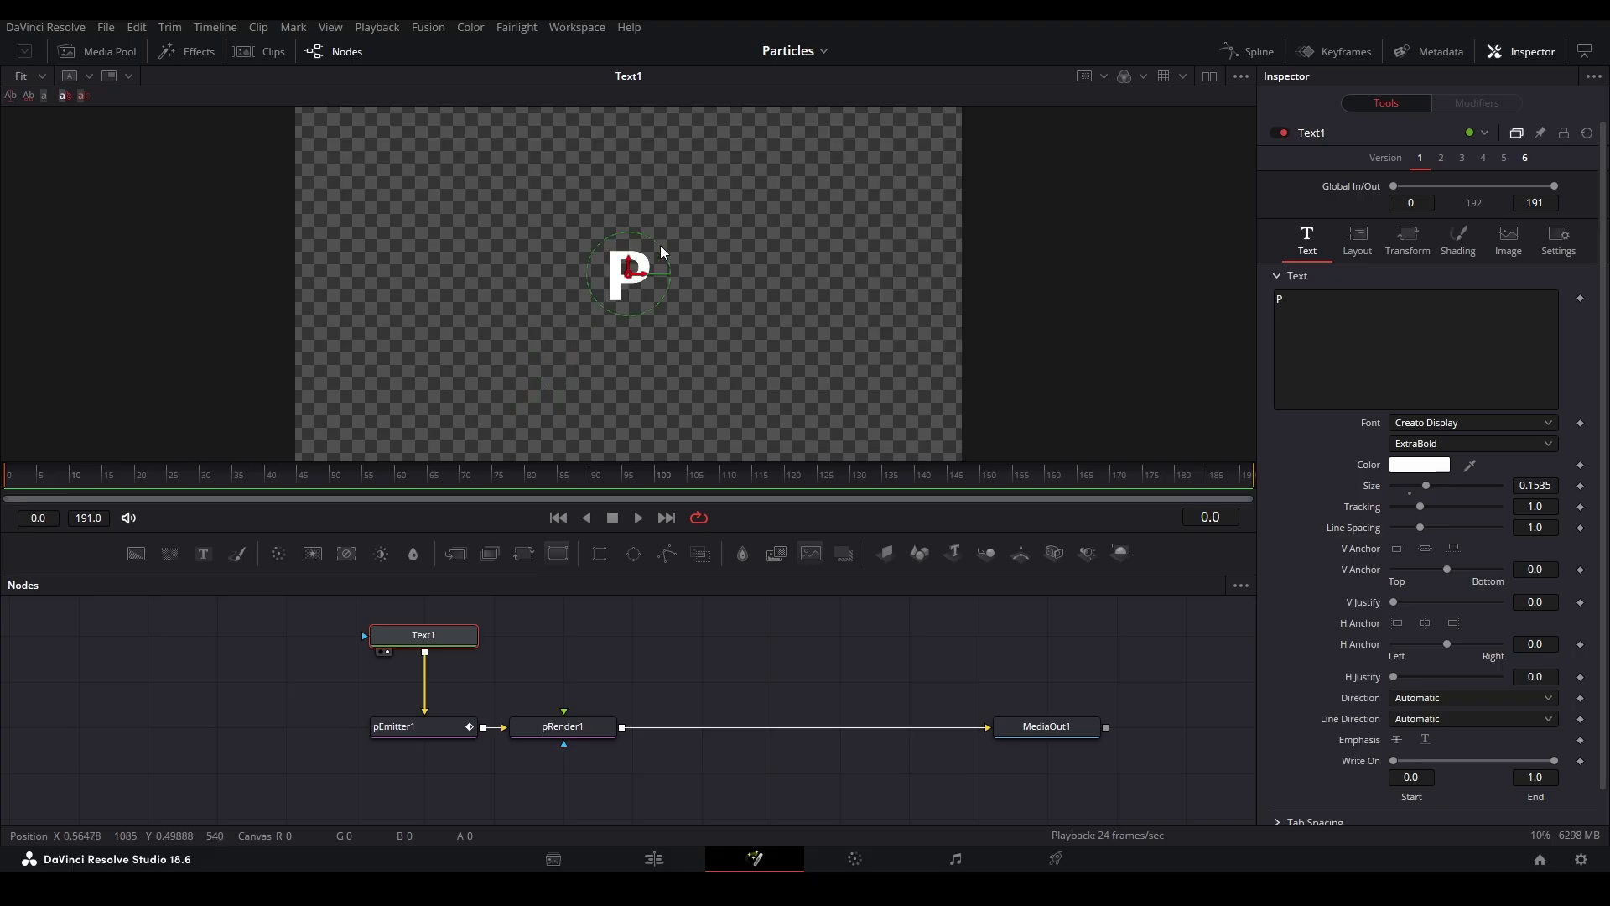
click(441, 728)
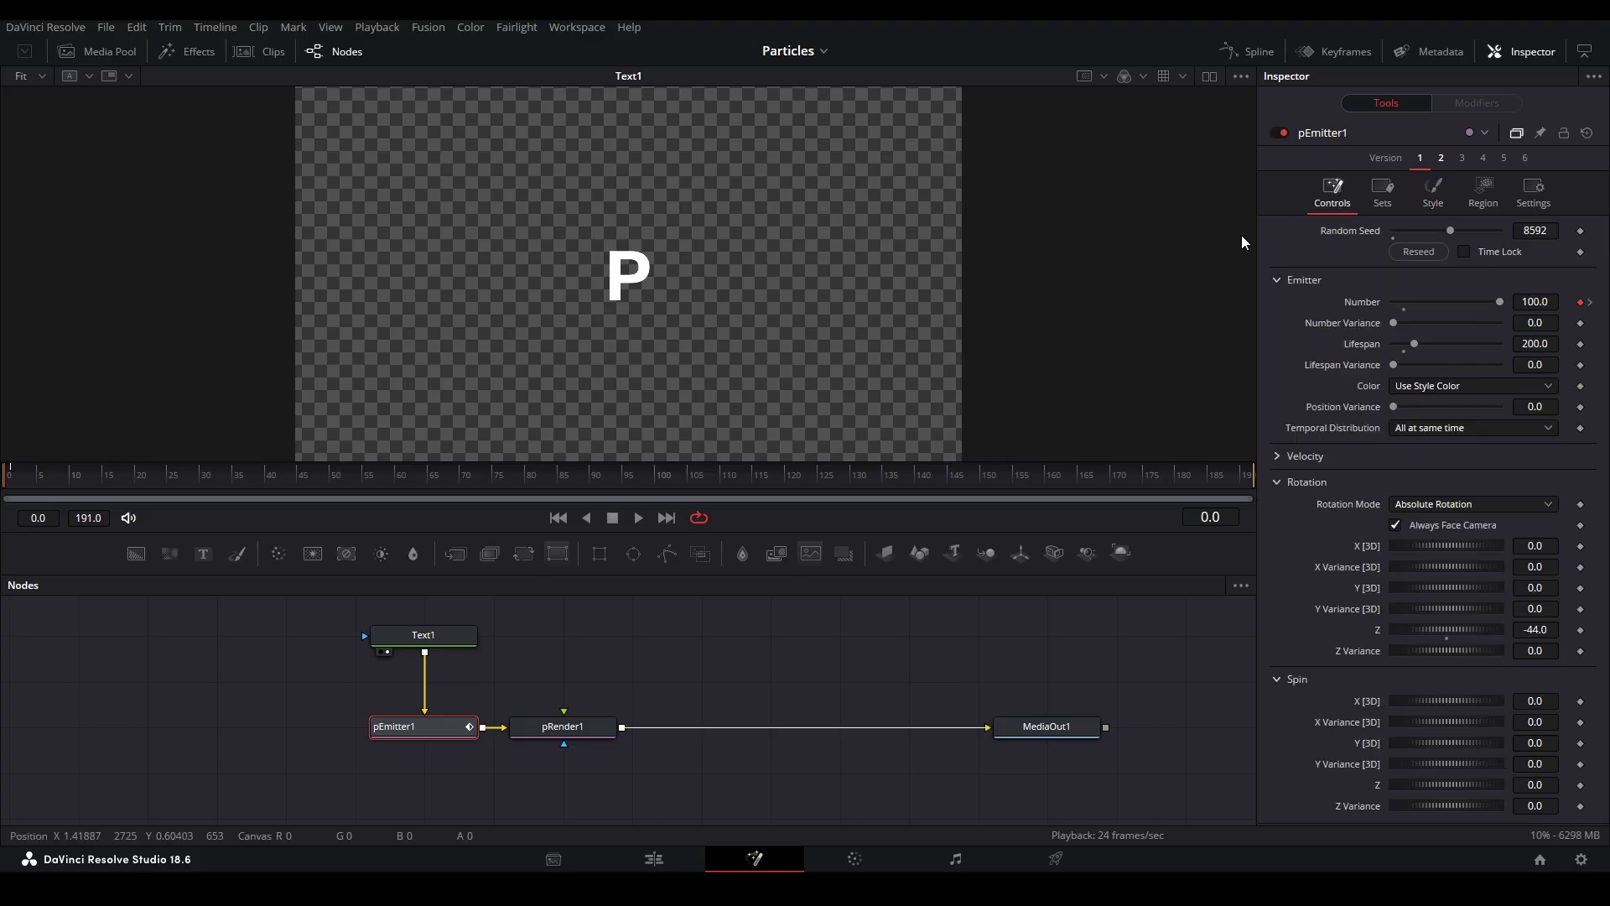
Step: Insert a Crop node after Text1 and crop it around the centered letter to an X Size of 130 and a Y Size of 155
click(422, 636)
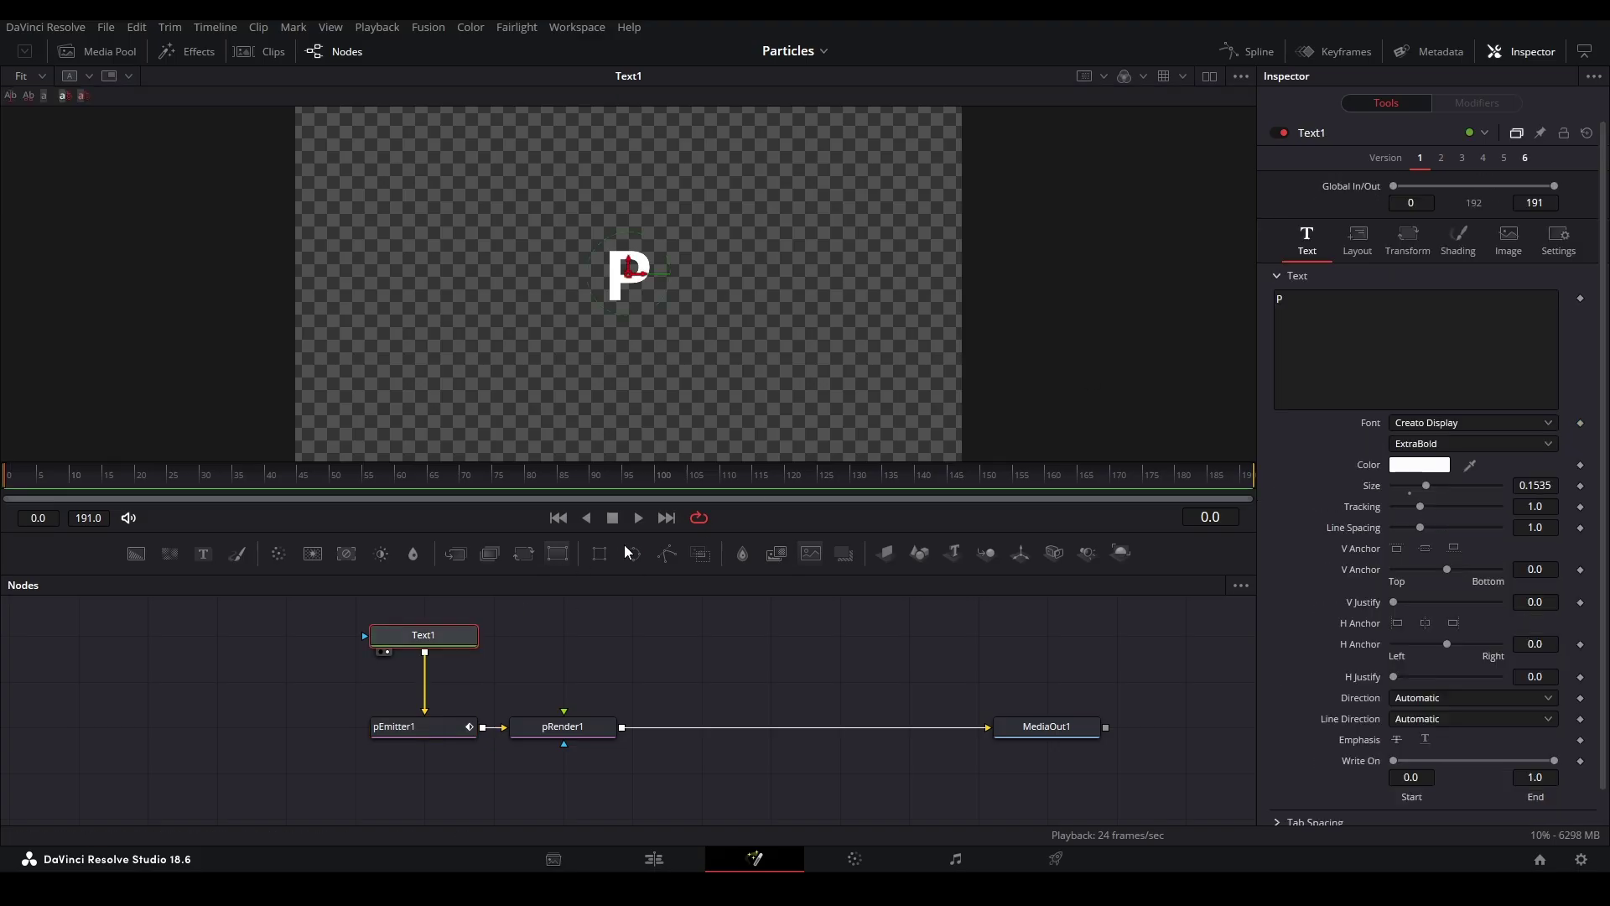
key(shift+space)
text(crop)
key(Return)
drag(1441, 247, 1401, 269)
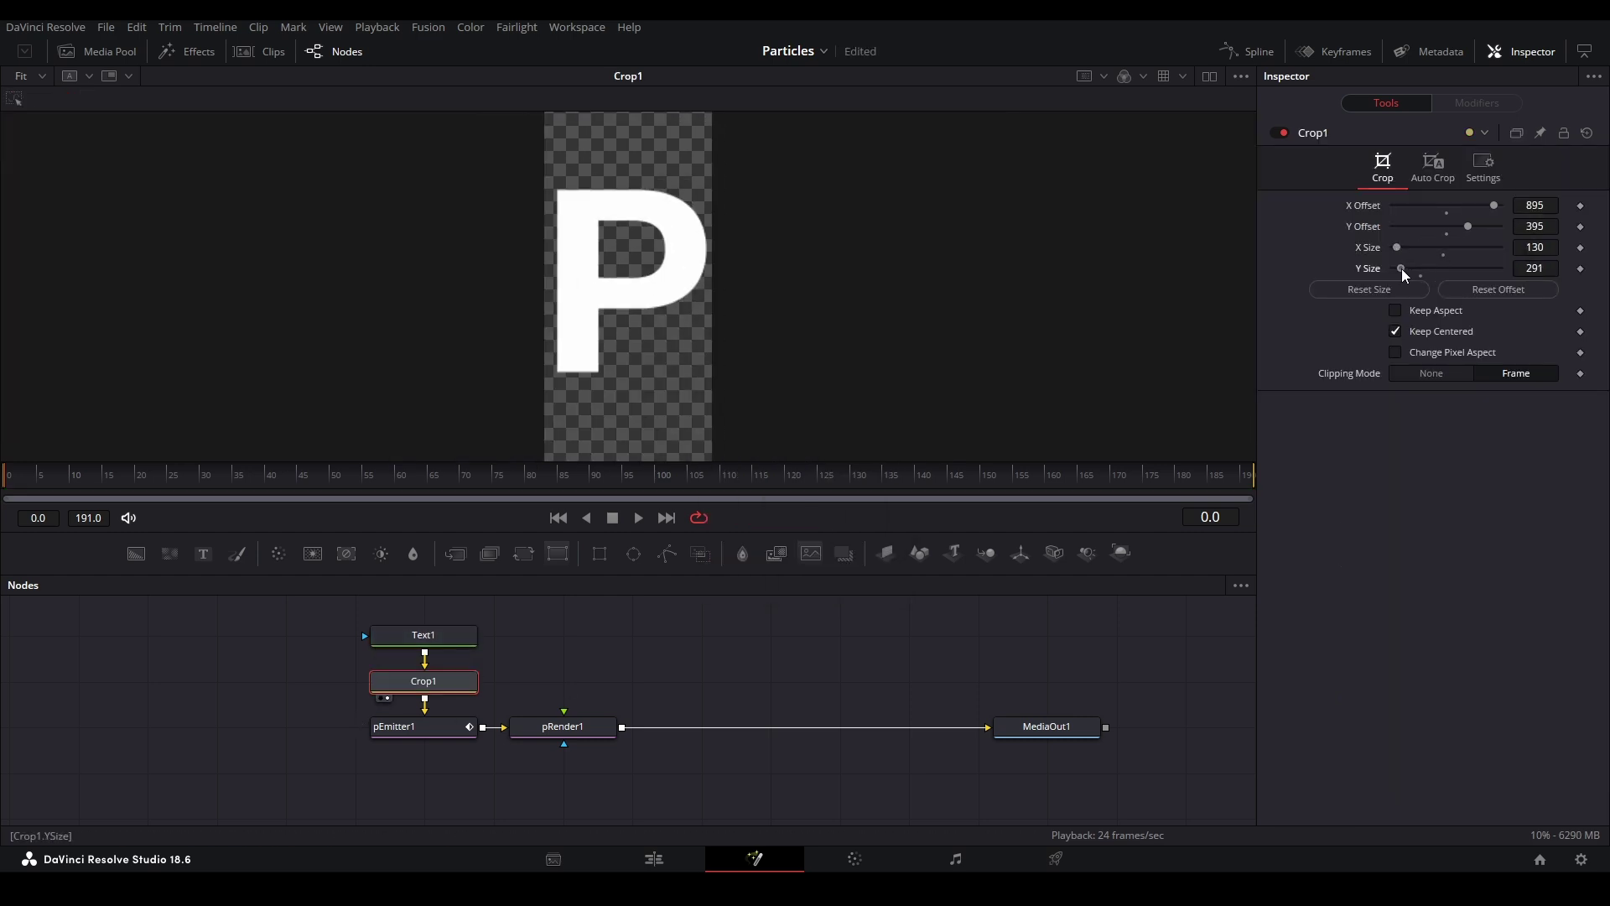
drag(1534, 268, 1454, 269)
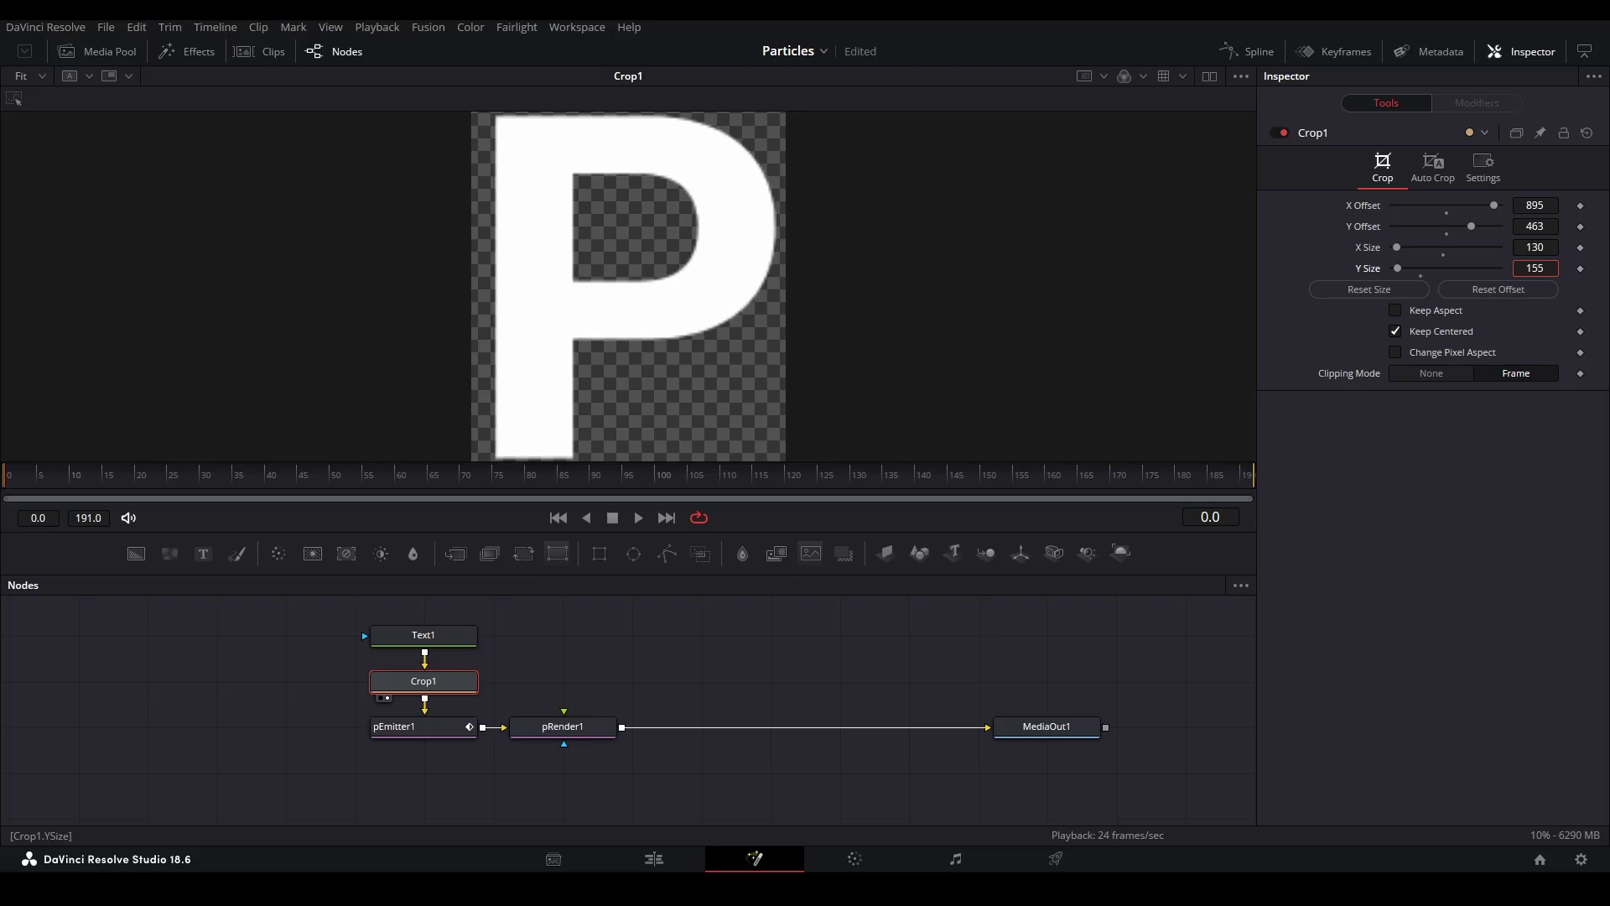
scroll(813, 253, down, 2)
Step: Show pRender1 in the viewer, fitted to the full frame, to check the cropped text particles
click(566, 723)
key(2)
key(2)
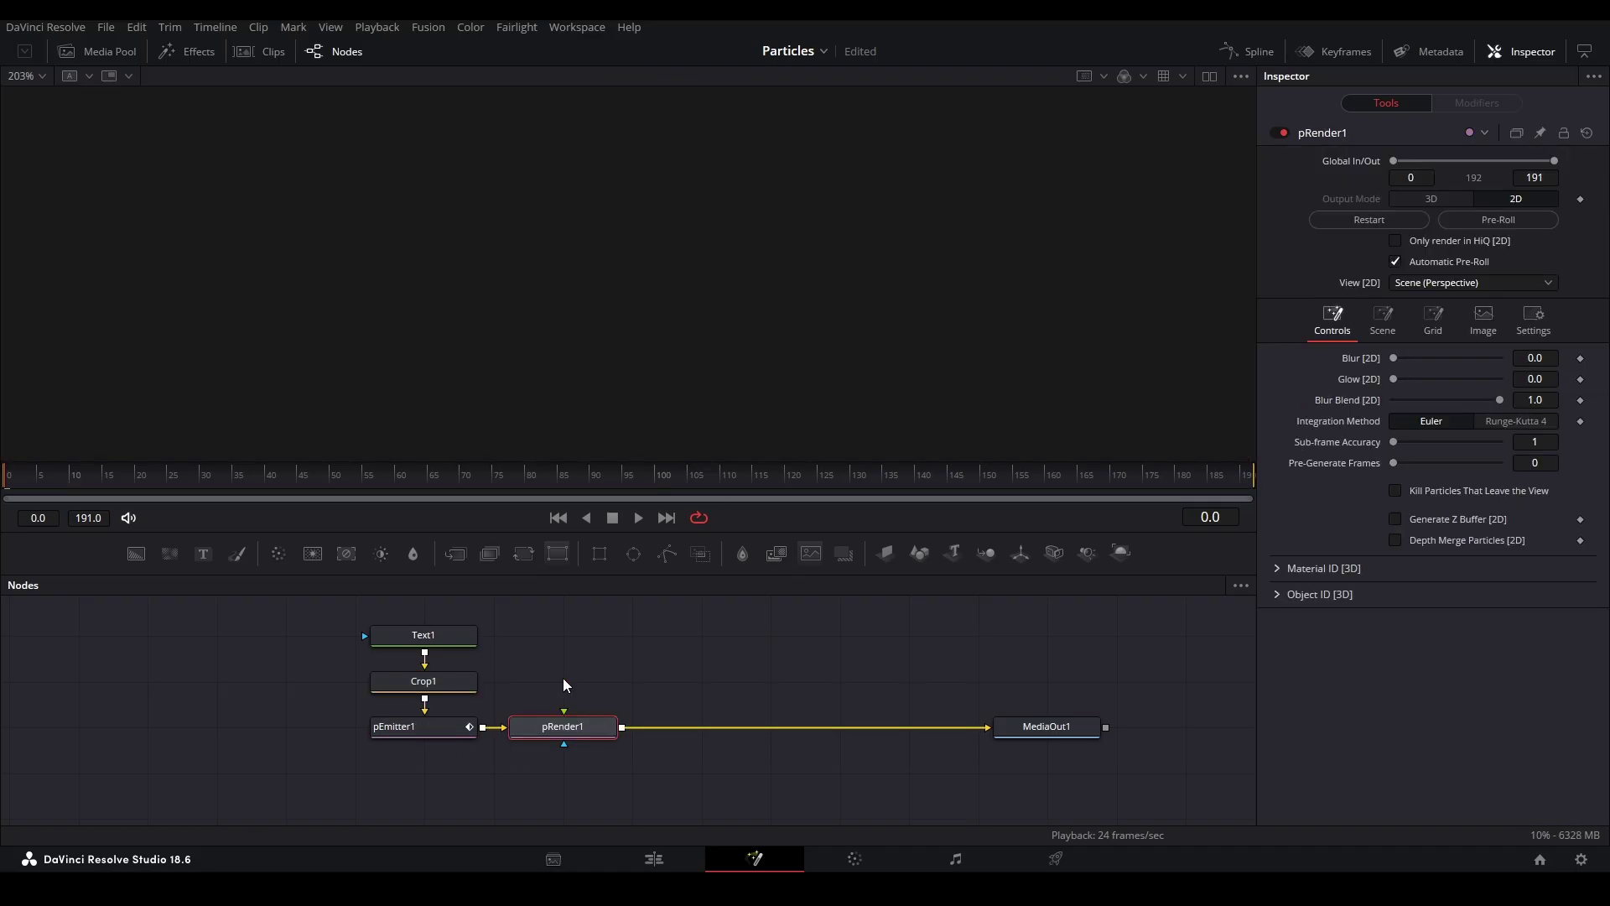
drag(532, 720, 645, 298)
key(ctrl+f)
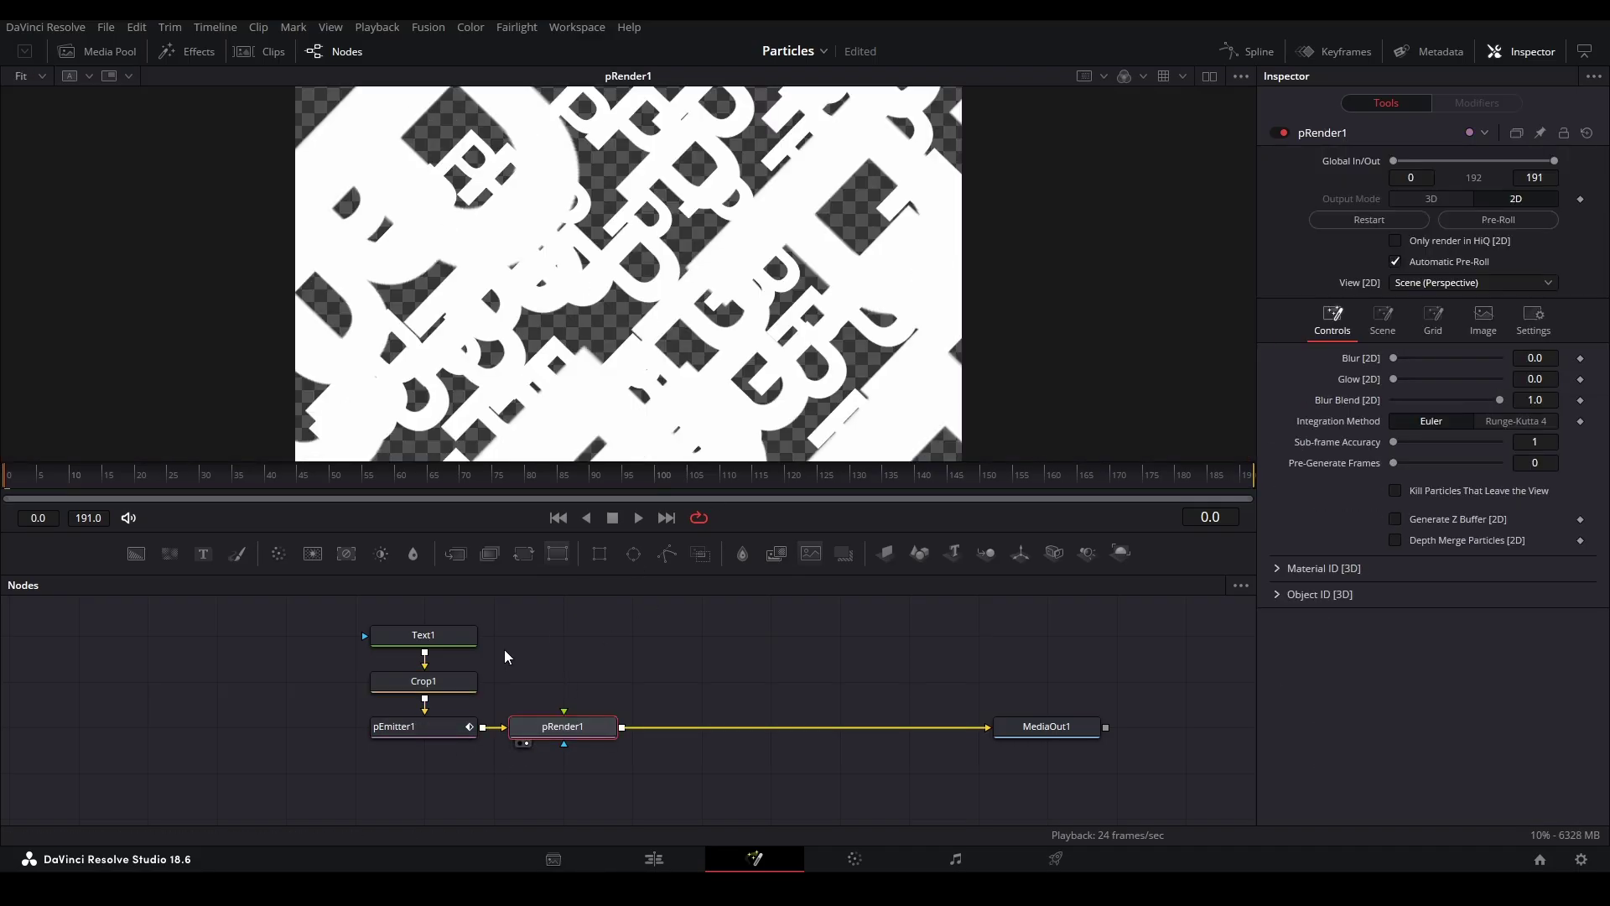
Step: Set pEmitter1's particle Size to about 0.362, Size Variance to about 0.437 and Size Z Scale to about 1.78
click(429, 730)
click(1442, 186)
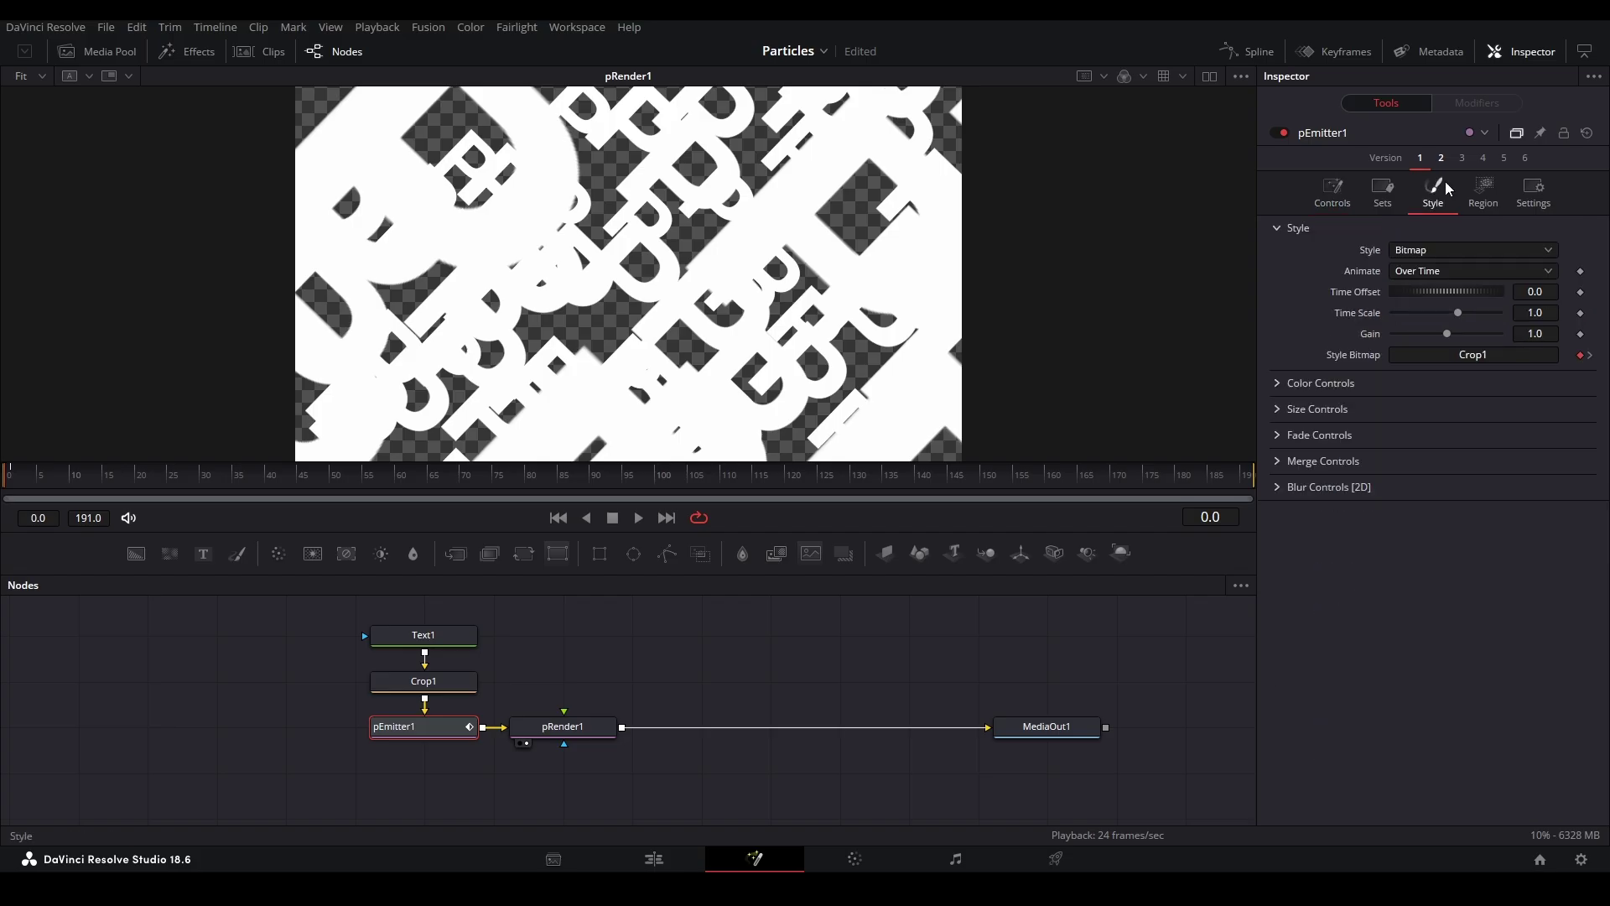
click(1273, 409)
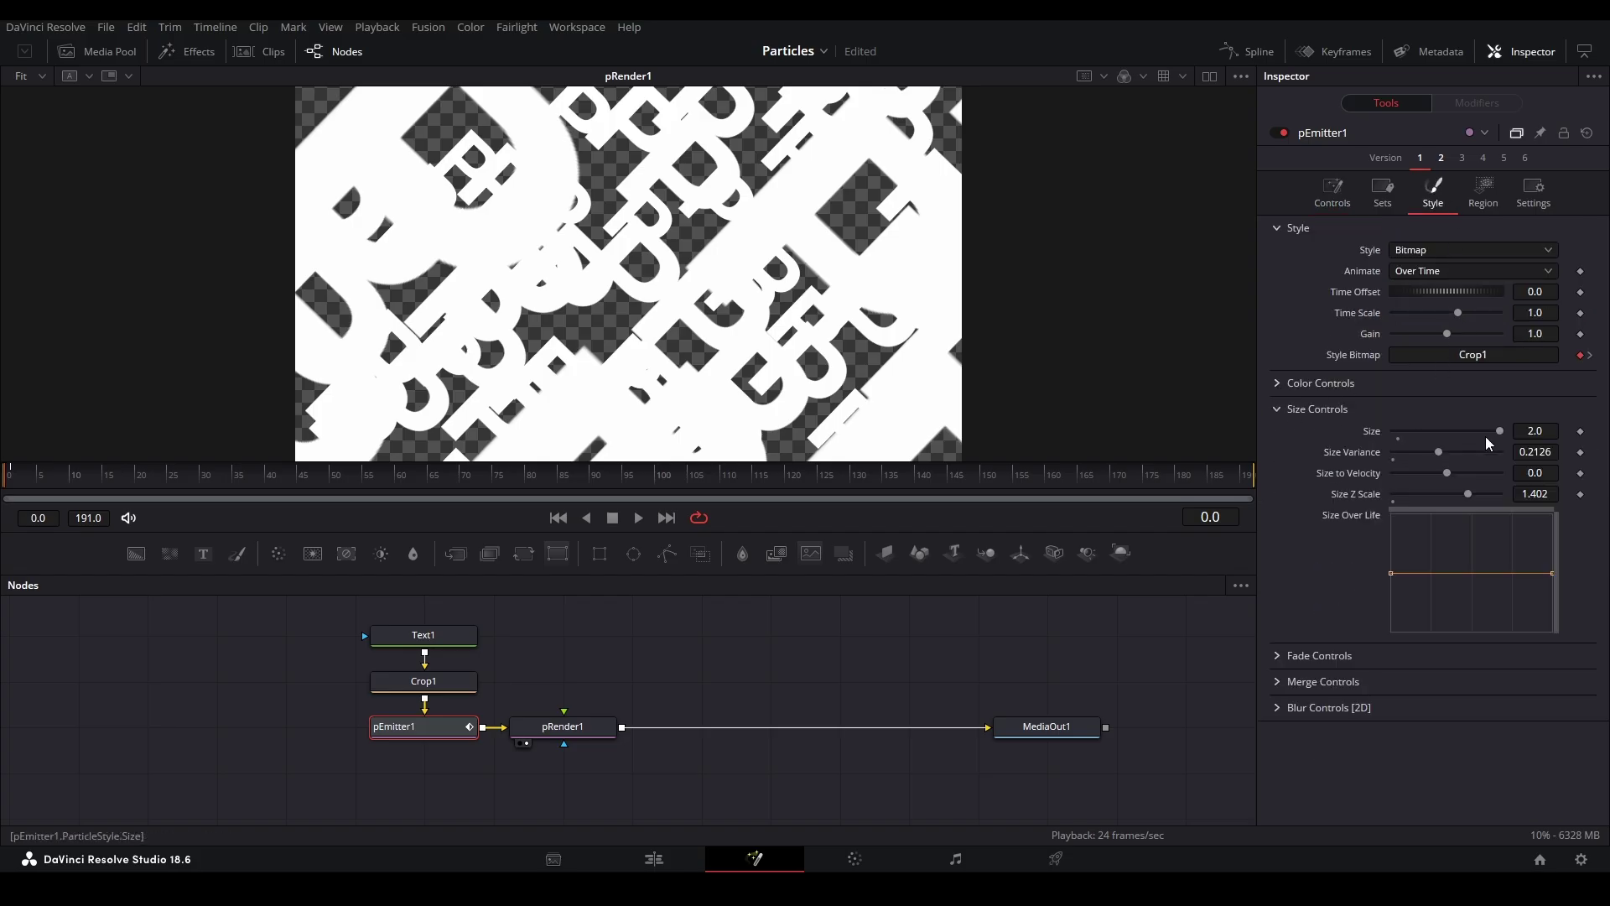
drag(1499, 429, 1409, 431)
drag(1467, 494, 1486, 453)
click(764, 634)
Step: Reset pEmitter1's Z Rotation to 0.0 and play back the letter particles
key(space)
key(space)
click(1332, 192)
double_click(1378, 631)
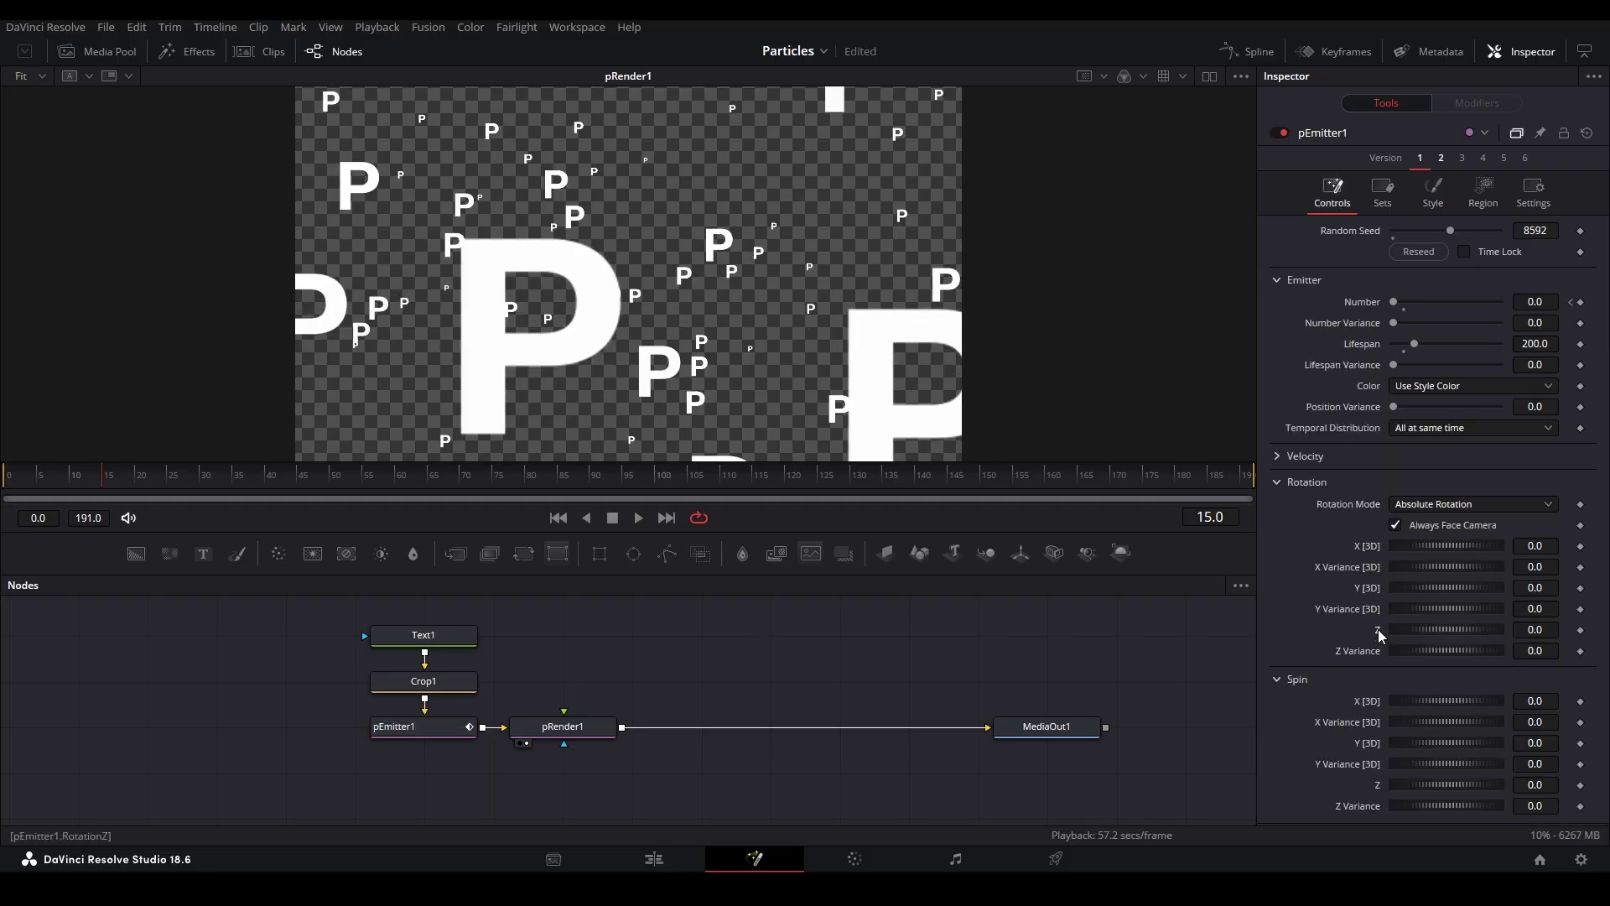
key(space)
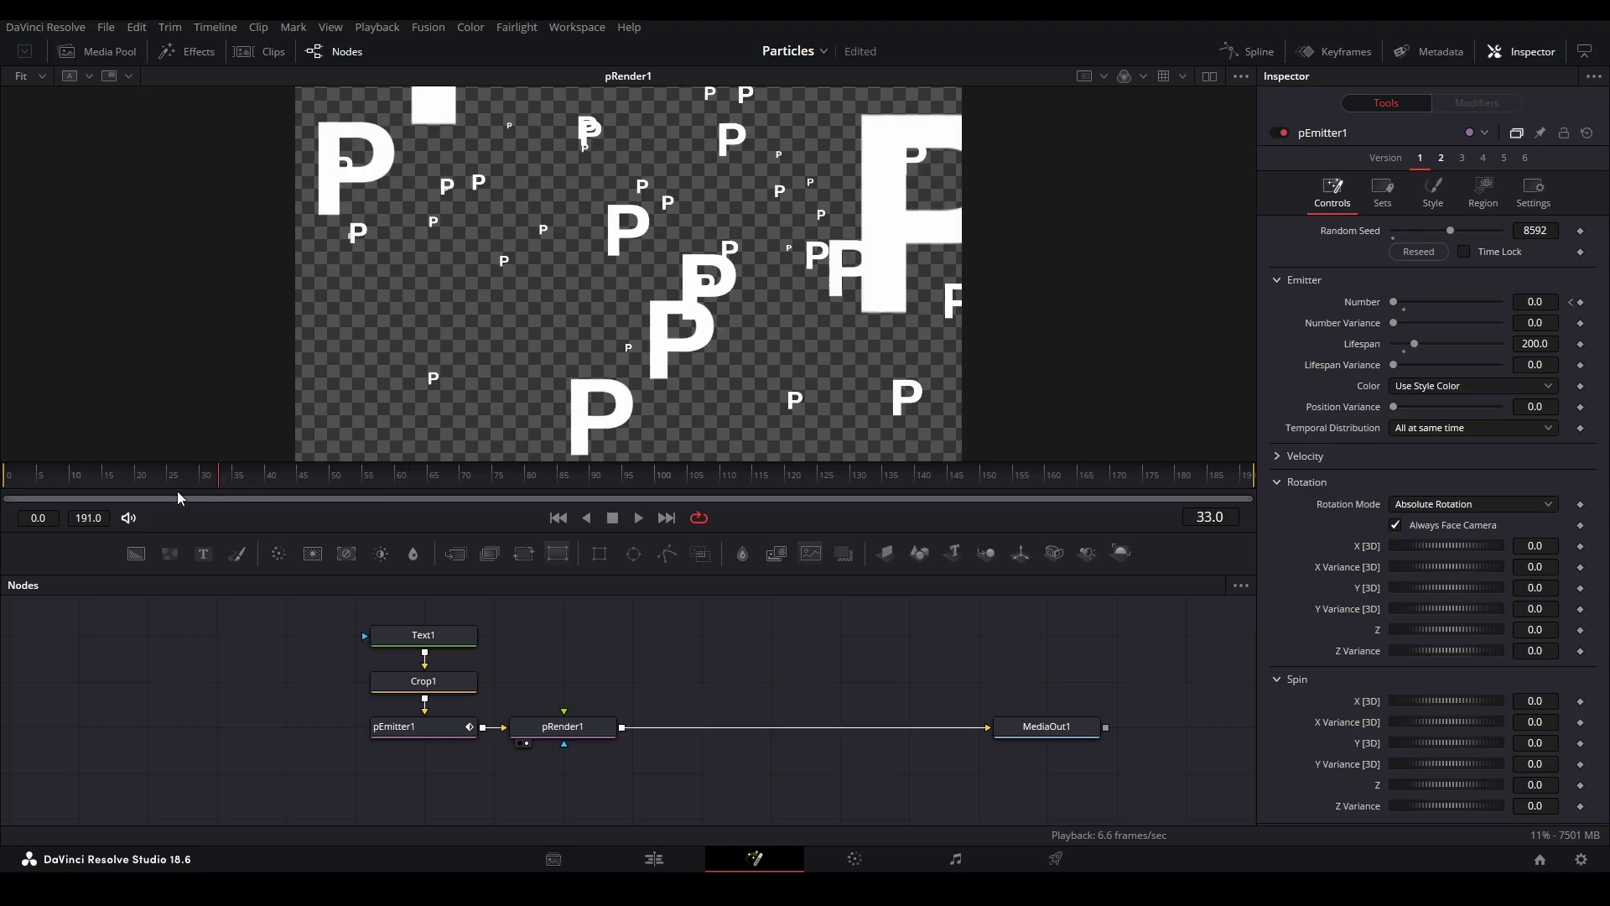
key(space)
Step: Change the letter in Text1 to A
click(424, 635)
key(BackSpace)
text(A)
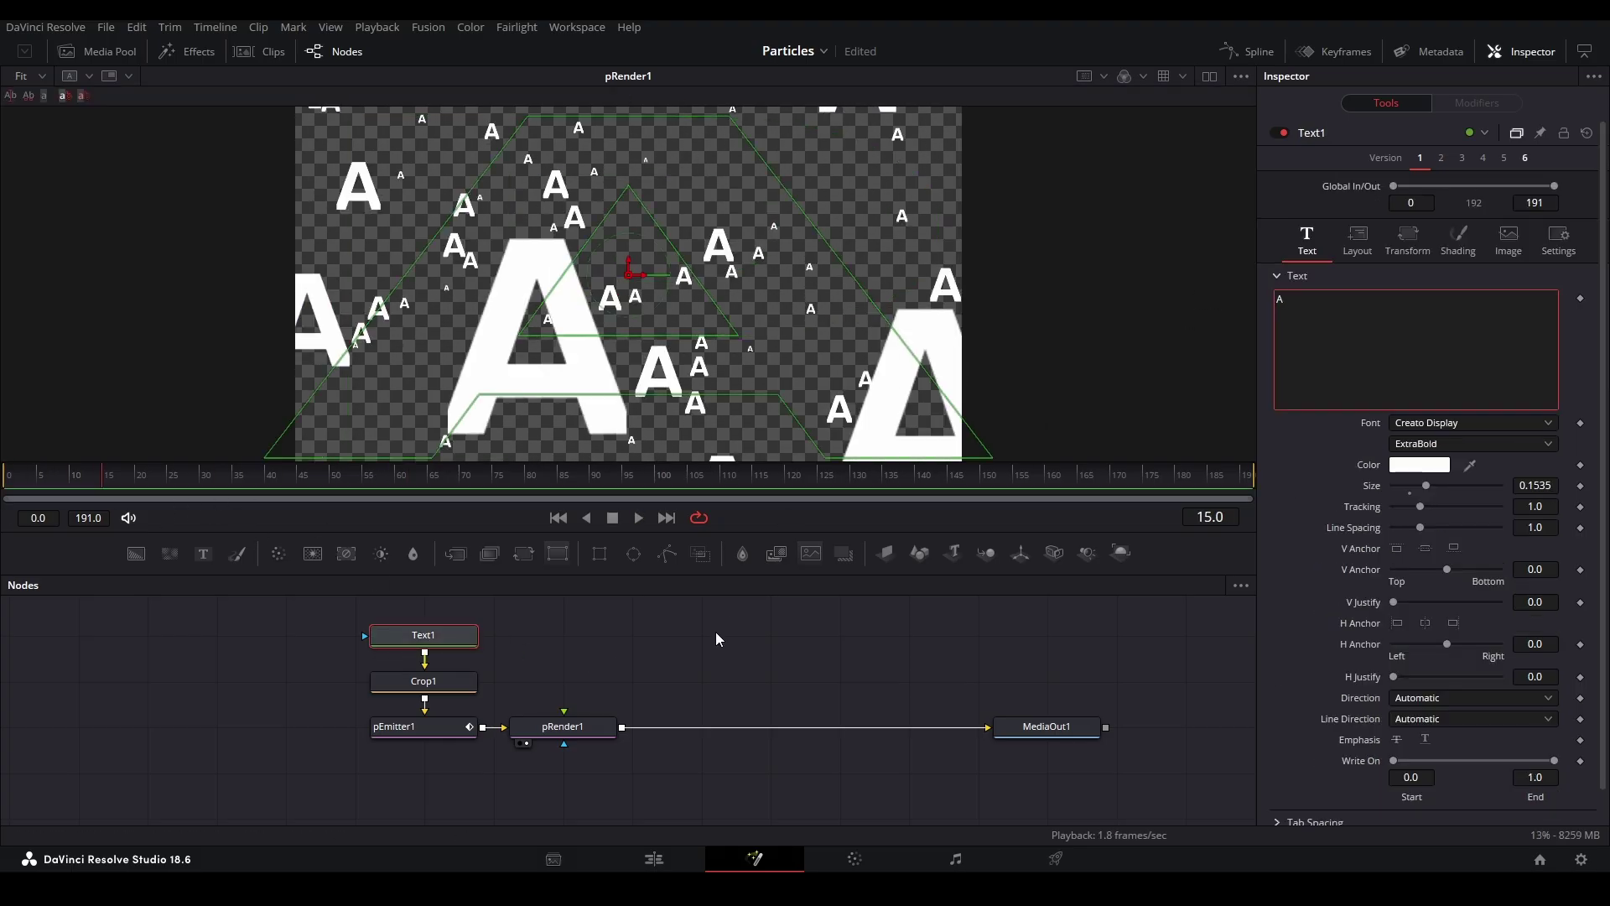
Step: Replace Text1 with a FastNoise node connected to Crop1 and switch the noise node to its version 3 settings
click(421, 635)
key(Delete)
drag(169, 553, 419, 629)
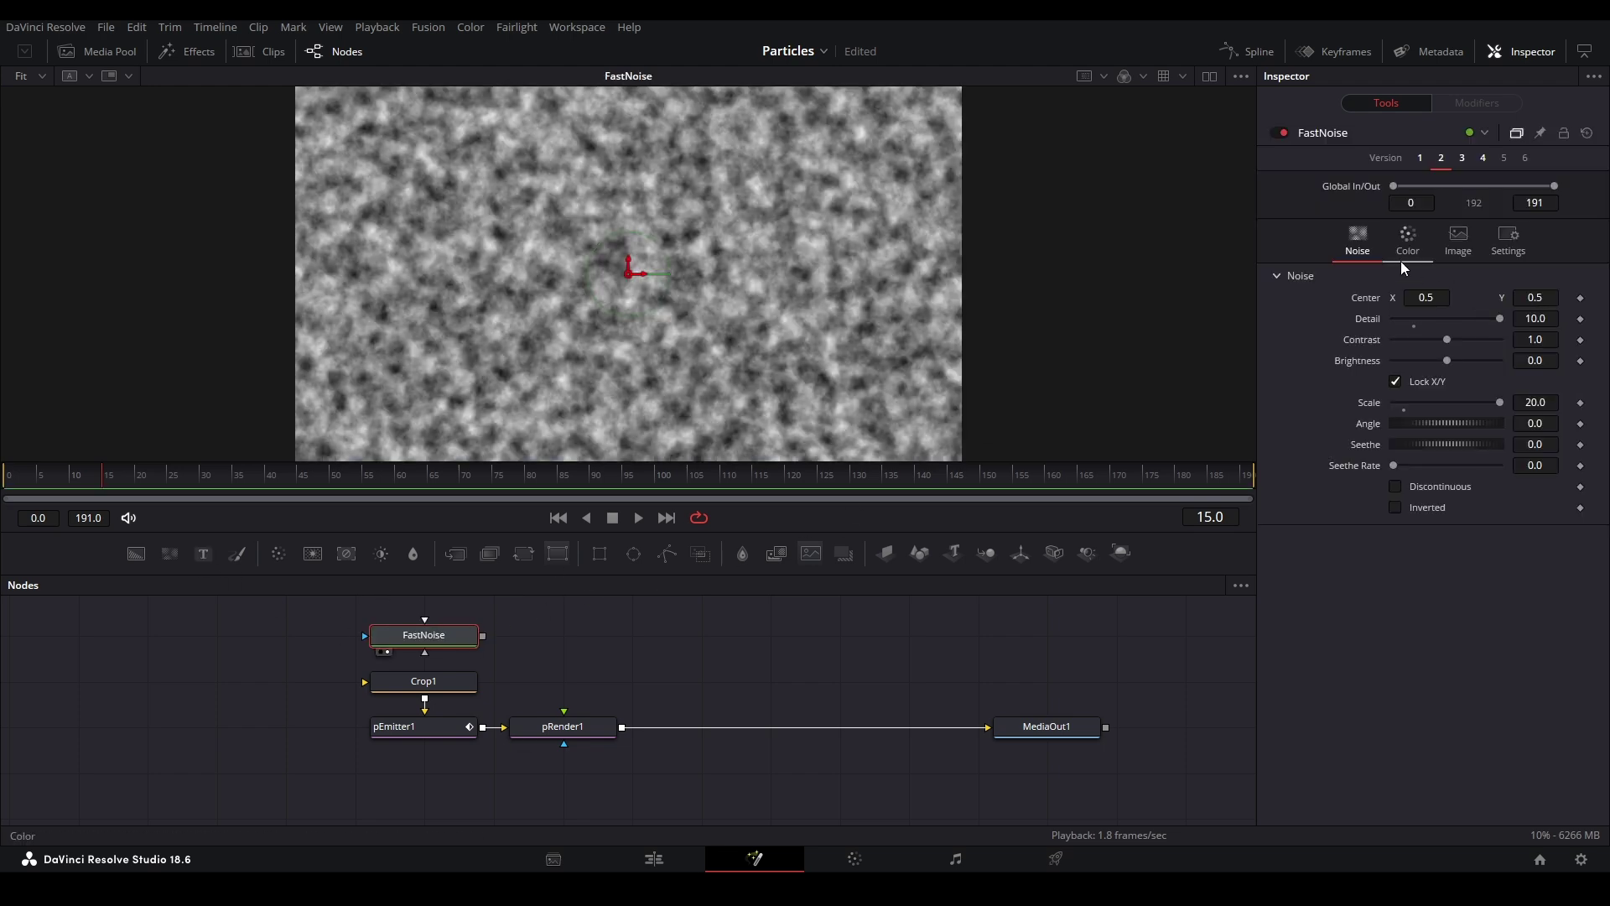
click(1408, 239)
click(1462, 157)
drag(483, 636, 437, 681)
Step: Viewing Crop1, shrink FastNoise's radial gradient to an End of about 0.511, 0.517 and set Detail 10.0, Contrast 3.6, Brightness -0.37
click(438, 640)
key(2)
click(446, 682)
key(2)
click(444, 638)
scroll(1033, 242, down, 2)
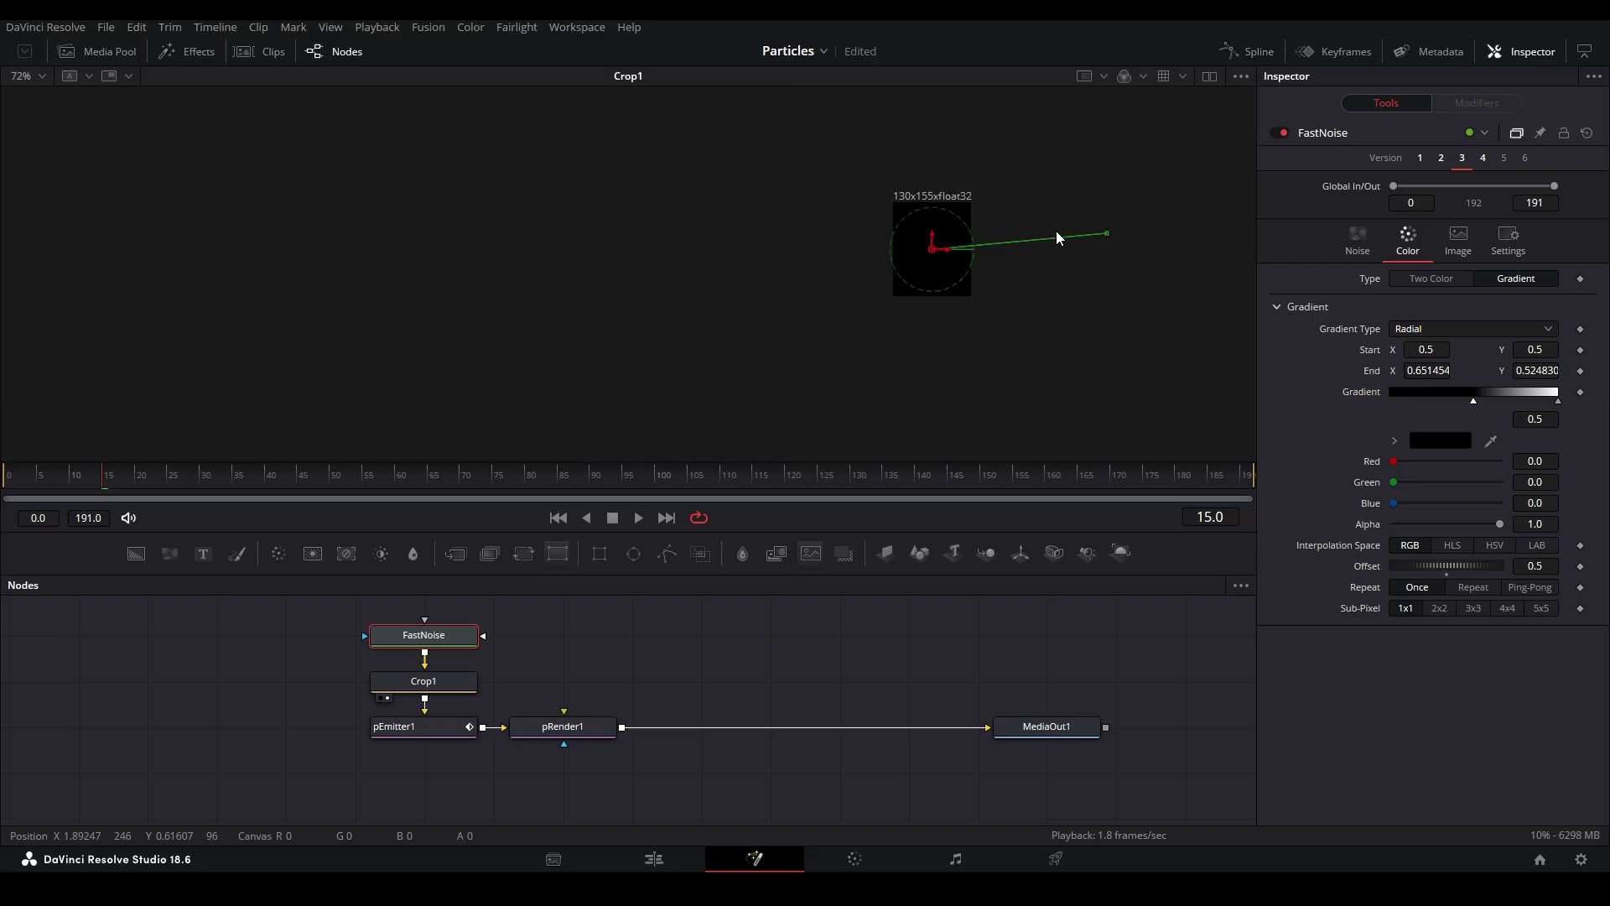
drag(1105, 236, 946, 240)
key(ctrl+f)
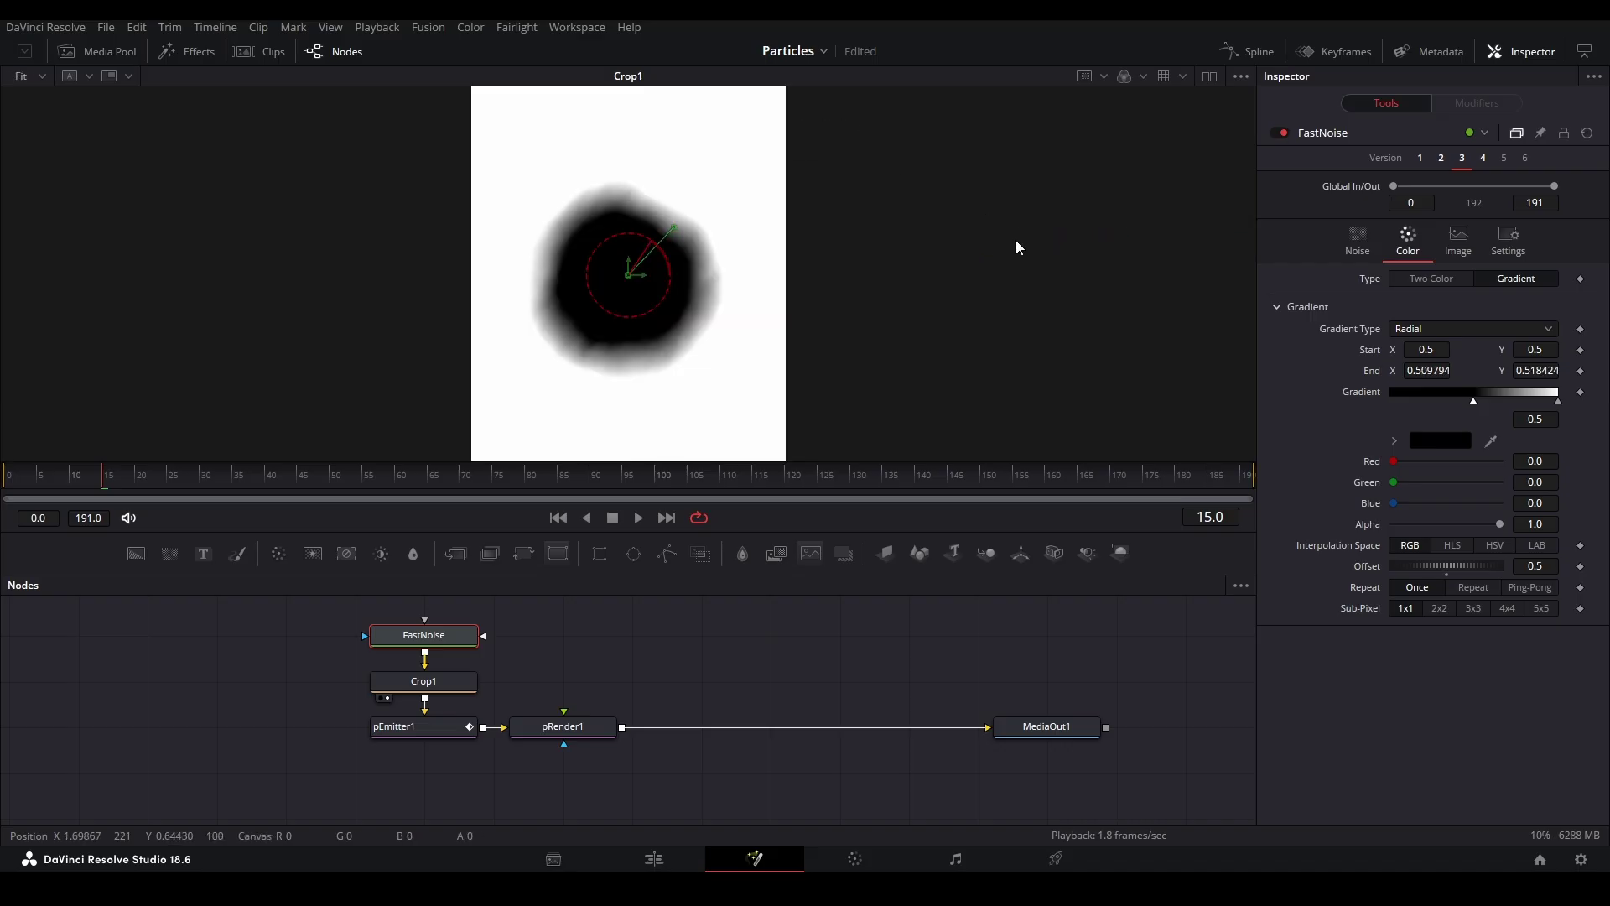
click(1358, 239)
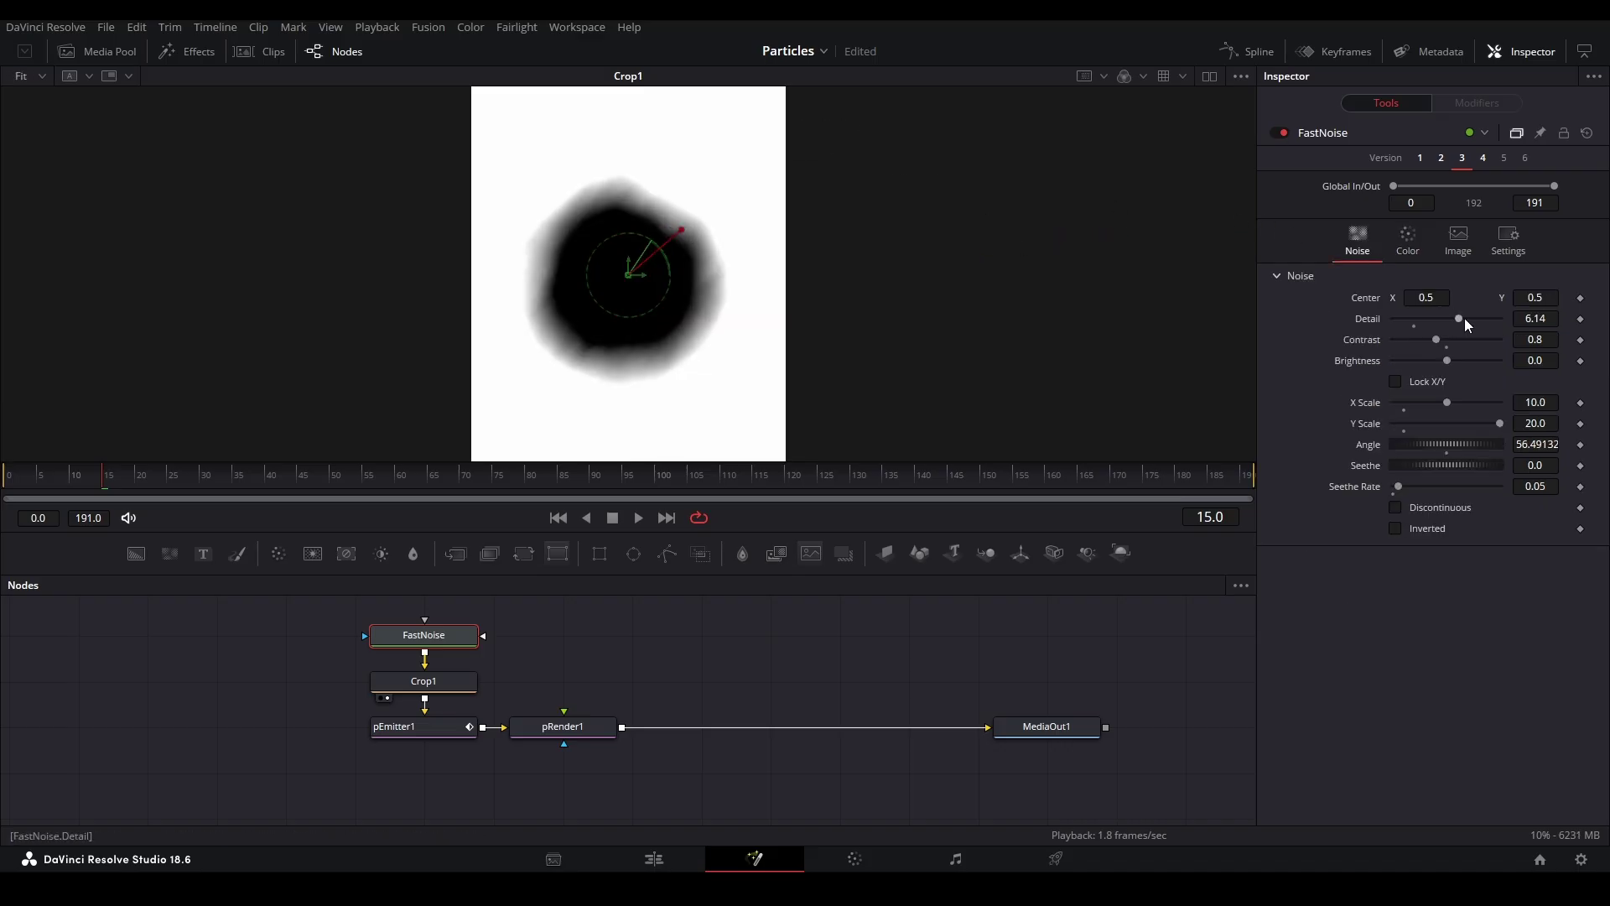
drag(1436, 319, 1424, 359)
Step: Make FastNoise's gradient fade from grey (value about 0.496) to transparent, with the grey stop at about 0.398
click(1402, 245)
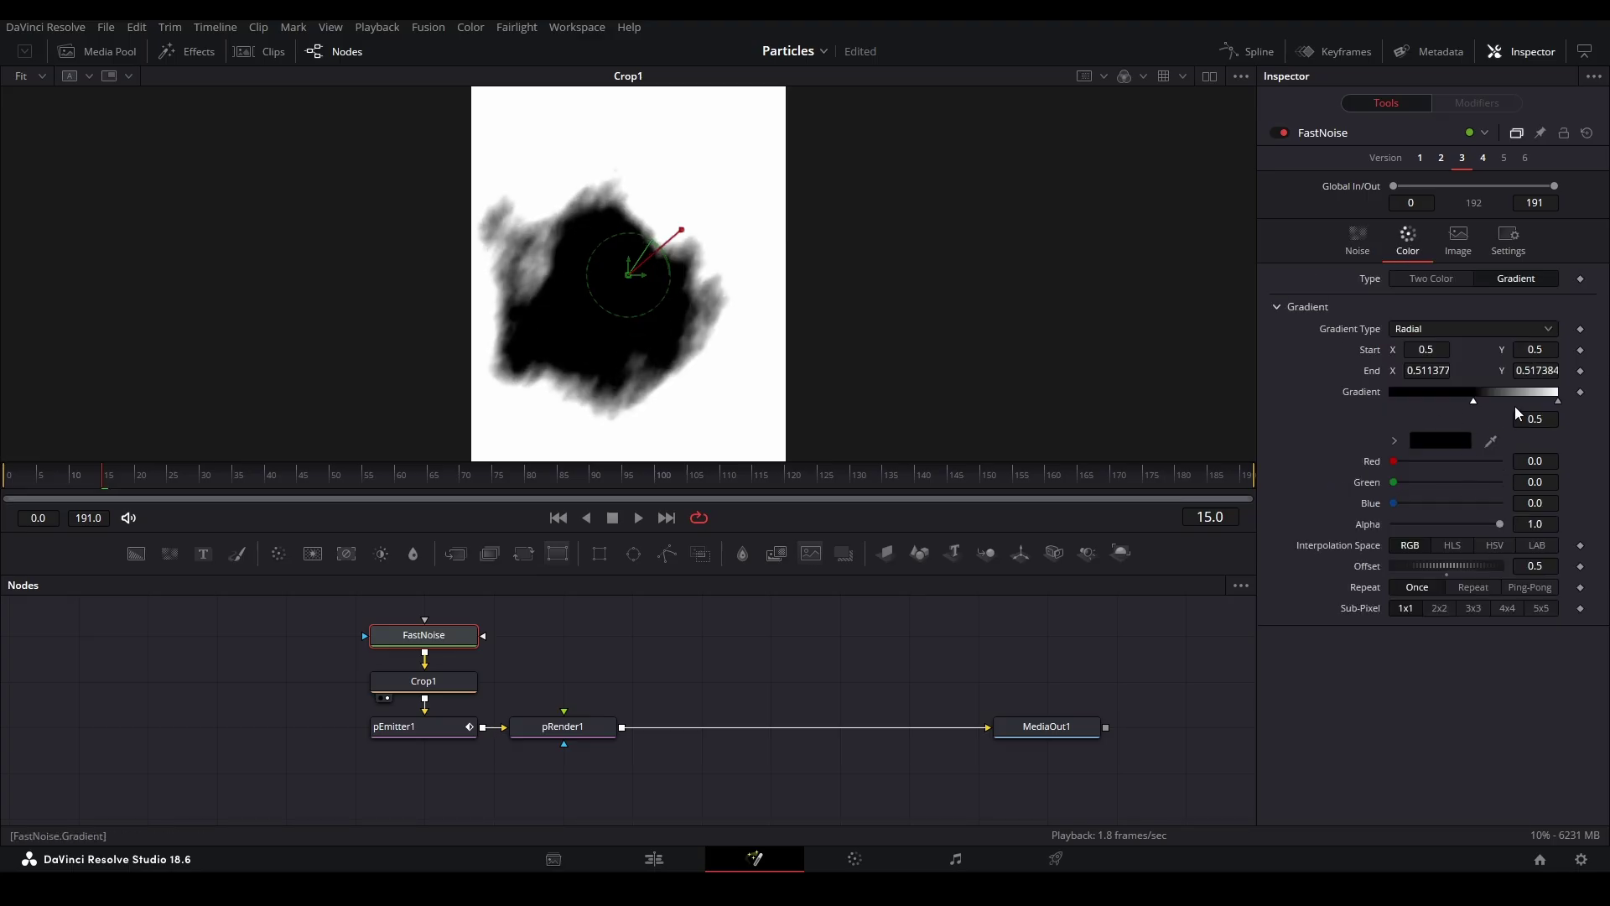
mouse_move(1556, 402)
mouse_down()
mouse_move(1457, 403)
mouse_move(1558, 405)
mouse_up()
click(1456, 401)
click(1394, 441)
click(1392, 509)
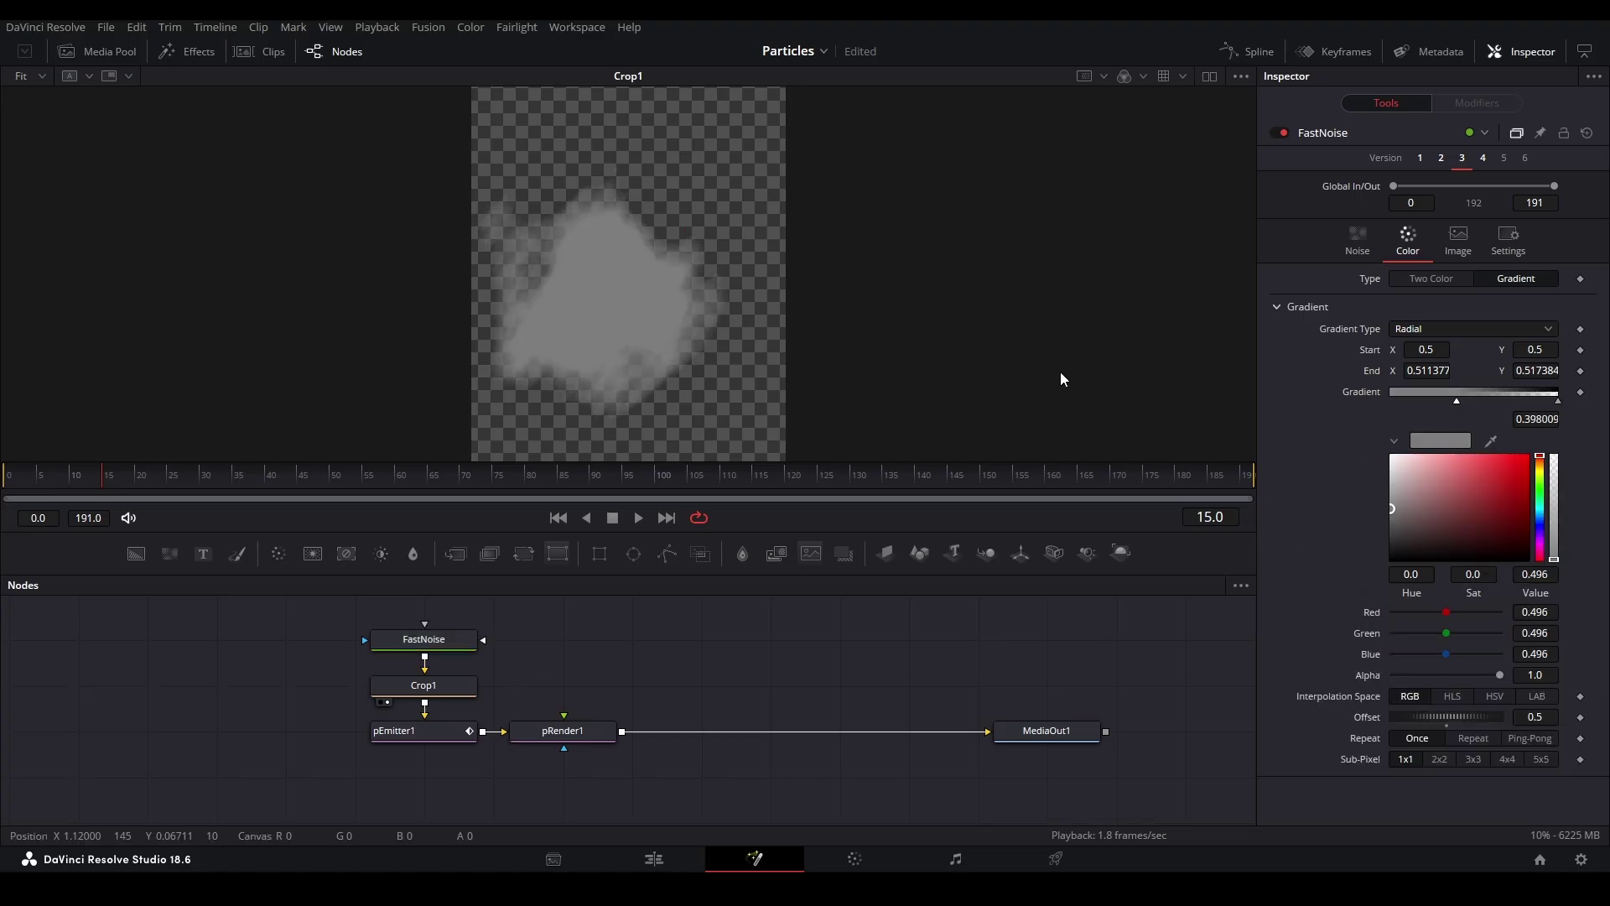
Step: Show pRender1 in the viewer, set FastNoise's Seethe Rate to 0.35, play back the cloud particles and return to frame 0
click(563, 730)
key(1)
key(space)
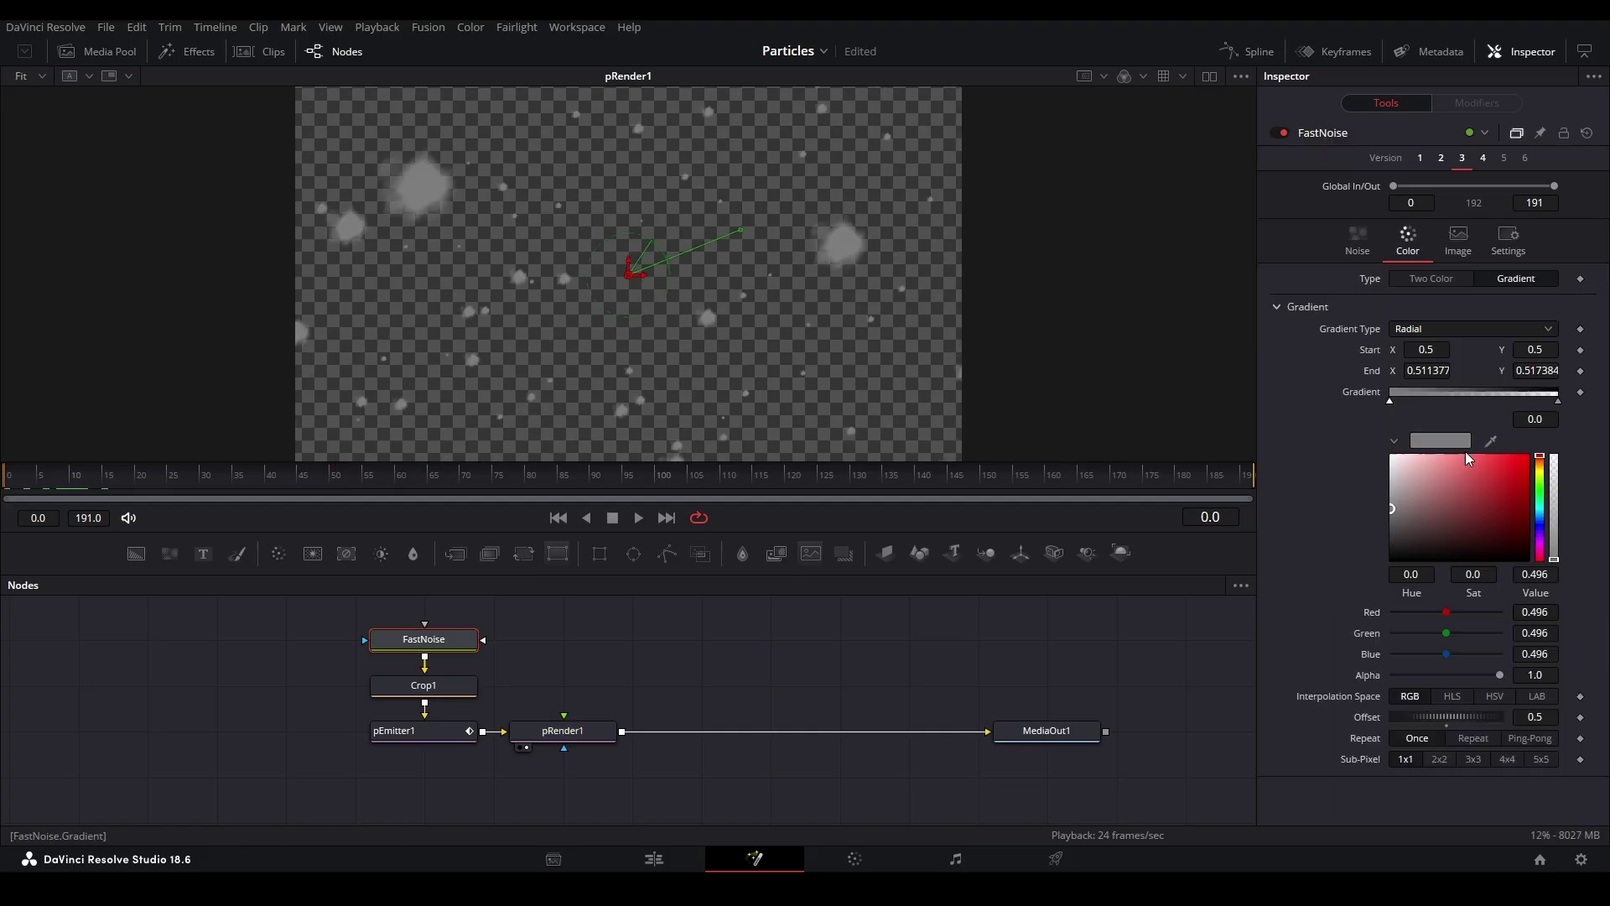
click(1356, 243)
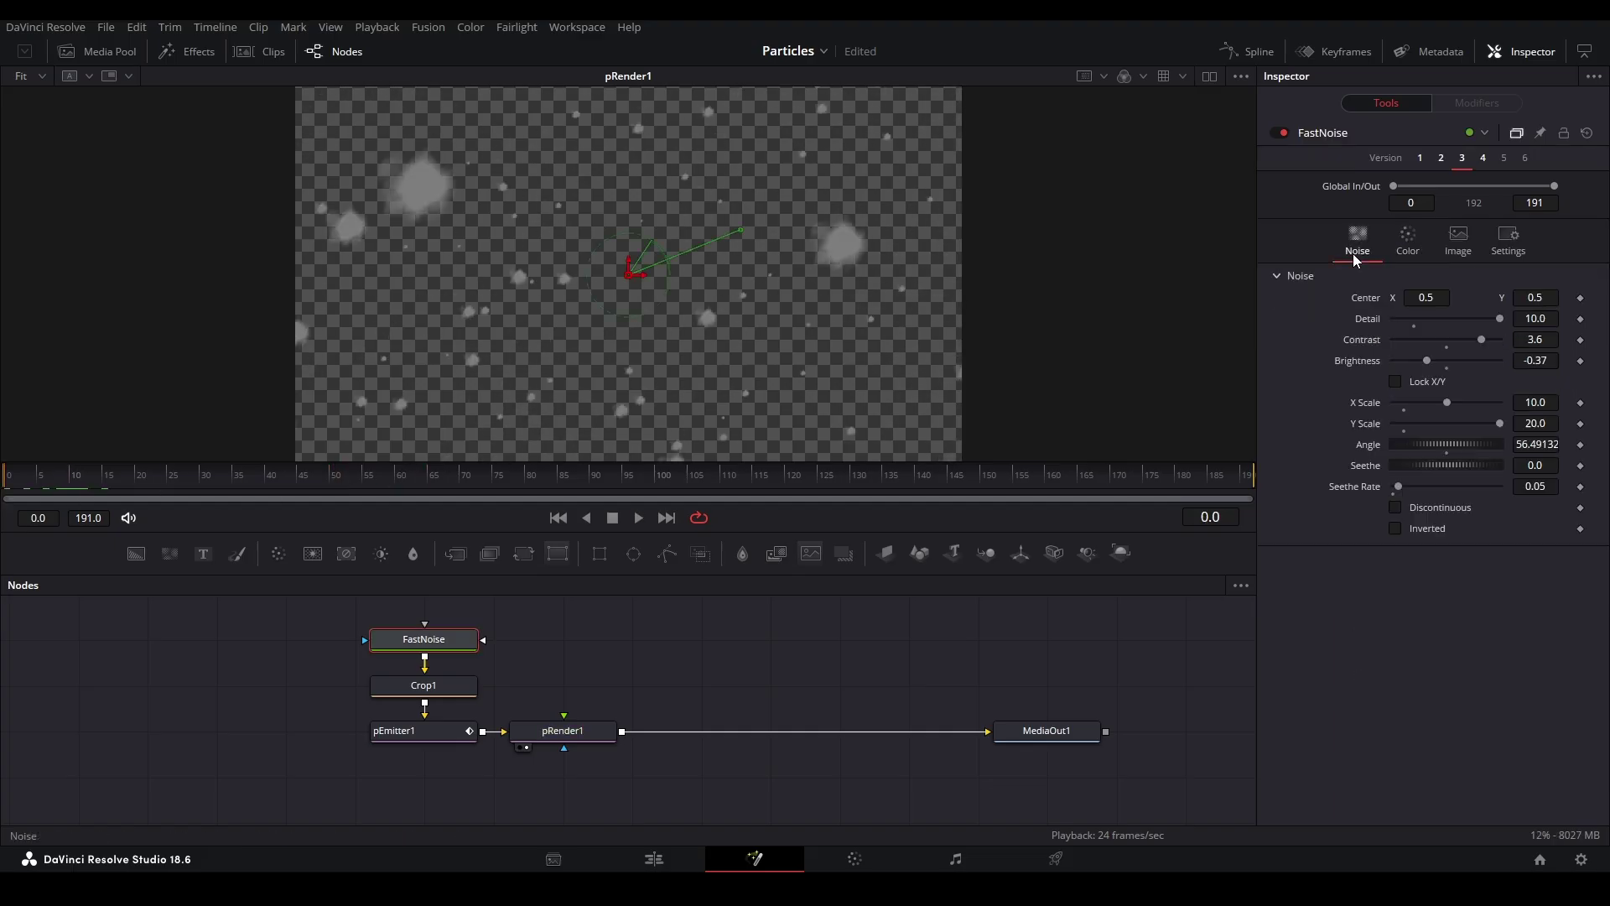
click(1484, 491)
key(space)
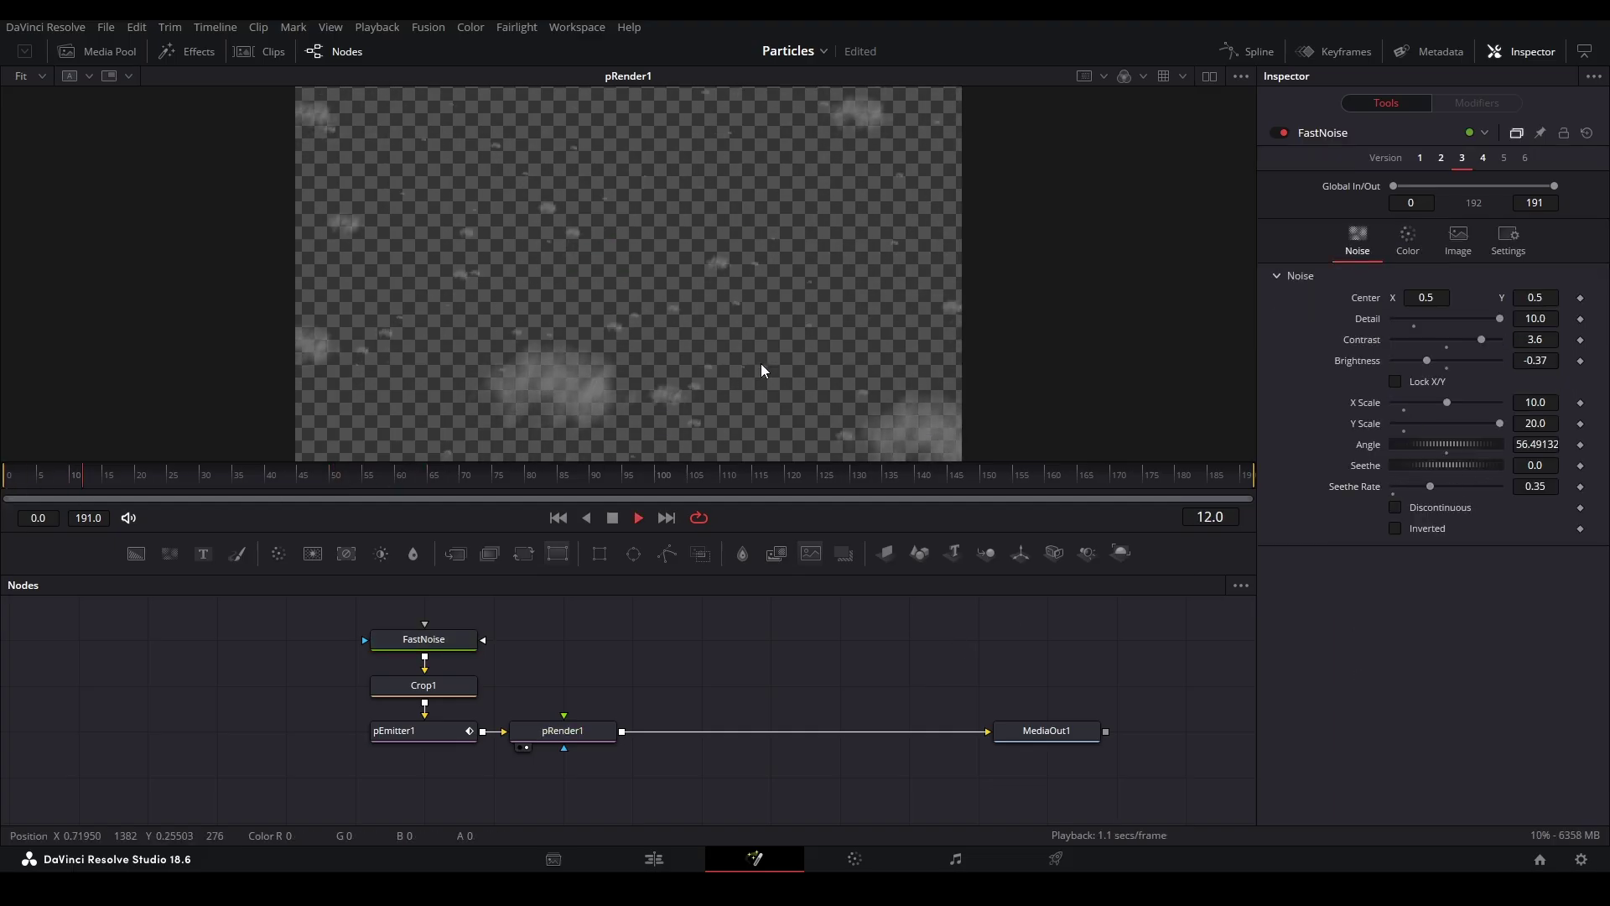
key(space)
drag(193, 473, 5, 473)
Step: Disconnect Crop1 from pEmitter1, move it upward, set the emitter's Style to NGon and play back the stars
click(439, 726)
drag(484, 692, 378, 633)
shift+drag(426, 689, 426, 643)
click(432, 728)
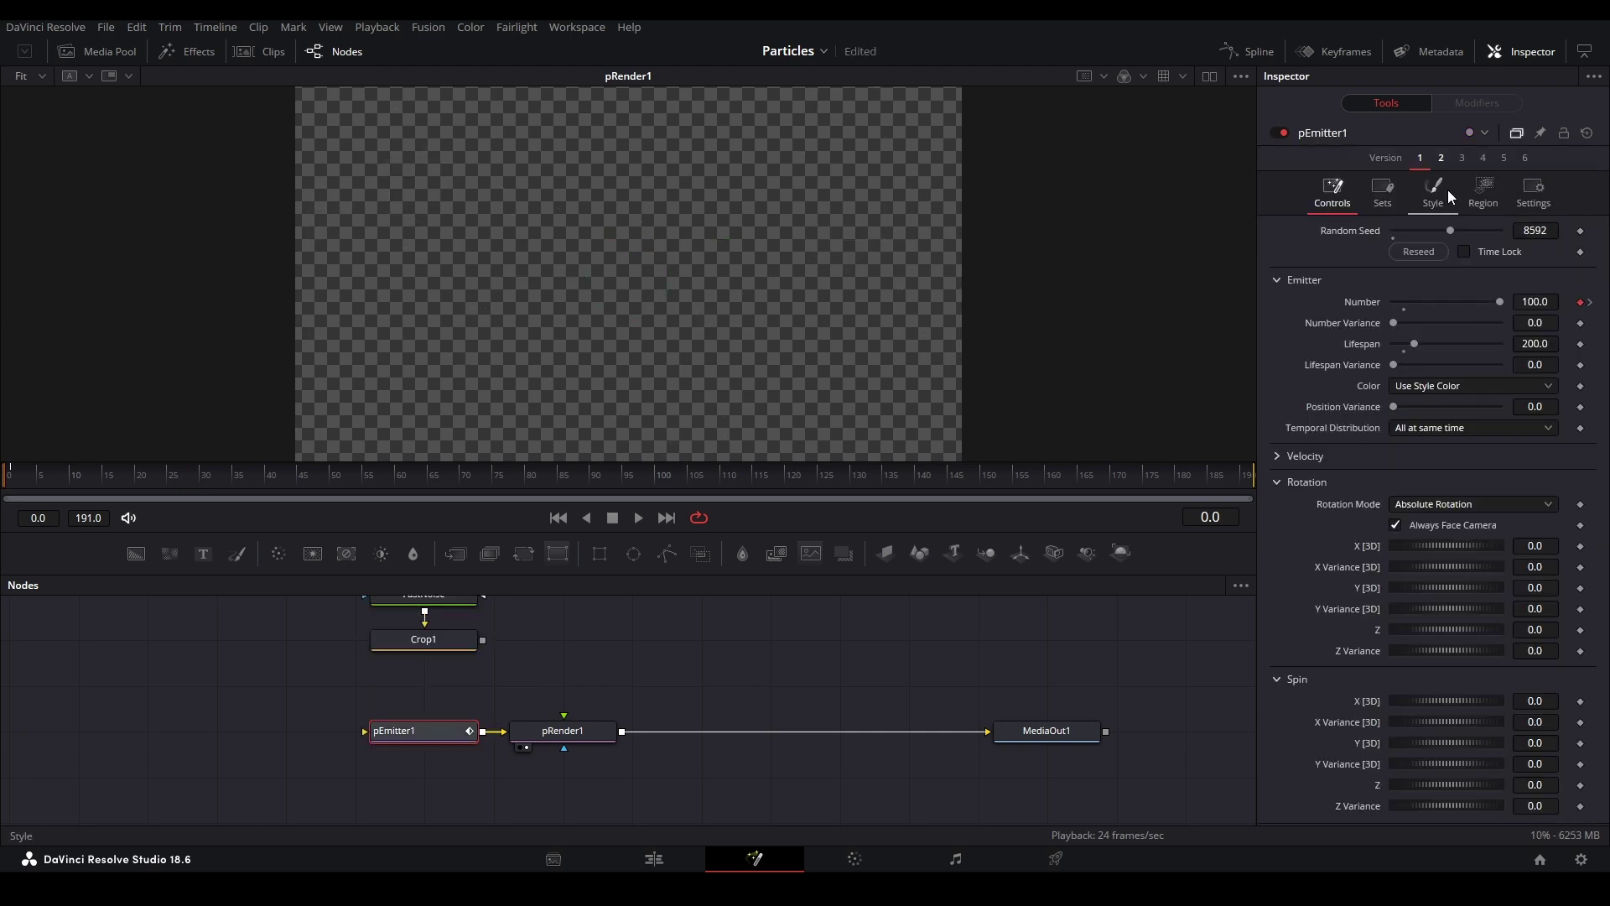
click(1448, 193)
click(1426, 249)
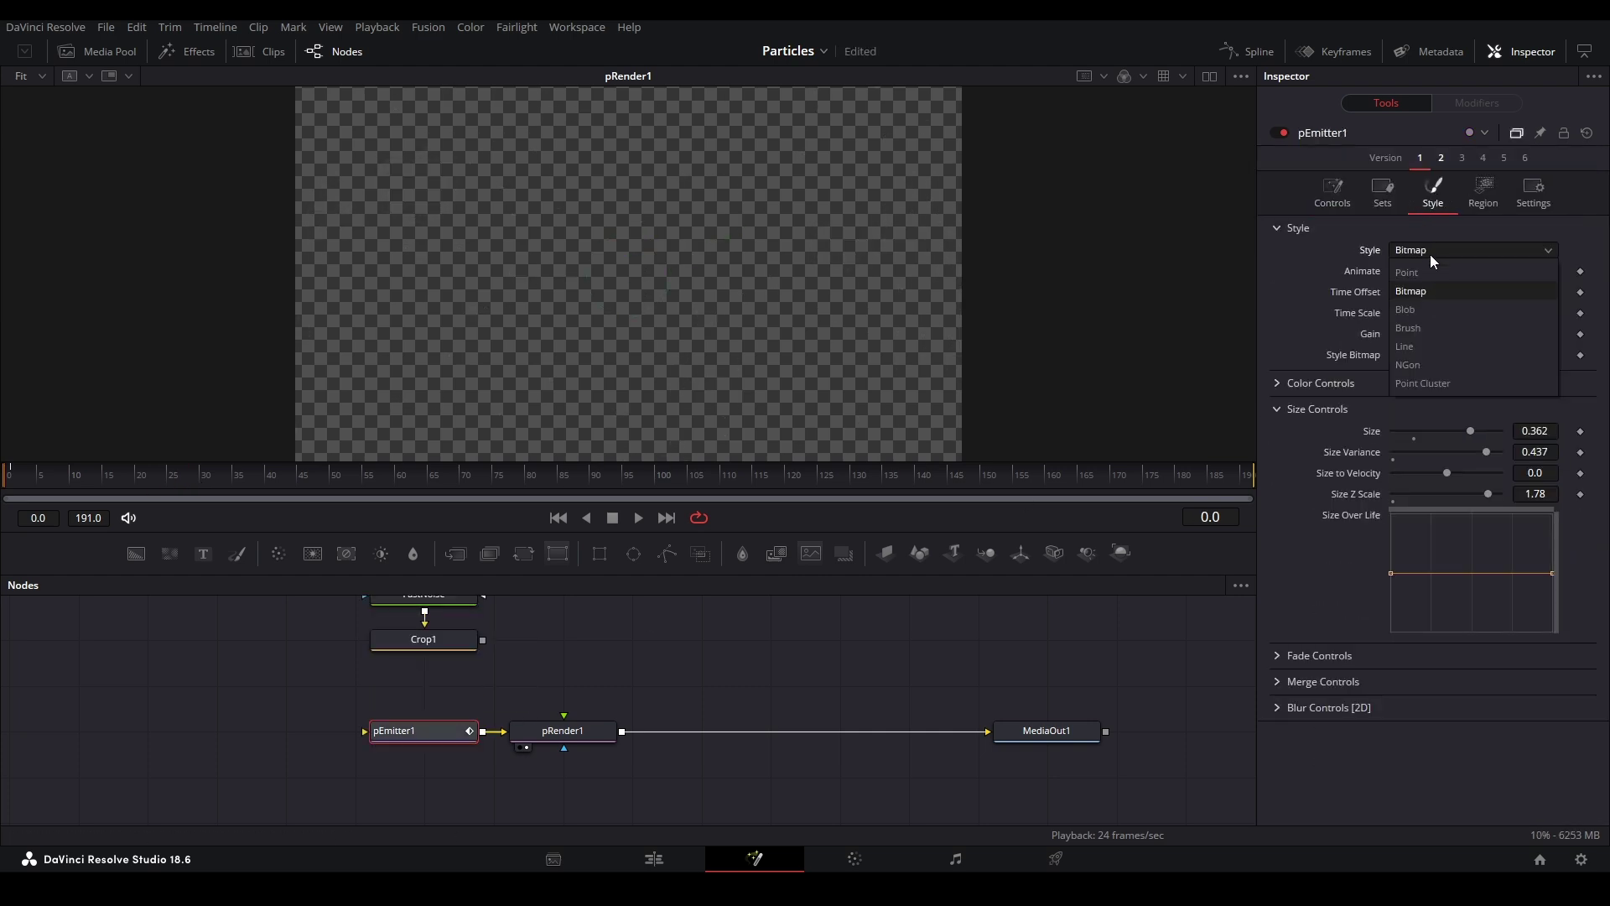
click(1442, 364)
key(space)
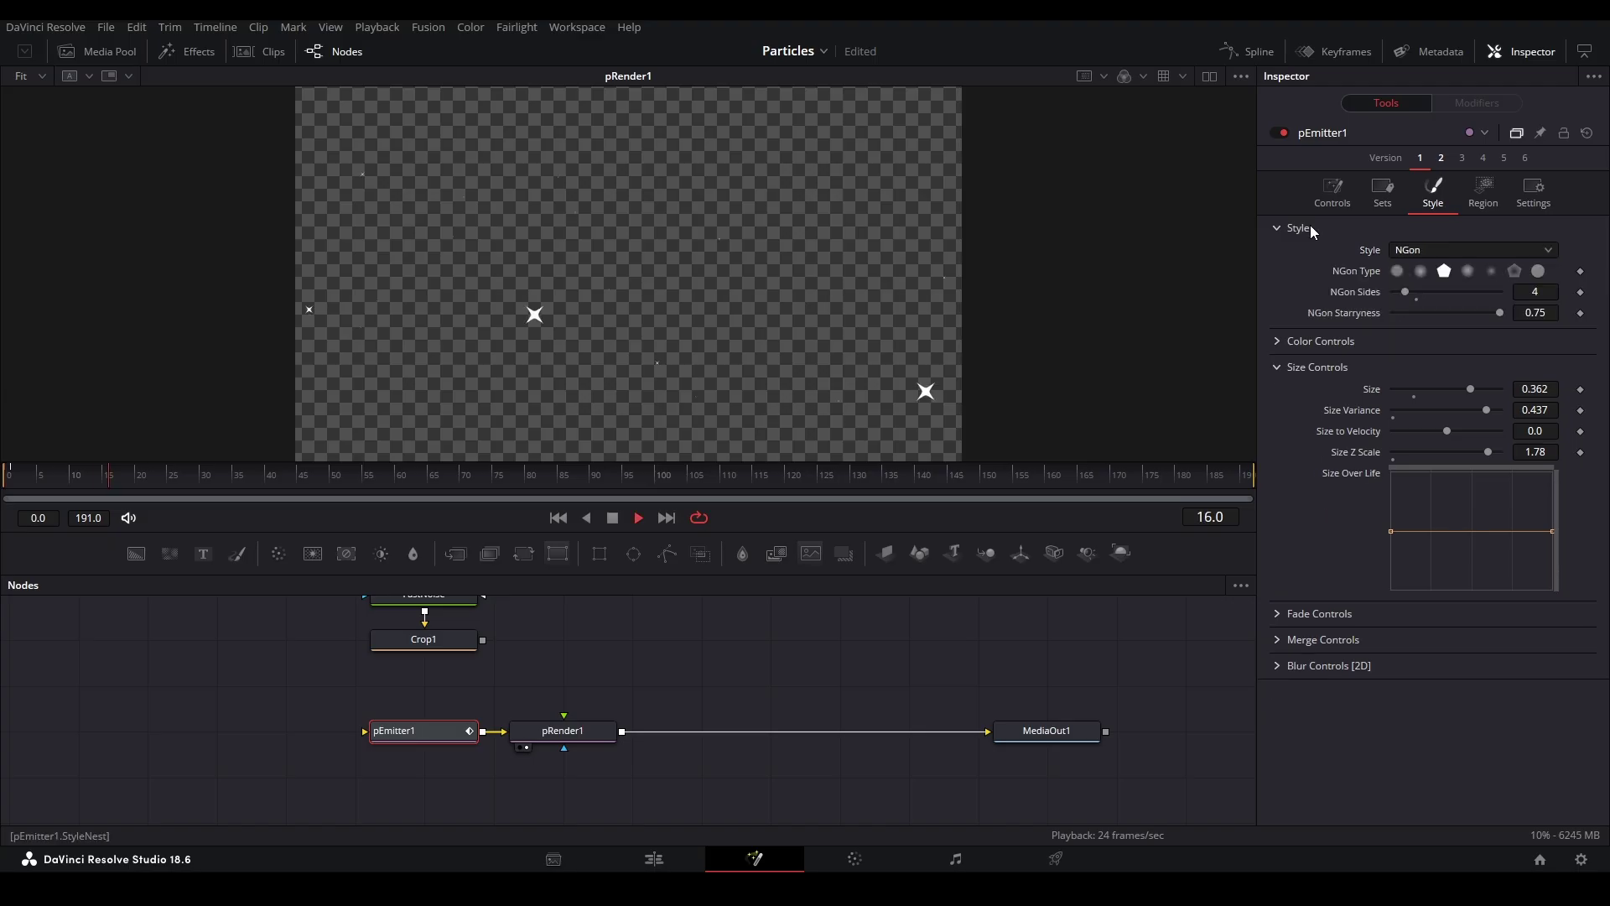
Step: Set pEmitter1's particle Size to about 1.591, return to frame 0 and set the Z Rotation to 45.0
click(1333, 192)
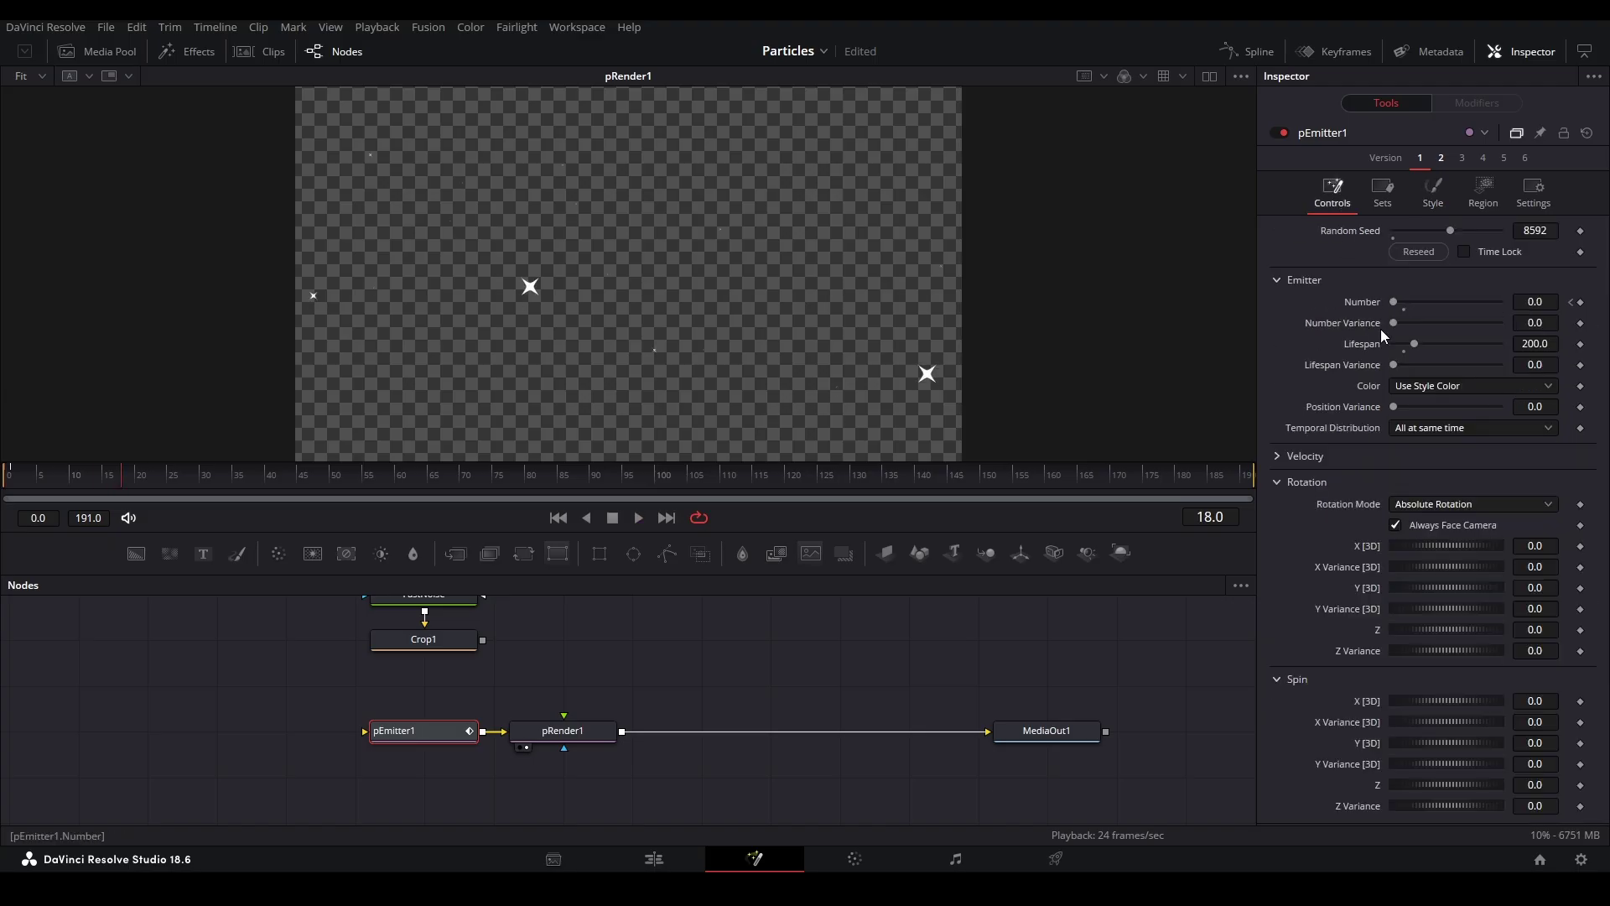
click(1432, 188)
click(1535, 389)
text(2)
key(Return)
click(558, 517)
click(1332, 193)
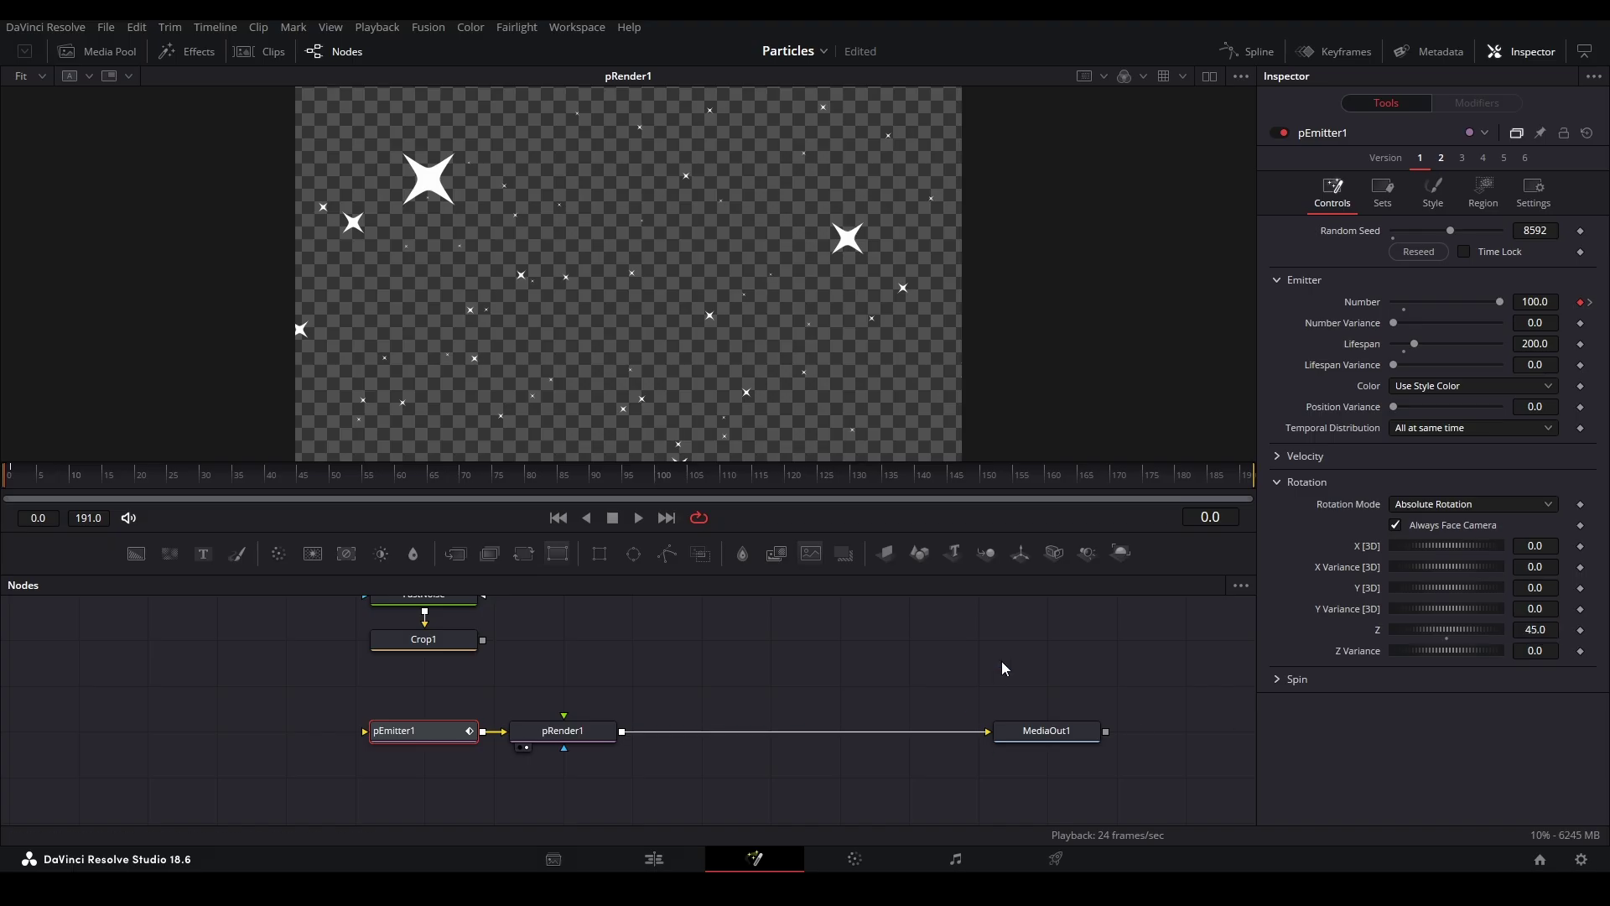
key(Return)
Step: Try a pinkish-red particle color for pEmitter1 with a saturation of 0.554 and a value of 0.921
click(1432, 188)
click(1482, 188)
click(1425, 179)
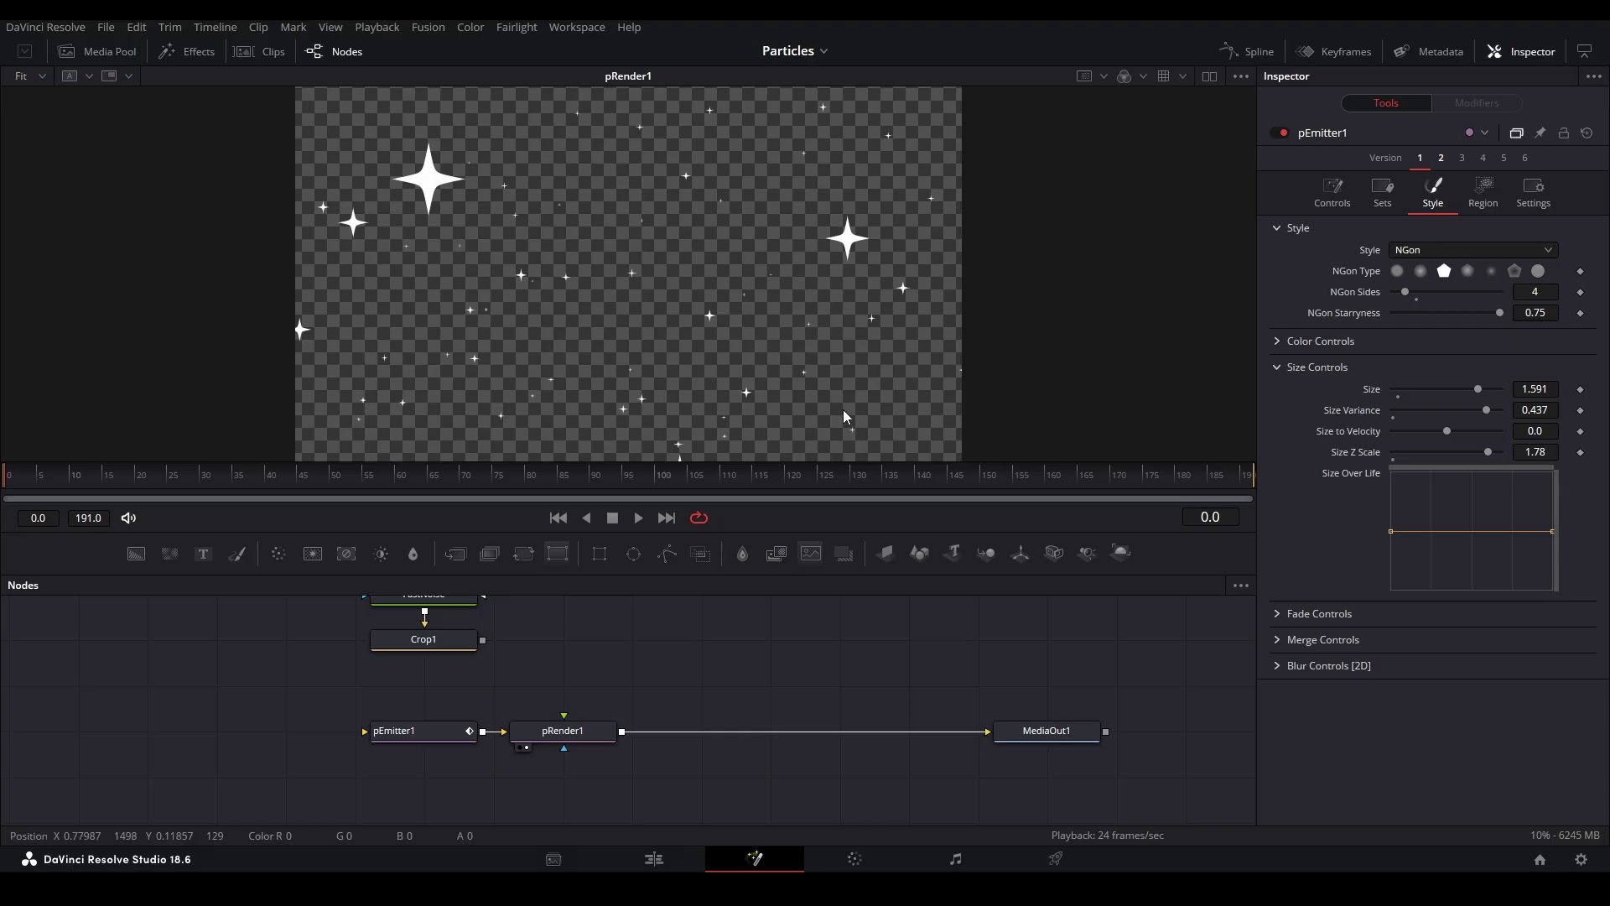
click(1276, 345)
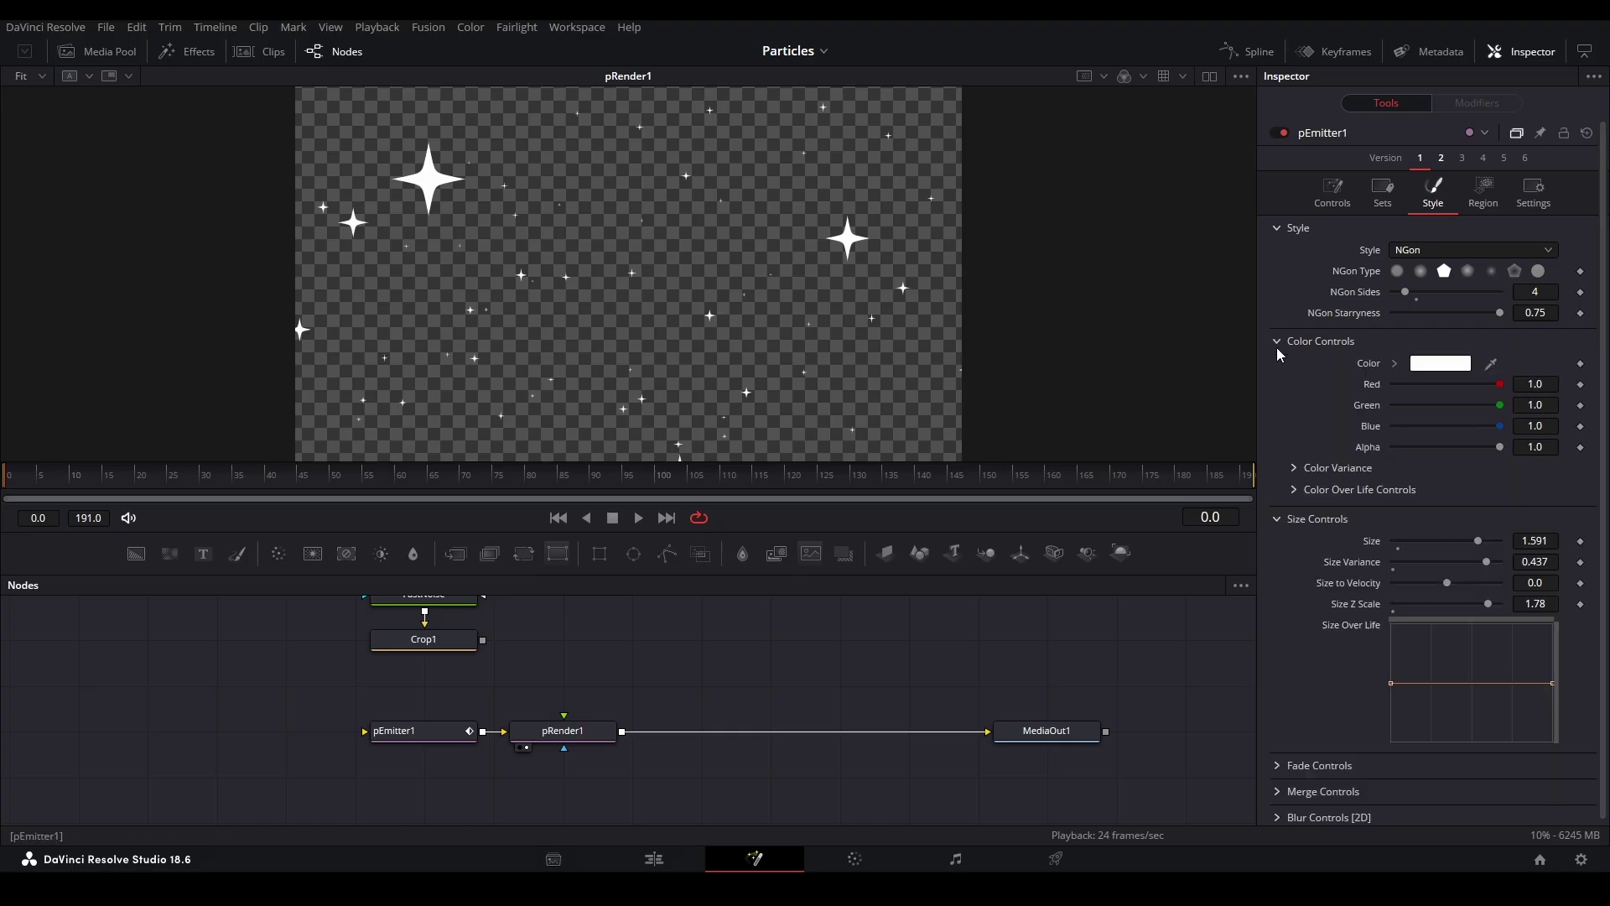
click(1395, 363)
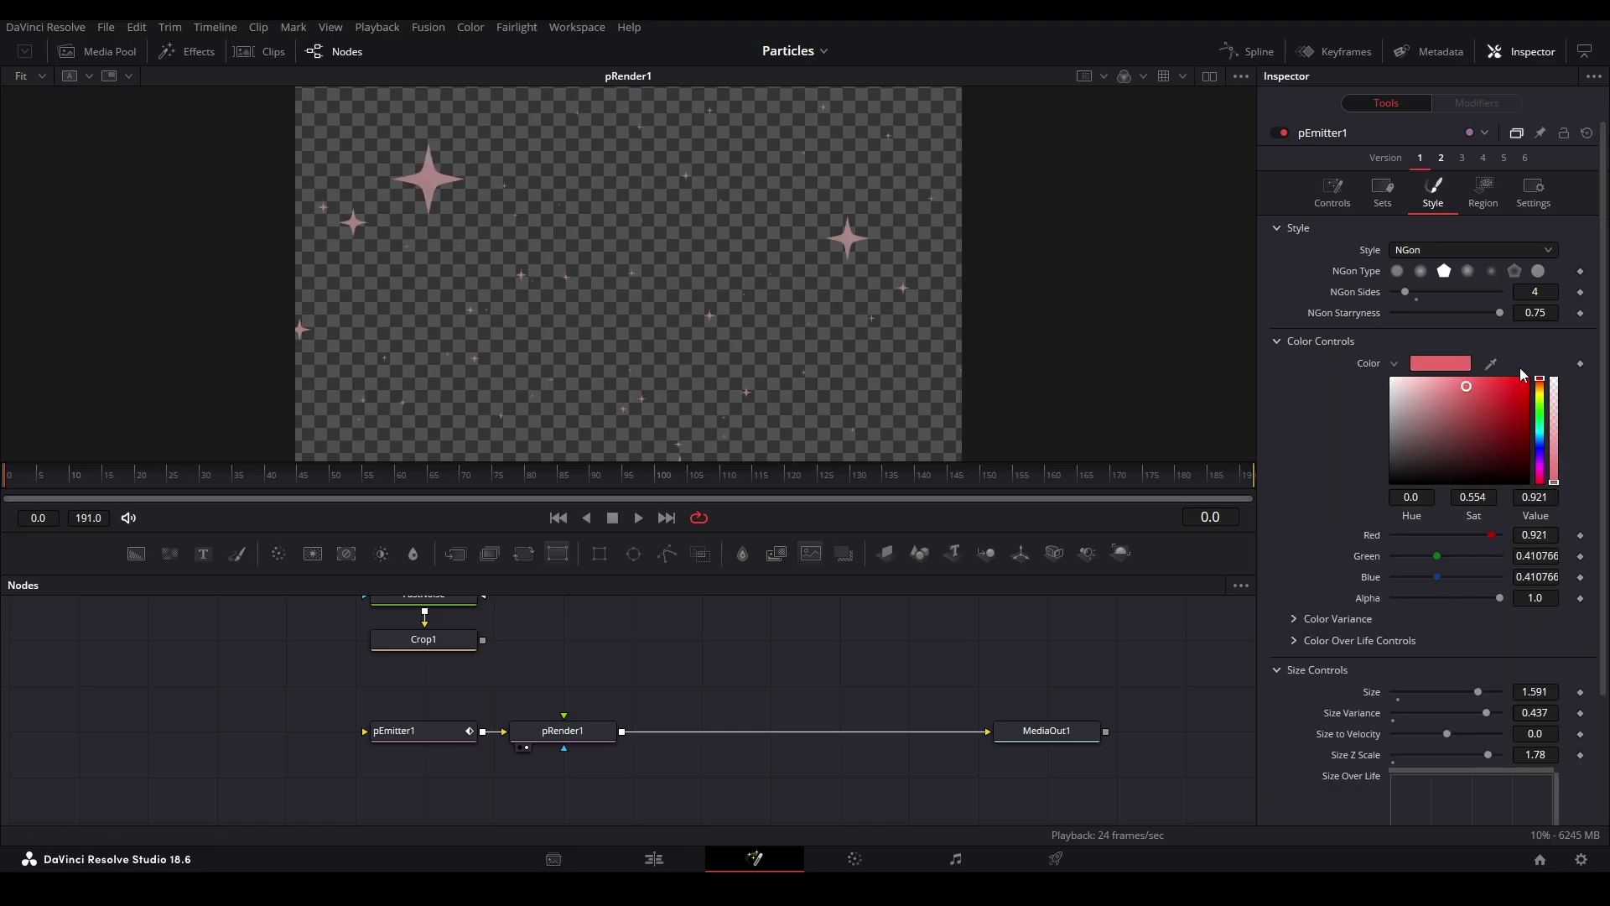
Step: Vary the star colors toward yellow with Red and Green Variance High at 1.0 and Blue Variance Low at -1.0
click(1295, 618)
scroll(1475, 360, down, 4)
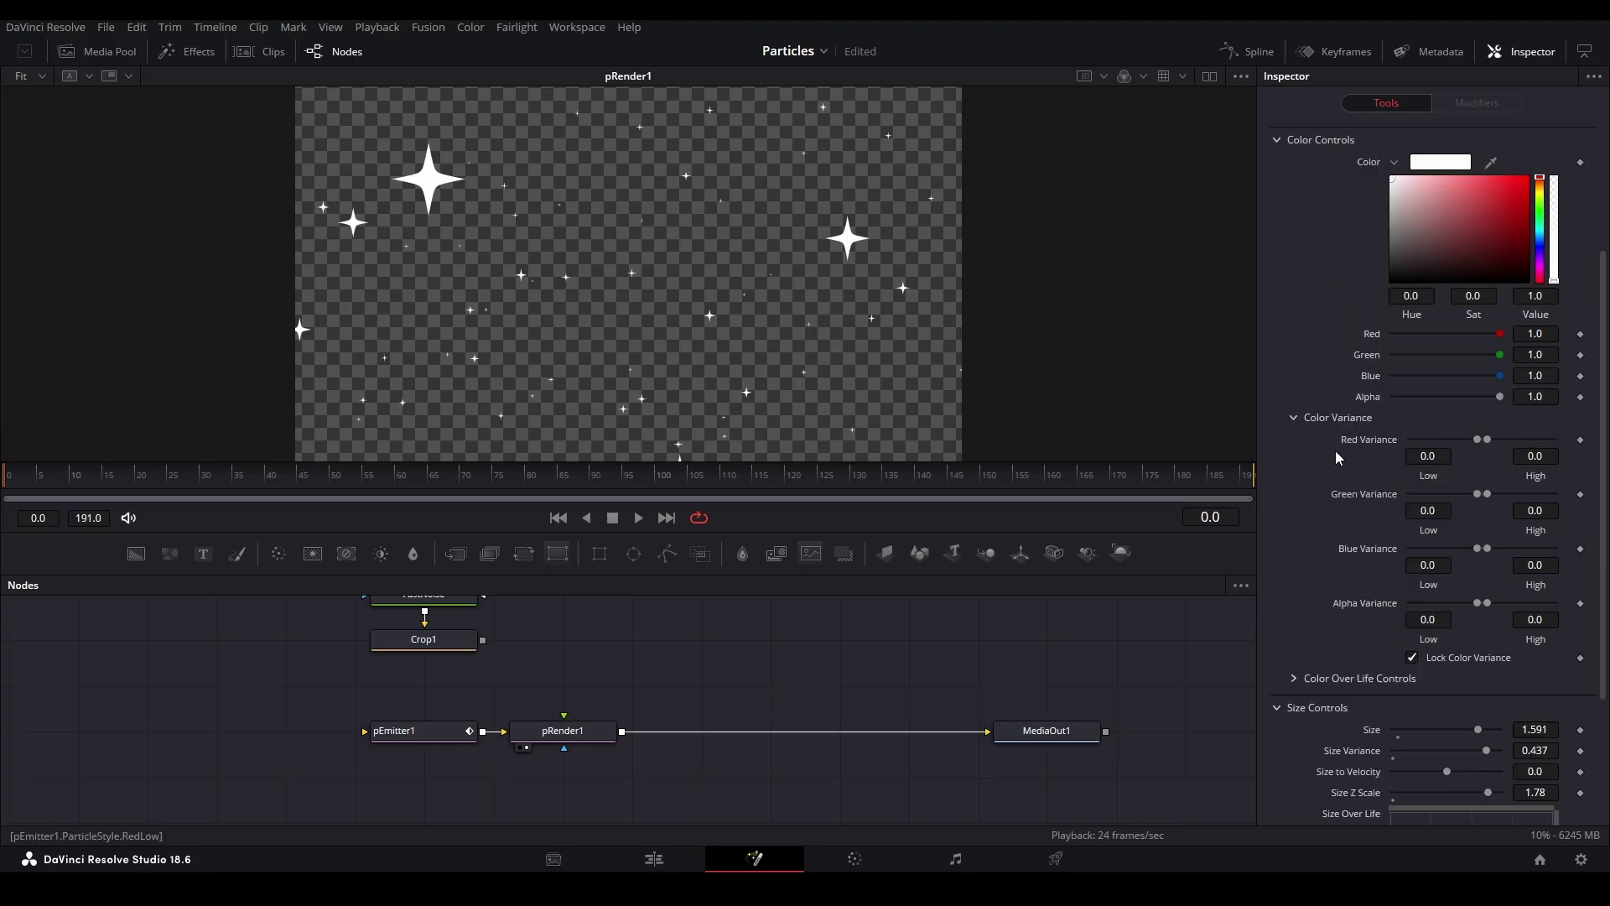
drag(1488, 339, 1554, 339)
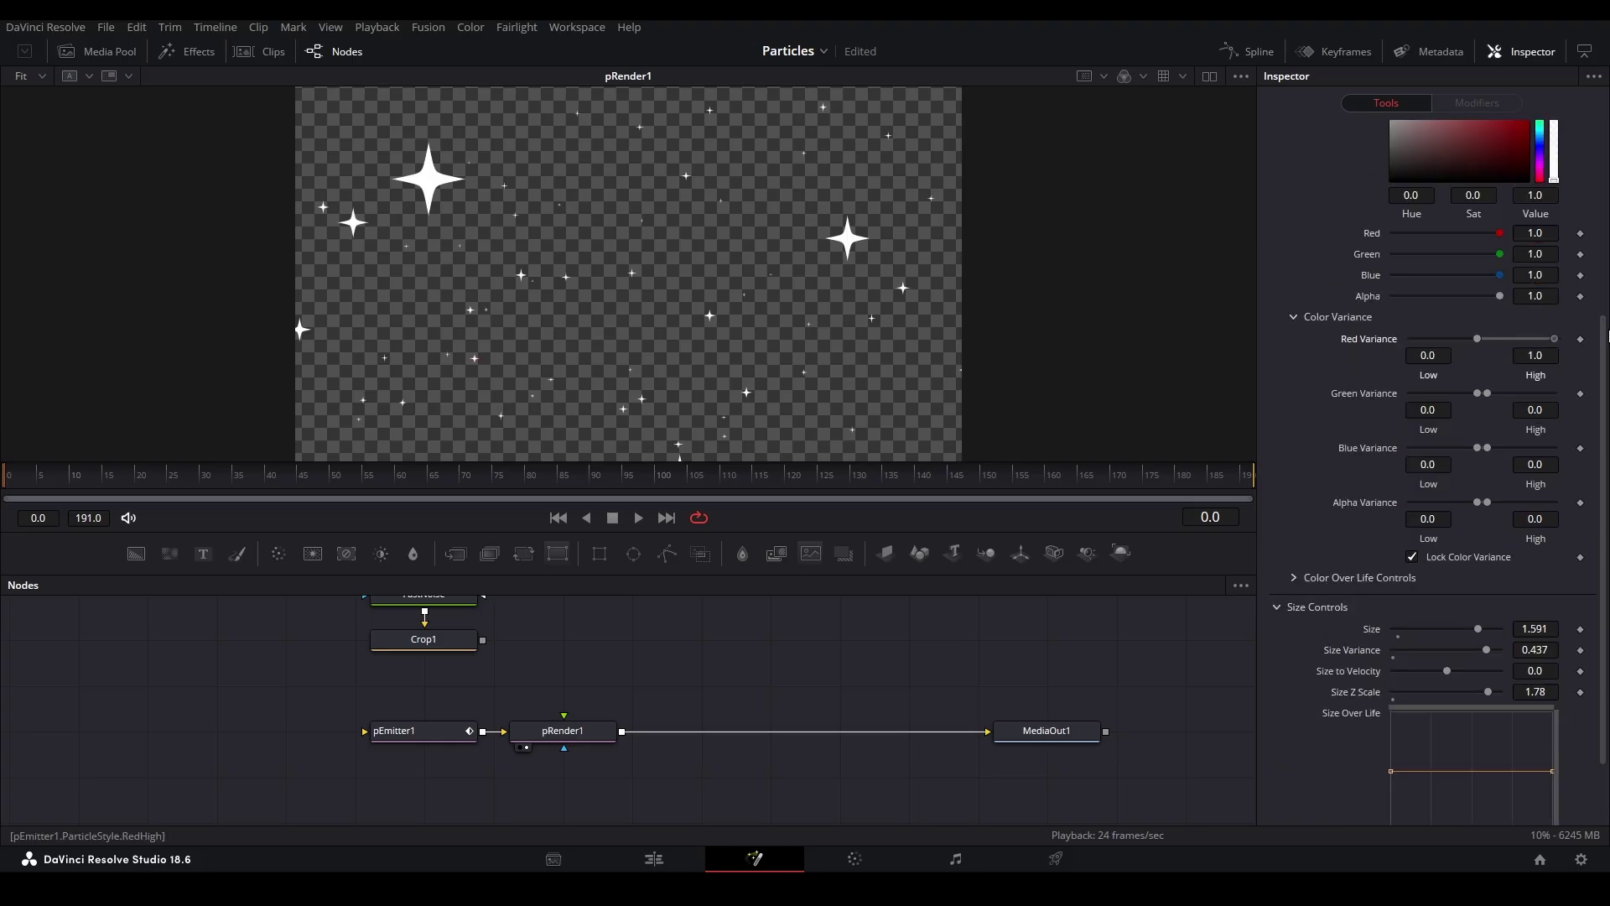
drag(1477, 394, 1410, 394)
drag(1488, 448, 1444, 448)
drag(1449, 393, 1515, 394)
mouse_move(1512, 339)
mouse_down()
mouse_move(1430, 354)
mouse_move(1521, 339)
mouse_up()
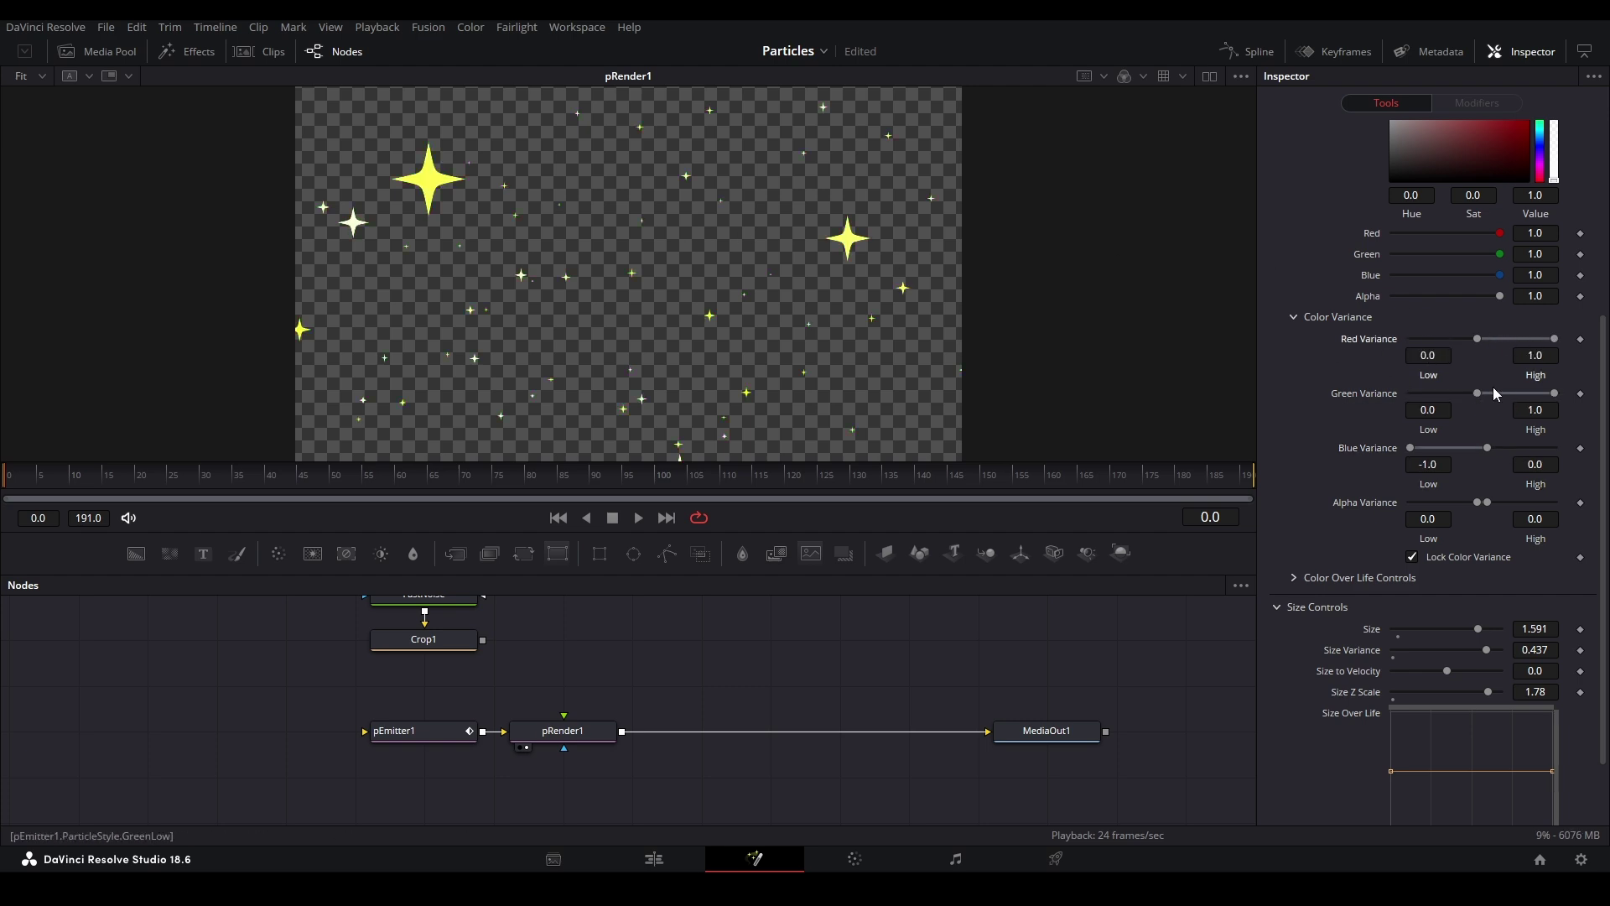
Step: Shift the color variance to pink and purple: Red -0.725 to 1.0, Green -1.0 to 0.188 and Blue -0.45 to 0.563
drag(1504, 392, 1470, 394)
drag(1410, 447, 1430, 450)
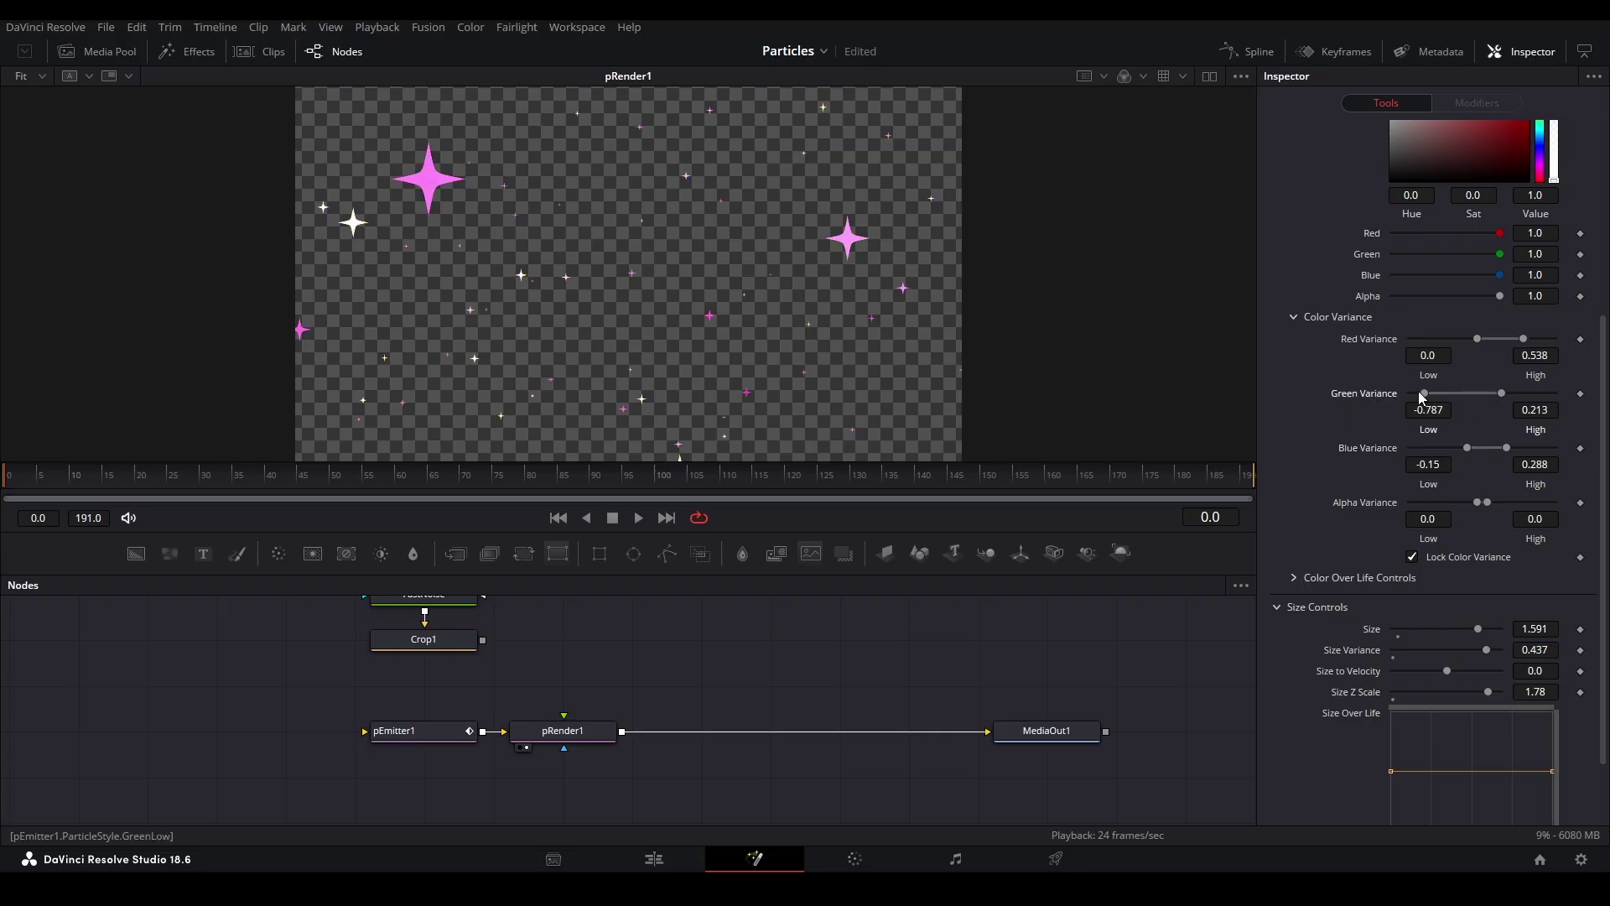
mouse_move(1423, 395)
mouse_down()
mouse_move(1469, 394)
mouse_move(1440, 392)
mouse_up()
drag(1499, 339, 1535, 339)
drag(1490, 447, 1510, 447)
drag(1486, 447, 1446, 447)
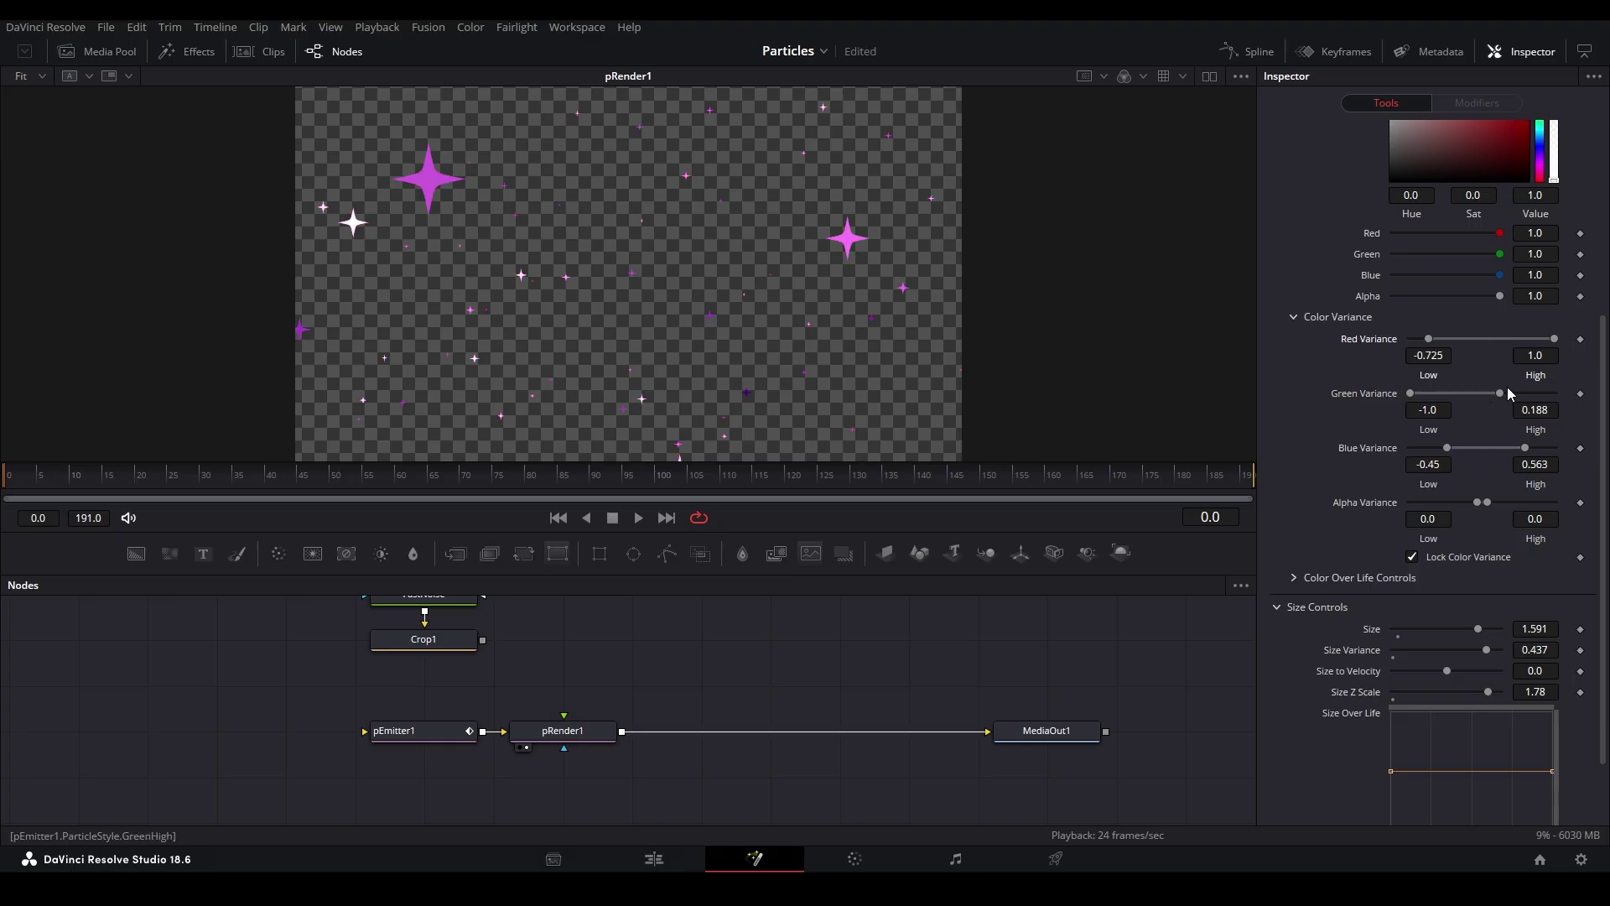
Step: Adjust pEmitter1's color variance with Green Variance High at 0.525 and Blue Variance Low at -0.862, and inspect the stars
drag(1499, 394, 1524, 394)
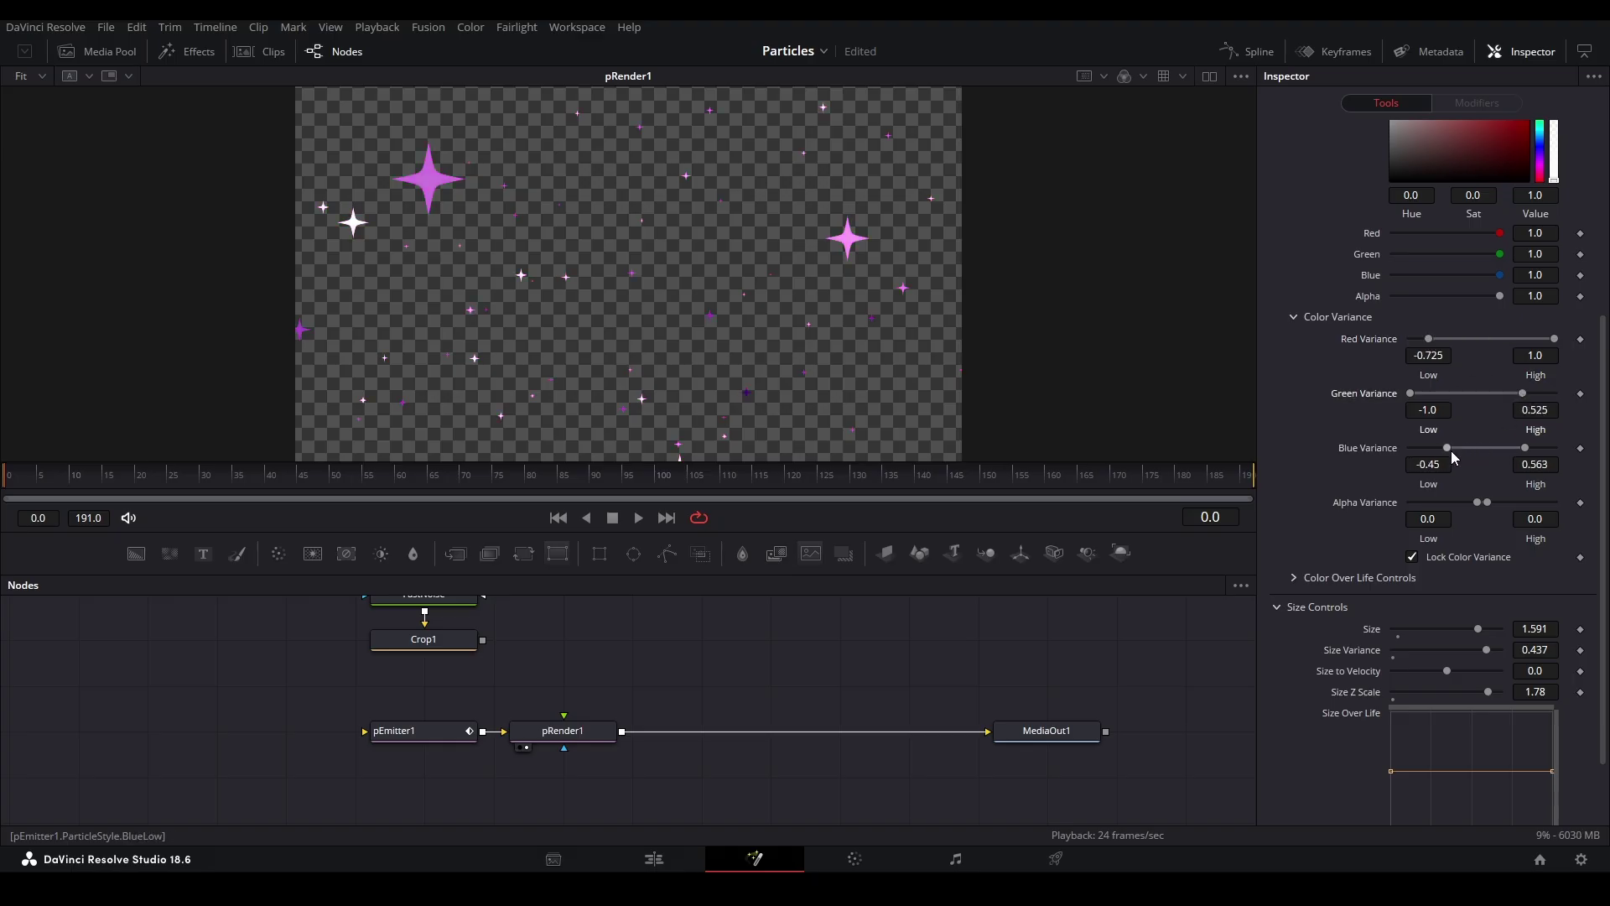
drag(1448, 448, 1493, 446)
scroll(787, 384, up, 4)
drag(857, 254, 663, 398)
key(ctrl+f)
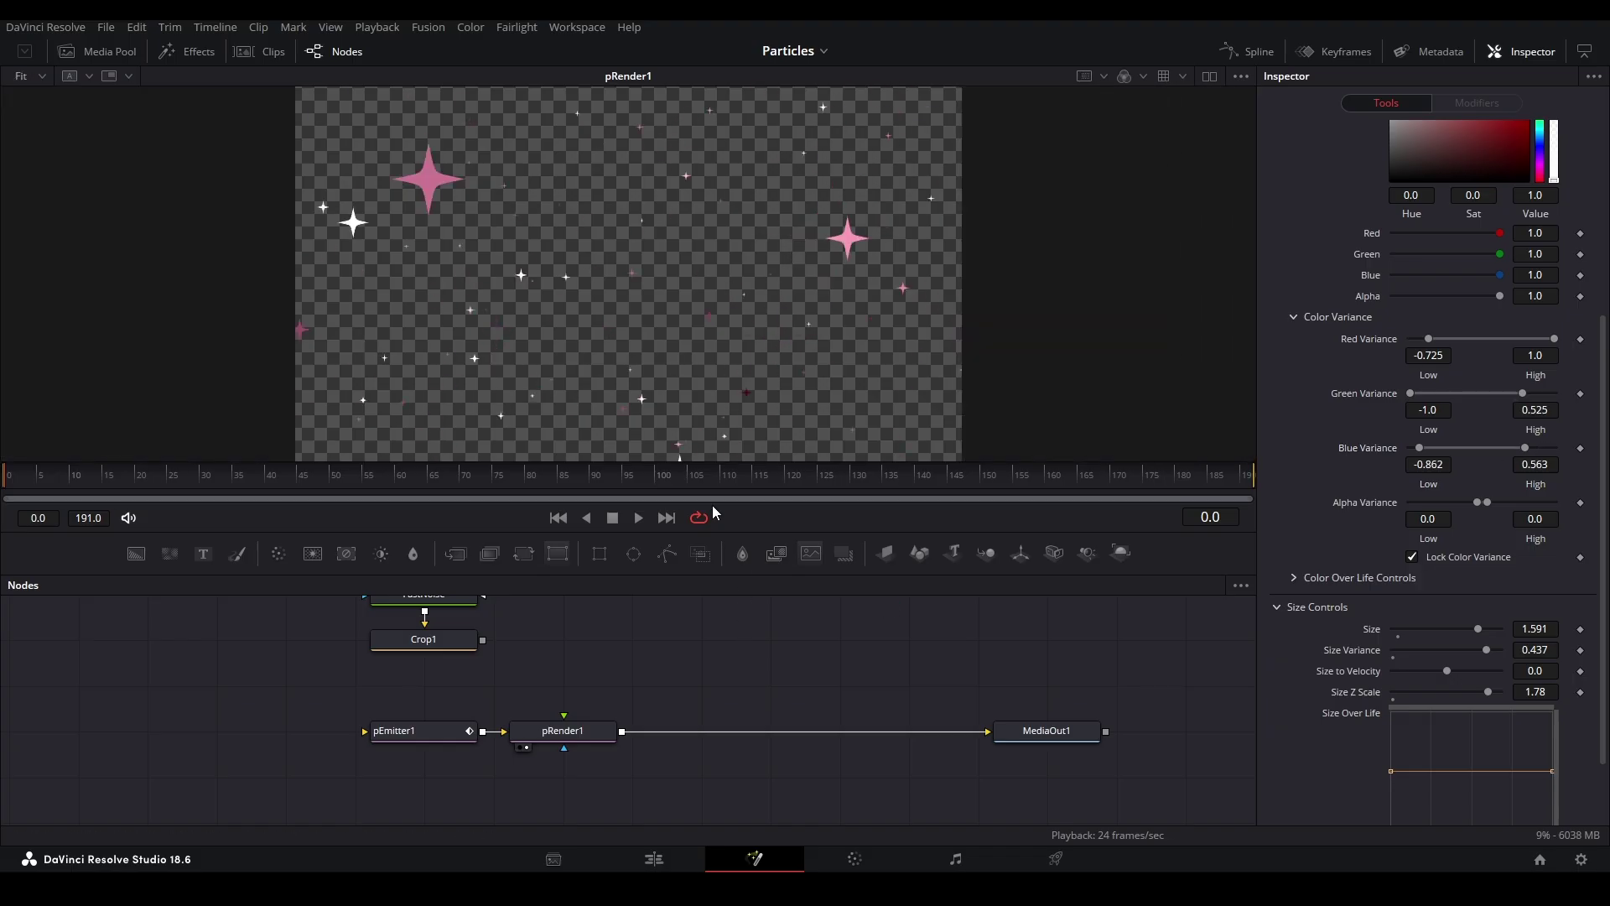
drag(679, 694, 724, 664)
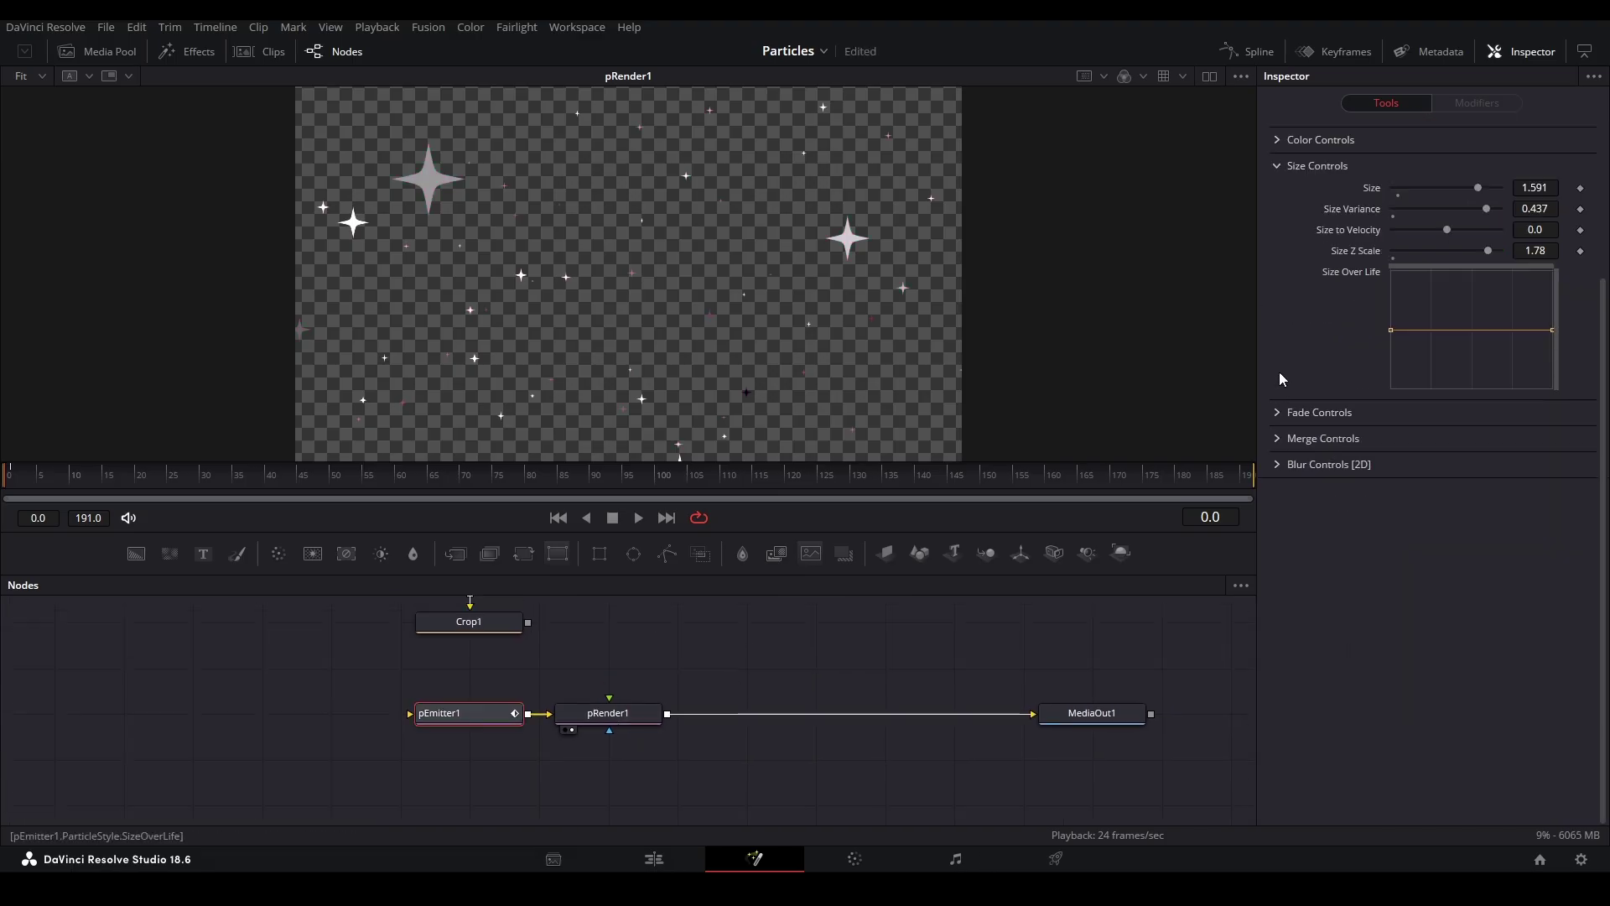
Step: Set pEmitter1's particle Fade to 0.05 In and 0.767 Out, previewing the fade during playback
scroll(1283, 374, up, 3)
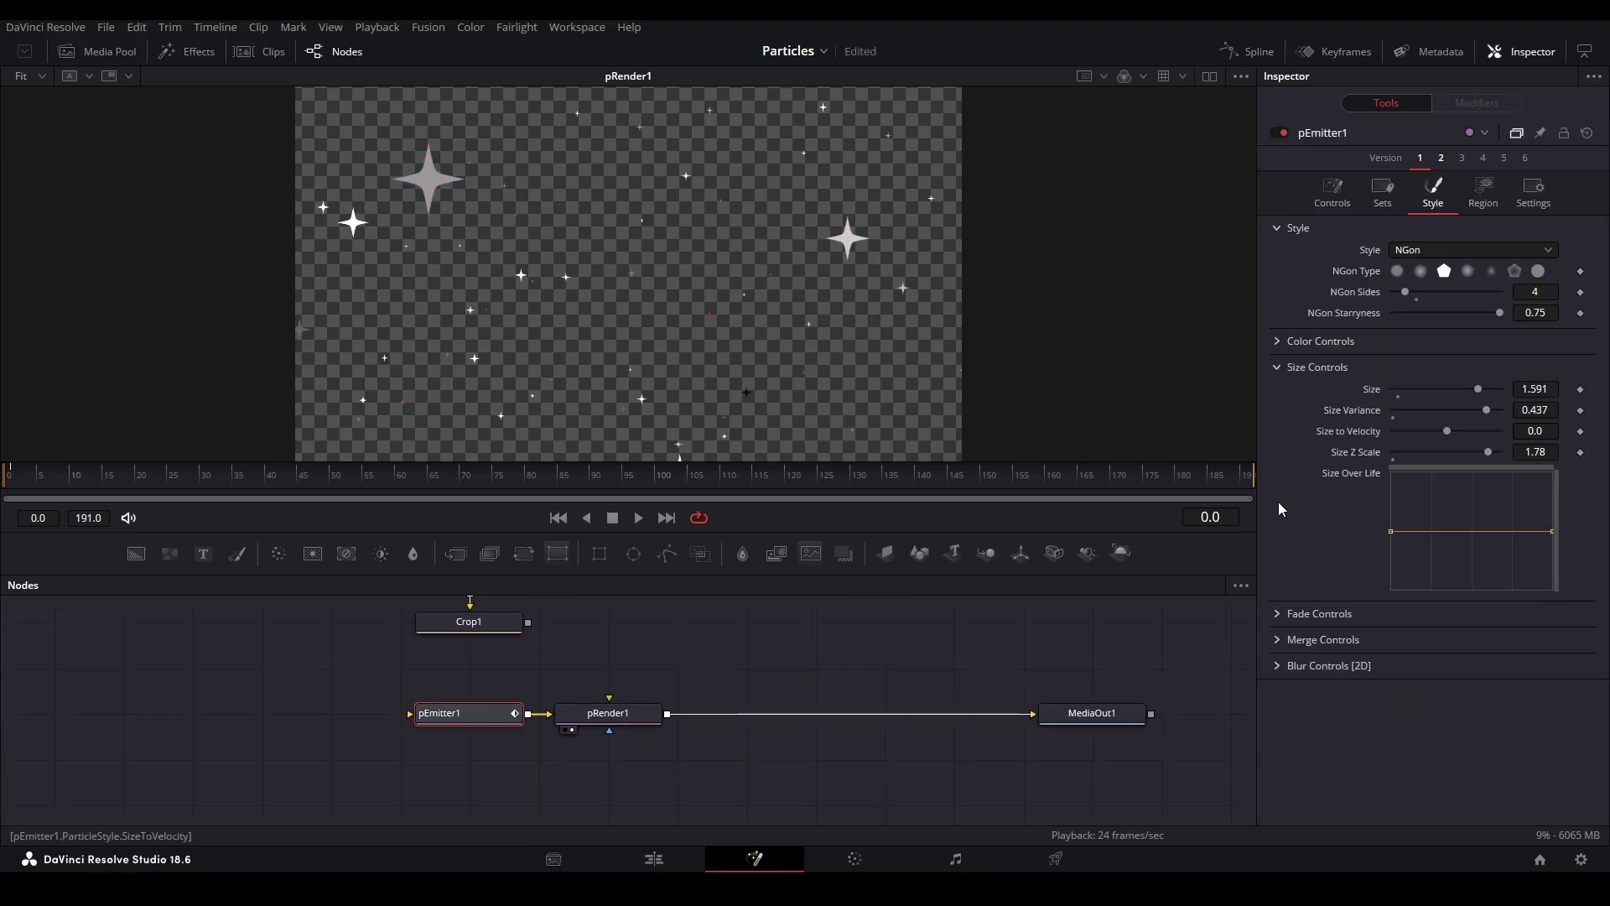
click(1281, 613)
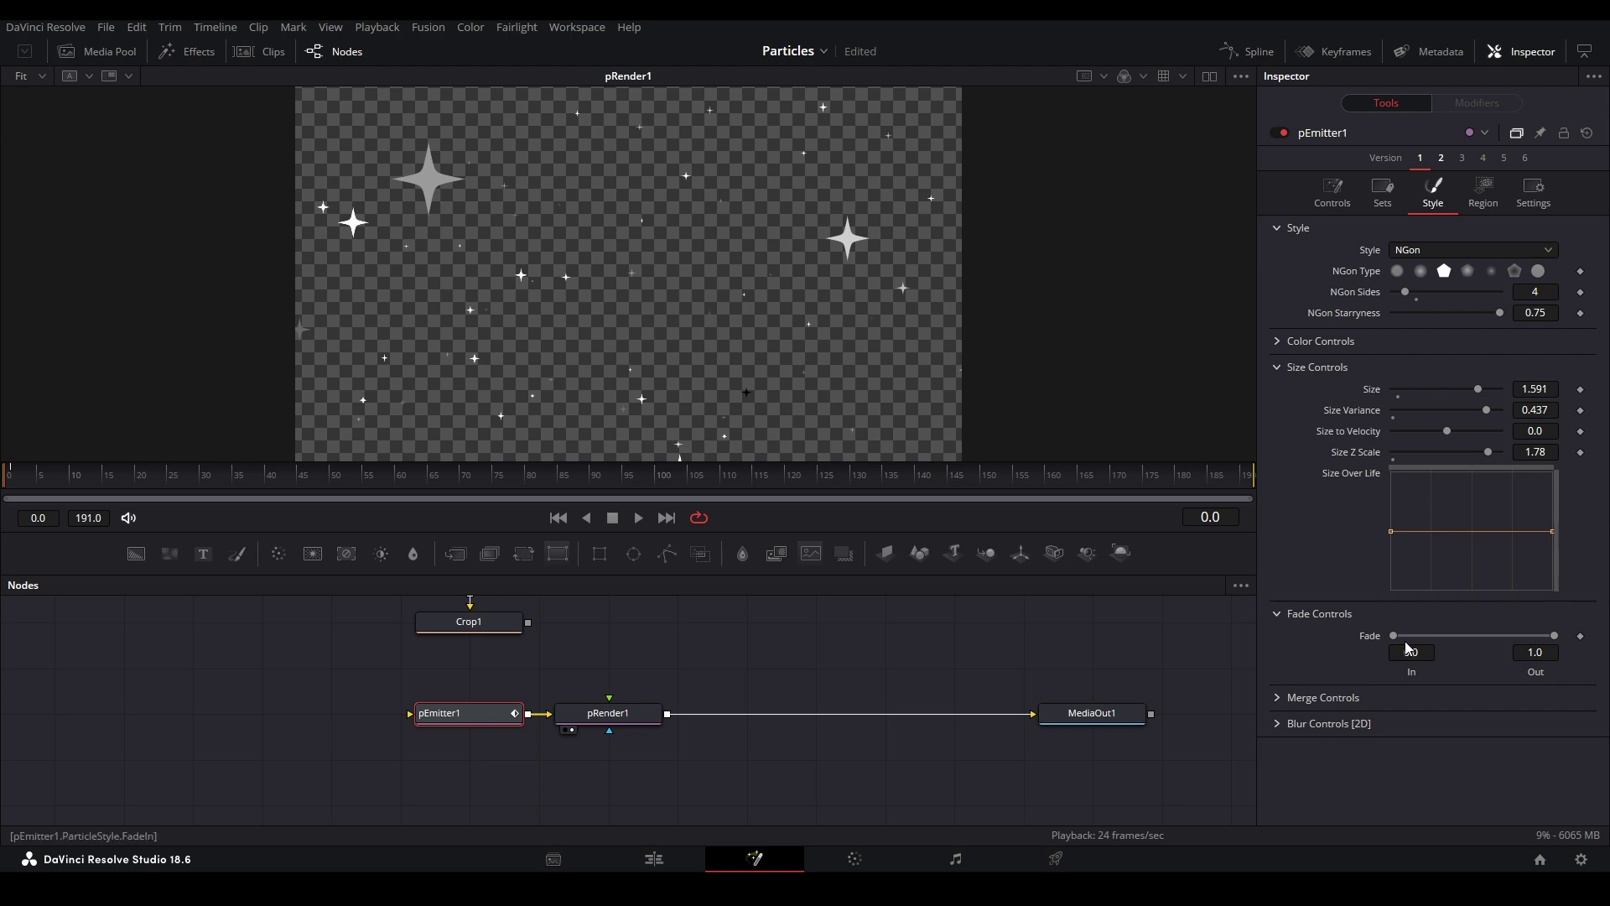
drag(1396, 636, 1417, 633)
key(space)
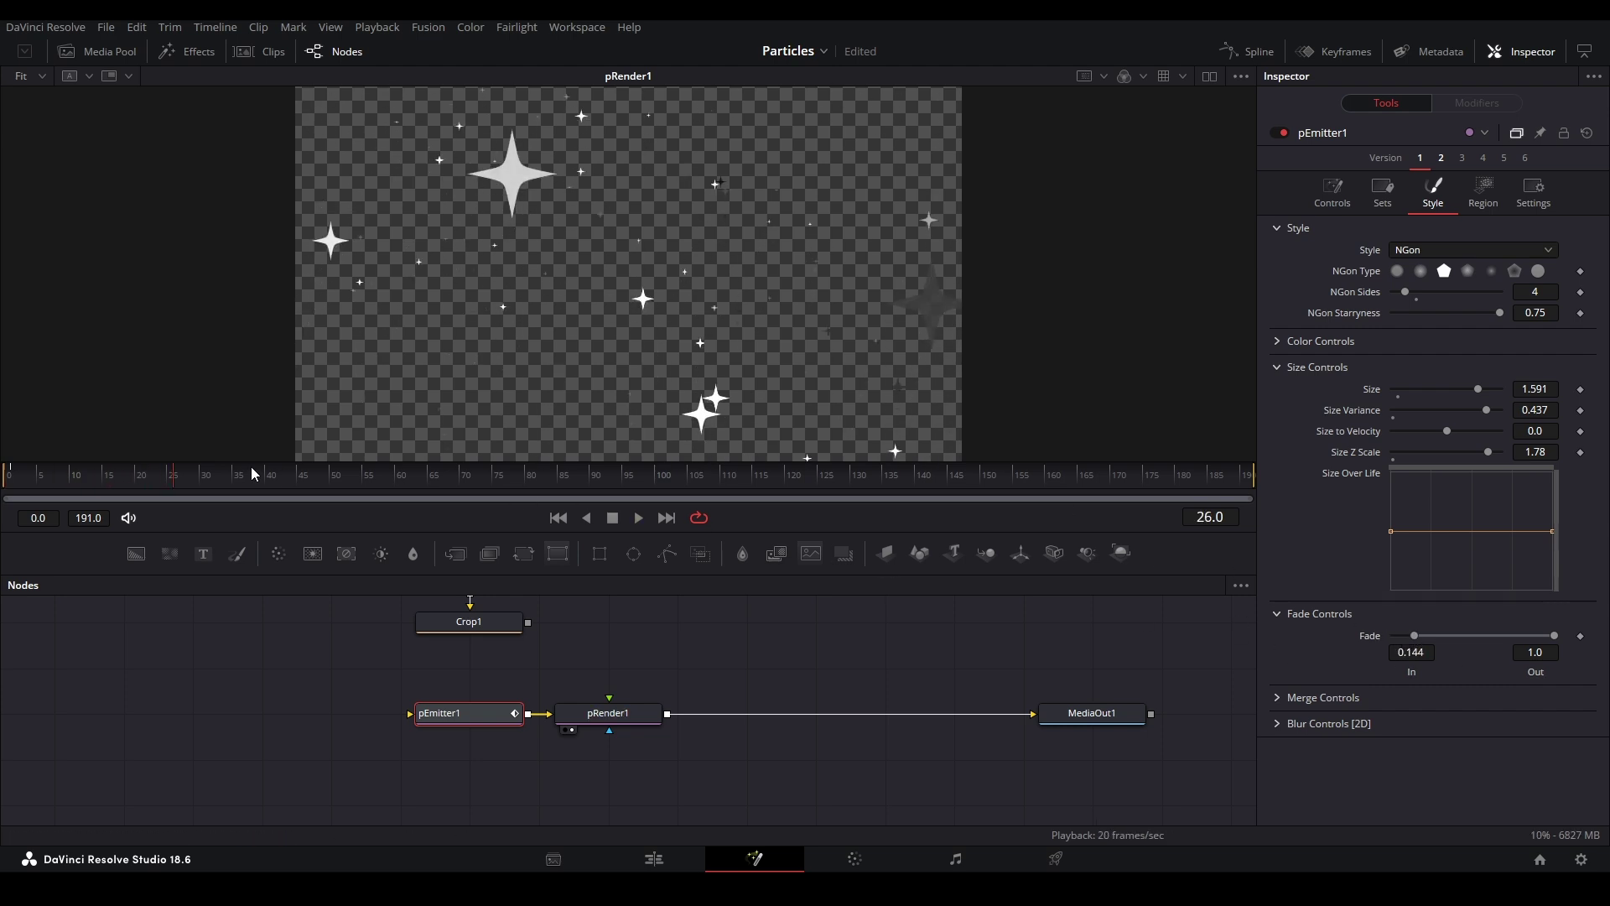
drag(1552, 636, 1519, 642)
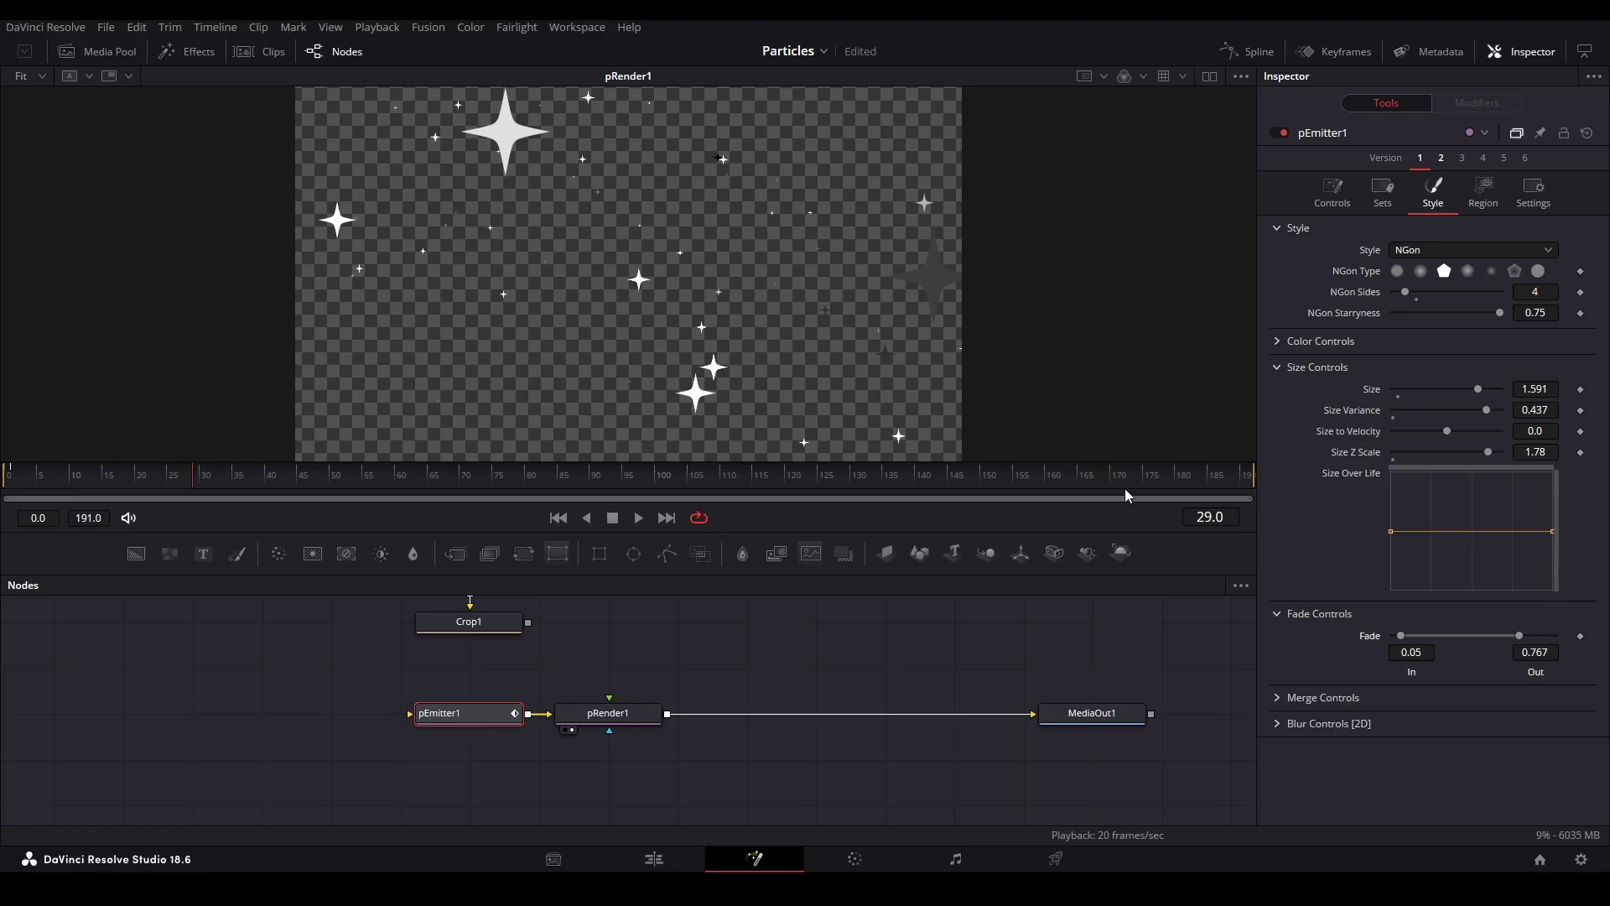
click(1405, 613)
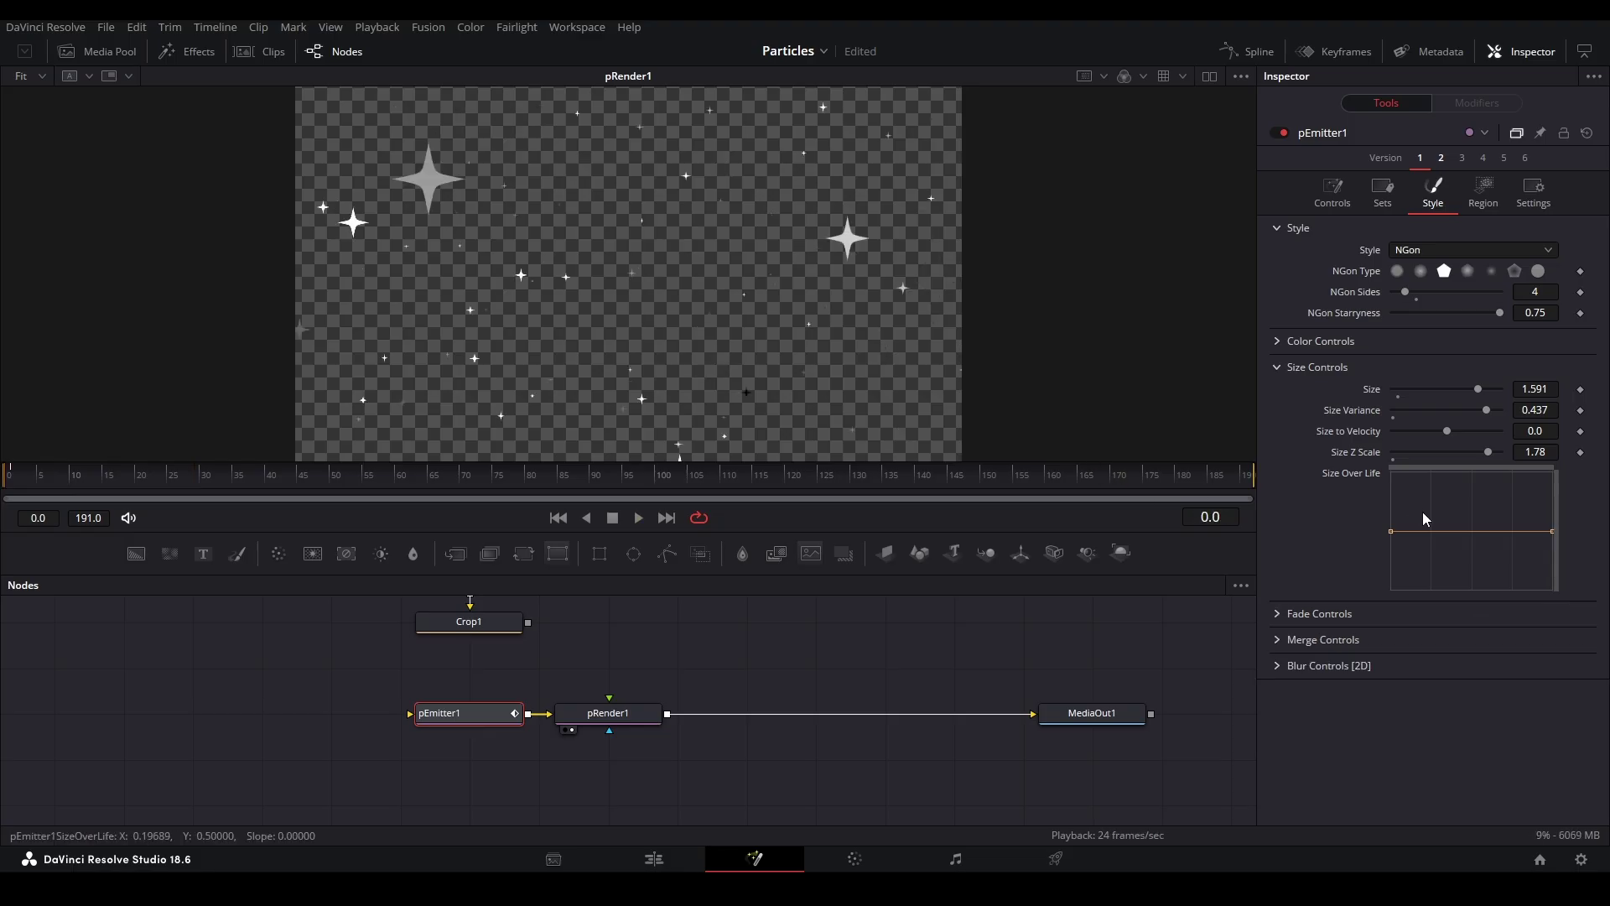
Step: Raise the middle of the Size Over Life curve so particles peak in size mid-life, and play the effect
drag(1482, 530, 1470, 479)
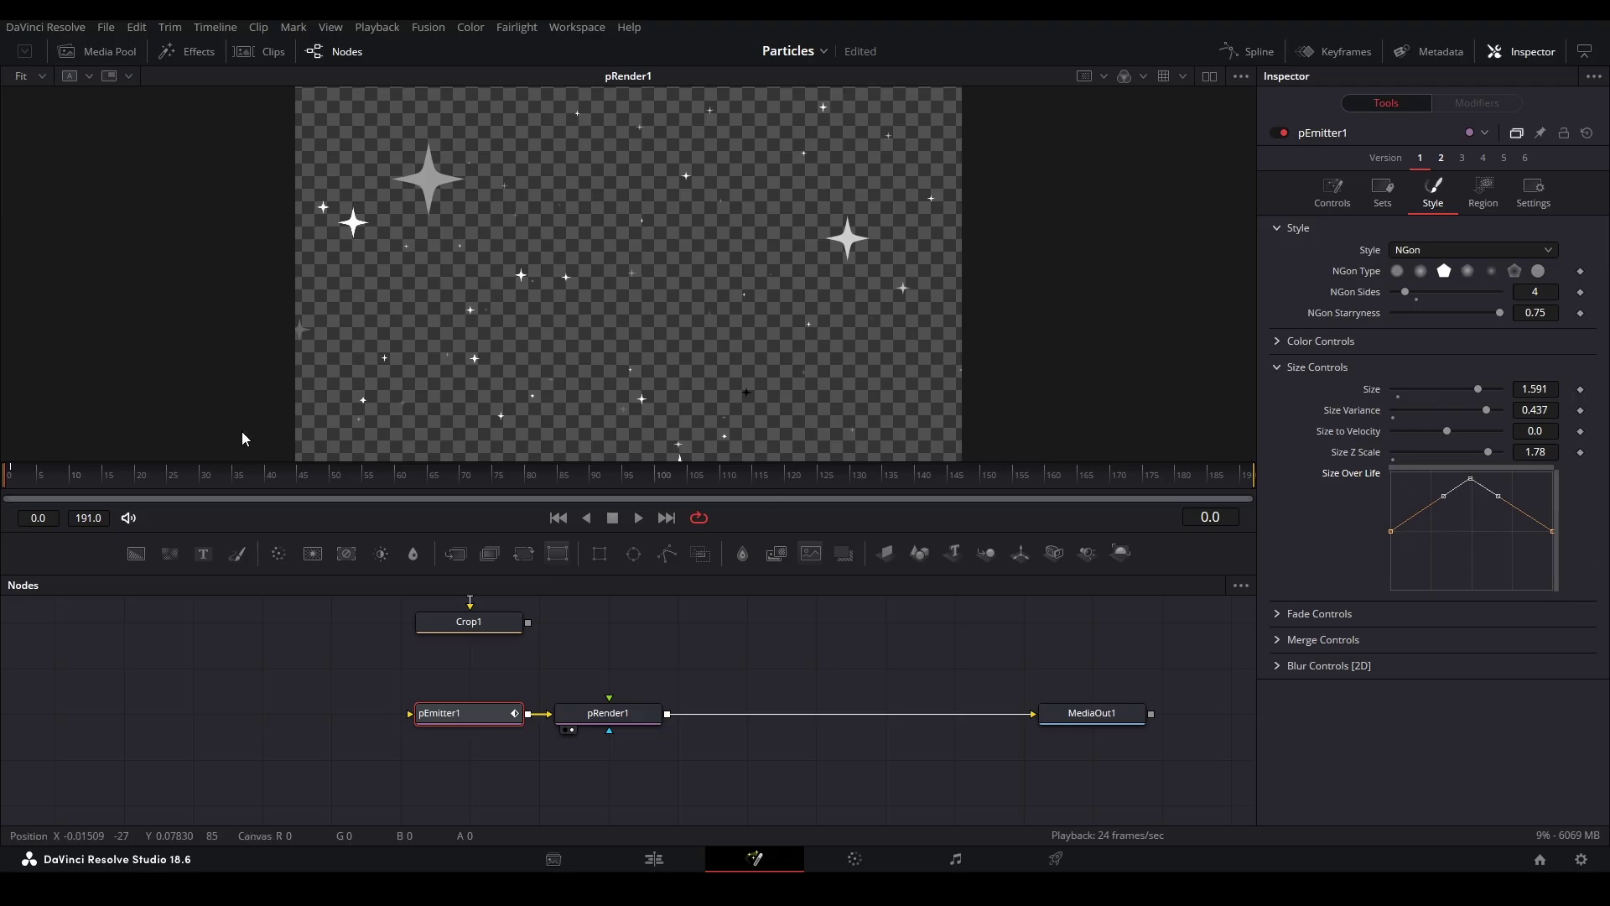
key(space)
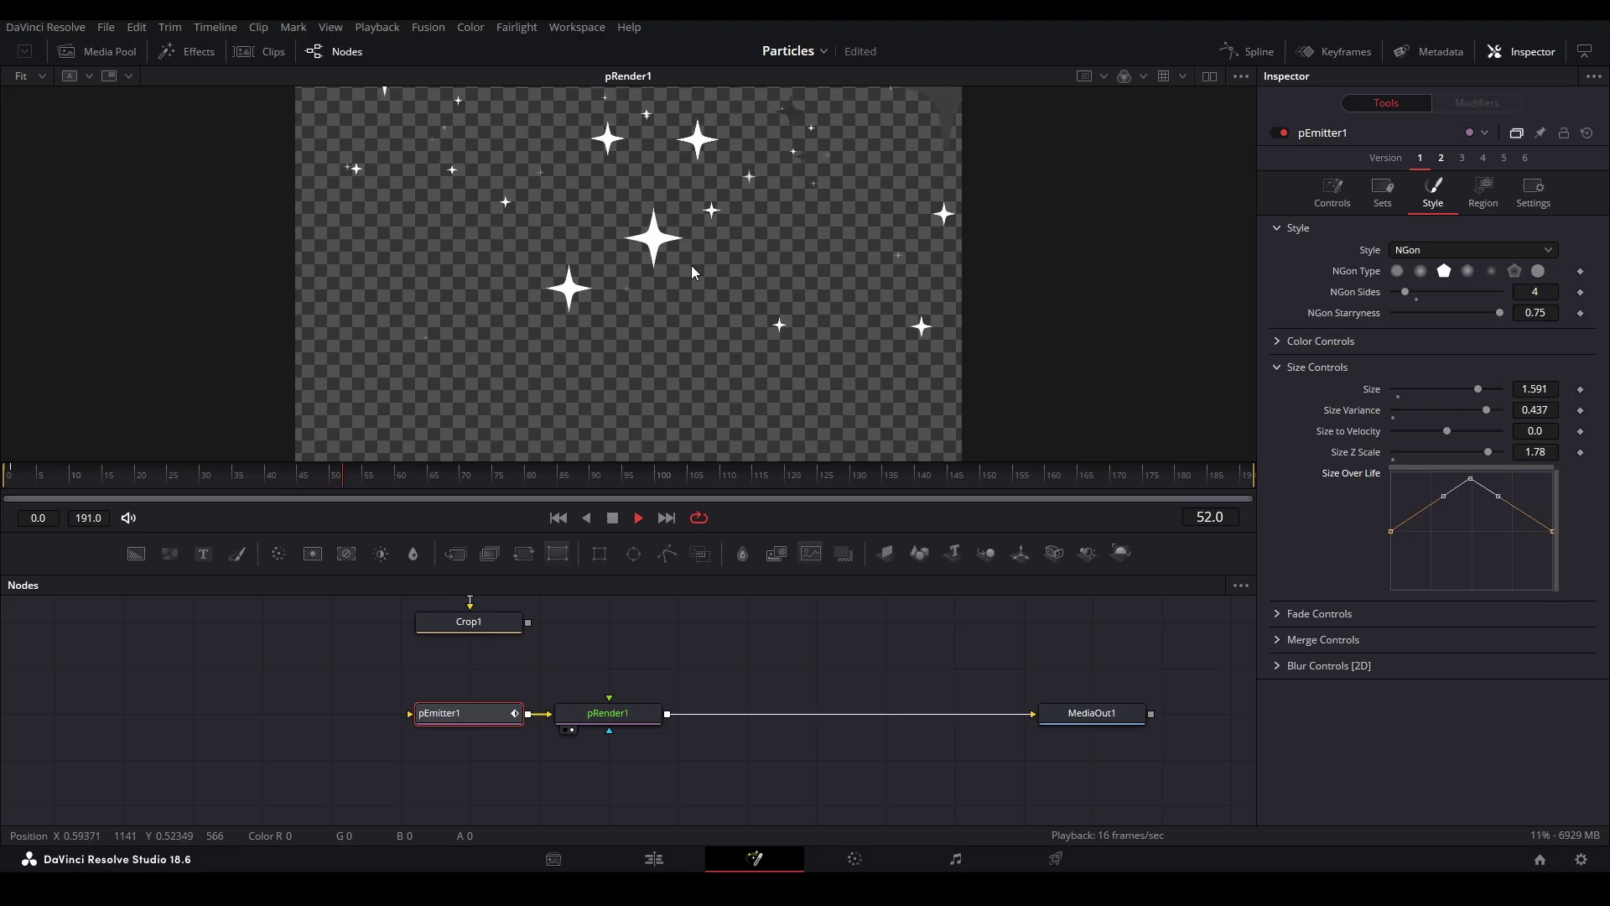
click(1278, 366)
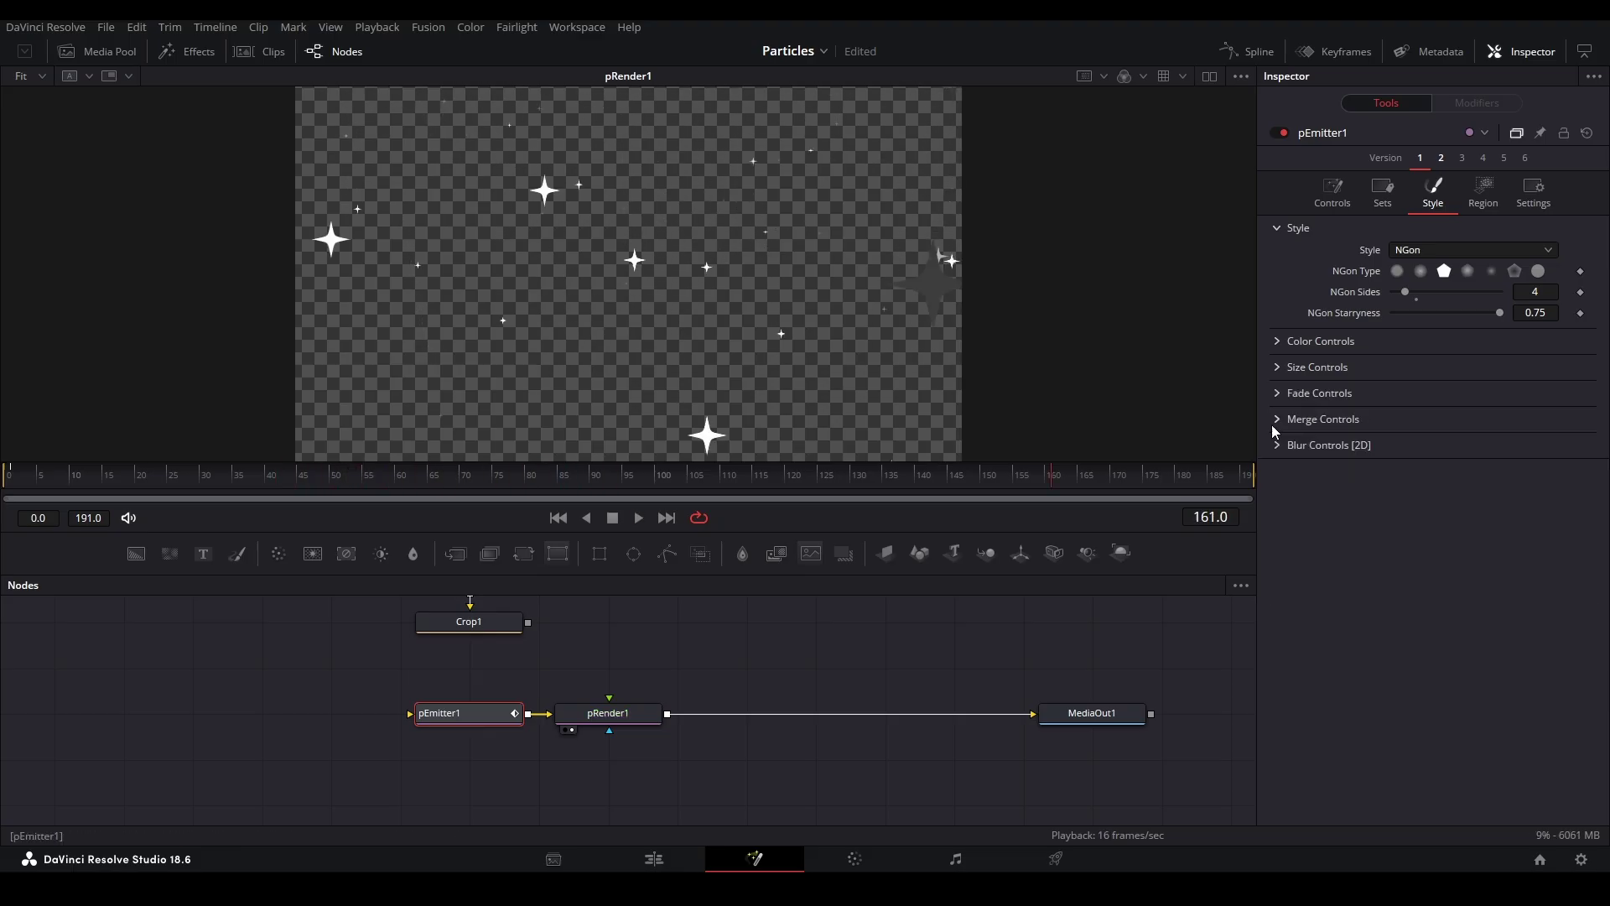
Step: Try a Blur of 0.126 with Blur Variance of 0.346 at frame 24, and return both to 0.0
click(1277, 446)
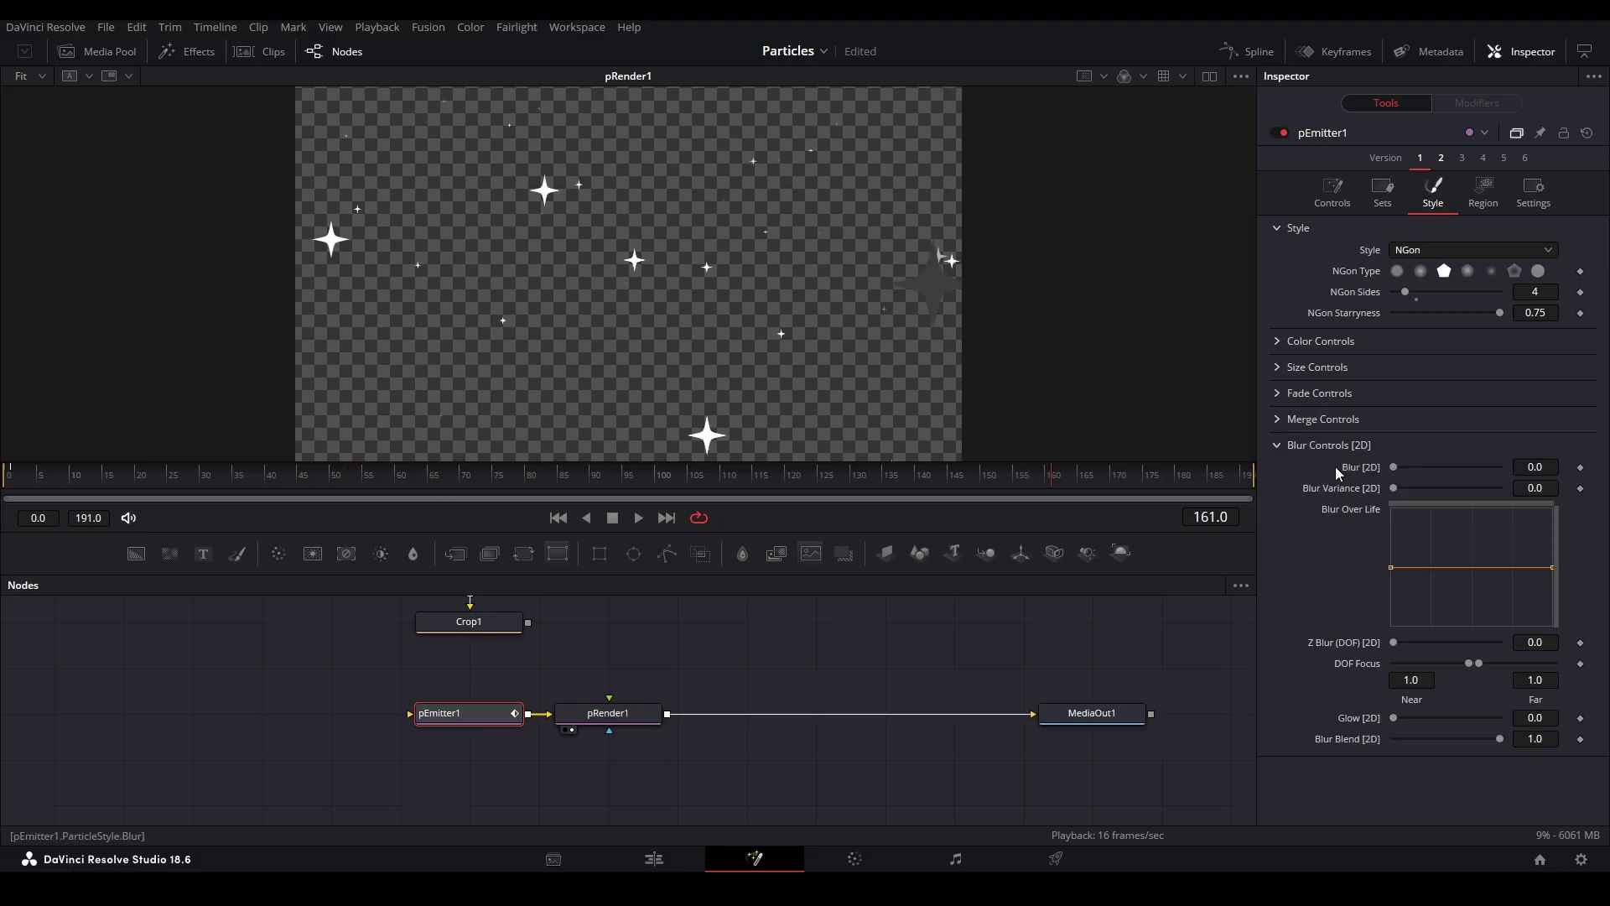
click(168, 481)
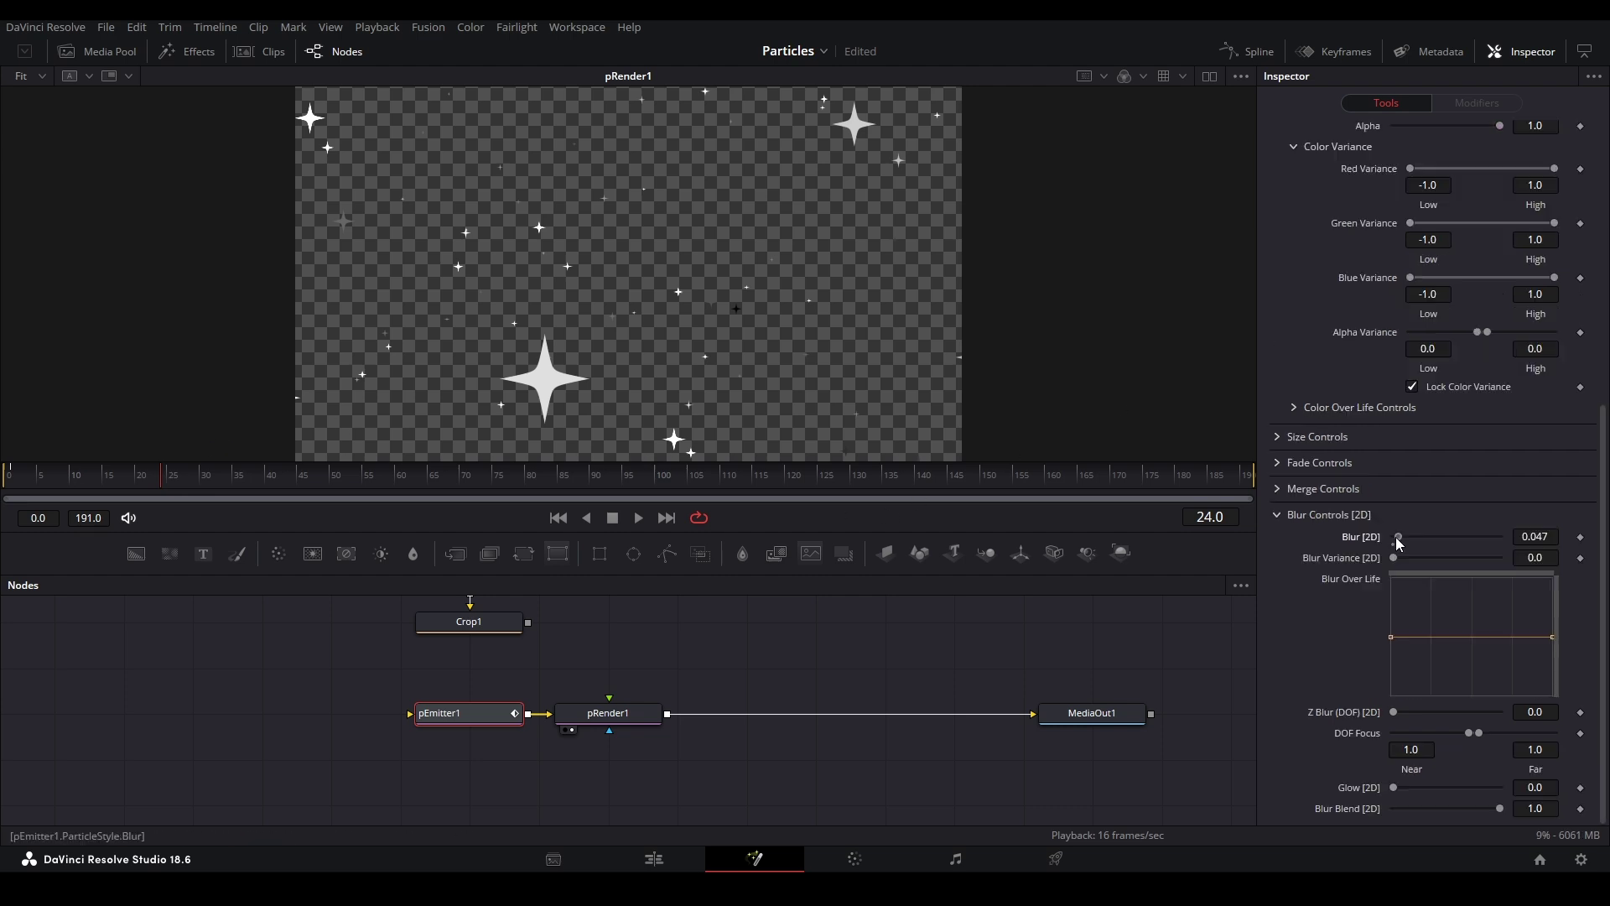
mouse_move(1394, 541)
mouse_down()
mouse_move(1422, 543)
mouse_move(1380, 550)
mouse_move(1425, 537)
mouse_move(1430, 558)
mouse_move(1407, 536)
mouse_up()
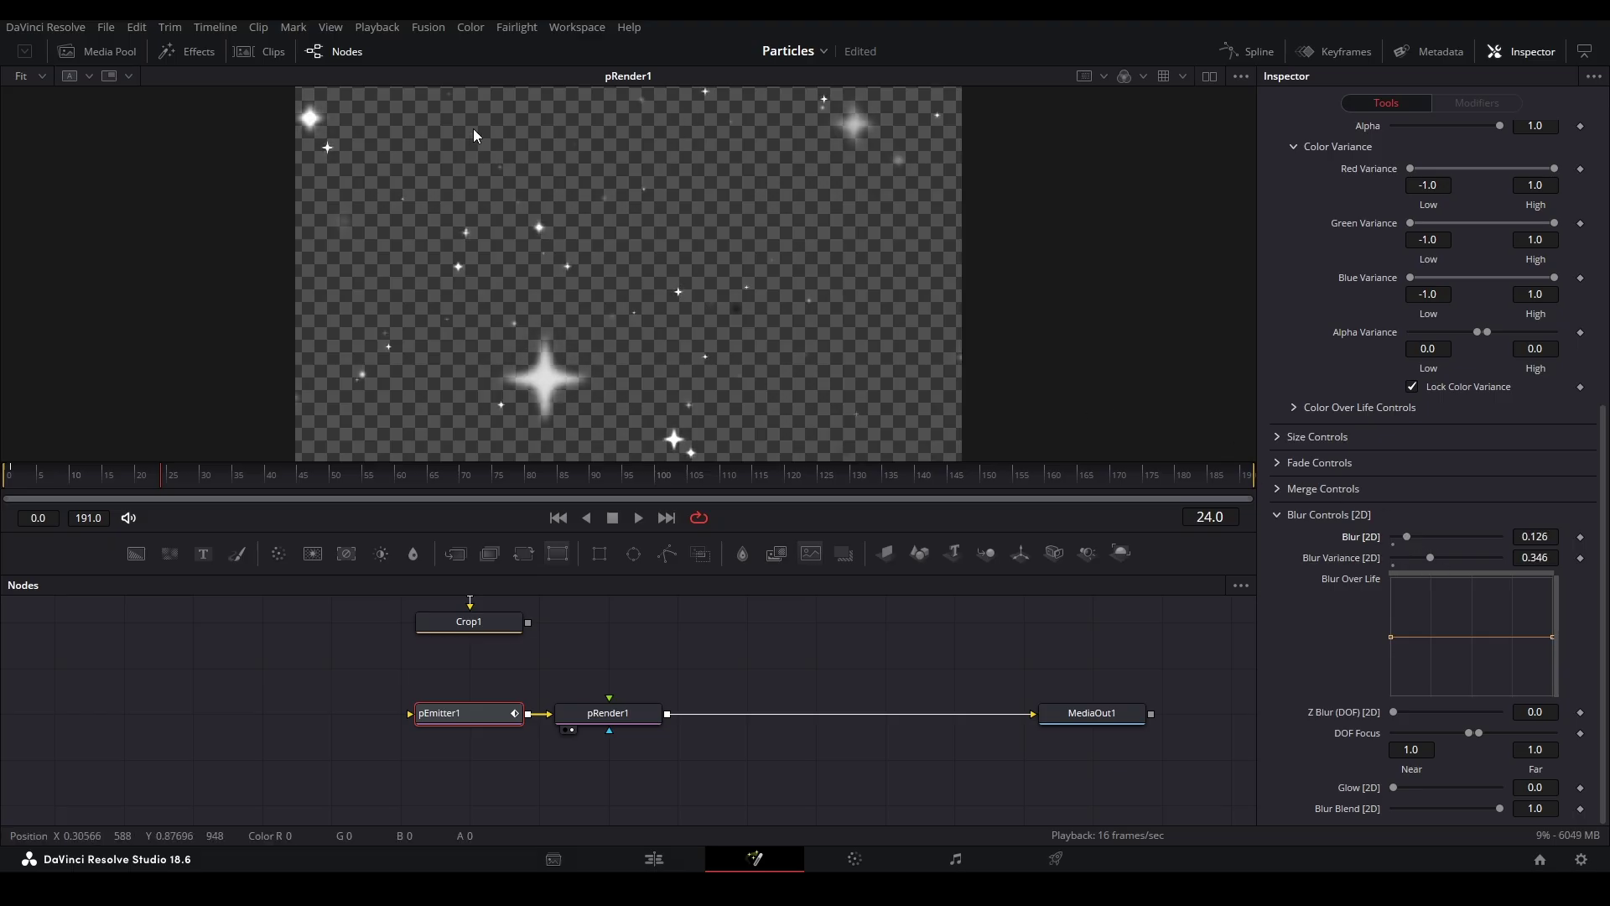
click(1392, 544)
click(1393, 565)
Step: Set the particles' Z Blur (DOF) to 0.268 with DOF Focus from 0.0 Near to 0.589 Far
drag(1397, 712, 1452, 712)
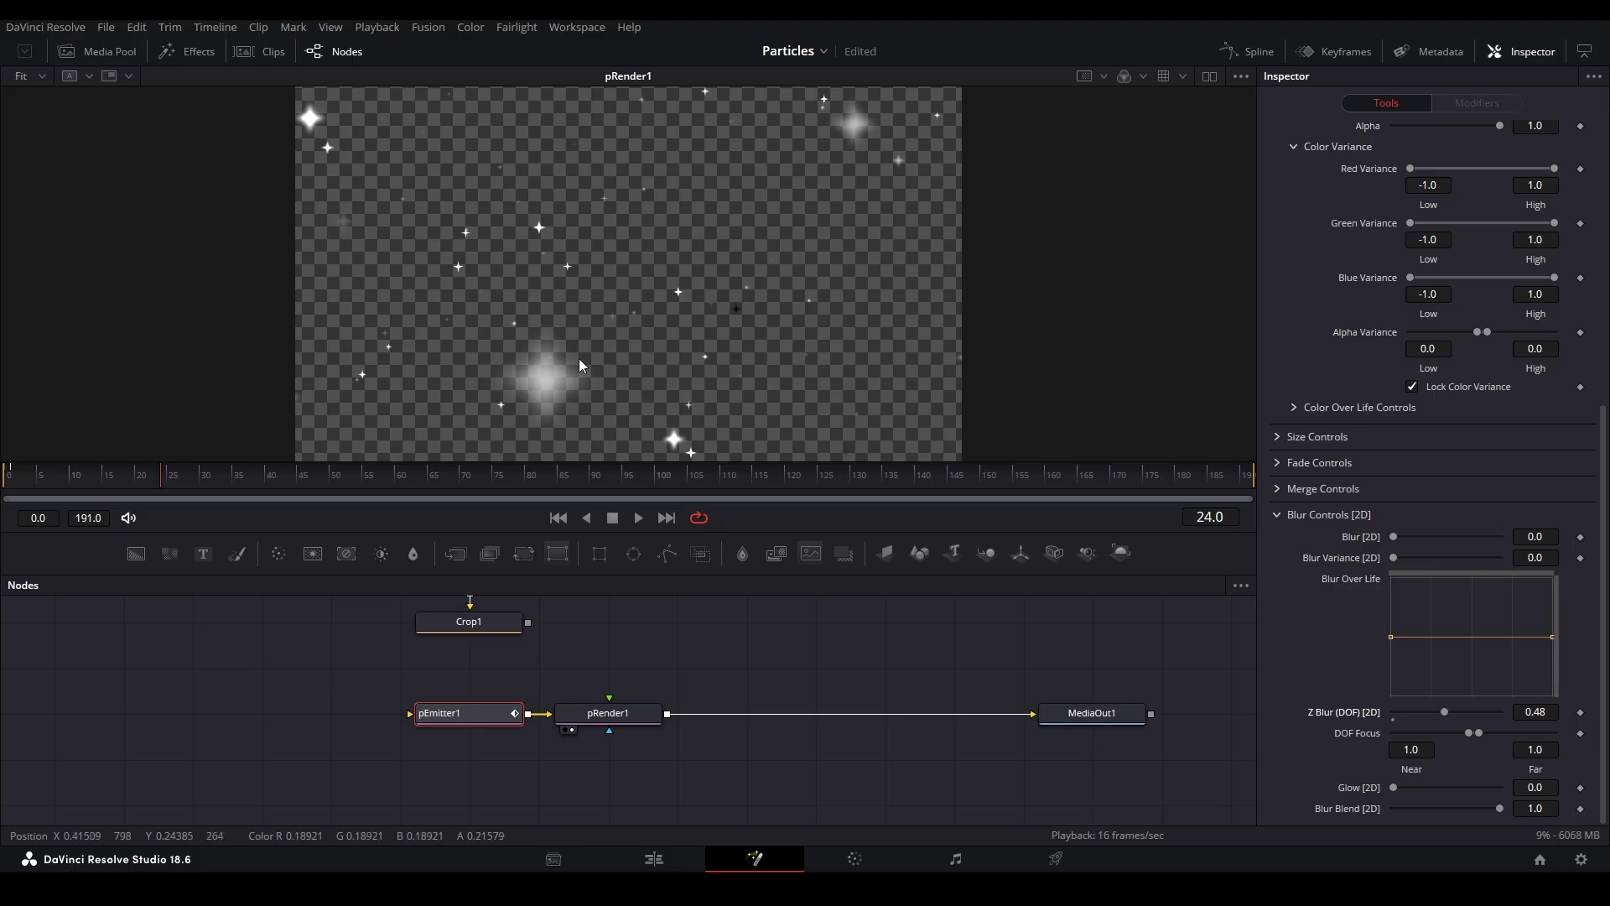
drag(1449, 712, 1423, 712)
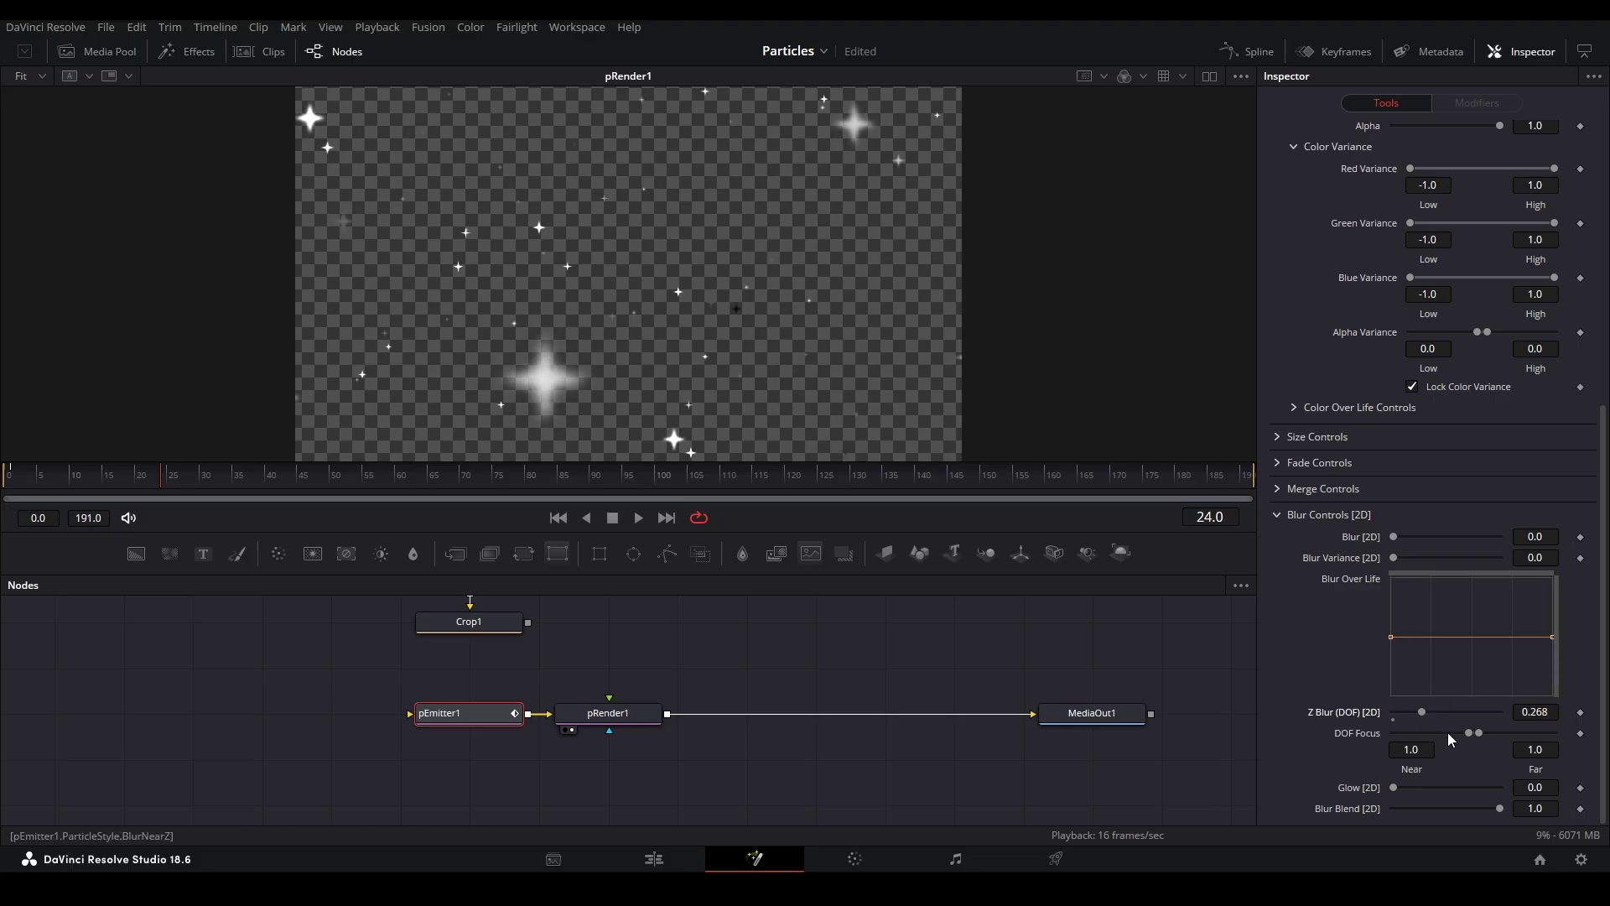
mouse_move(1477, 733)
mouse_down()
mouse_move(1568, 735)
mouse_move(1402, 725)
mouse_move(1452, 731)
mouse_up()
scroll(505, 324, up, 3)
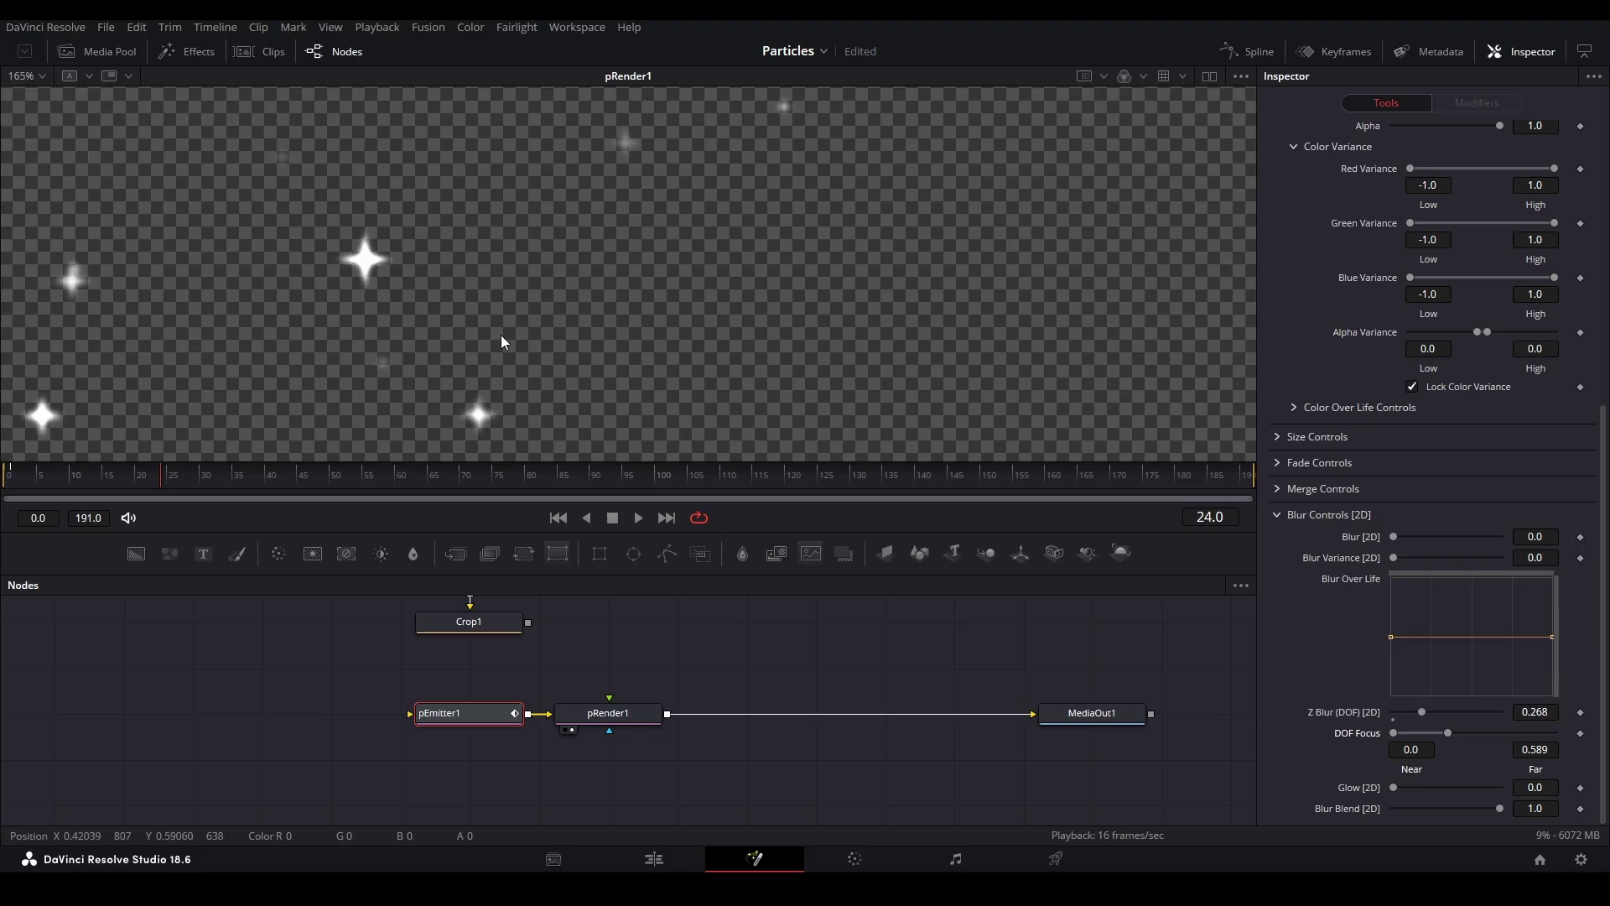
key(ctrl+f)
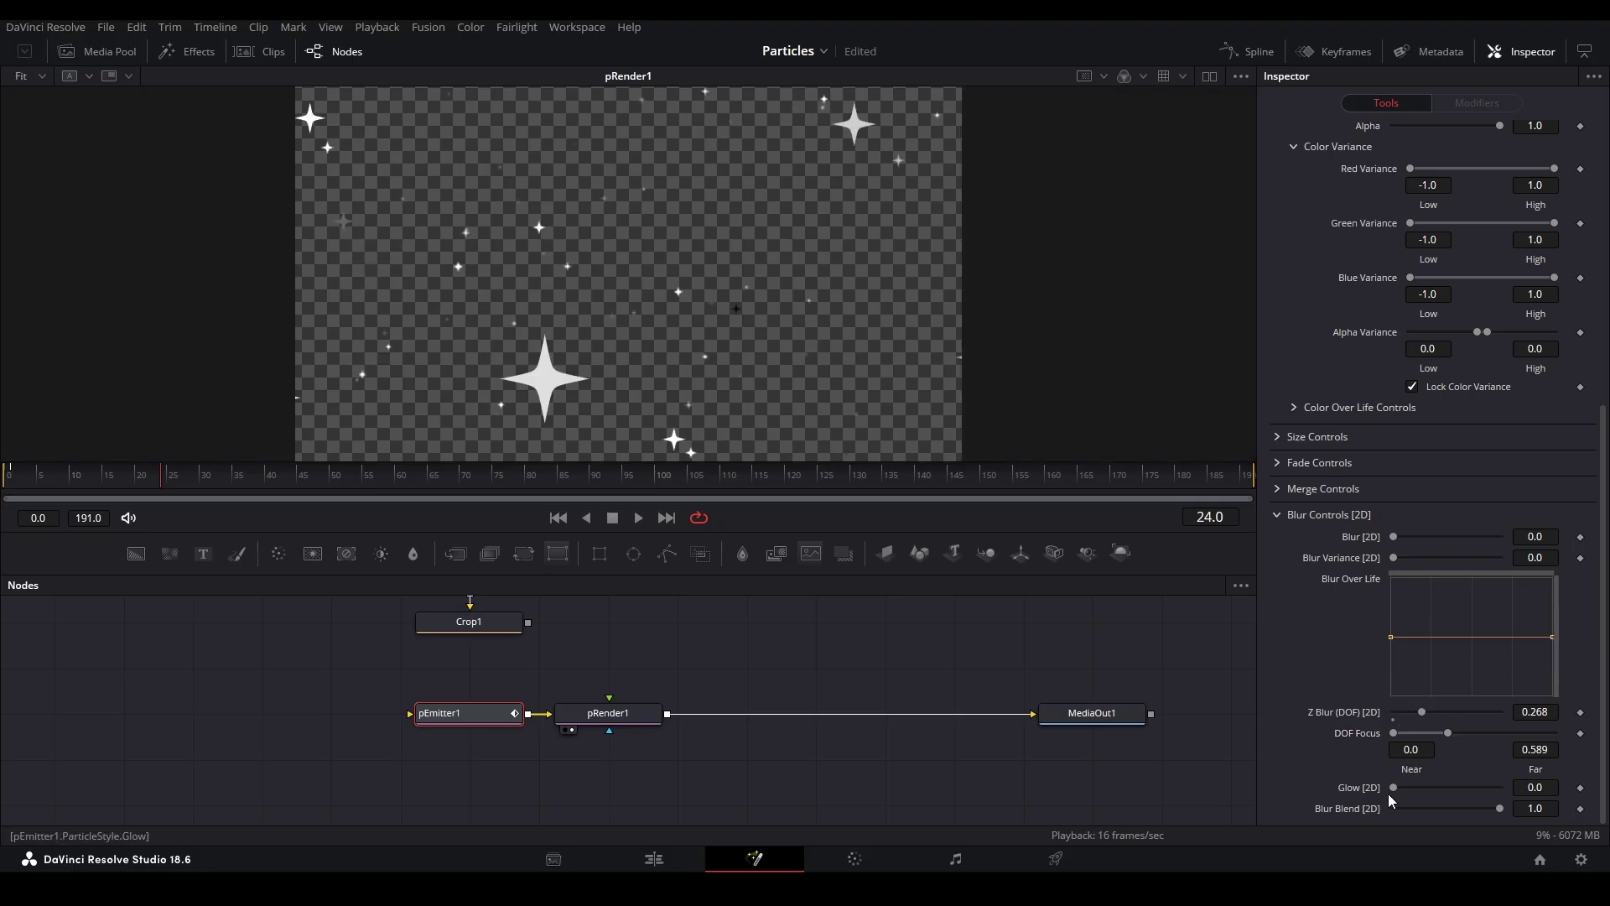
Step: Try a particle Glow of 0.646 and a lower Blur Blend, returning Glow to 0.0 and Blur Blend to 1.0
drag(1393, 786, 1462, 787)
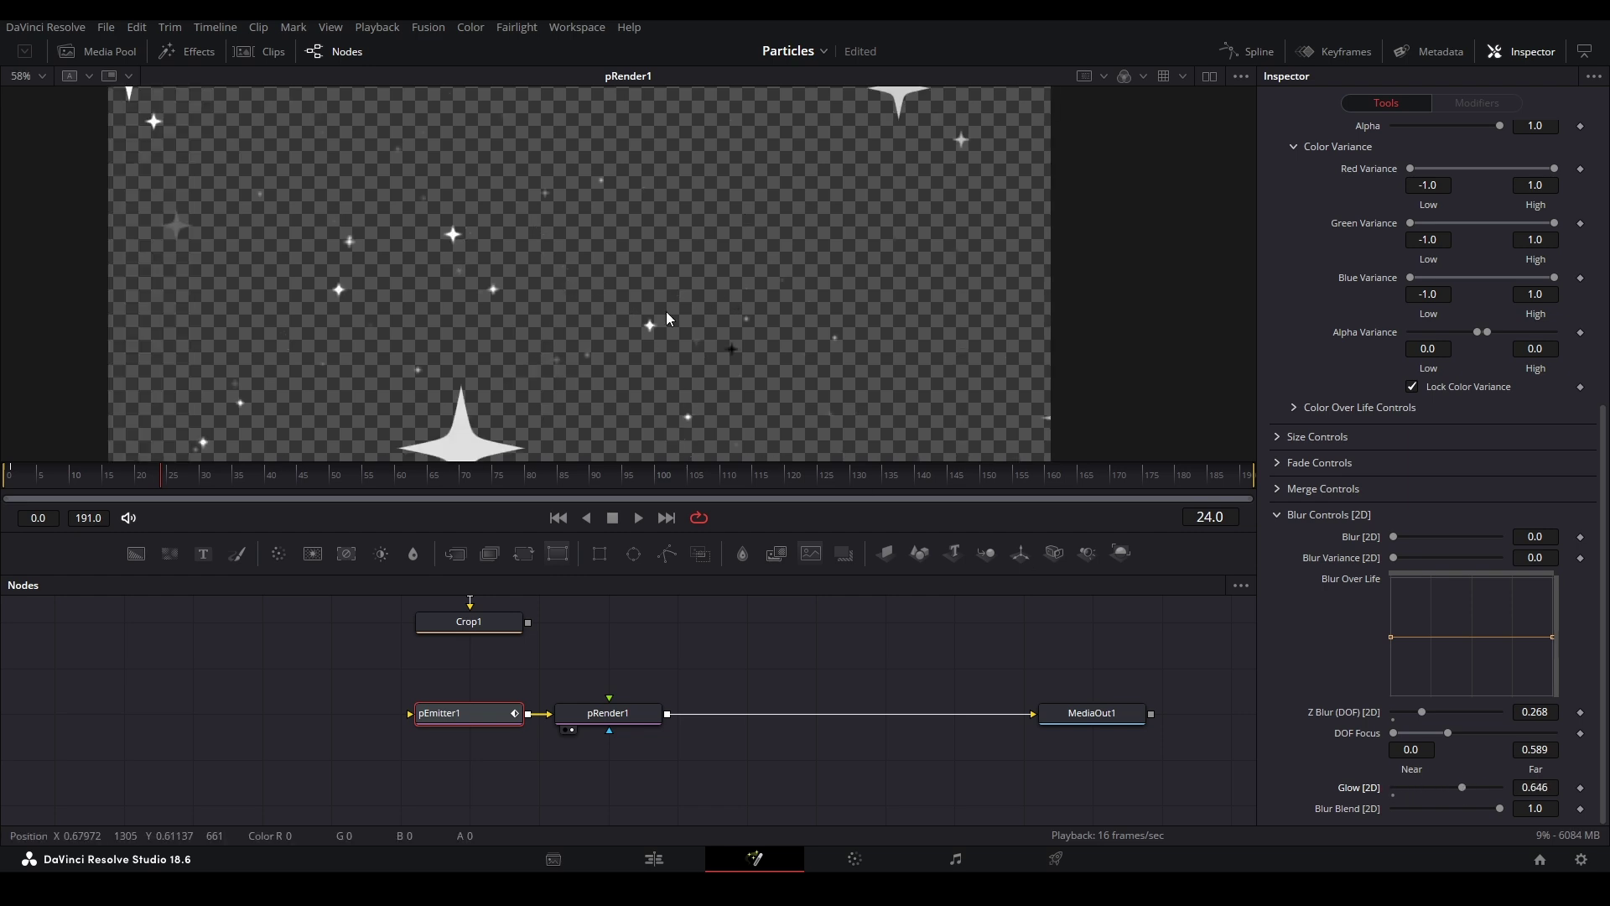
drag(1473, 788, 1396, 785)
drag(1493, 809, 1446, 810)
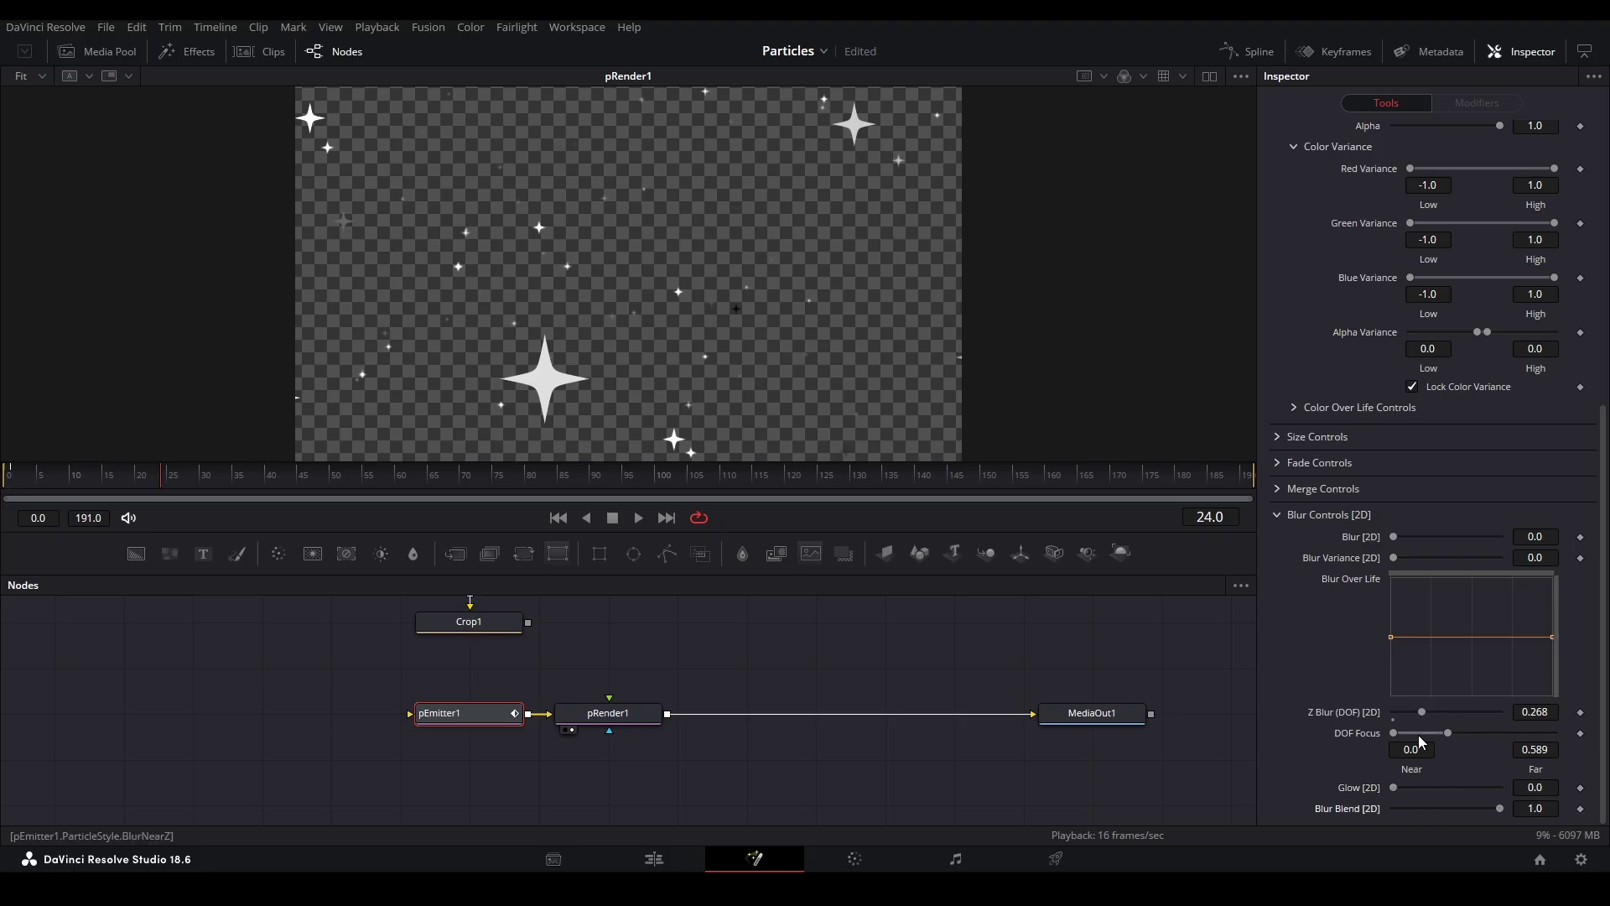
click(1276, 515)
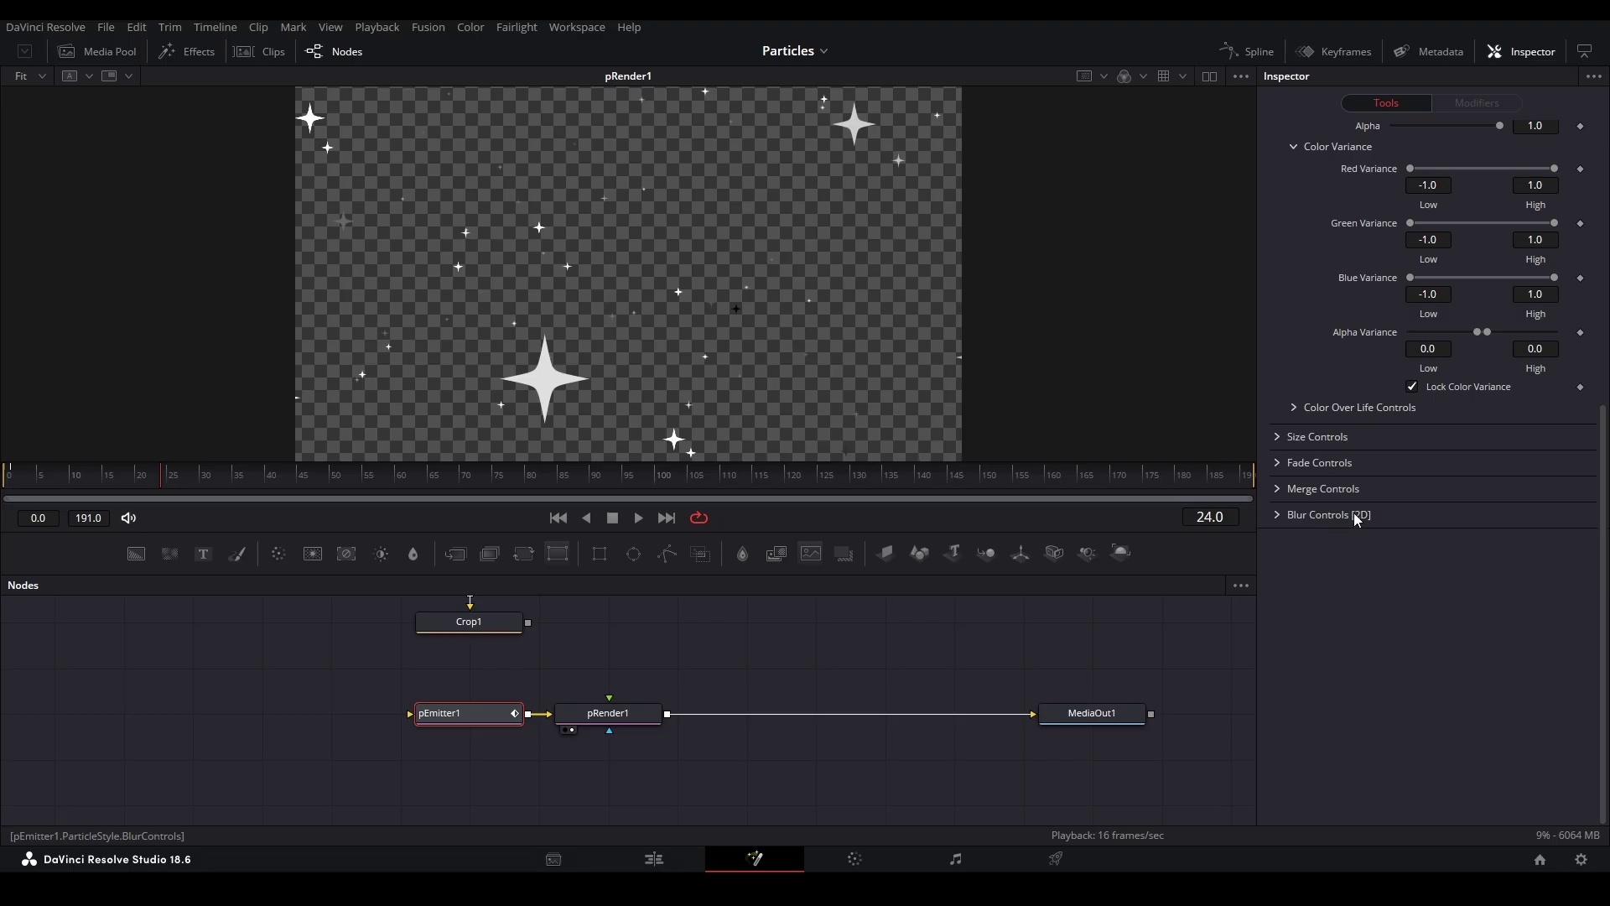
Step: Move the pEmitter1 node farther away from pRender1 to make room for another node between them
scroll(1352, 503, up, 10)
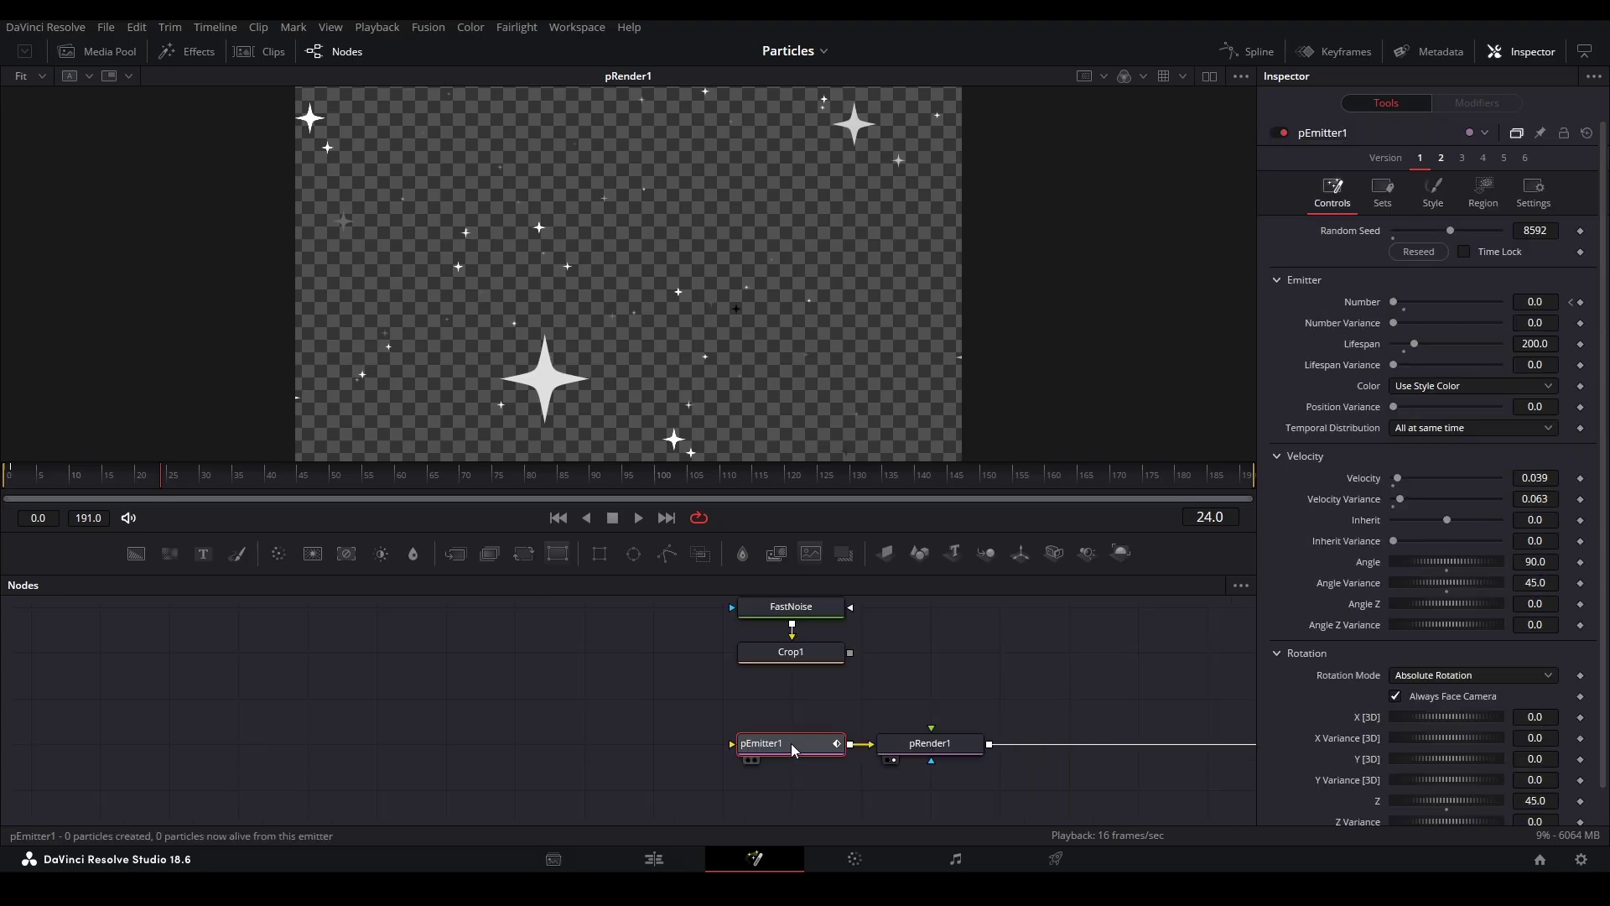
drag(791, 743, 556, 731)
key(shift+space)
key(Escape)
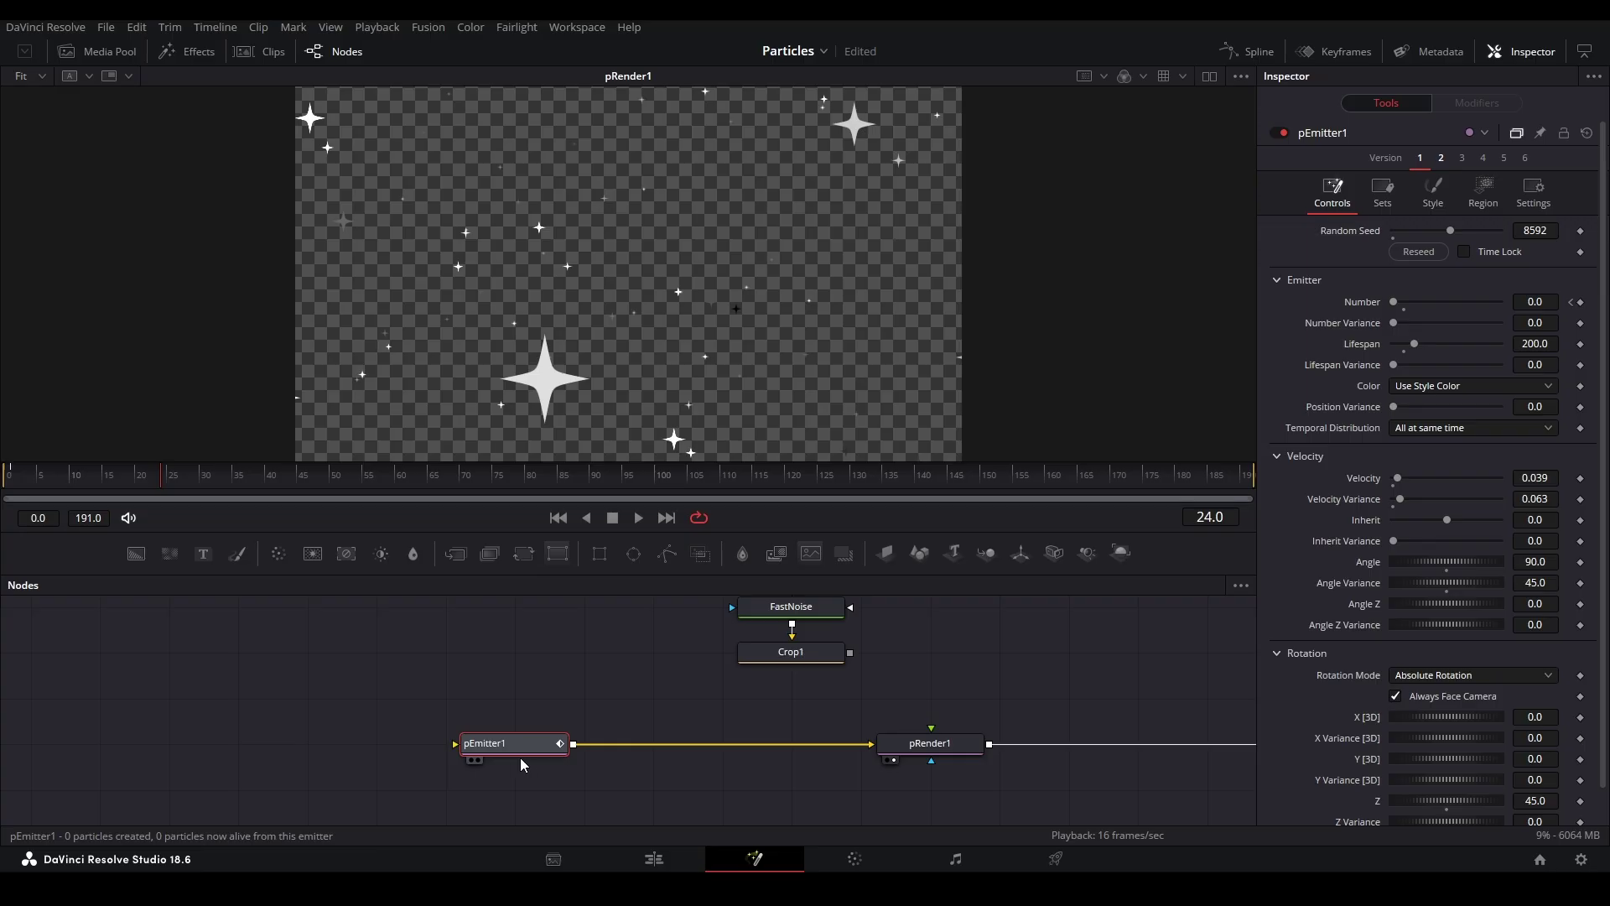
Step: Insert a pVortex node between pEmitter1 and pRender1 and play the particle motion
key(shift+space)
text(pvortex)
key(Return)
click(513, 654)
key(space)
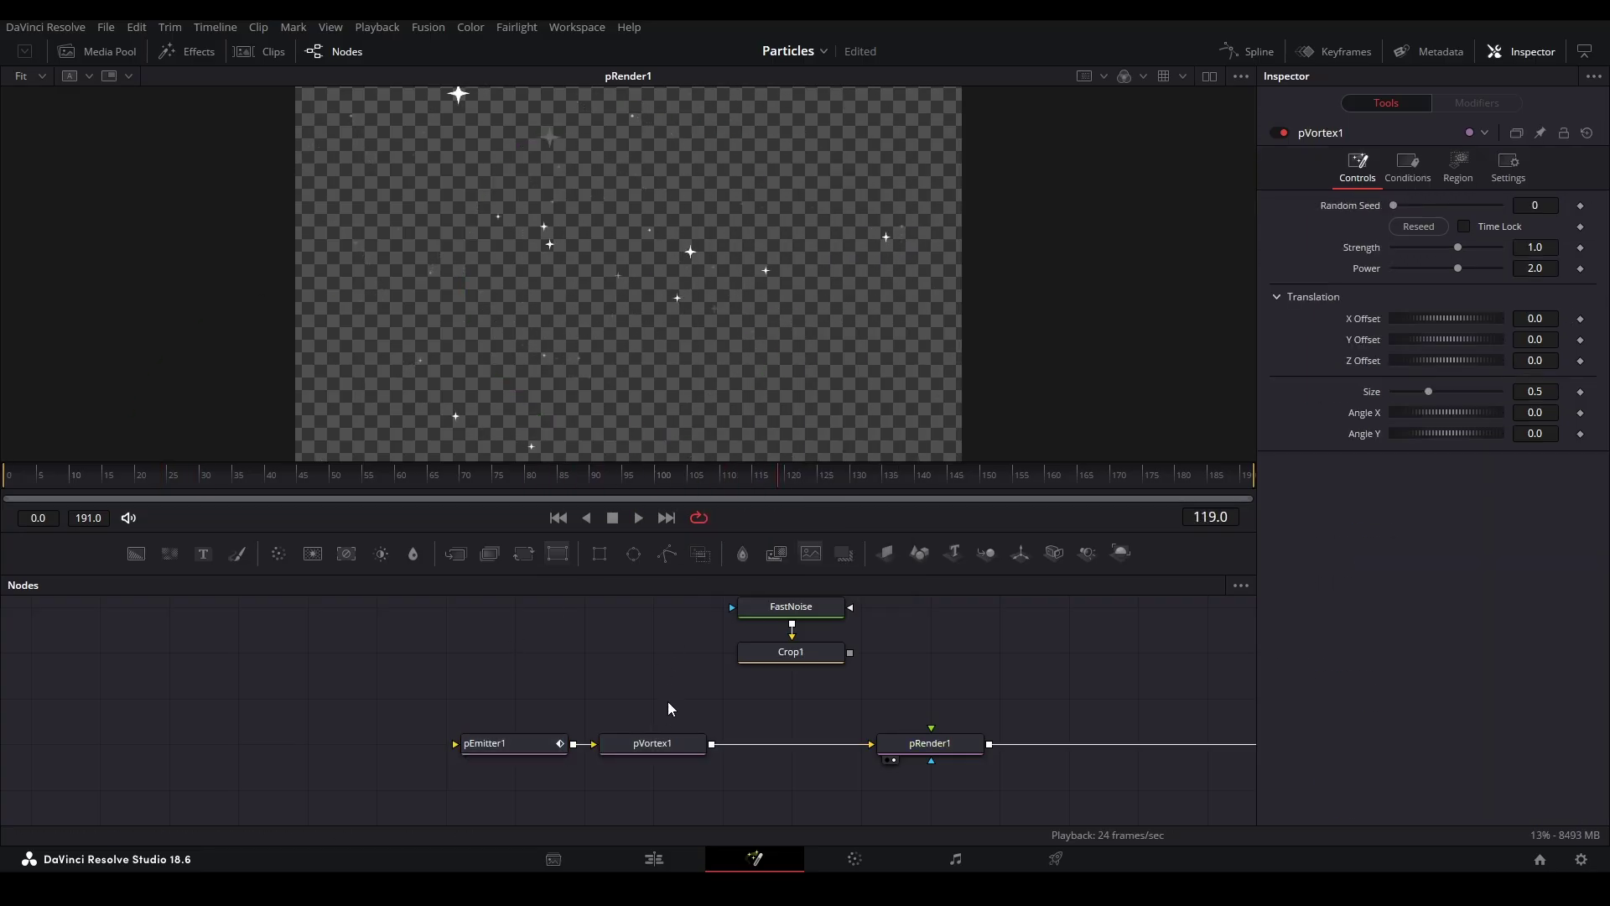
key(space)
Step: Set pVortex1's Strength to 0.32, Power to -0.02 and Size to about 1.009, checking the motion in playback
click(658, 743)
drag(1456, 248, 1430, 250)
key(space)
key(space)
drag(786, 330, 958, 398)
key(space)
key(space)
mouse_move(1458, 269)
mouse_down()
mouse_move(1434, 269)
mouse_move(1452, 249)
mouse_up()
drag(1434, 269, 1446, 269)
key(space)
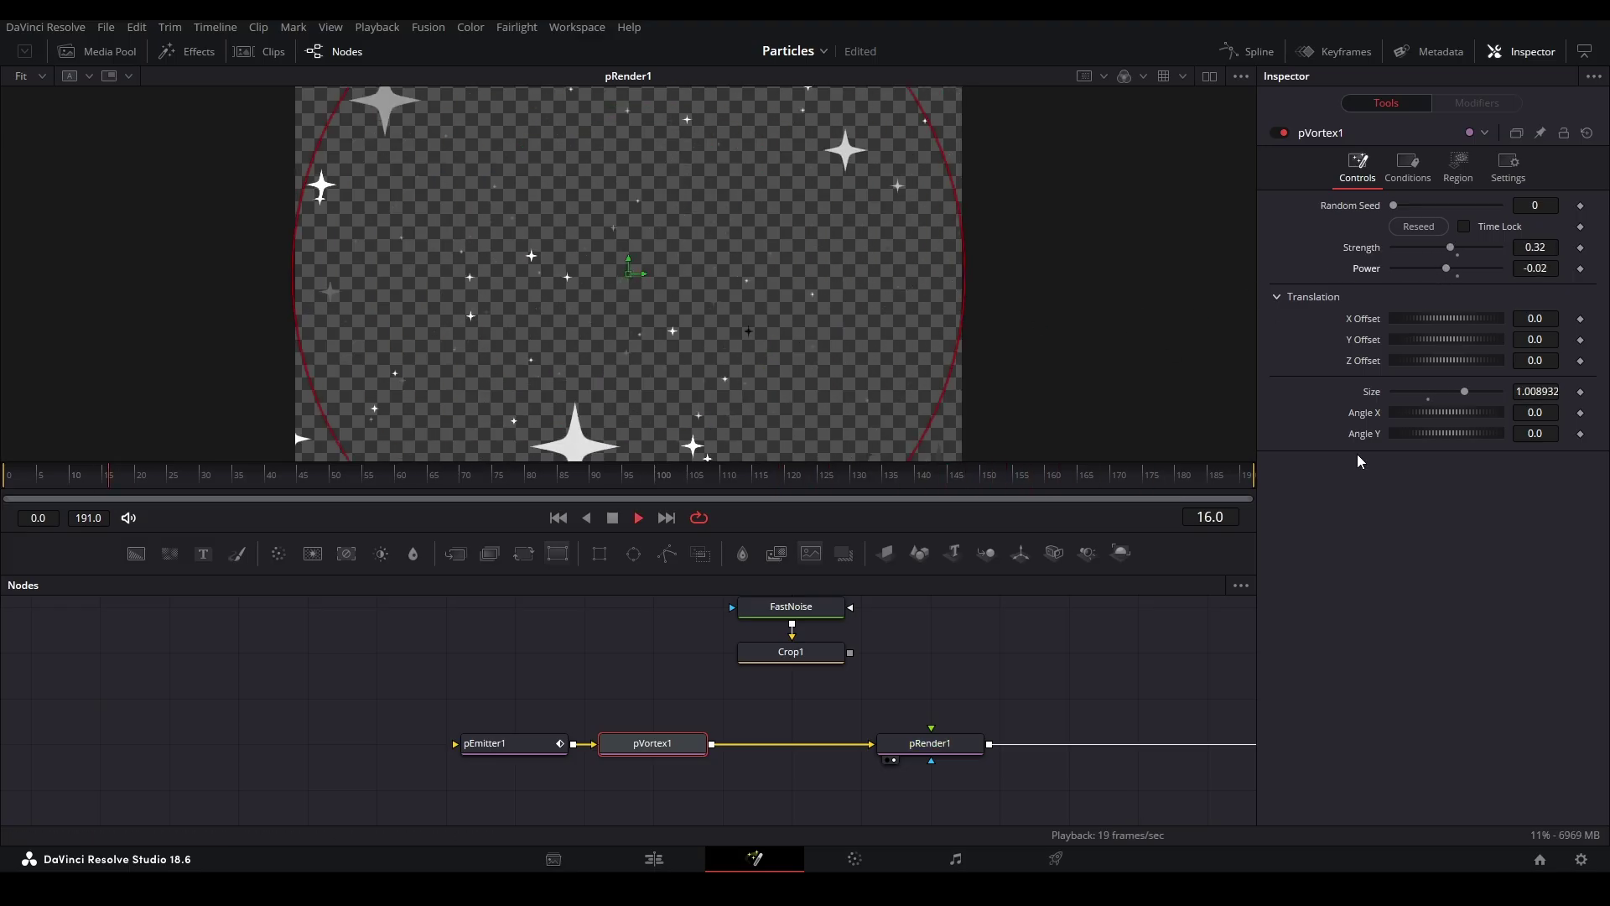
key(space)
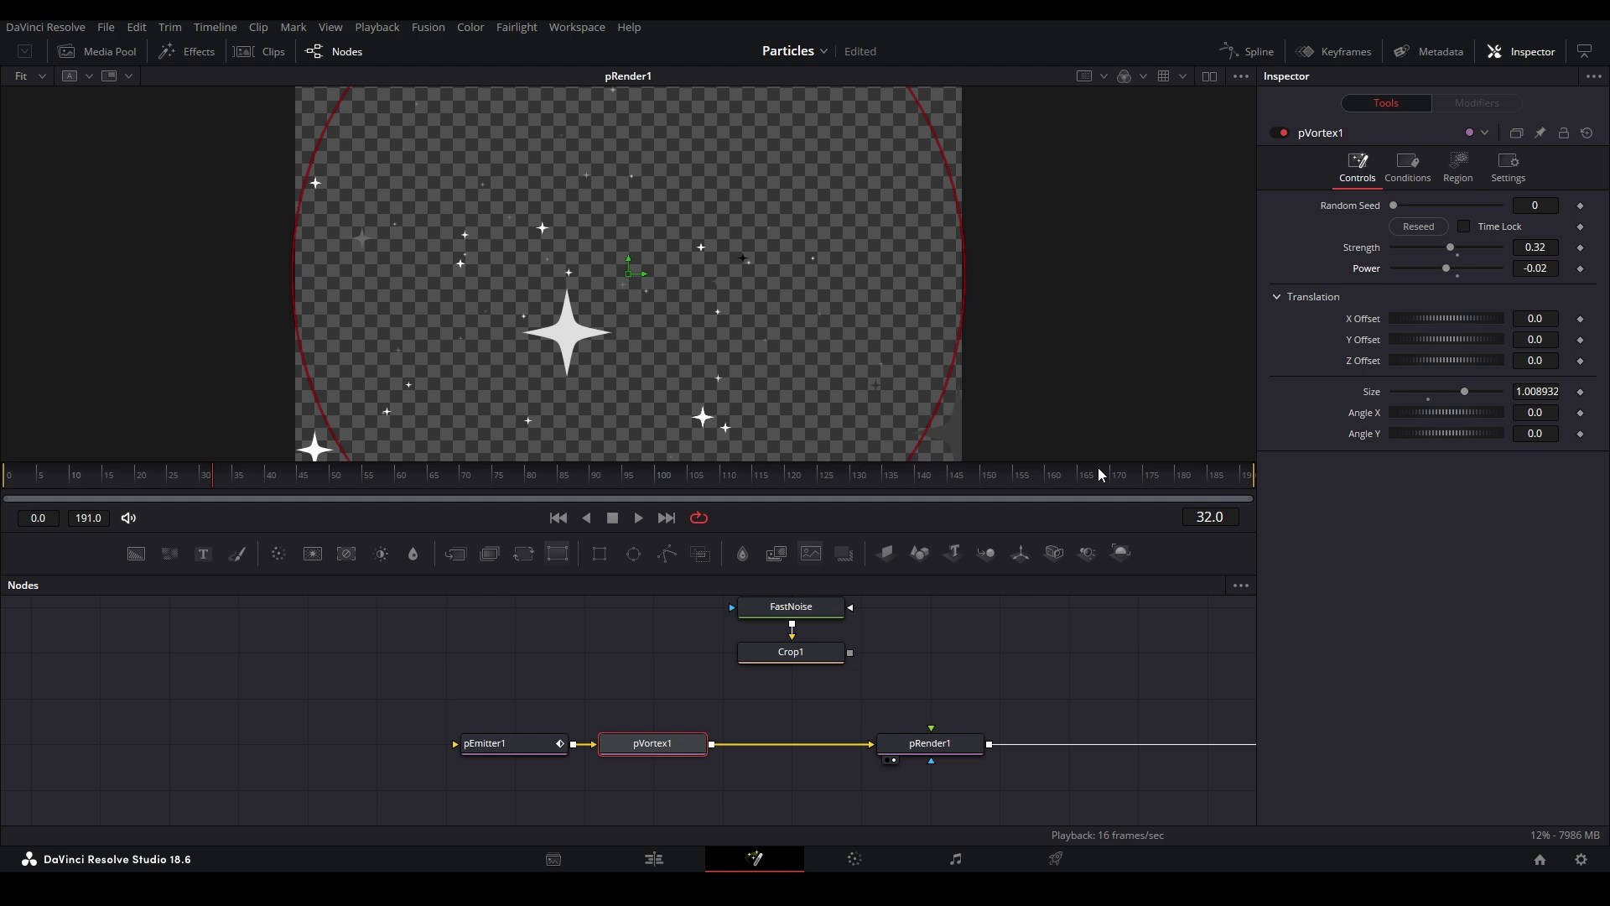
Step: Preview the swirling stars without the vortex overlay and delete the pVortex1 node
click(676, 659)
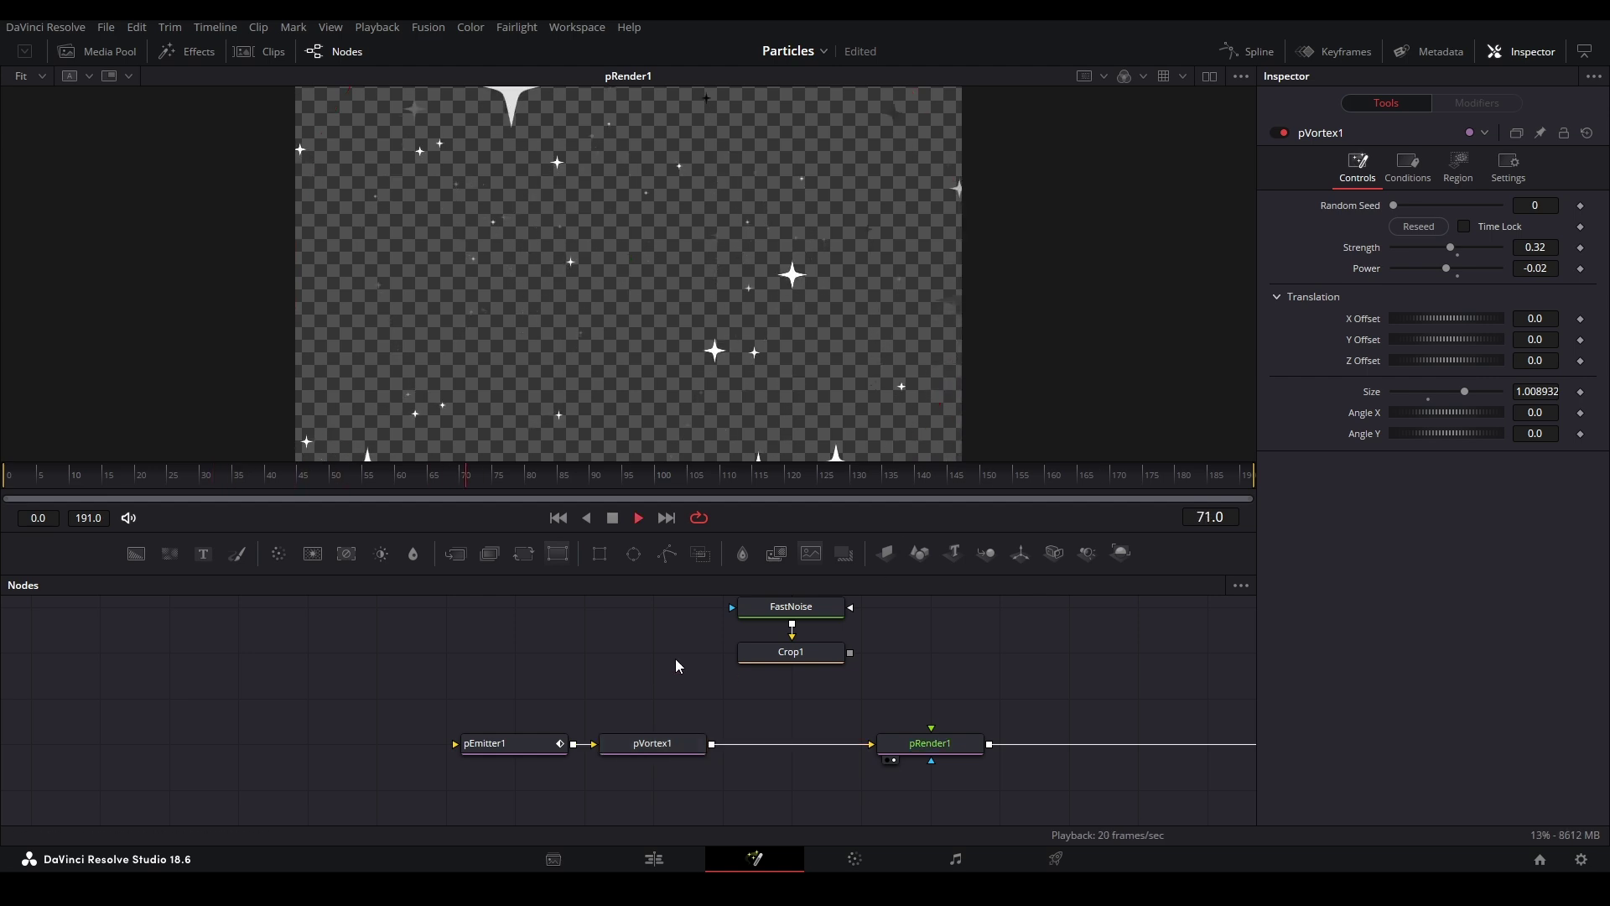
key(space)
click(646, 747)
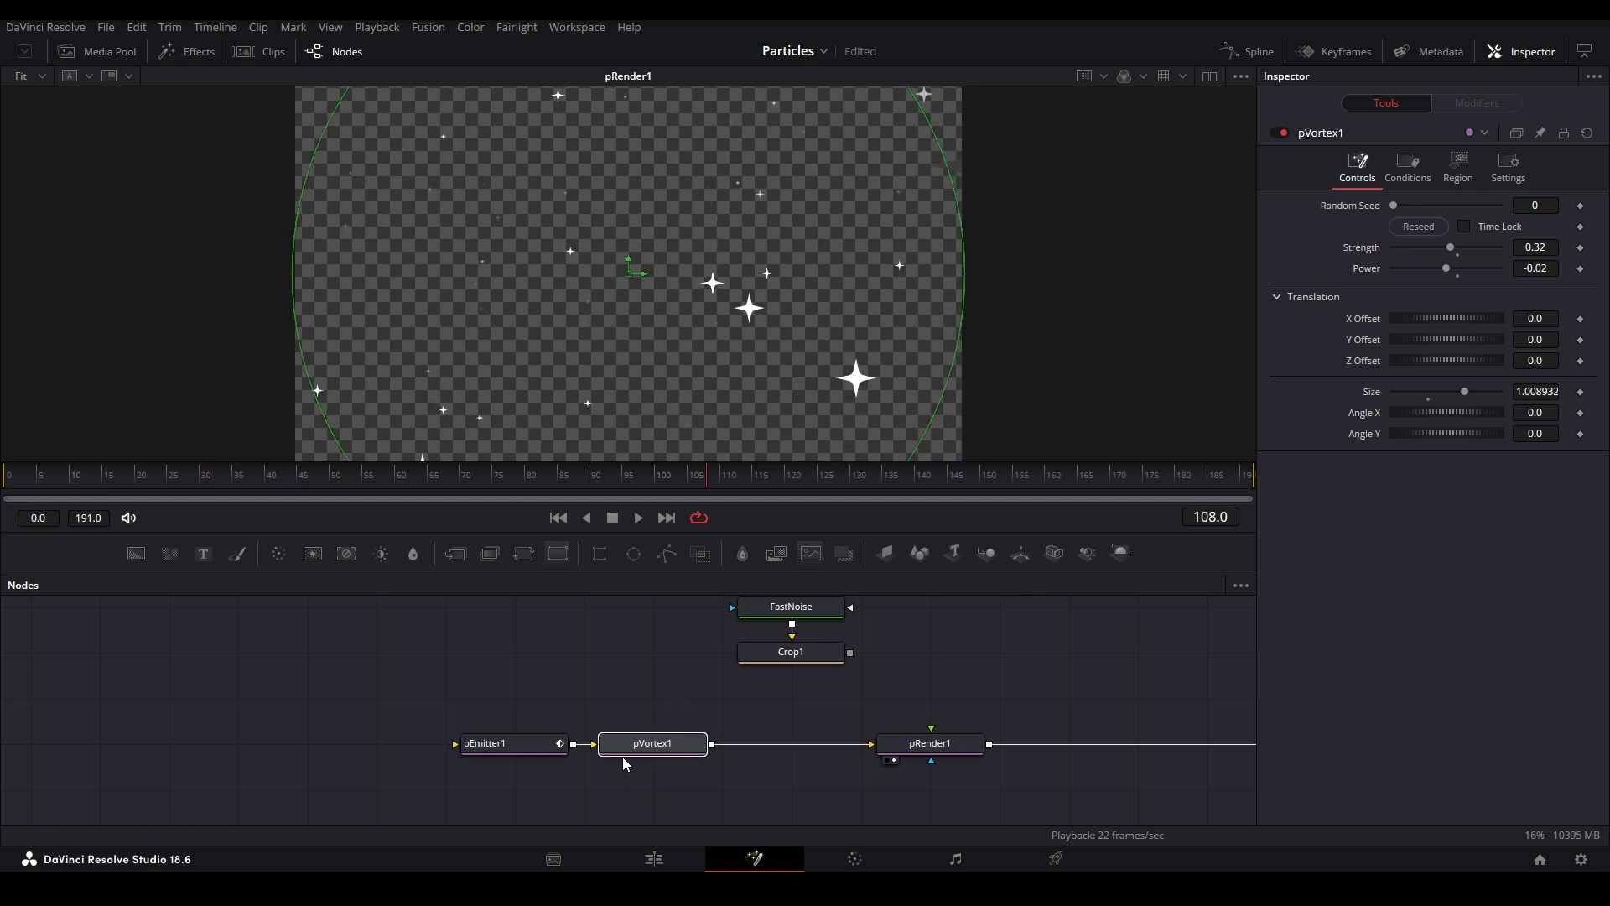
key(Delete)
Step: Insert a pDirectionalForce node after pEmitter1 and scrub the early frames to check the falling particles
click(532, 755)
key(shift+space)
text(pdire)
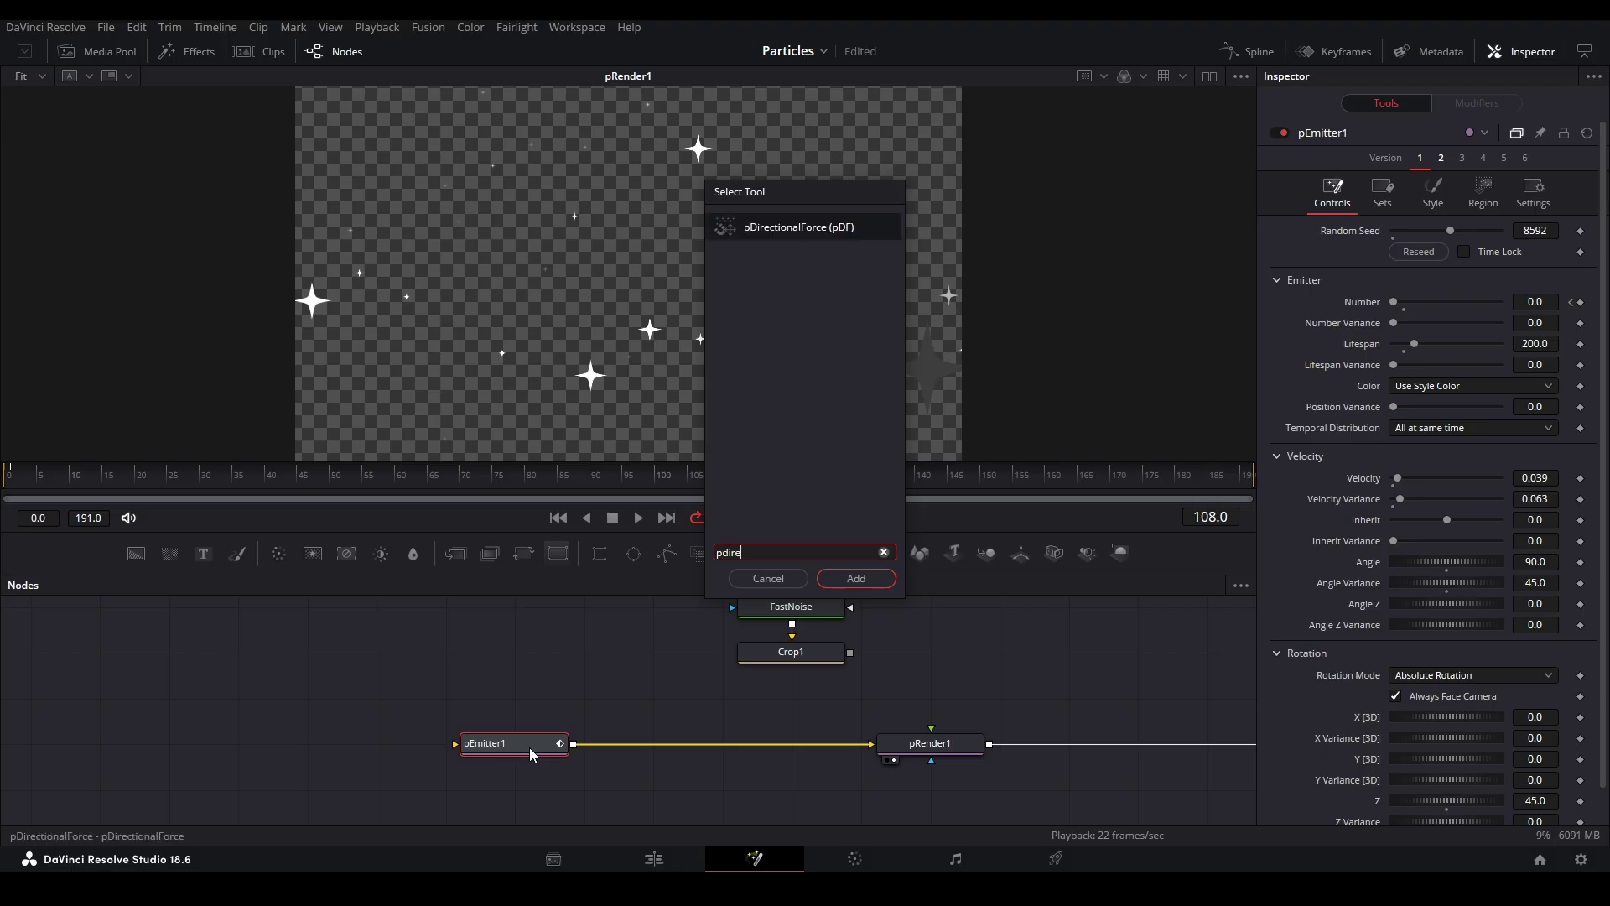
key(Return)
click(35, 483)
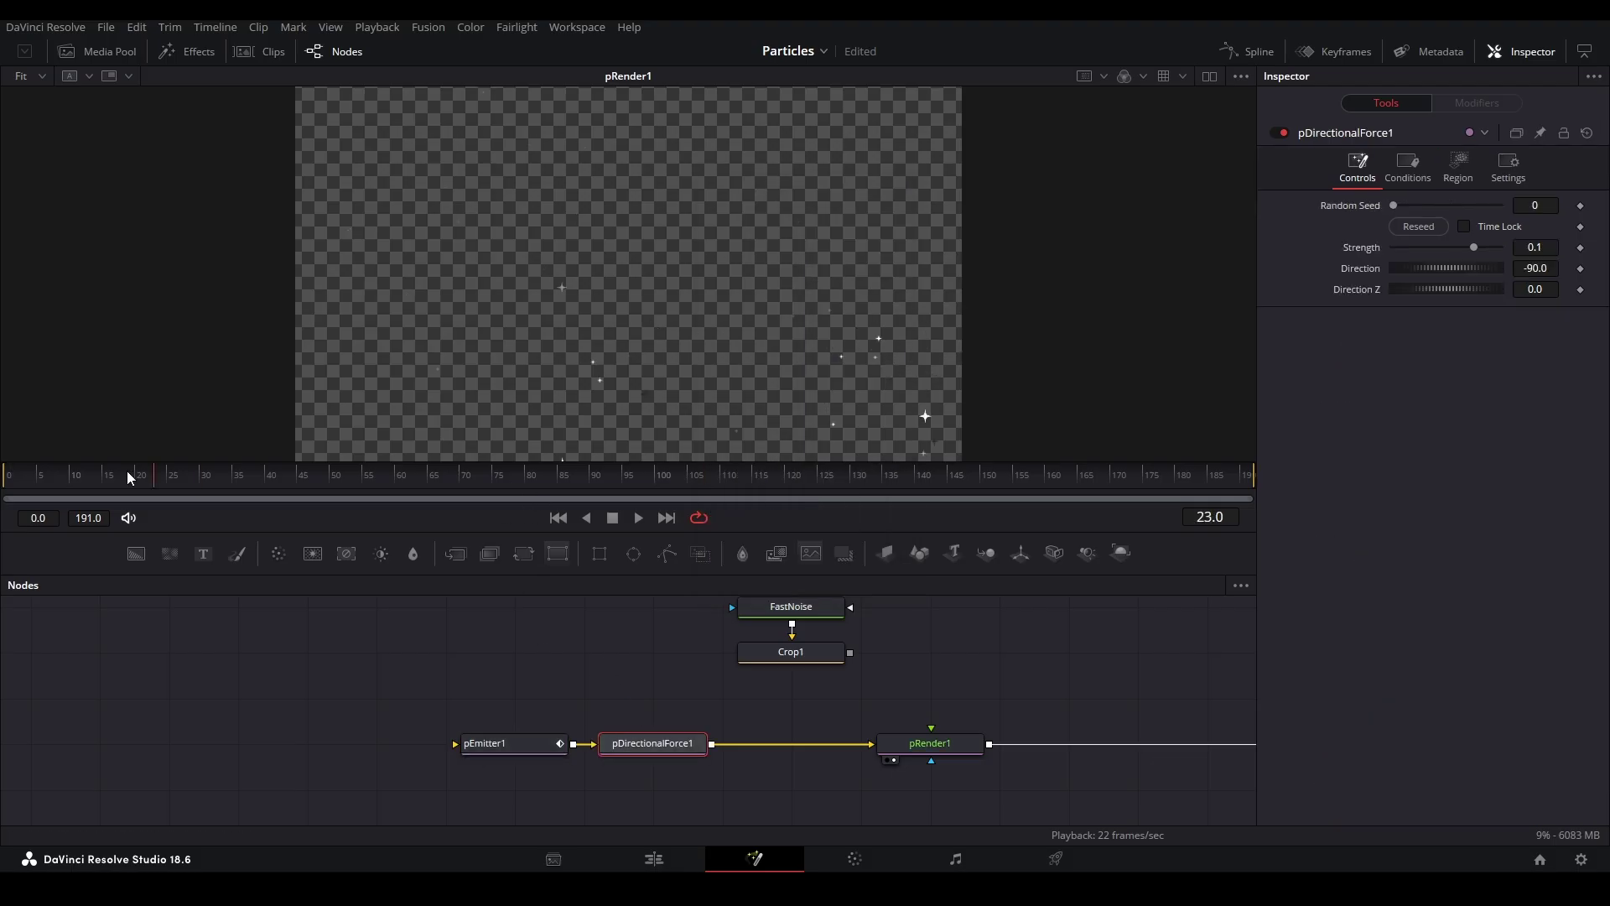
drag(35, 484, 128, 487)
Step: Play the effect while testing pDirectionalForce1's Strength, and delete the node
key(space)
mouse_move(1473, 249)
mouse_down()
mouse_move(1444, 248)
mouse_move(1474, 248)
mouse_up()
key(space)
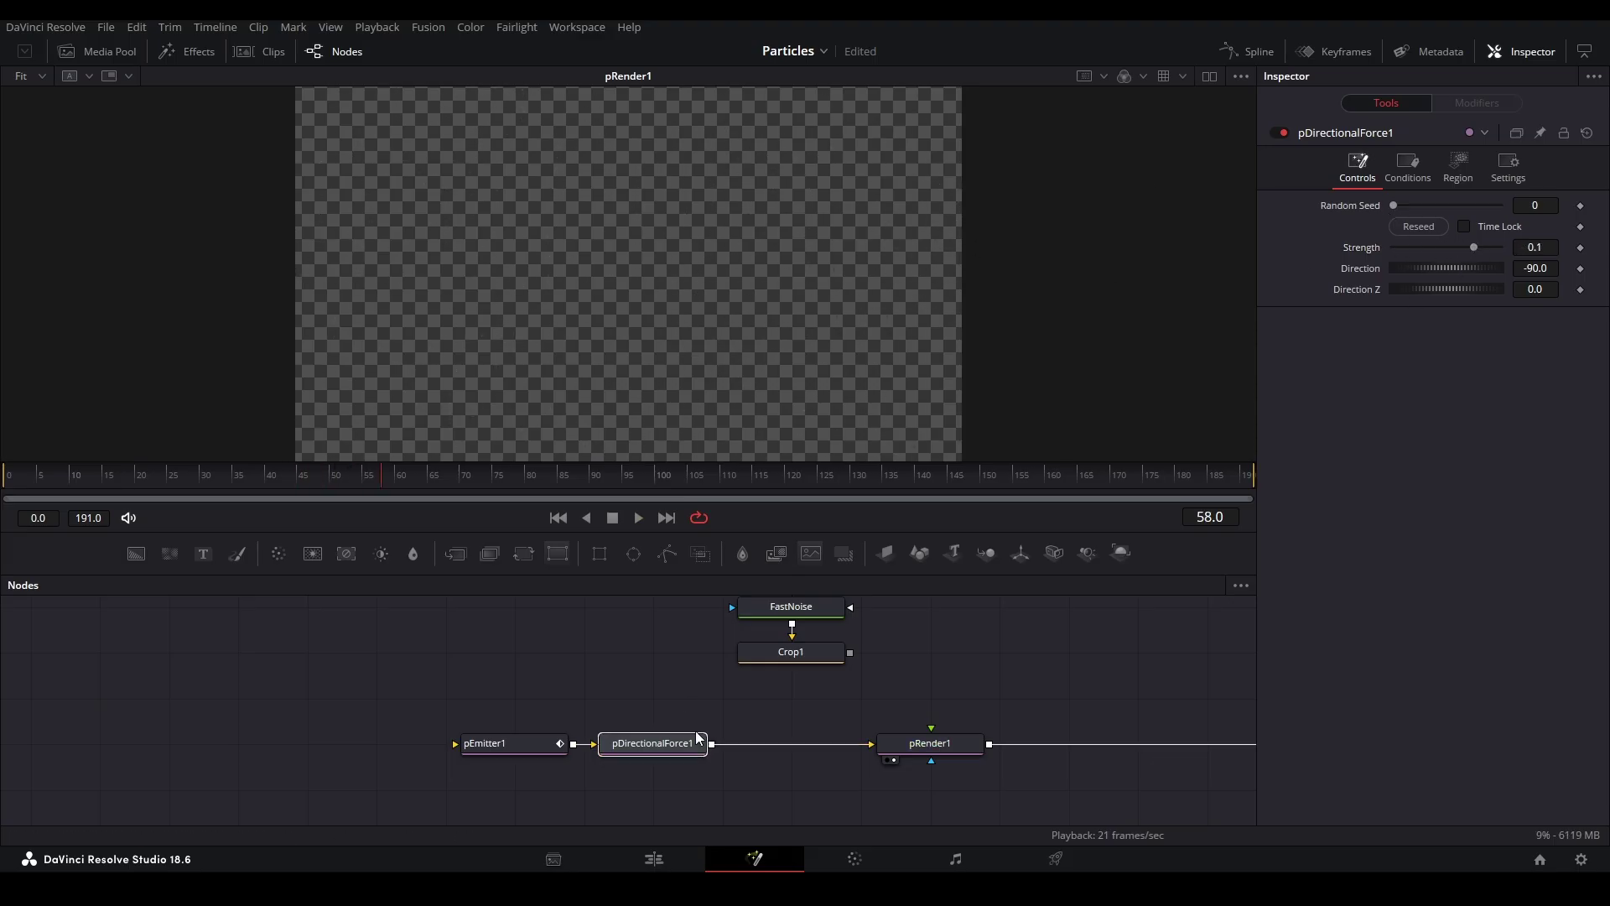
key(Delete)
click(662, 696)
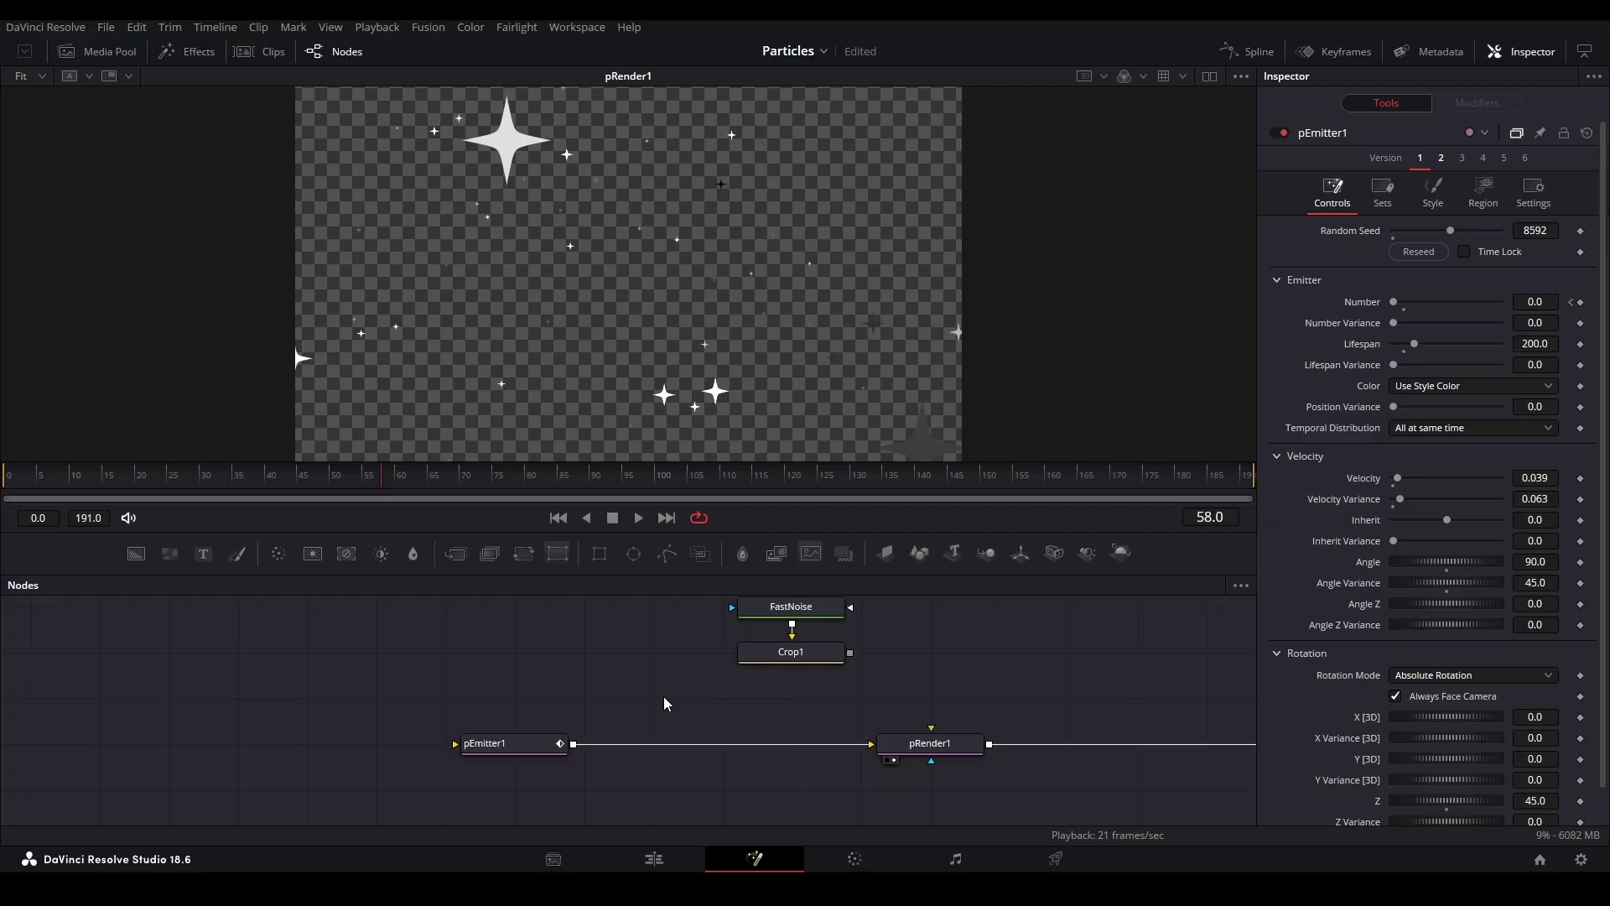
Step: Browse the particle nodes in the Select Tool list filtered by "p", from pAvoid to pImageEmitter, without adding one
key(shift+space)
text(pdire)
key(BackSpace)
key(BackSpace)
key(BackSpace)
key(BackSpace)
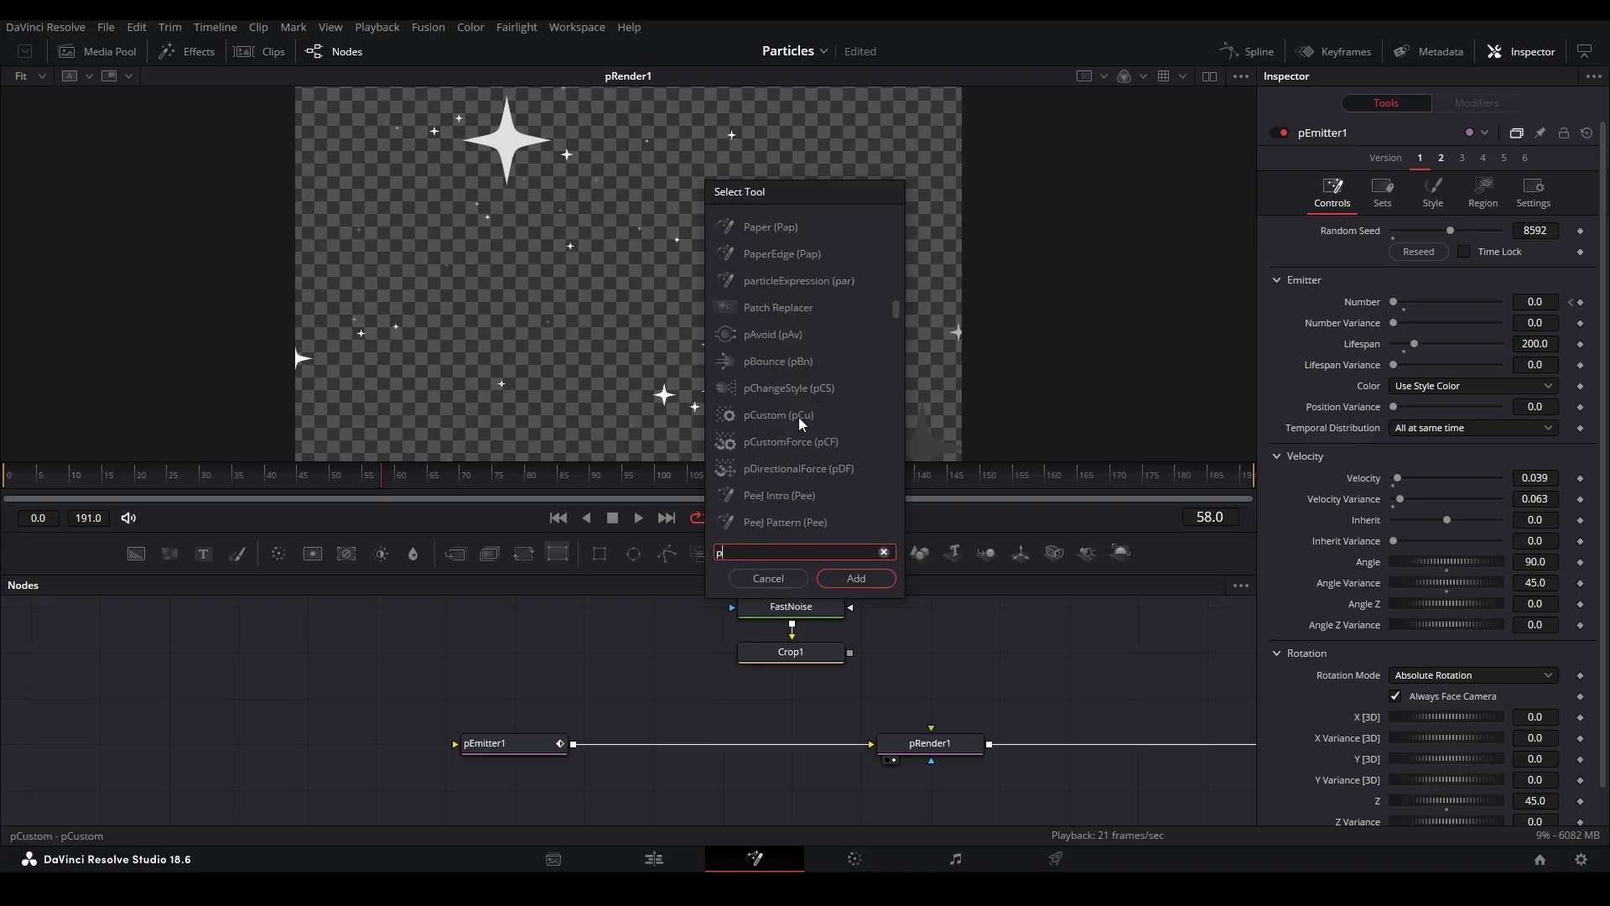
scroll(809, 431, down, 4)
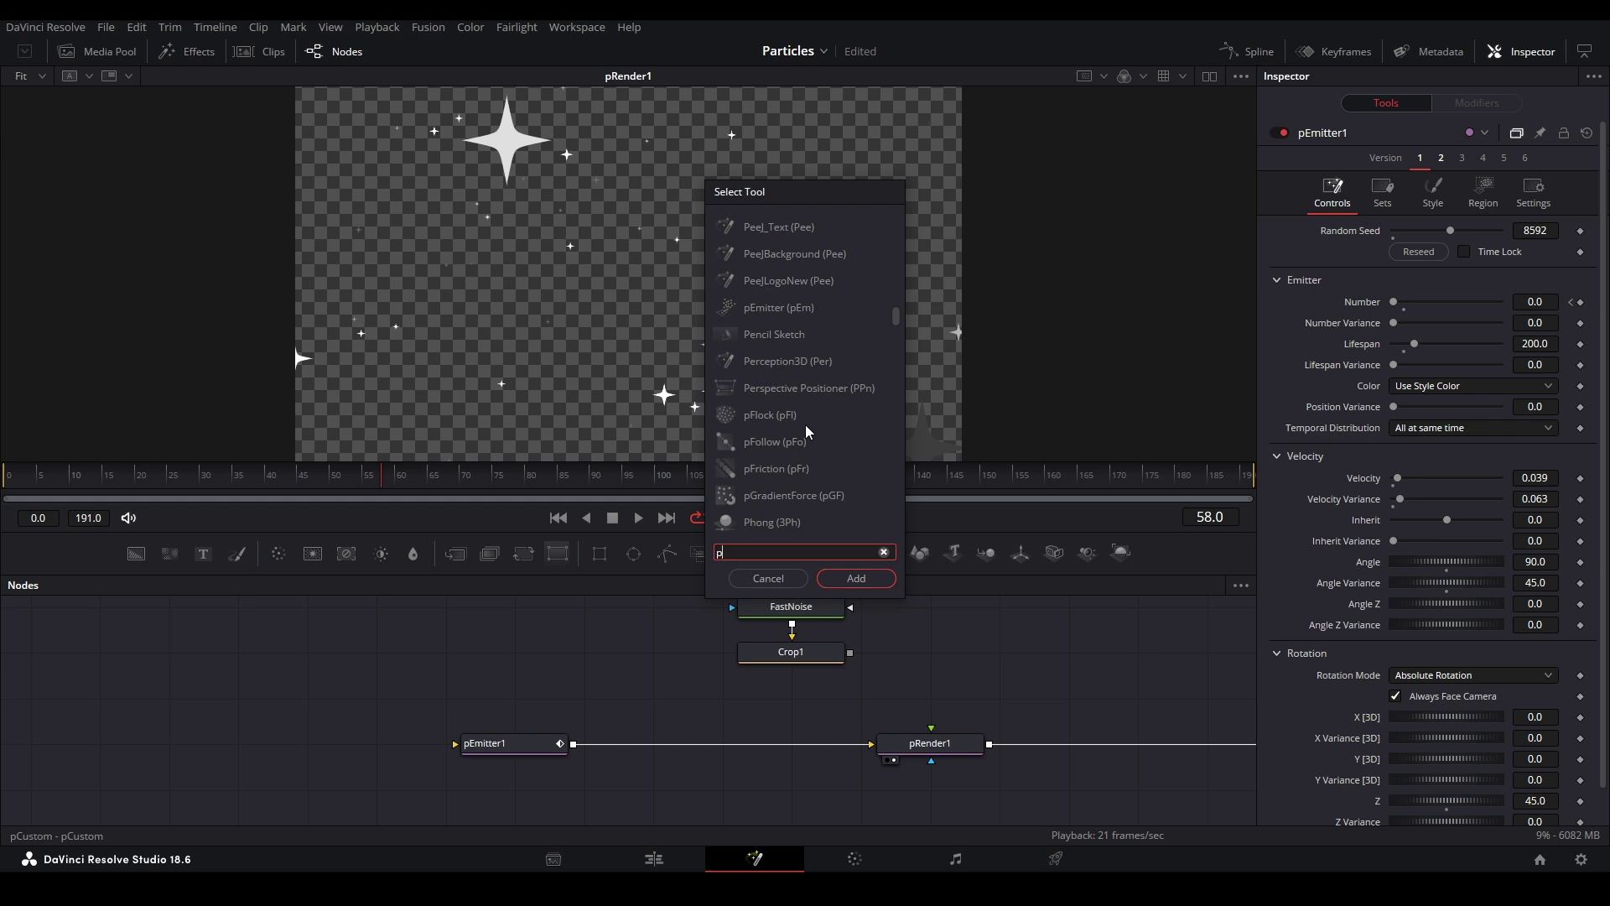
scroll(810, 431, down, 1)
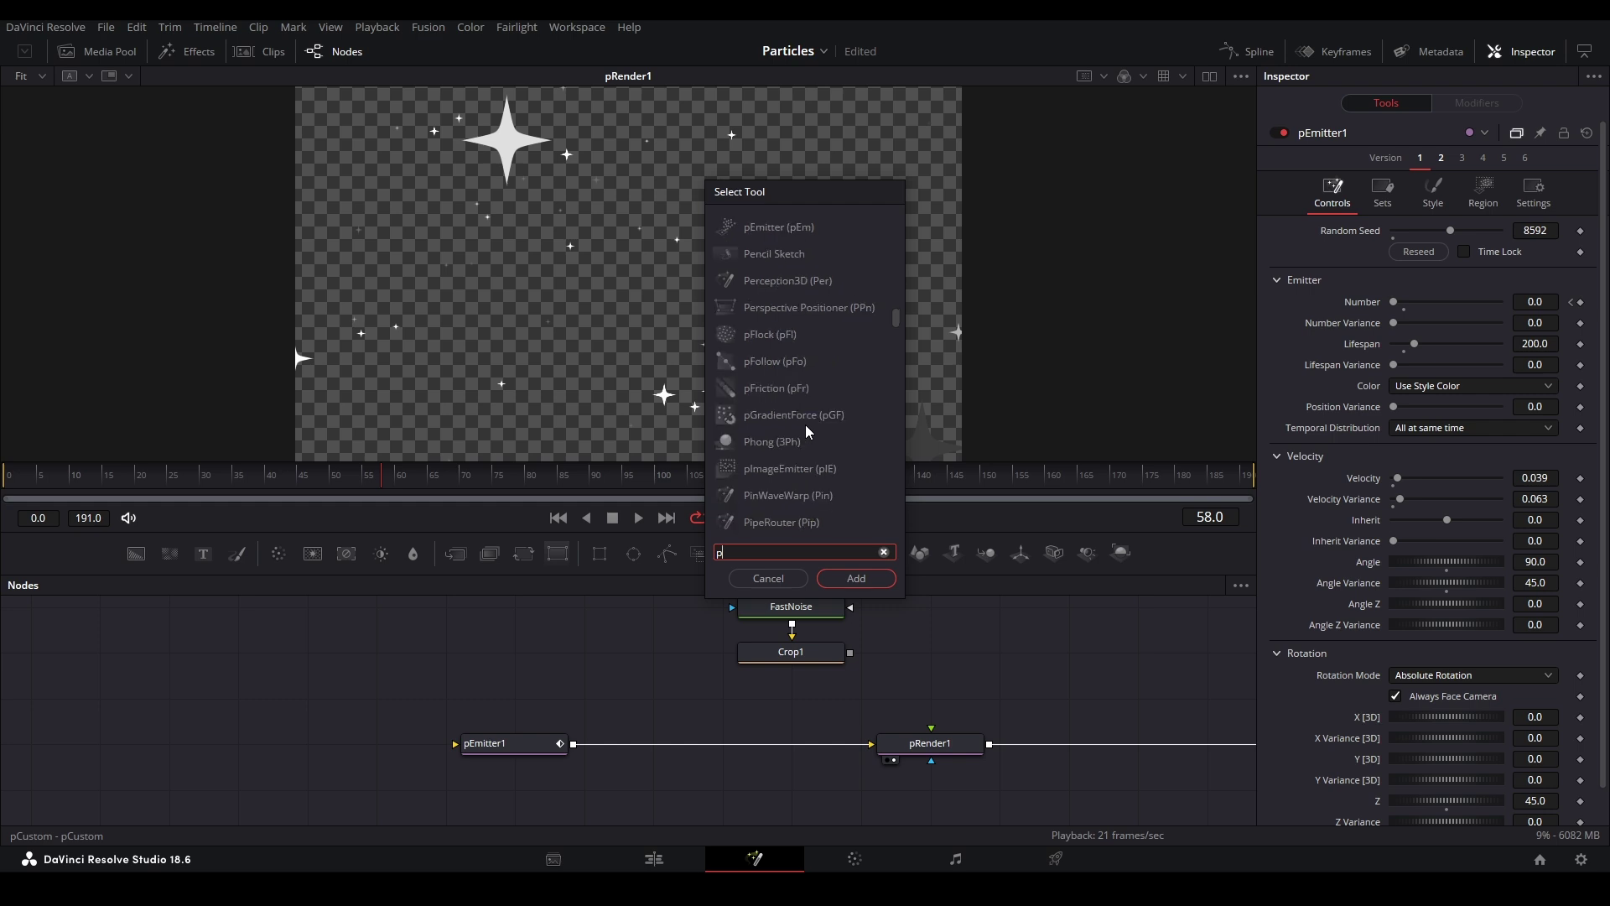
key(Escape)
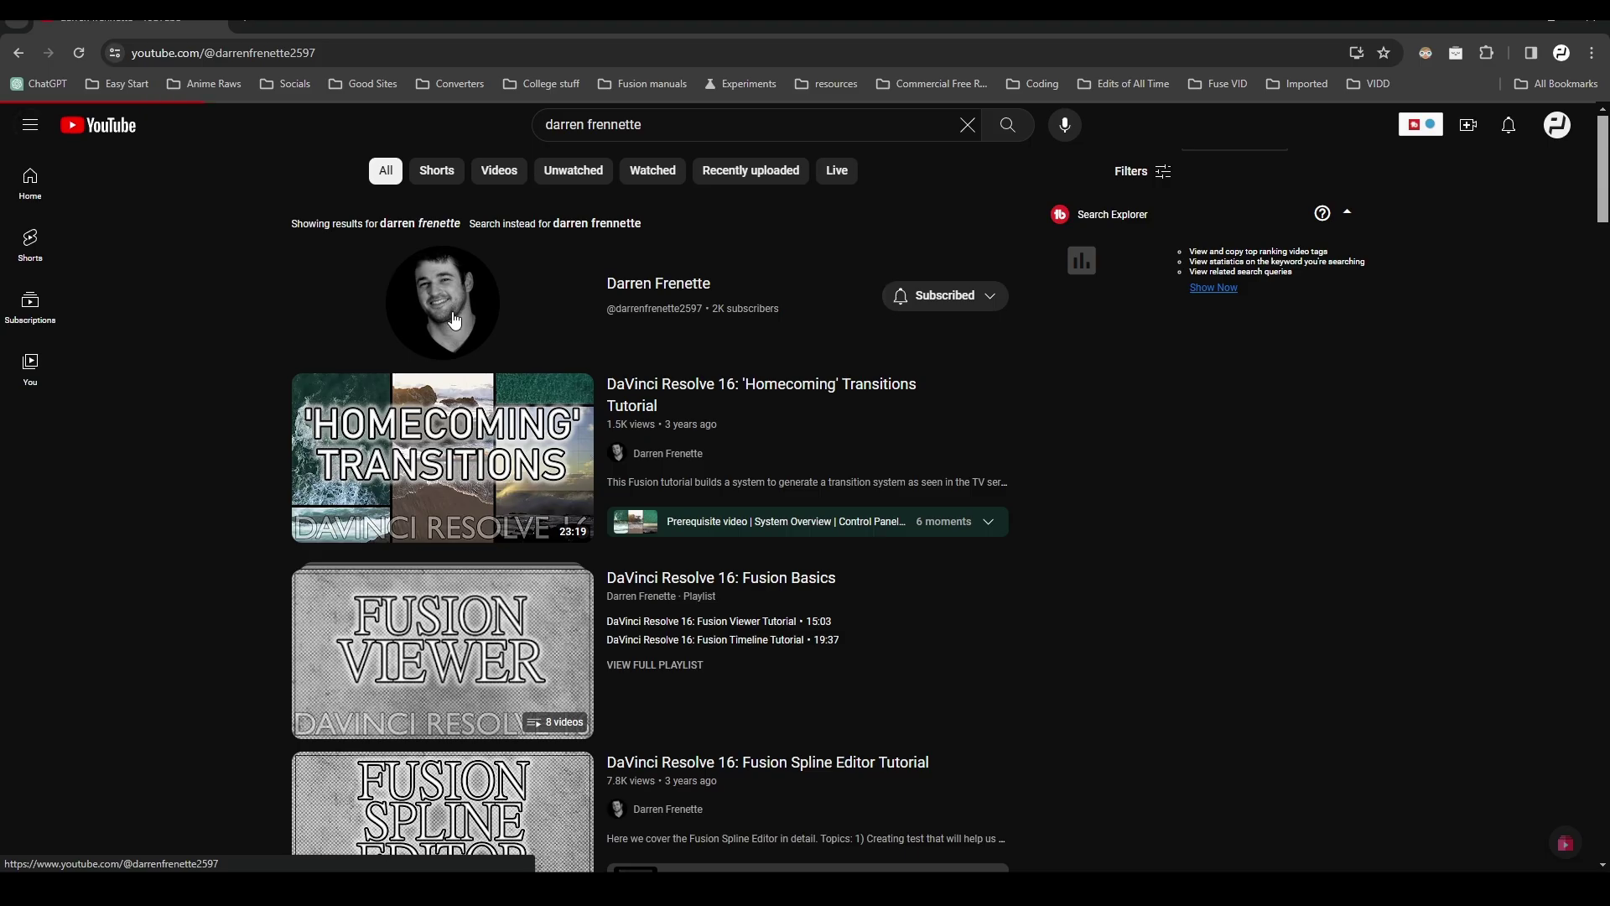
Step: Switch to YouTube, open the Fusion tutorial creator's channel from the search results, and look through its most popular DaVinci Resolve 16 videos
click(451, 310)
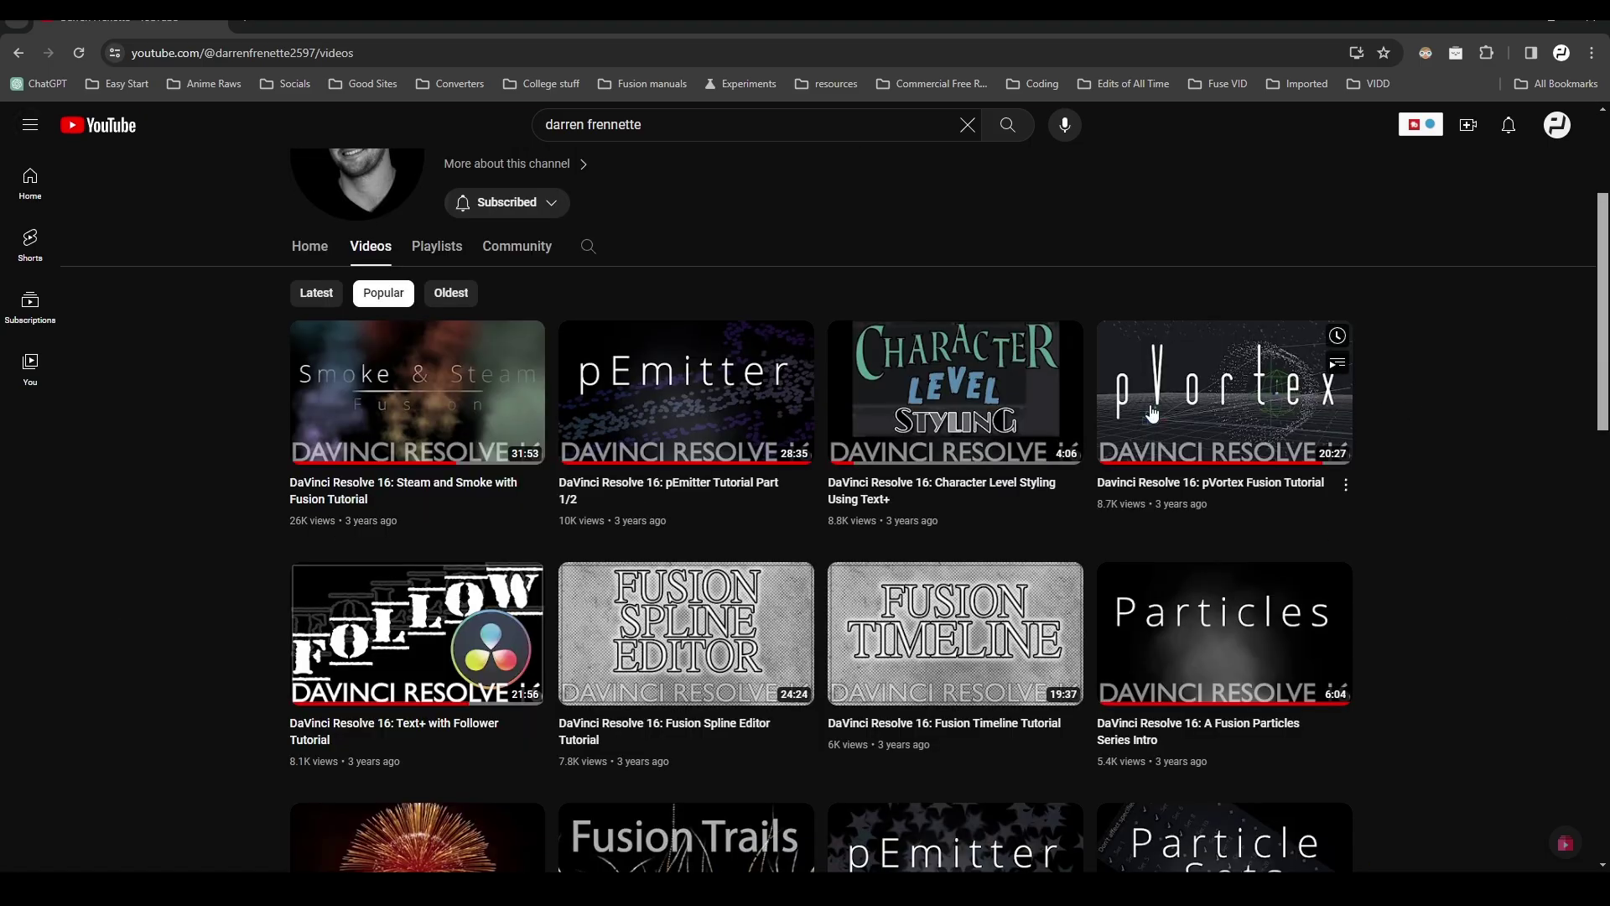
scroll(1359, 374, down, 4)
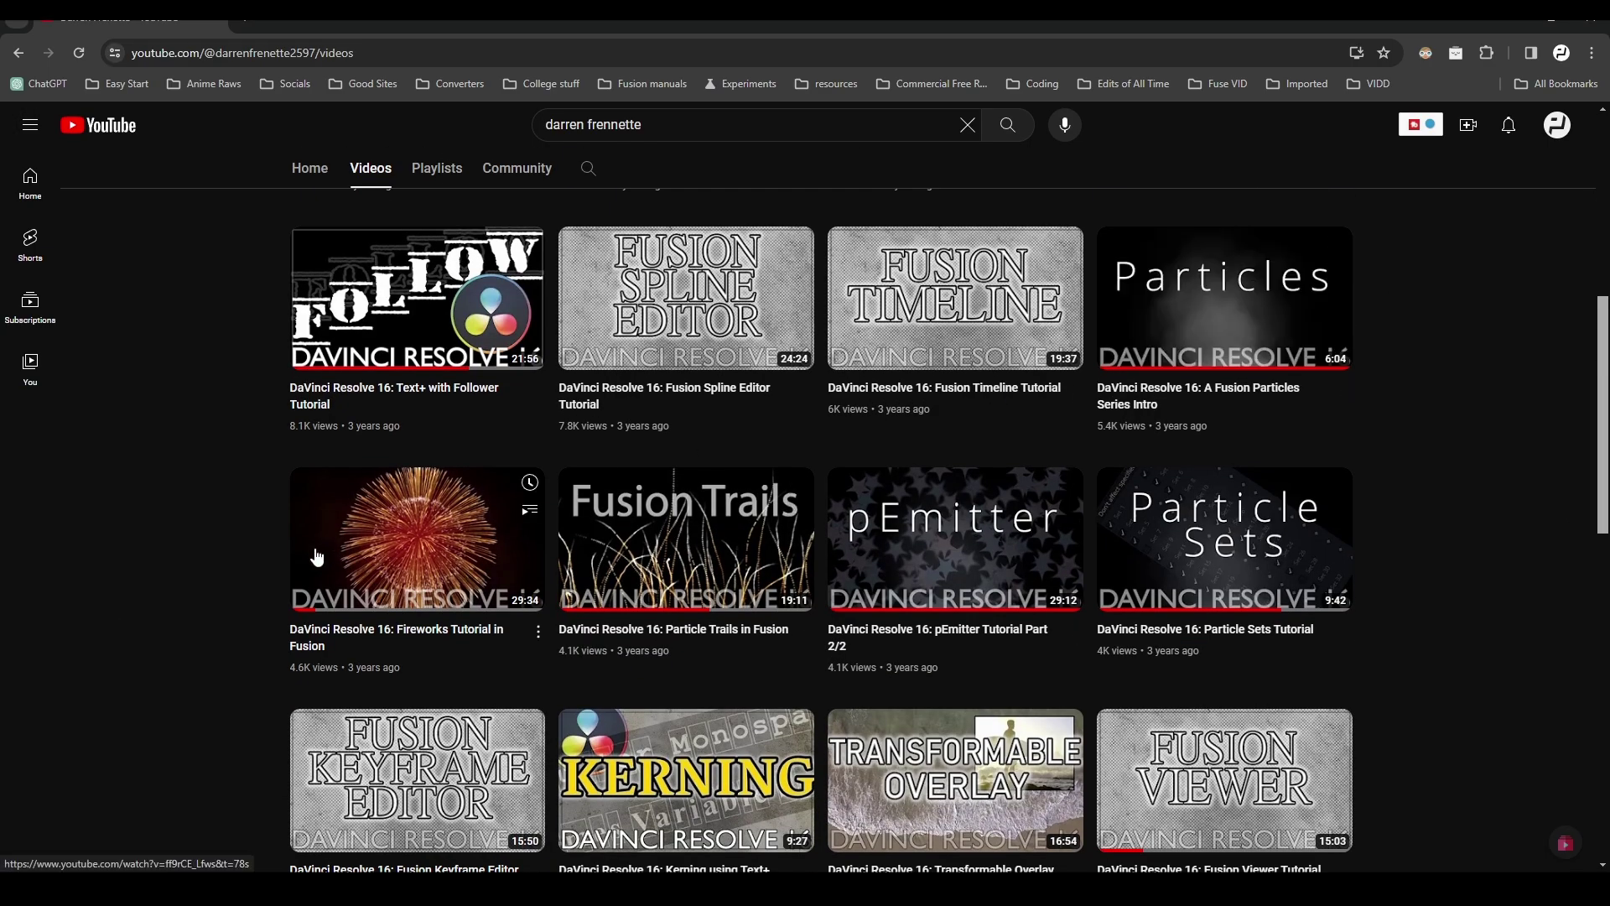
mouse_move(363, 553)
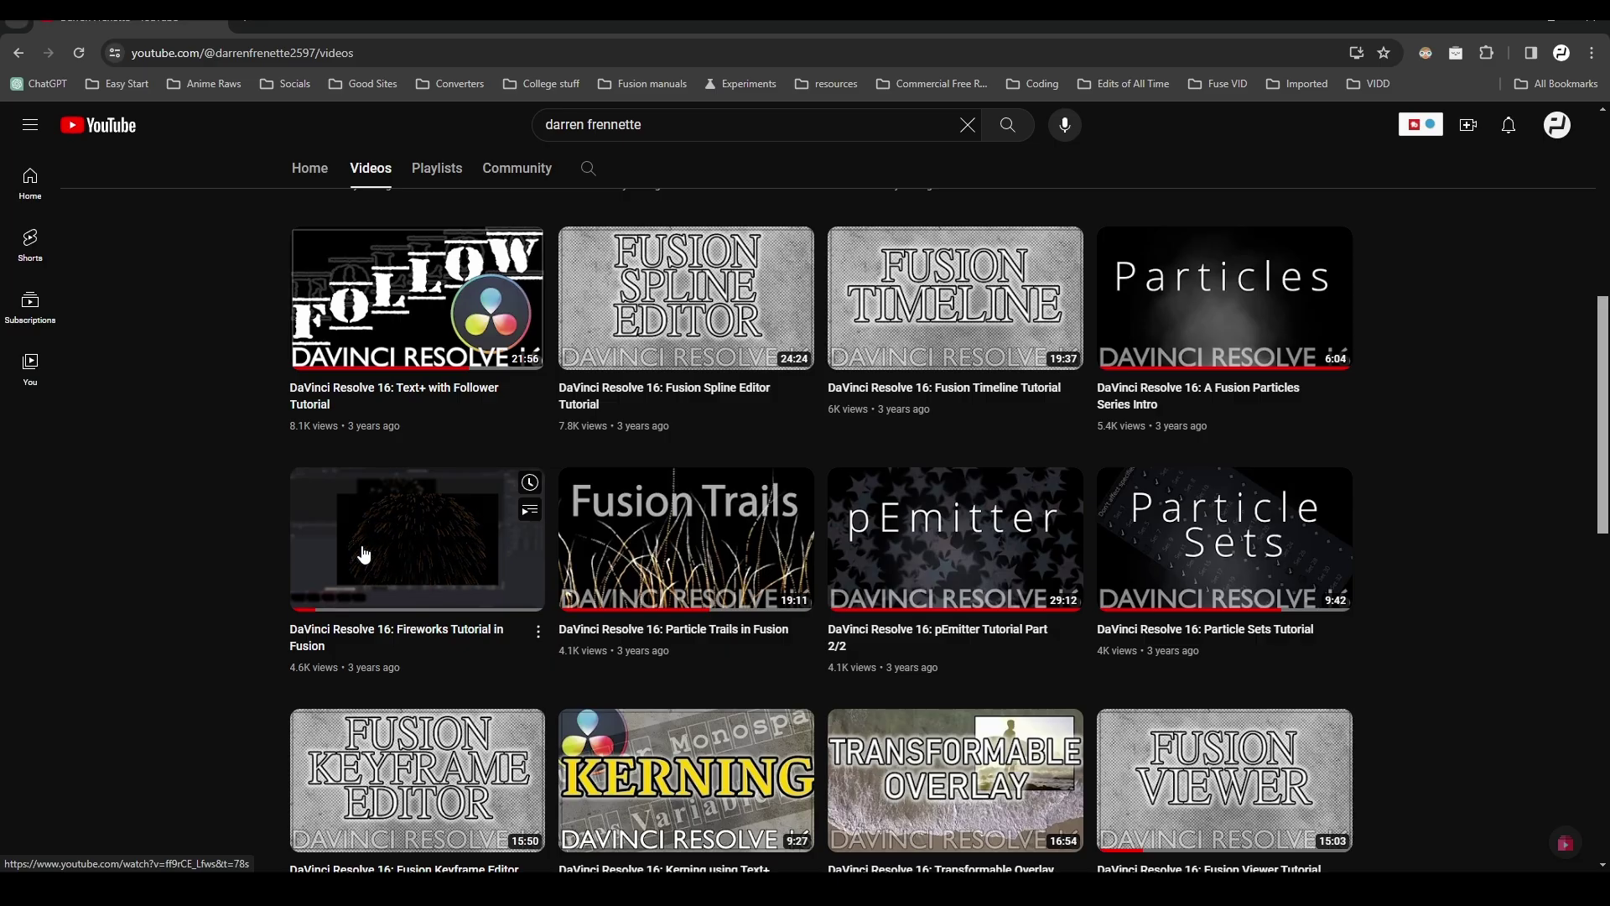
scroll(670, 574, down, 2)
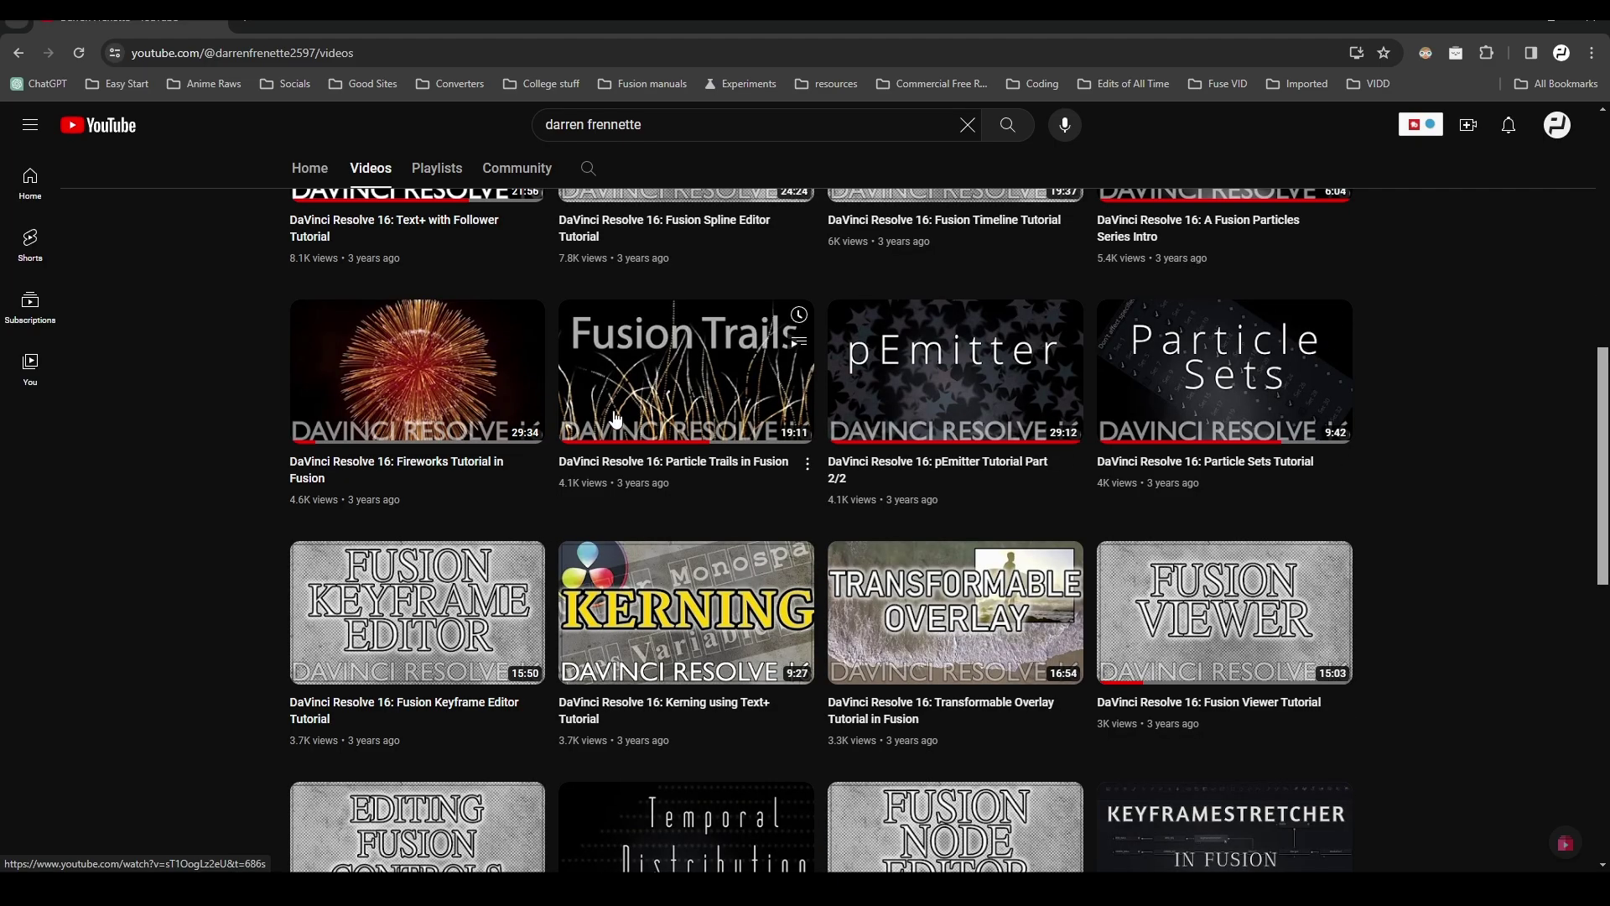
scroll(1317, 268, down, 4)
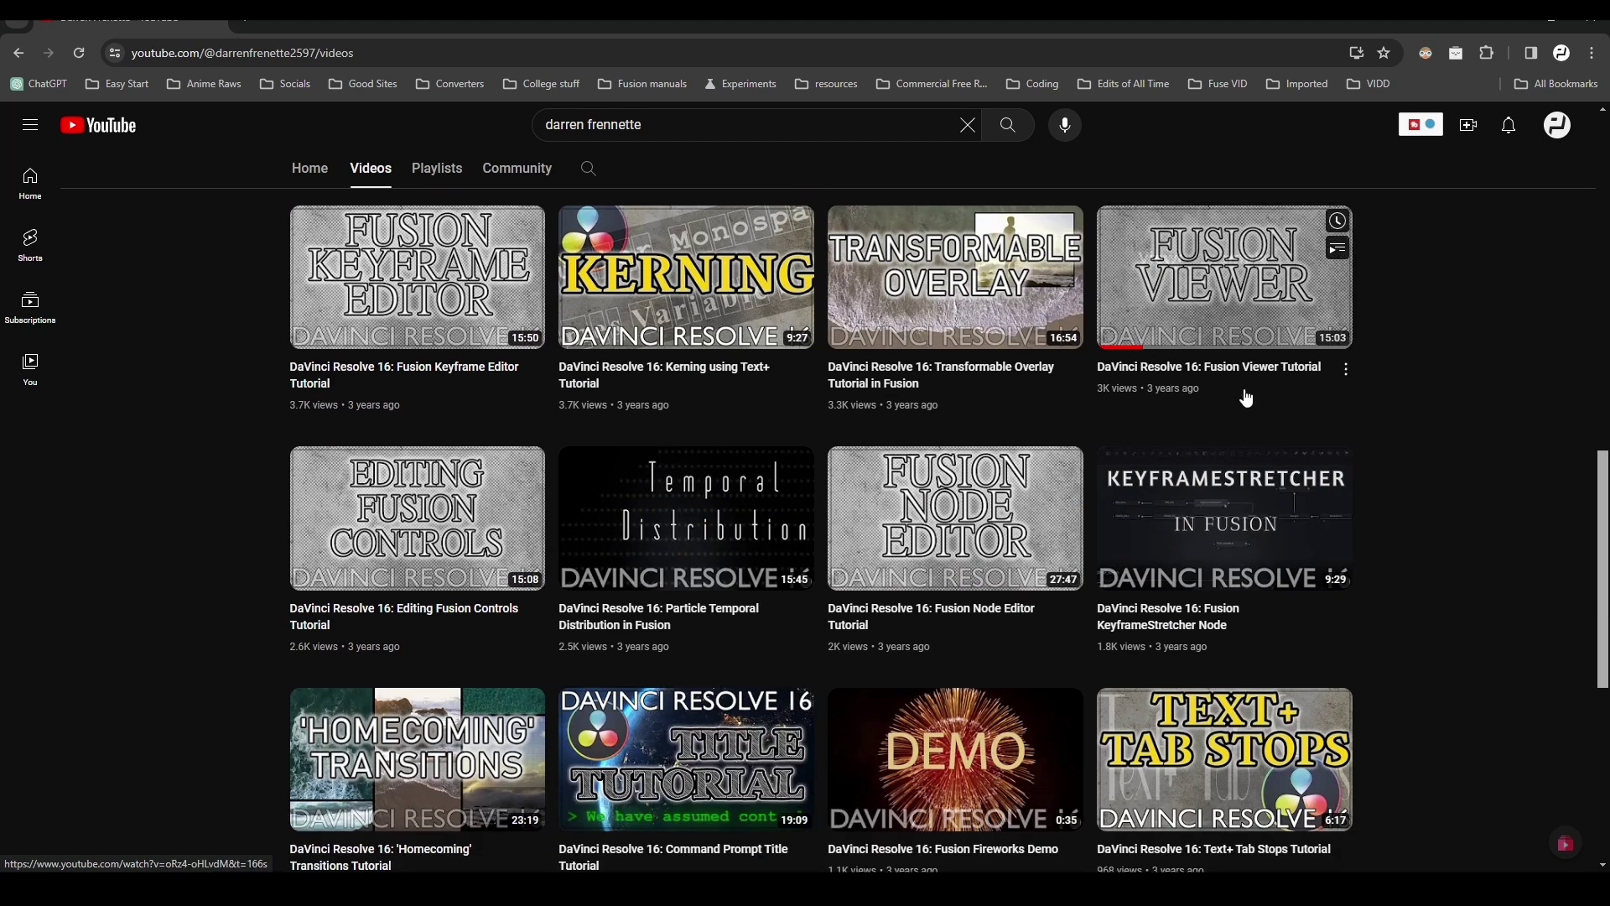
scroll(1321, 449, down, 3)
scroll(1395, 450, down, 4)
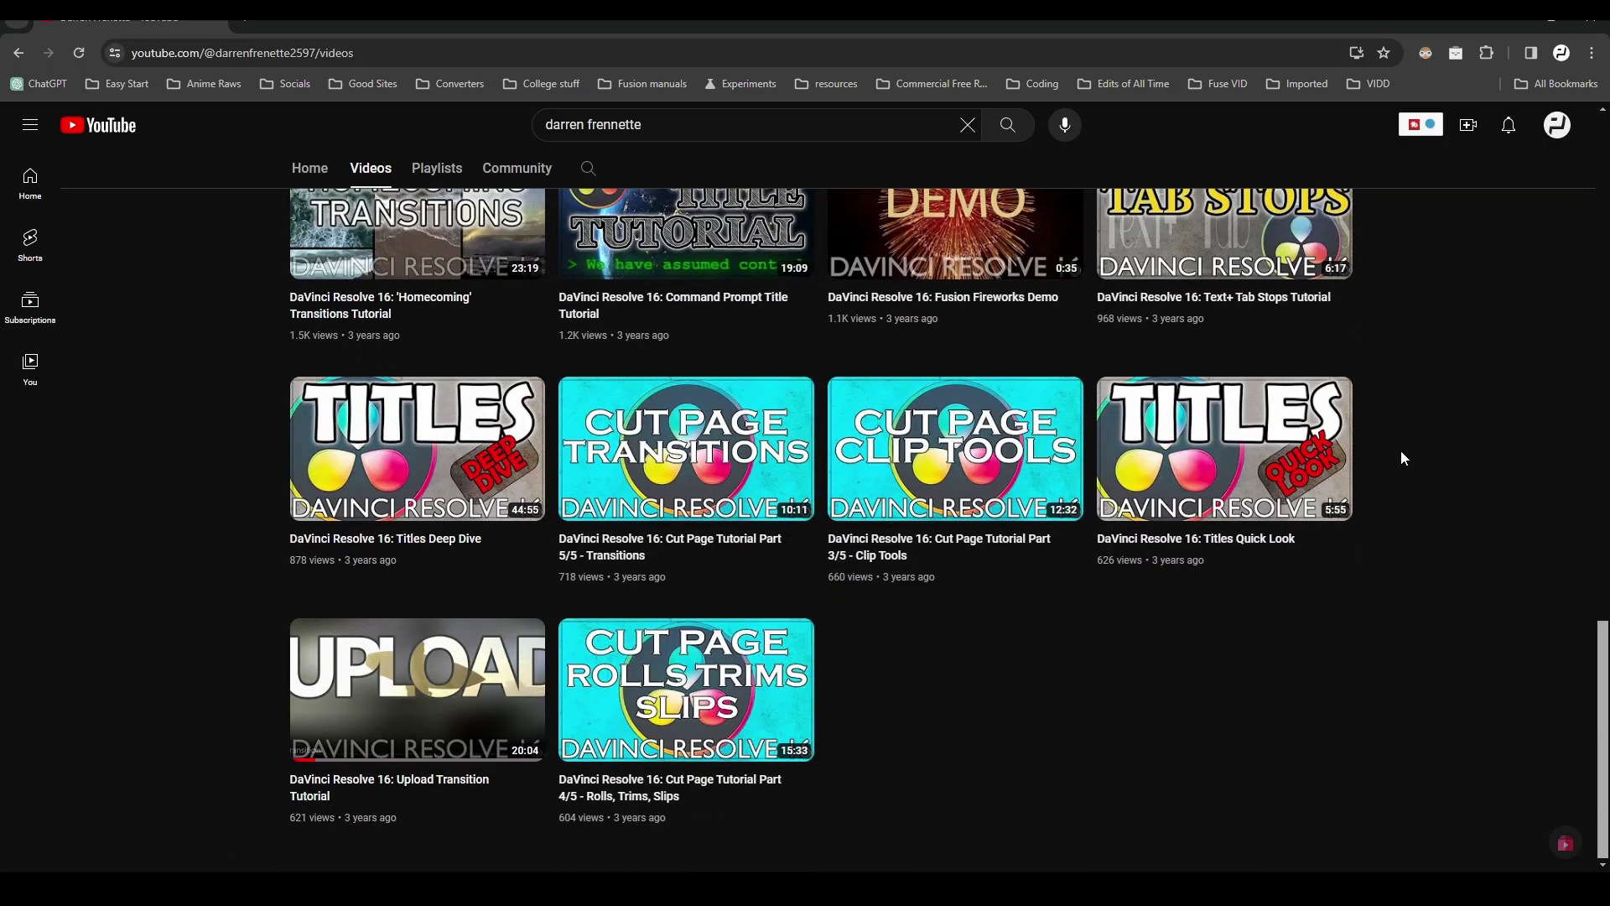
scroll(1401, 457, up, 5)
scroll(1380, 471, up, 6)
scroll(1325, 468, down, 3)
mouse_move(1268, 466)
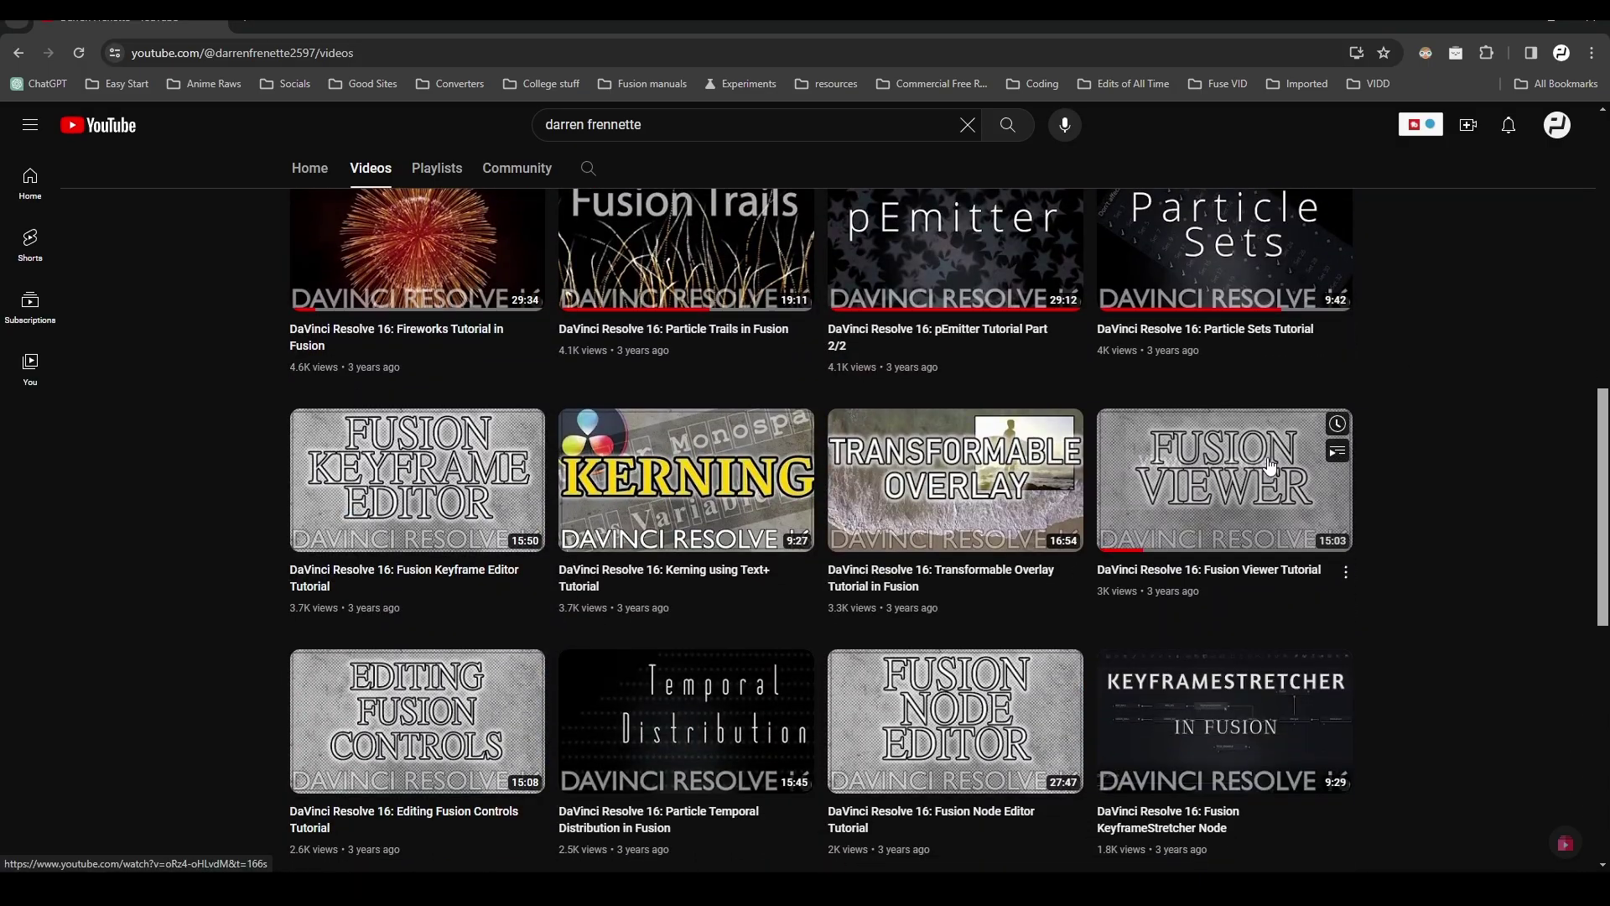